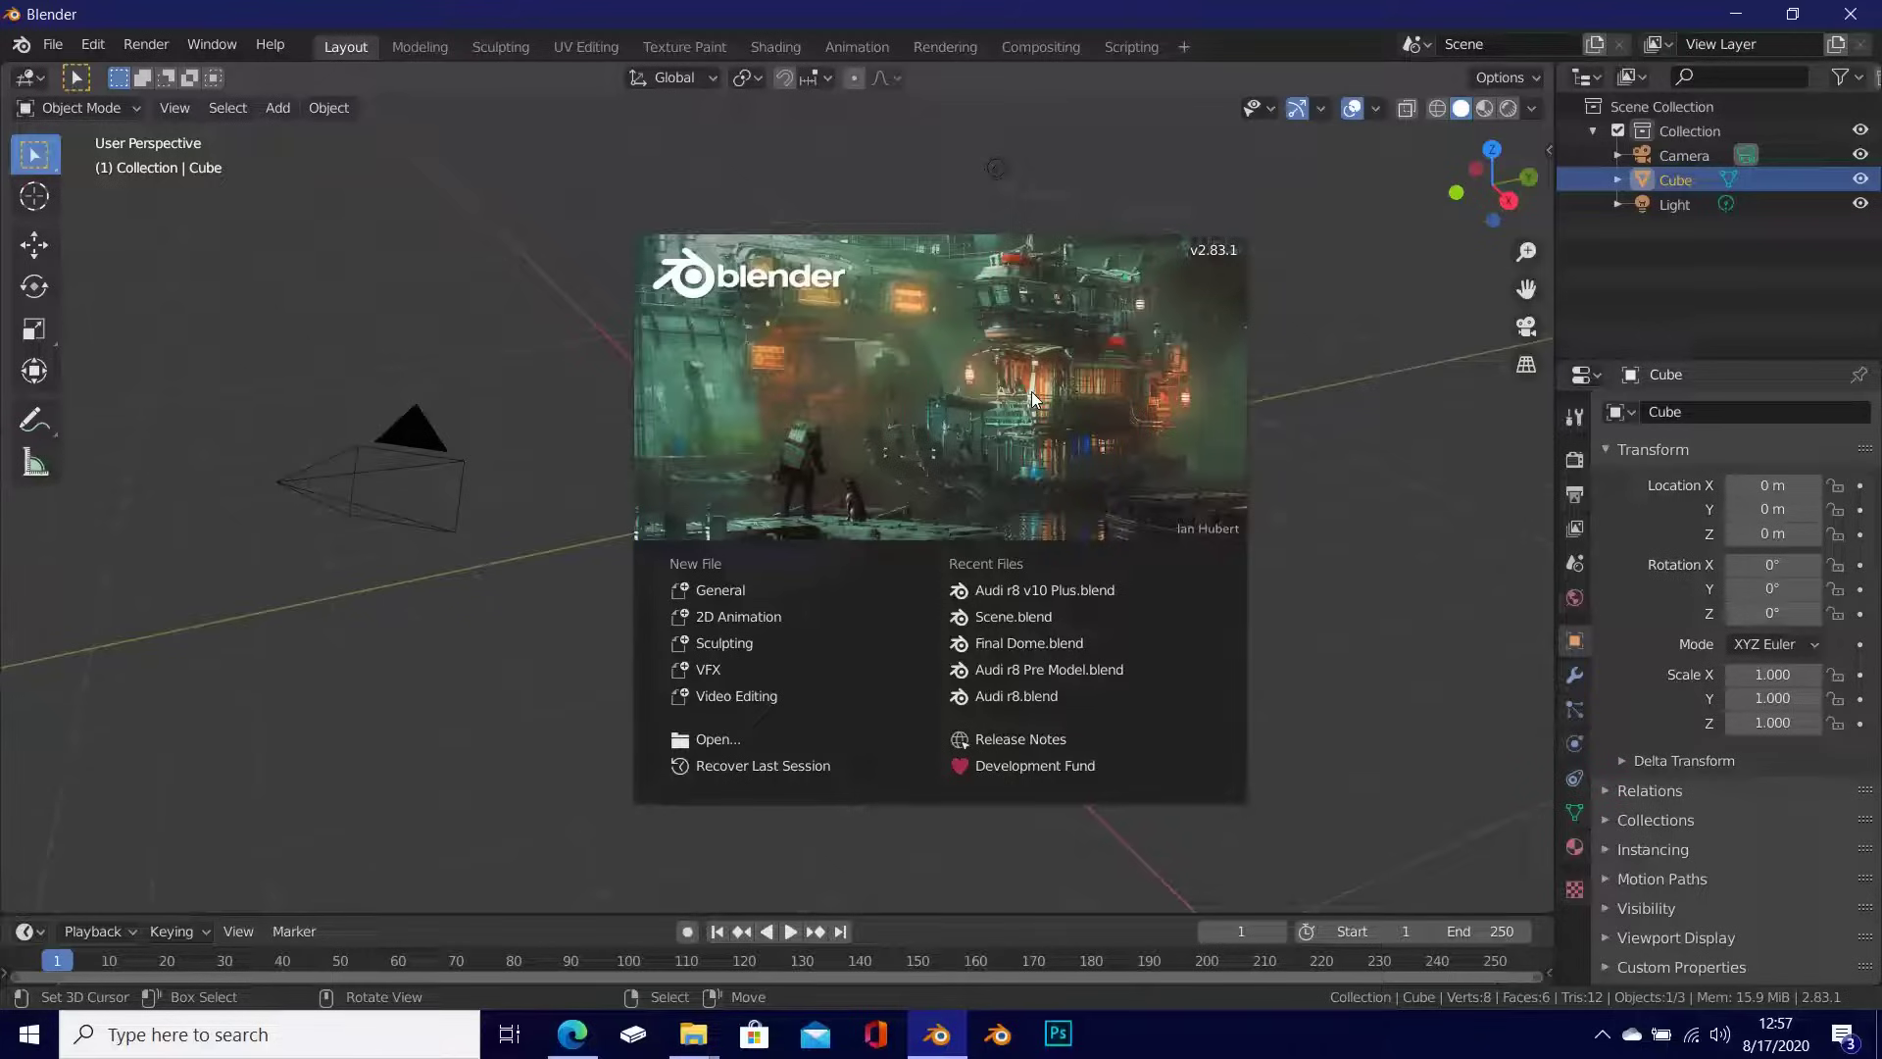
Step: Switch to the Edge browser and examine the membership levels on The Natural Art Freak's Patreon page
left_click(586, 1039)
scroll(675, 734, "up", 1)
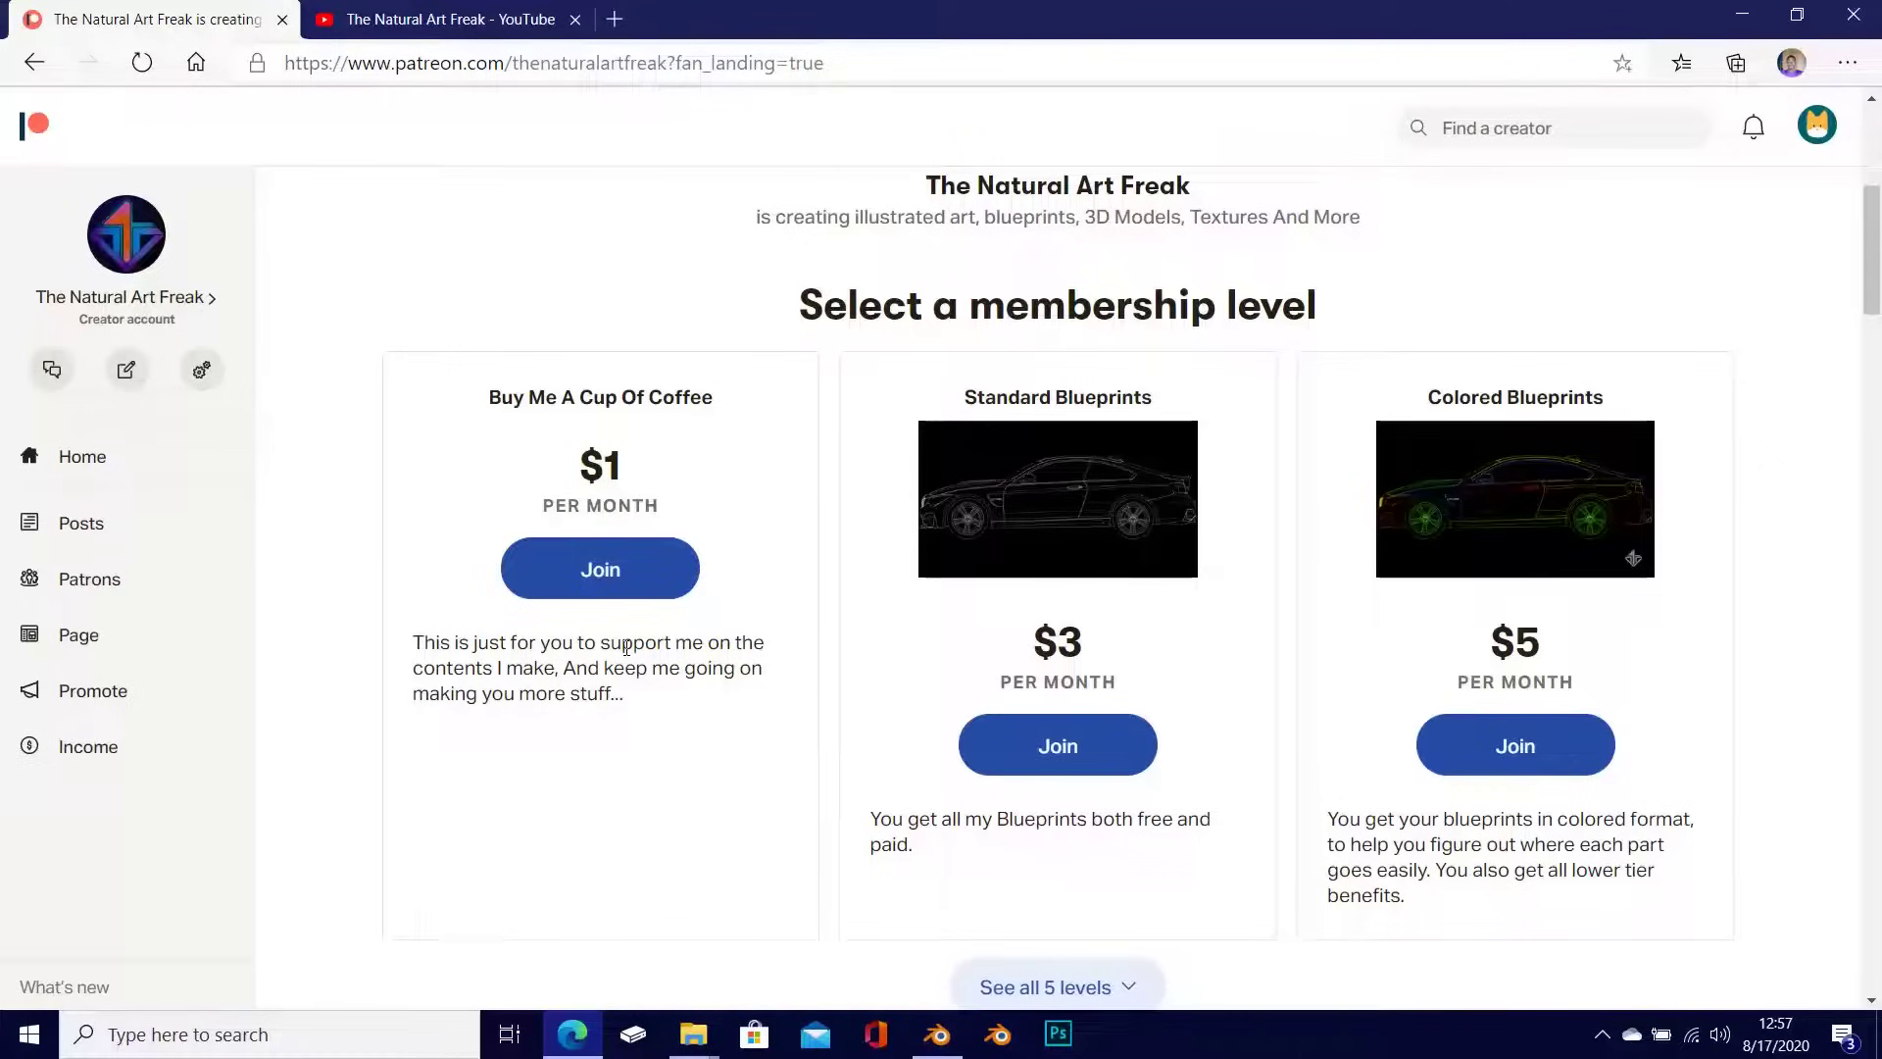
scroll(628, 649, "down", 3)
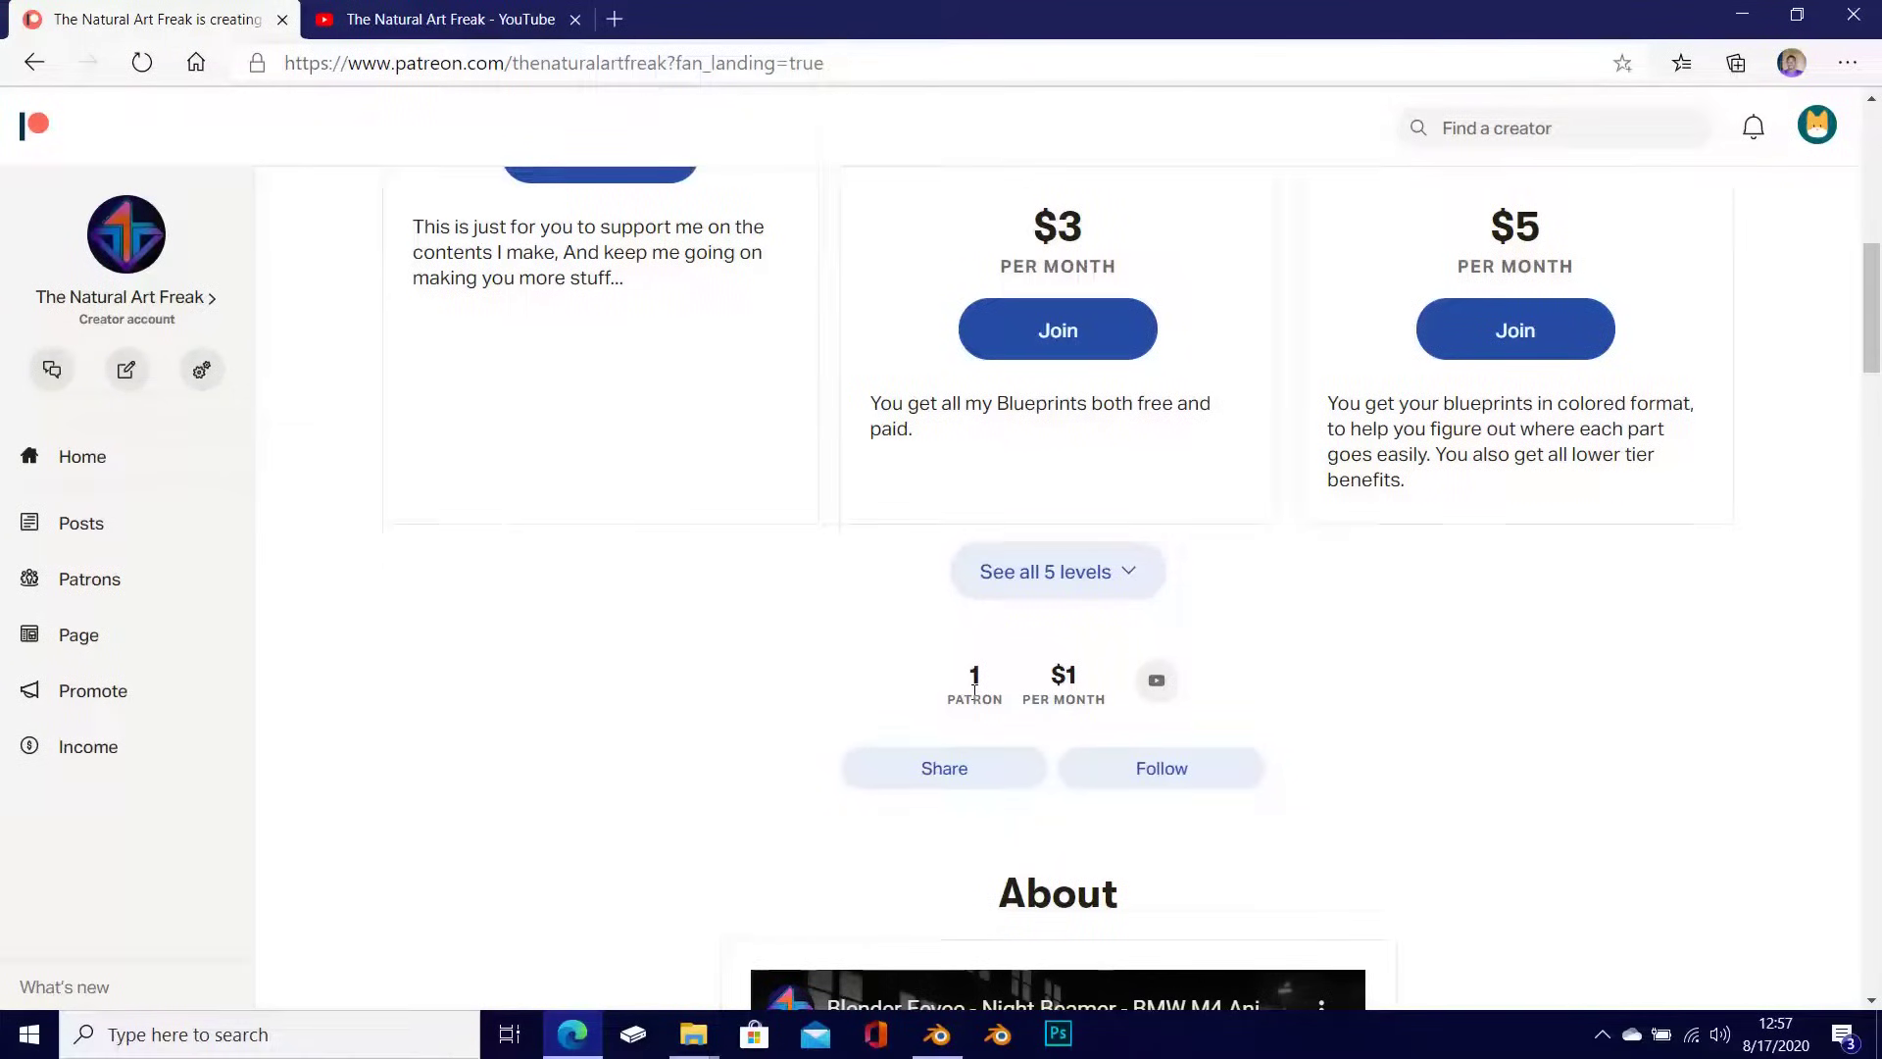
scroll(974, 689, "up", 2)
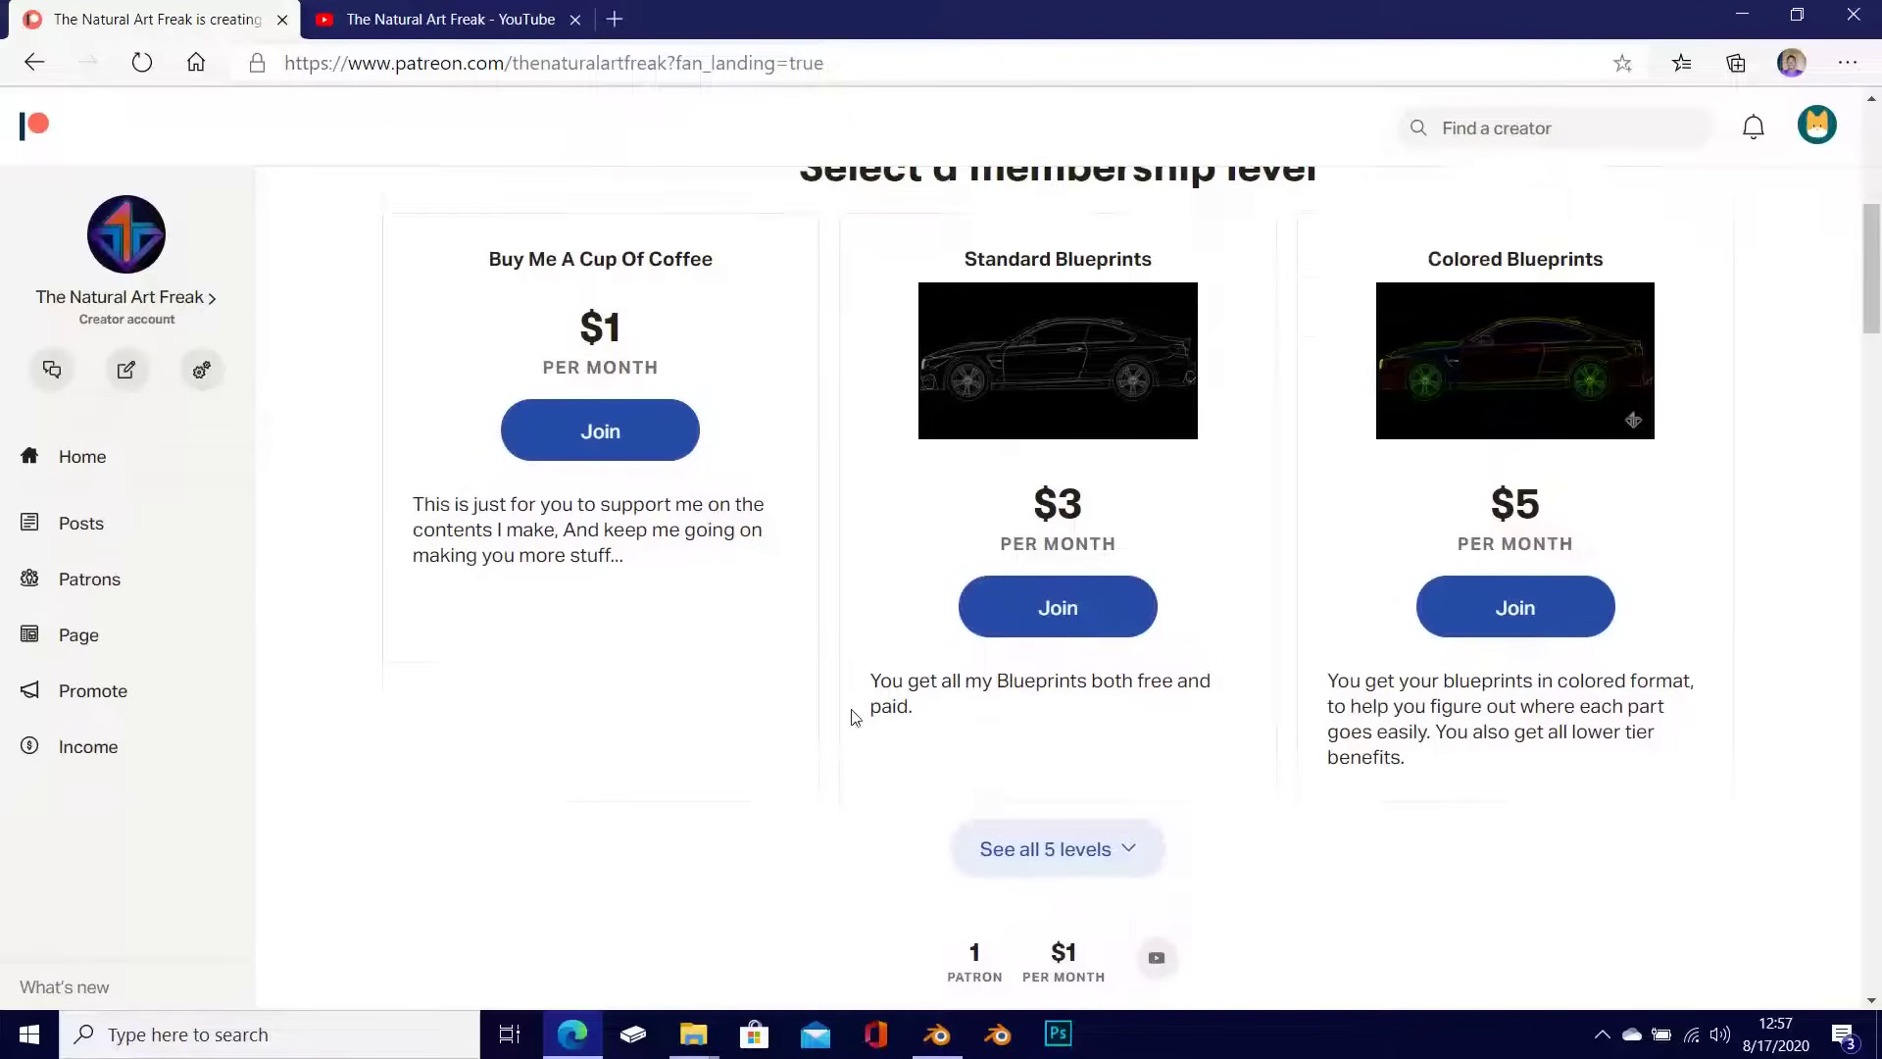
scroll(851, 716, "down", 1)
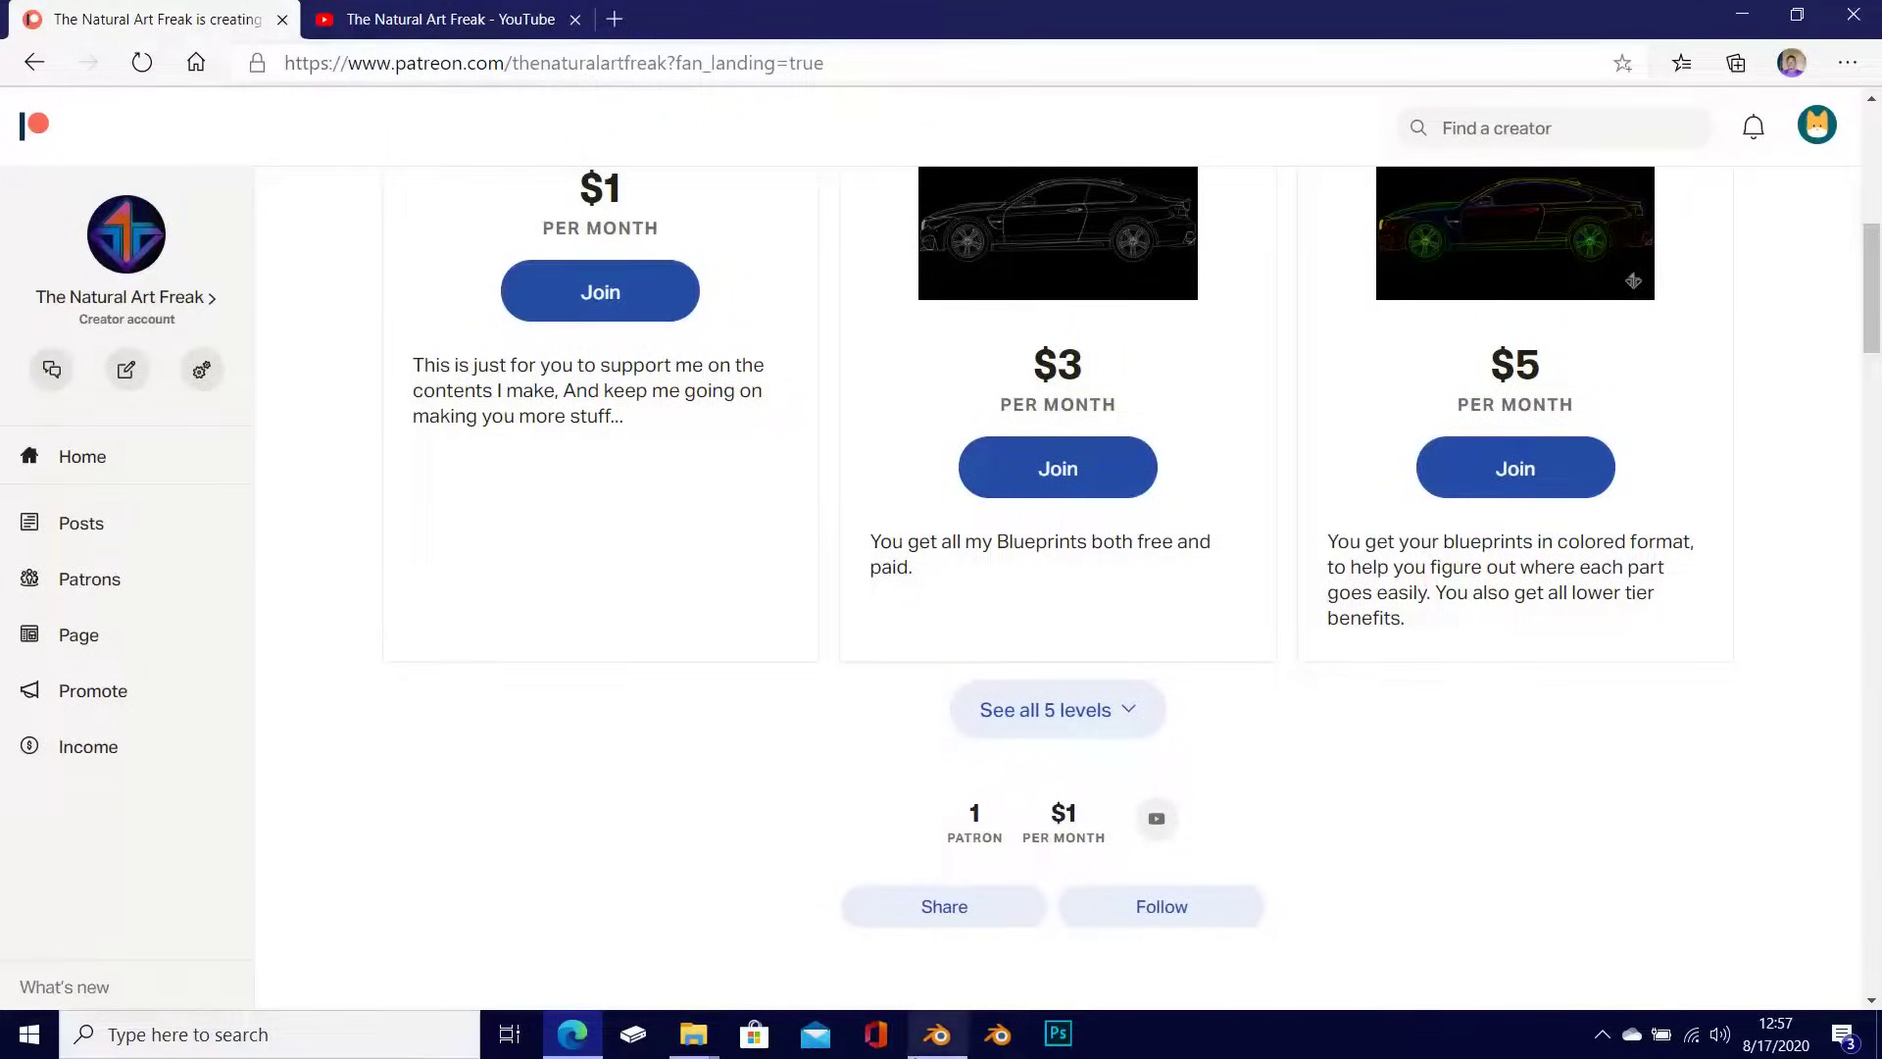
Step: Switch back to Blender, dismiss the splash screen and delete the default camera, cube and light
left_click(937, 1035)
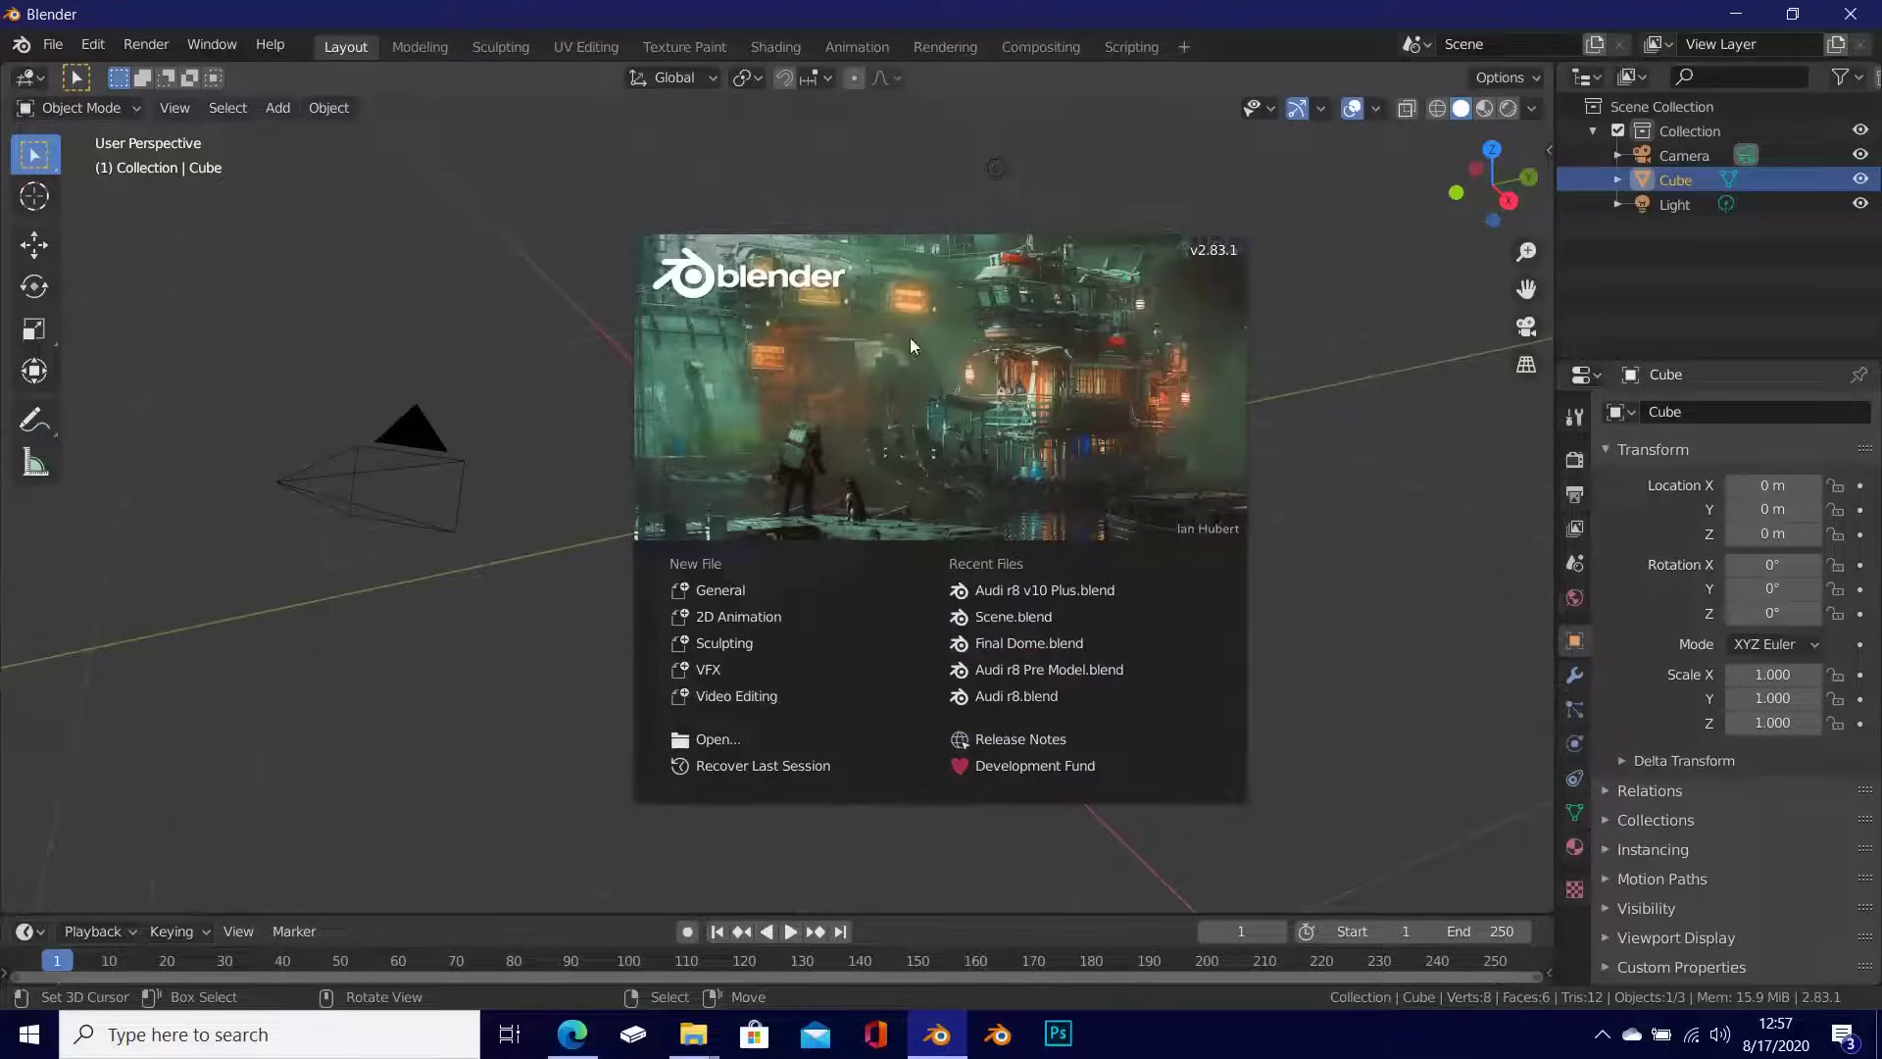
left_click(967, 361)
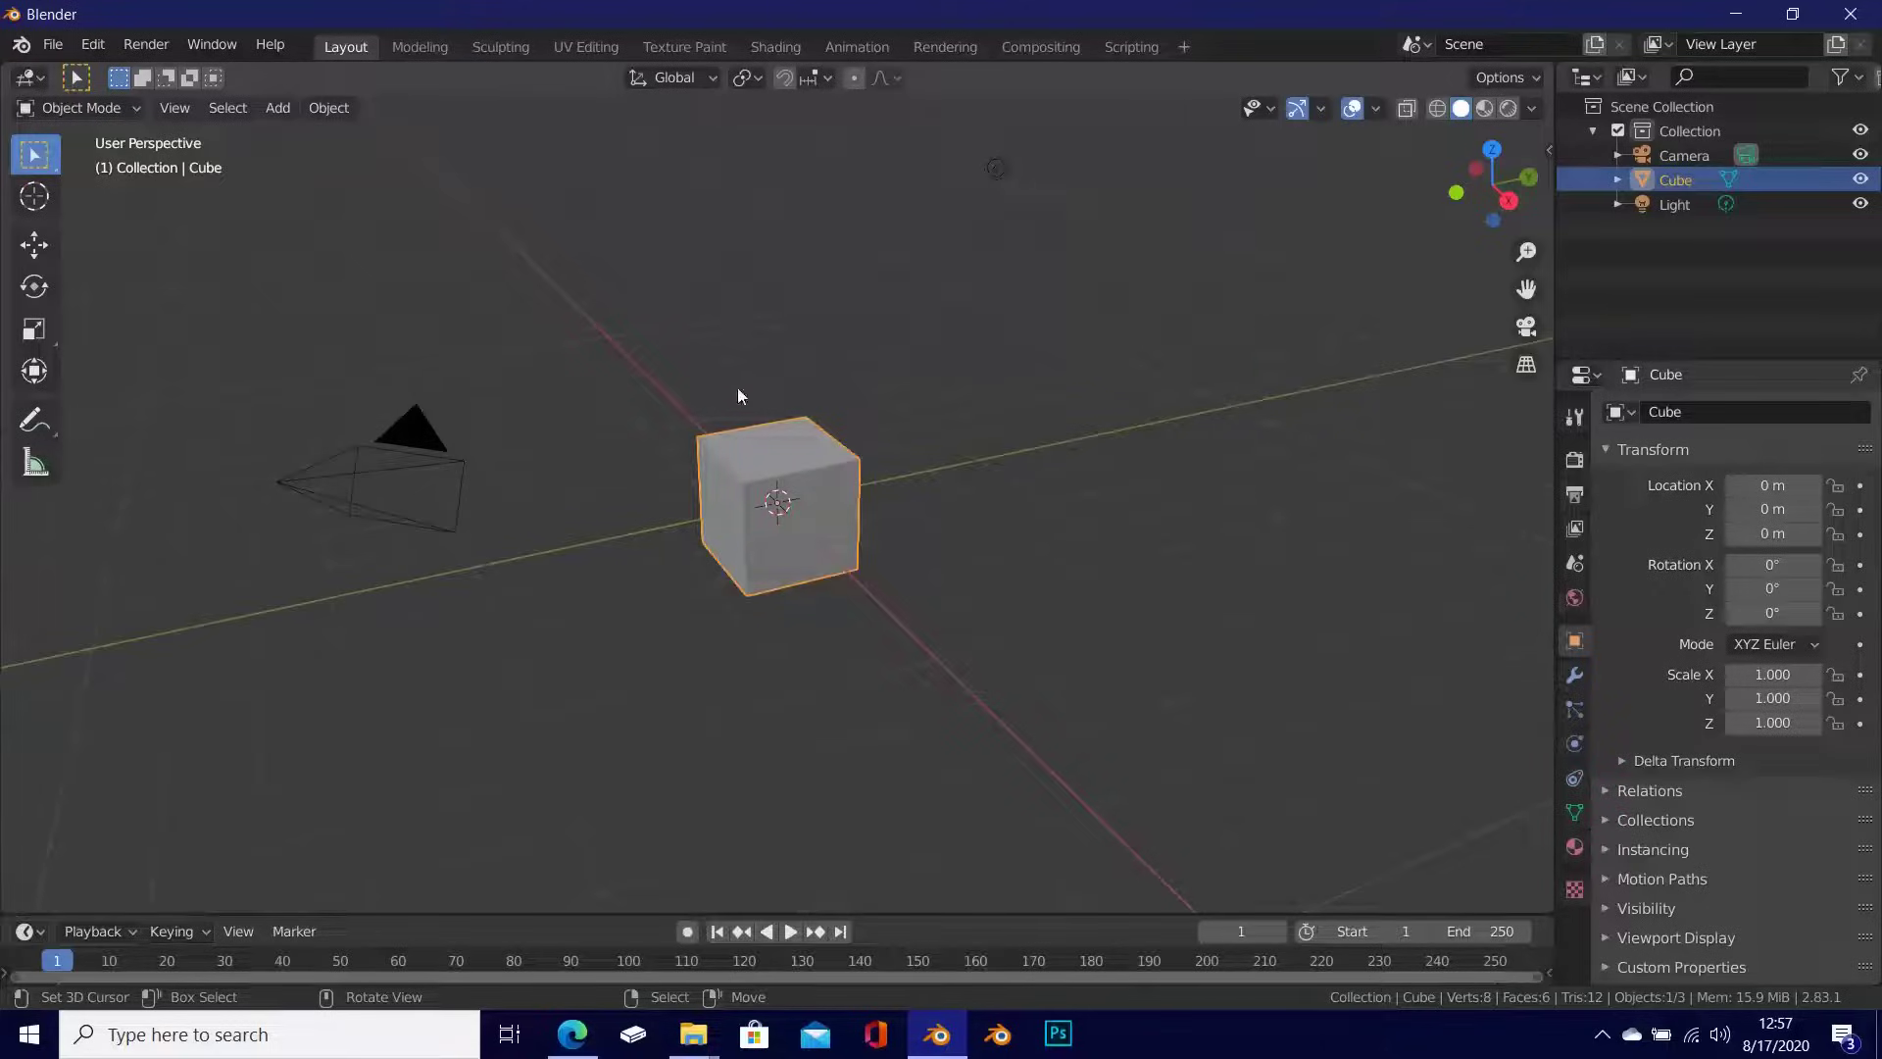
middle_click_drag(738, 389, 761, 472)
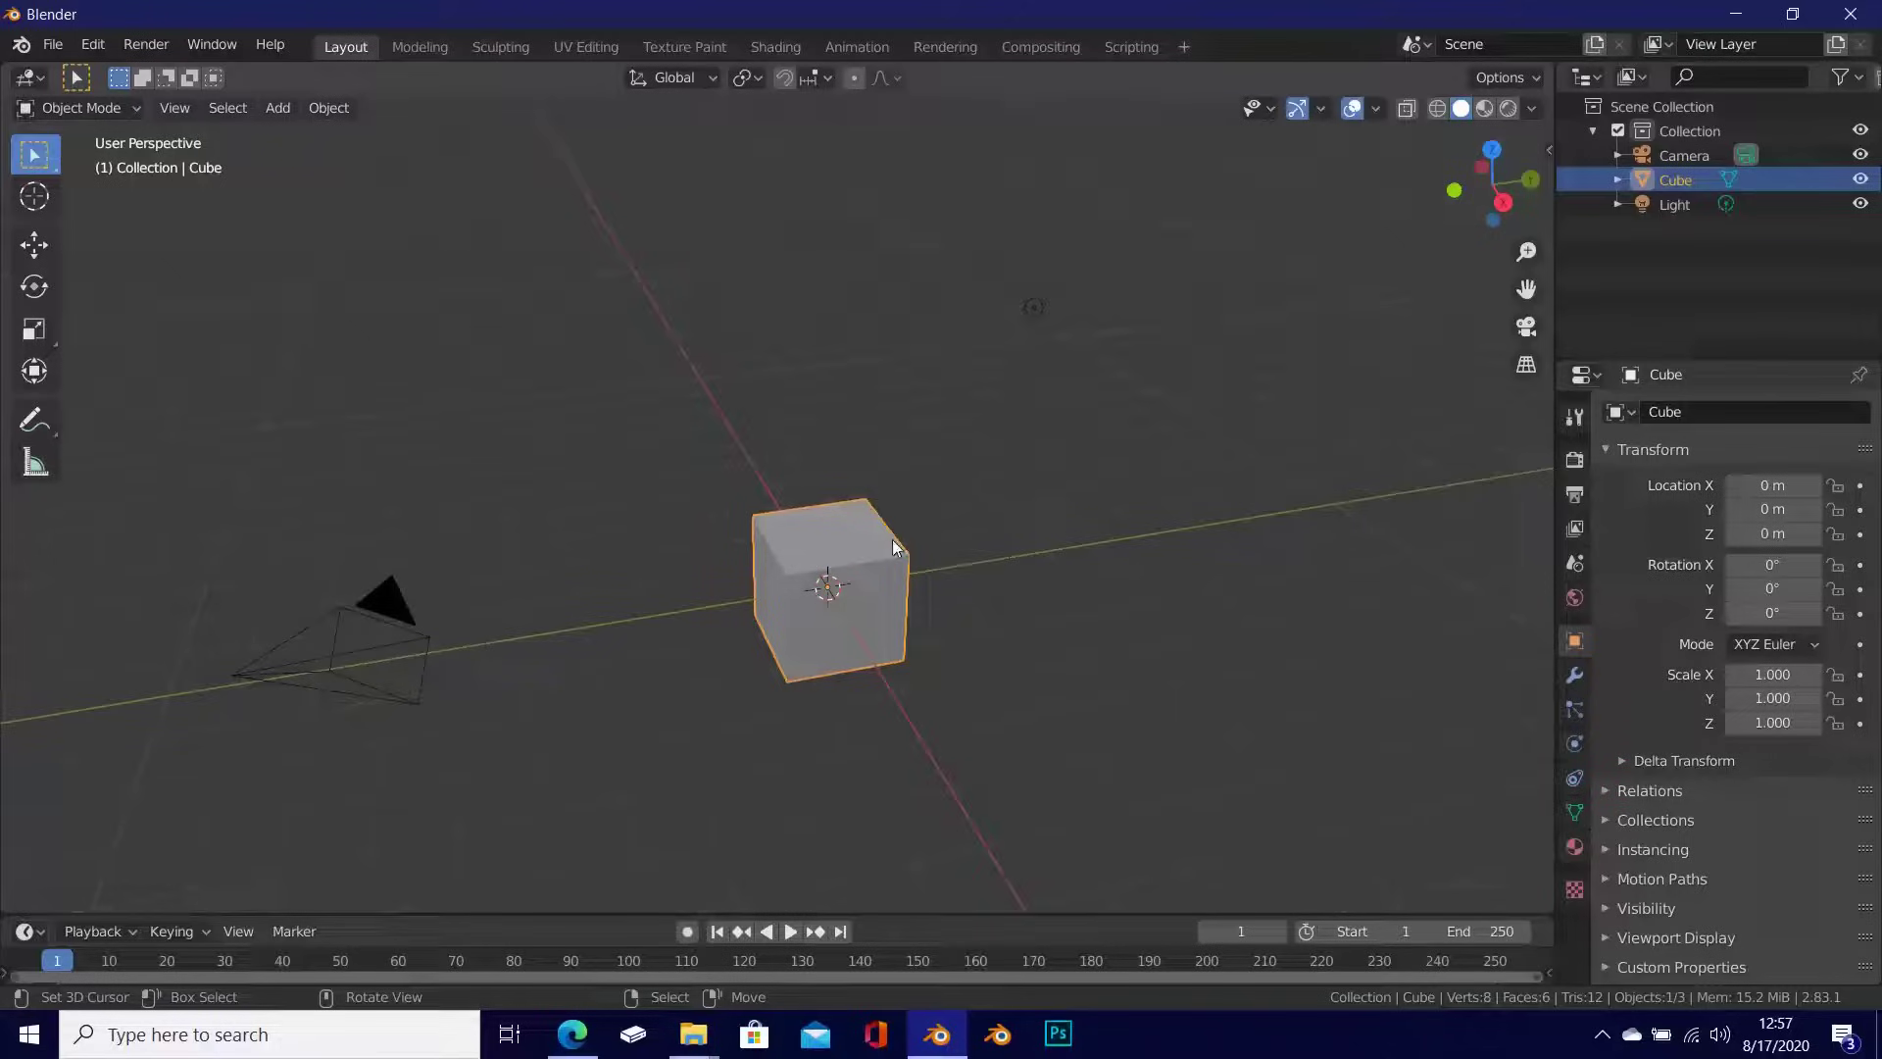
key("a")
key("x")
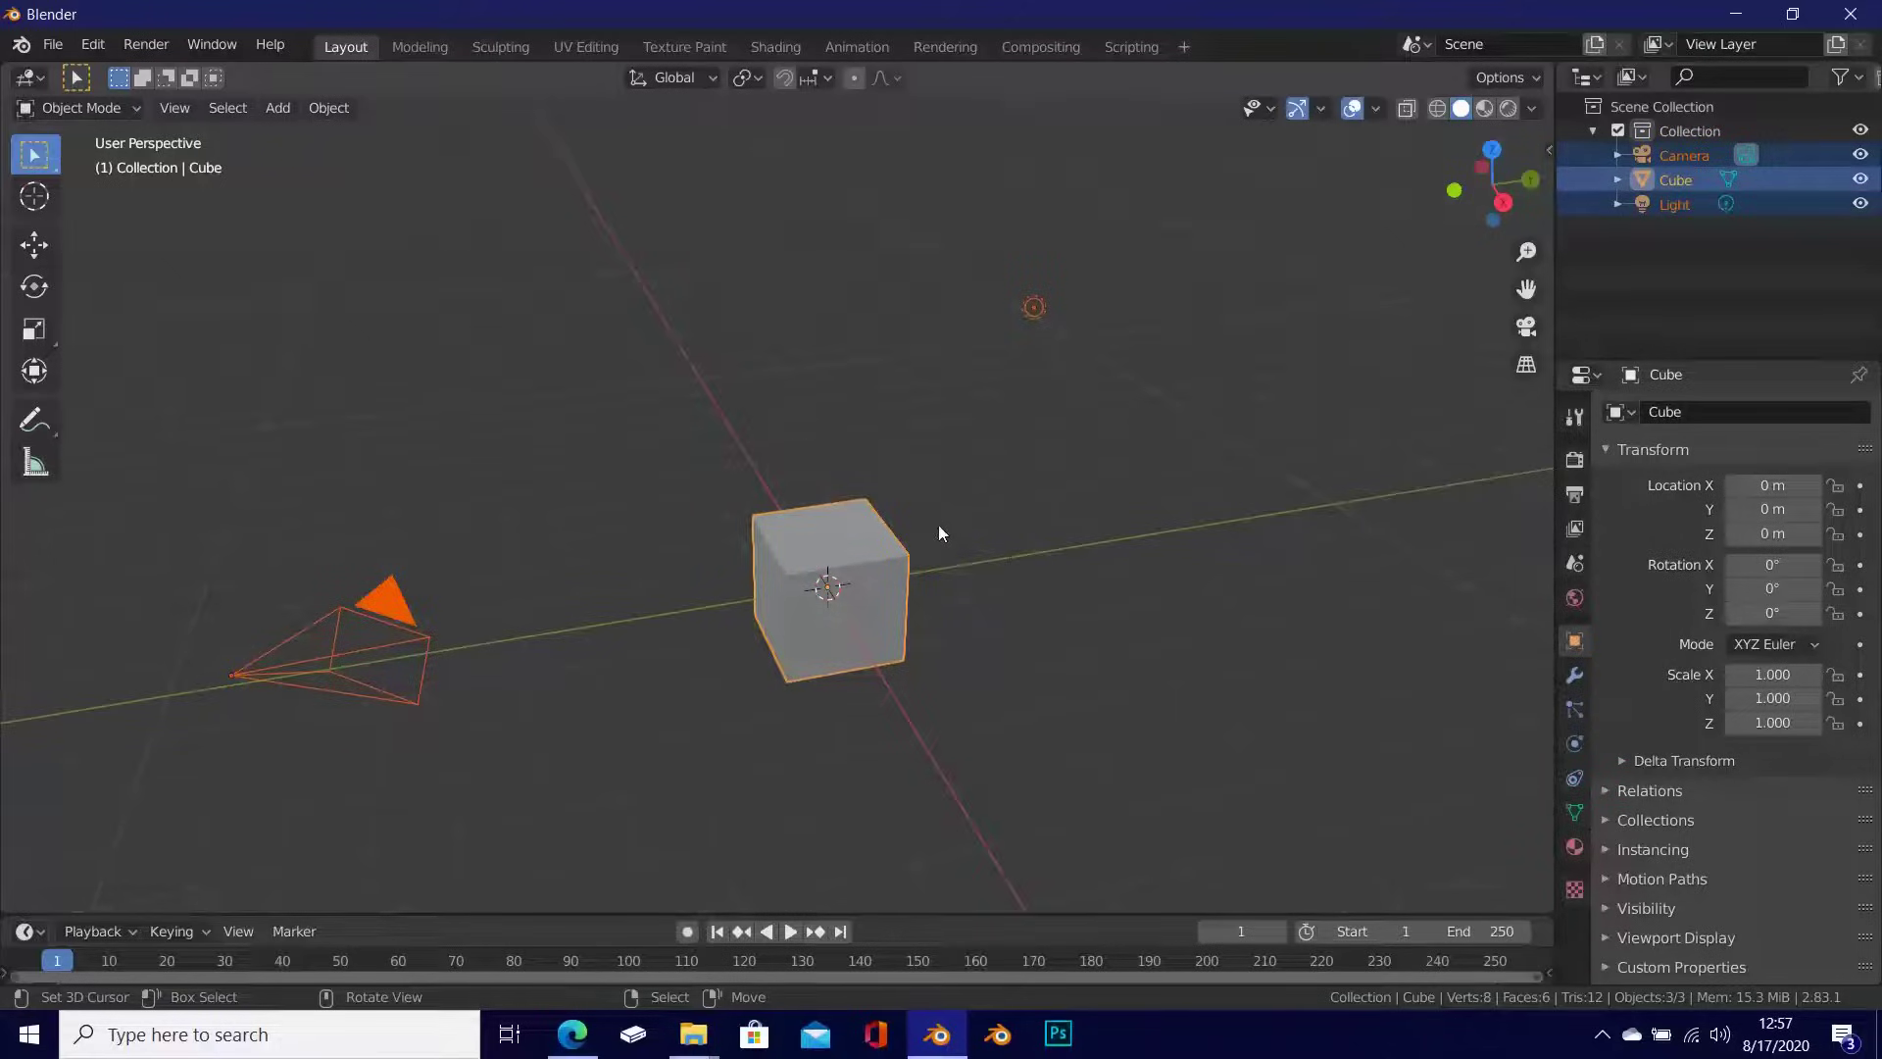
key("x")
left_click(986, 494)
middle_click_drag(986, 494, 945, 450)
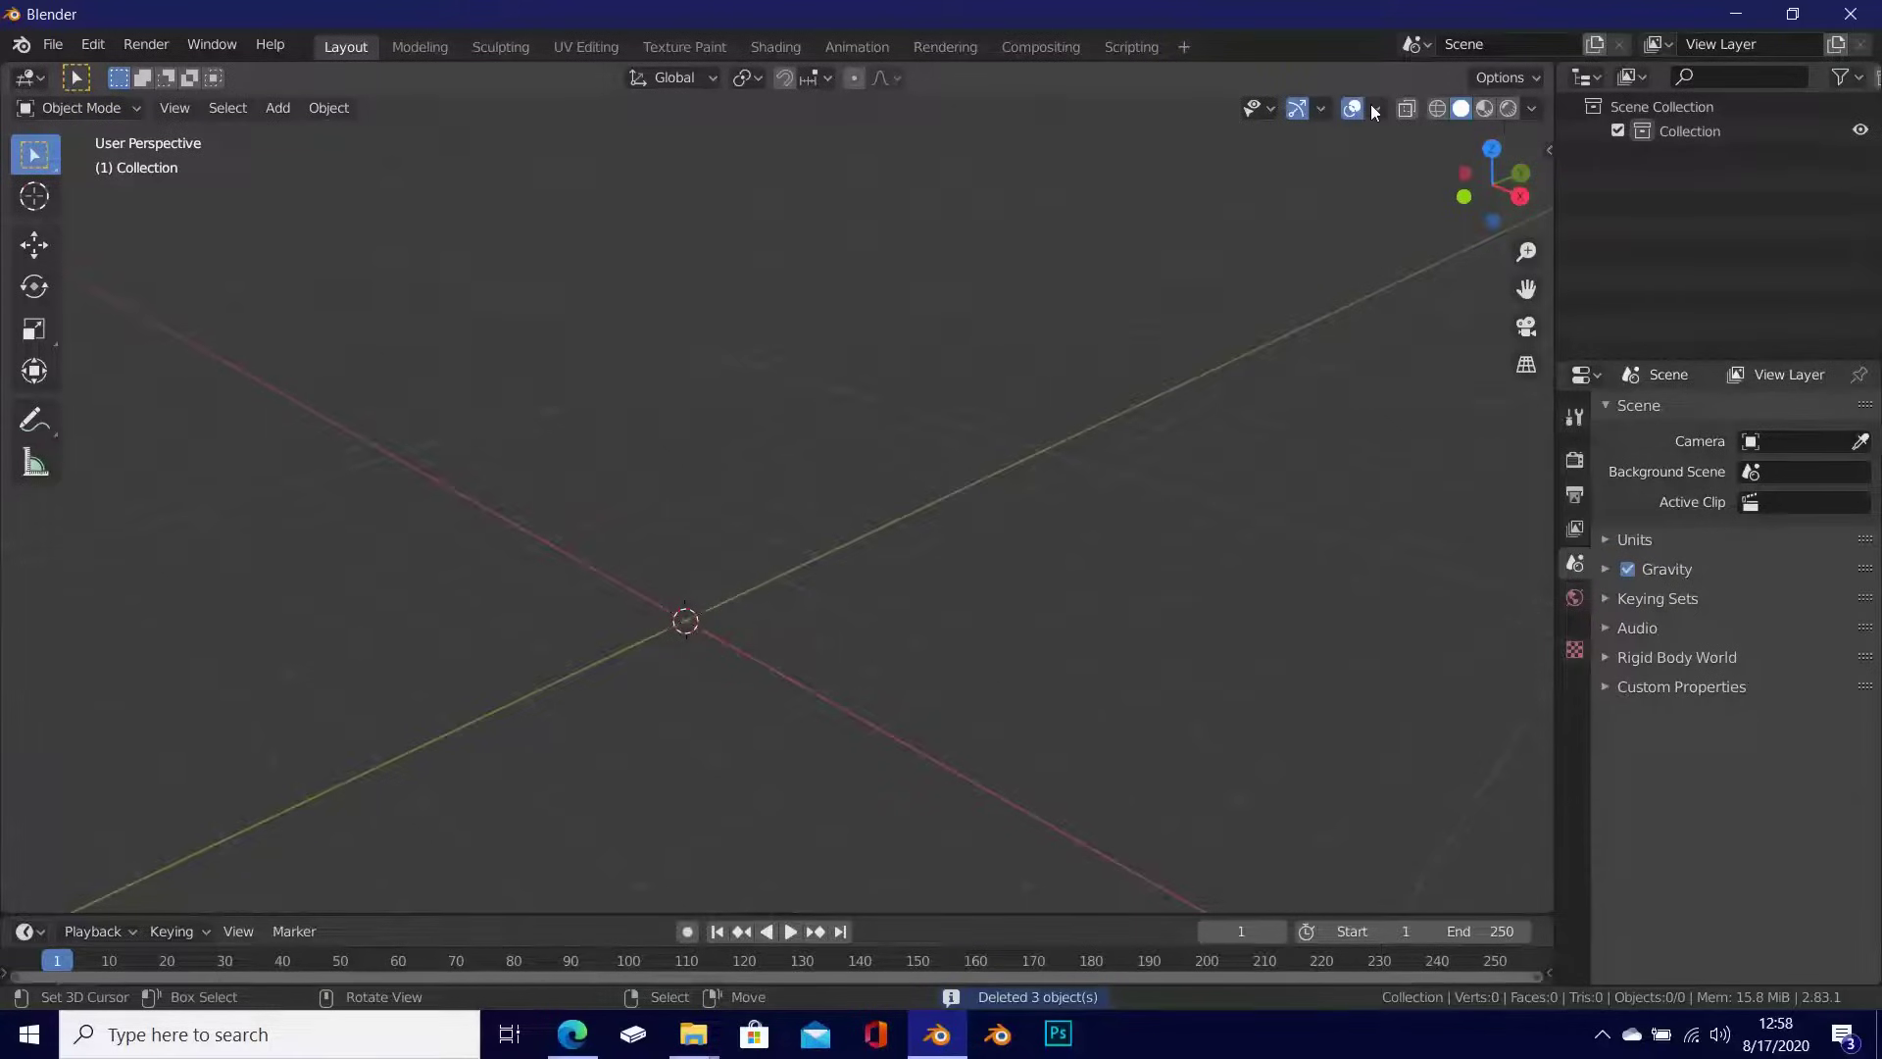
Step: Set the solid viewport lighting to MatCap and open the file browser for installing custom MatCaps
left_click(1532, 111)
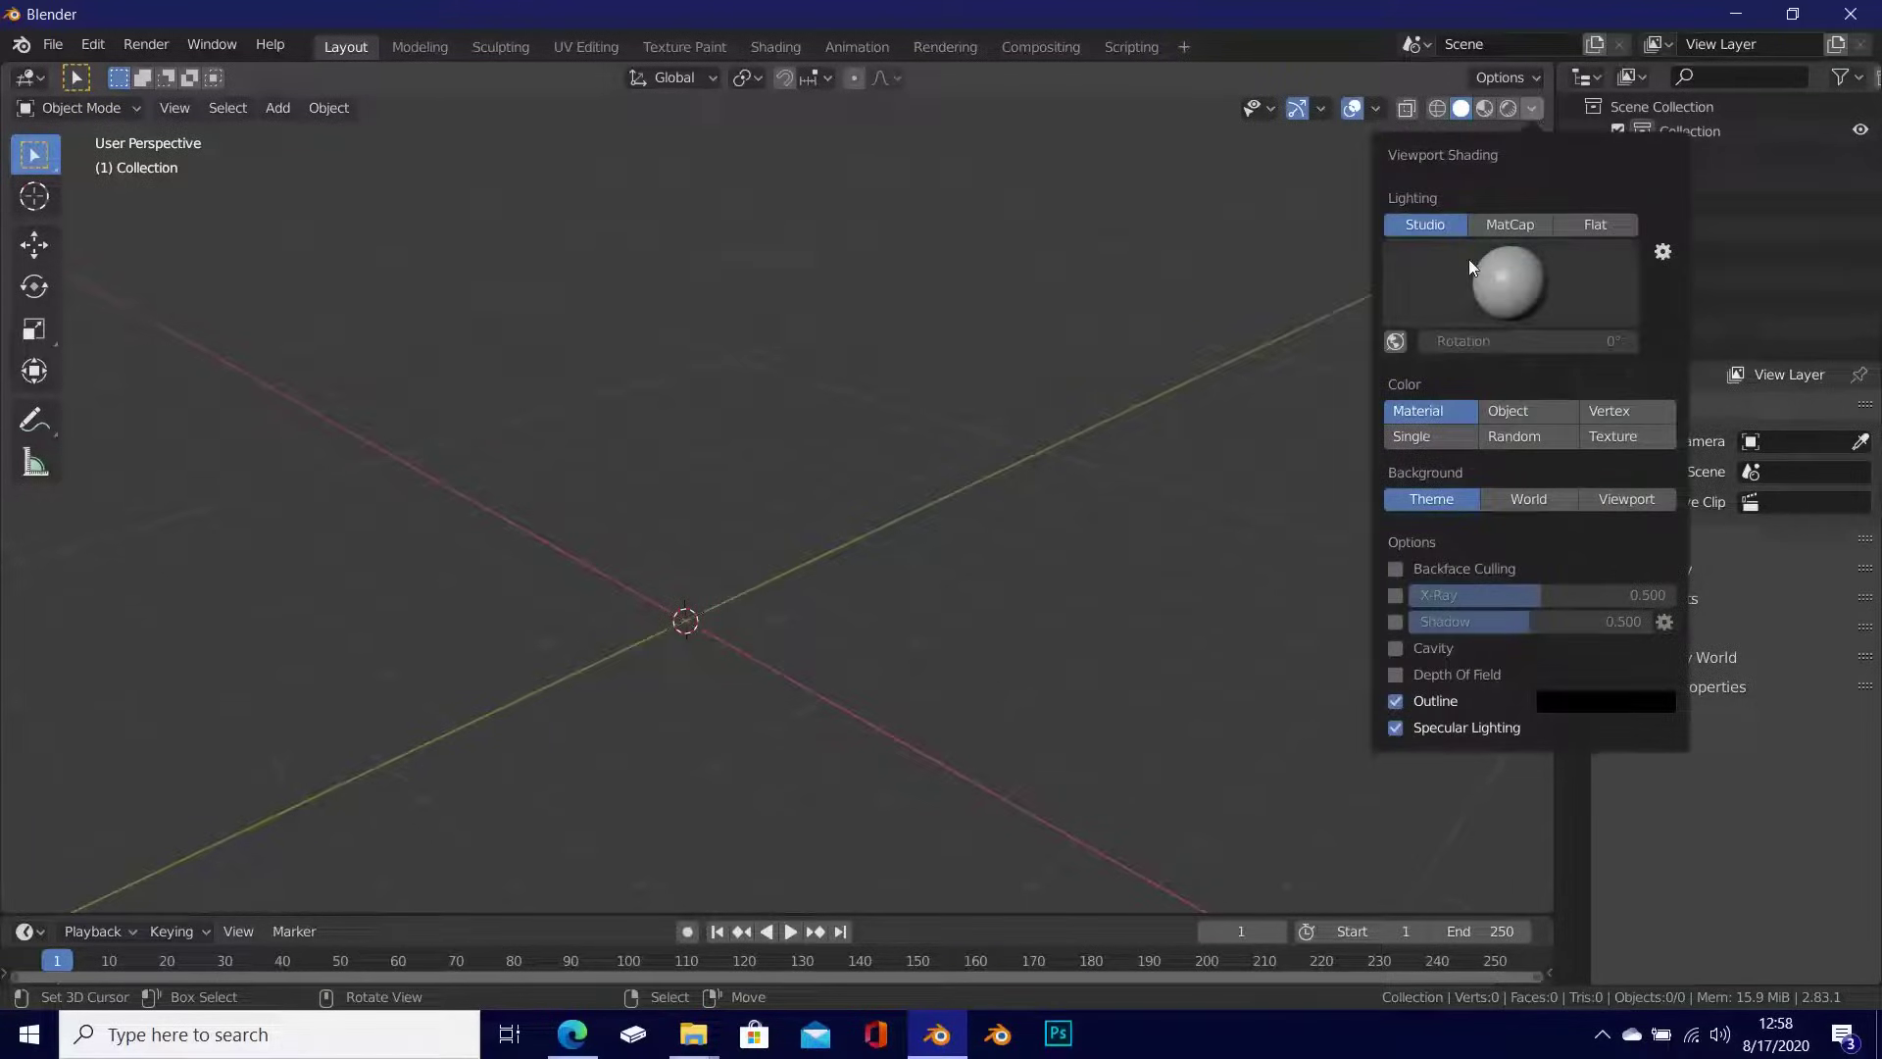
left_click(1510, 226)
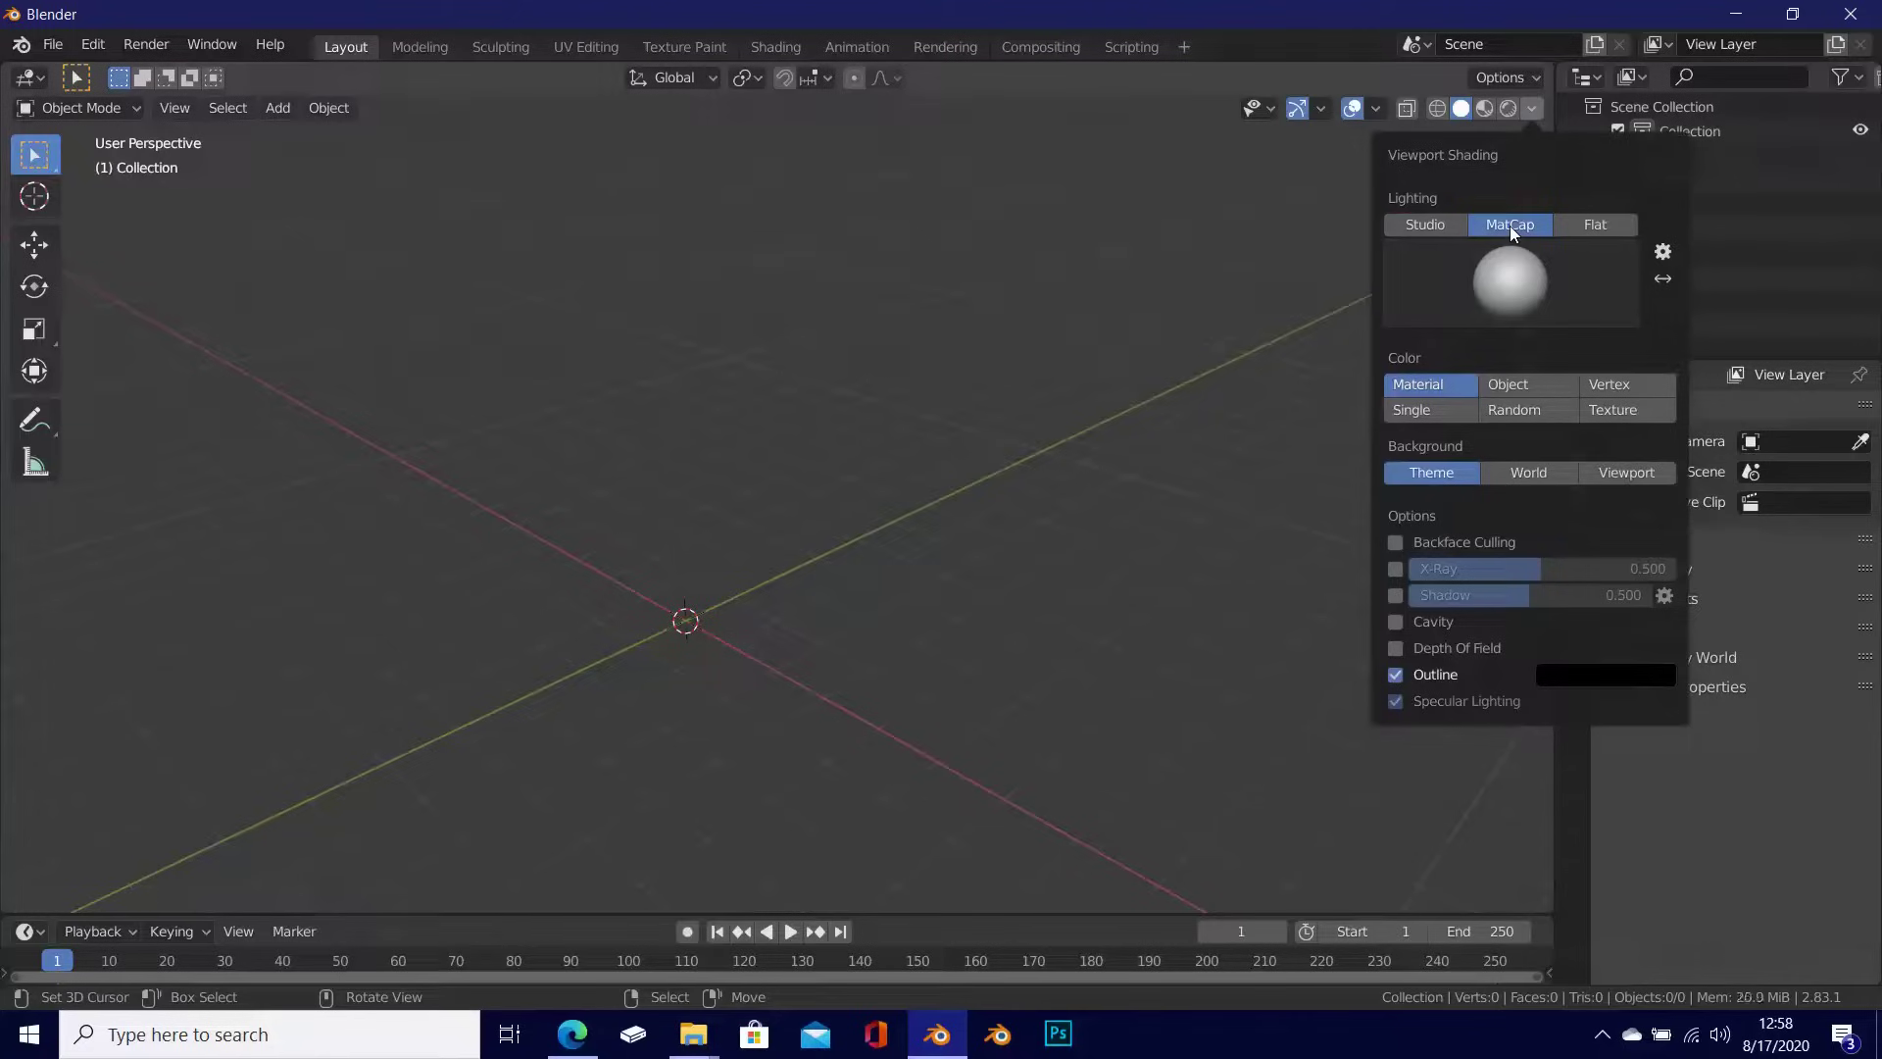
left_click(1664, 254)
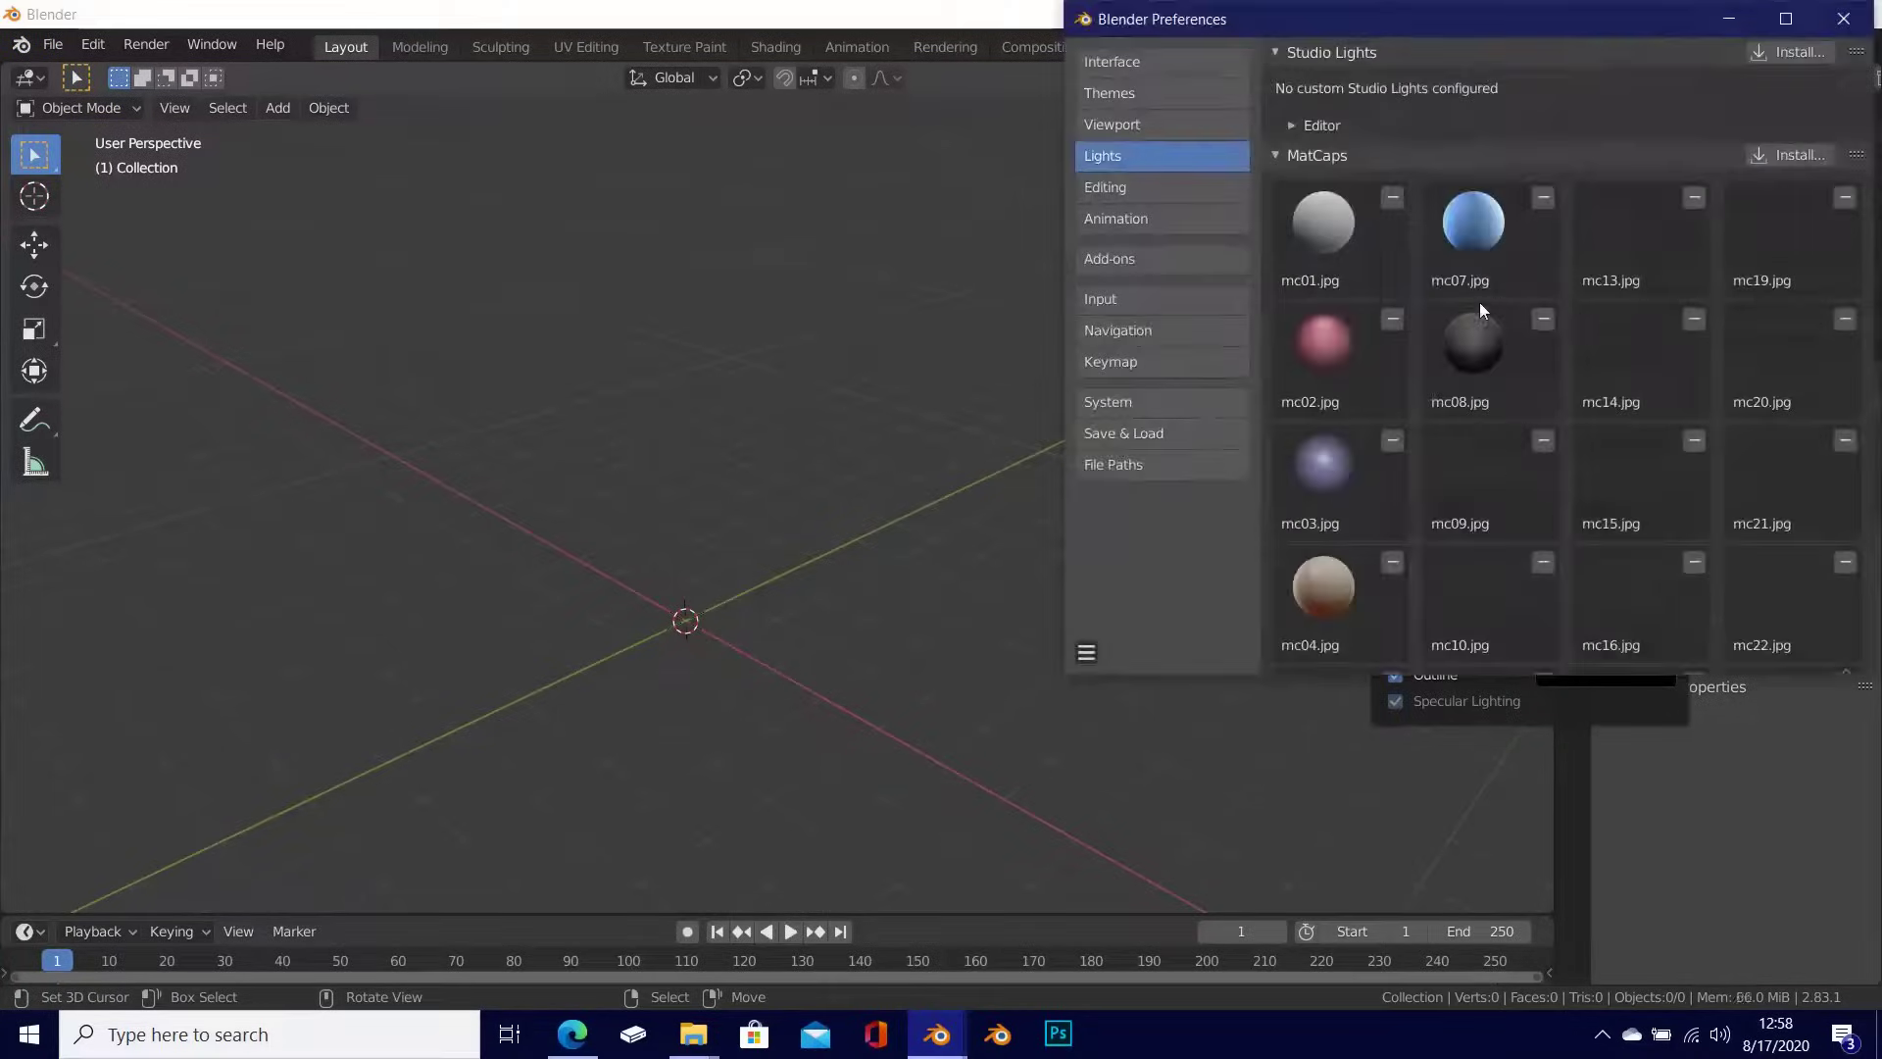
left_click(1764, 158)
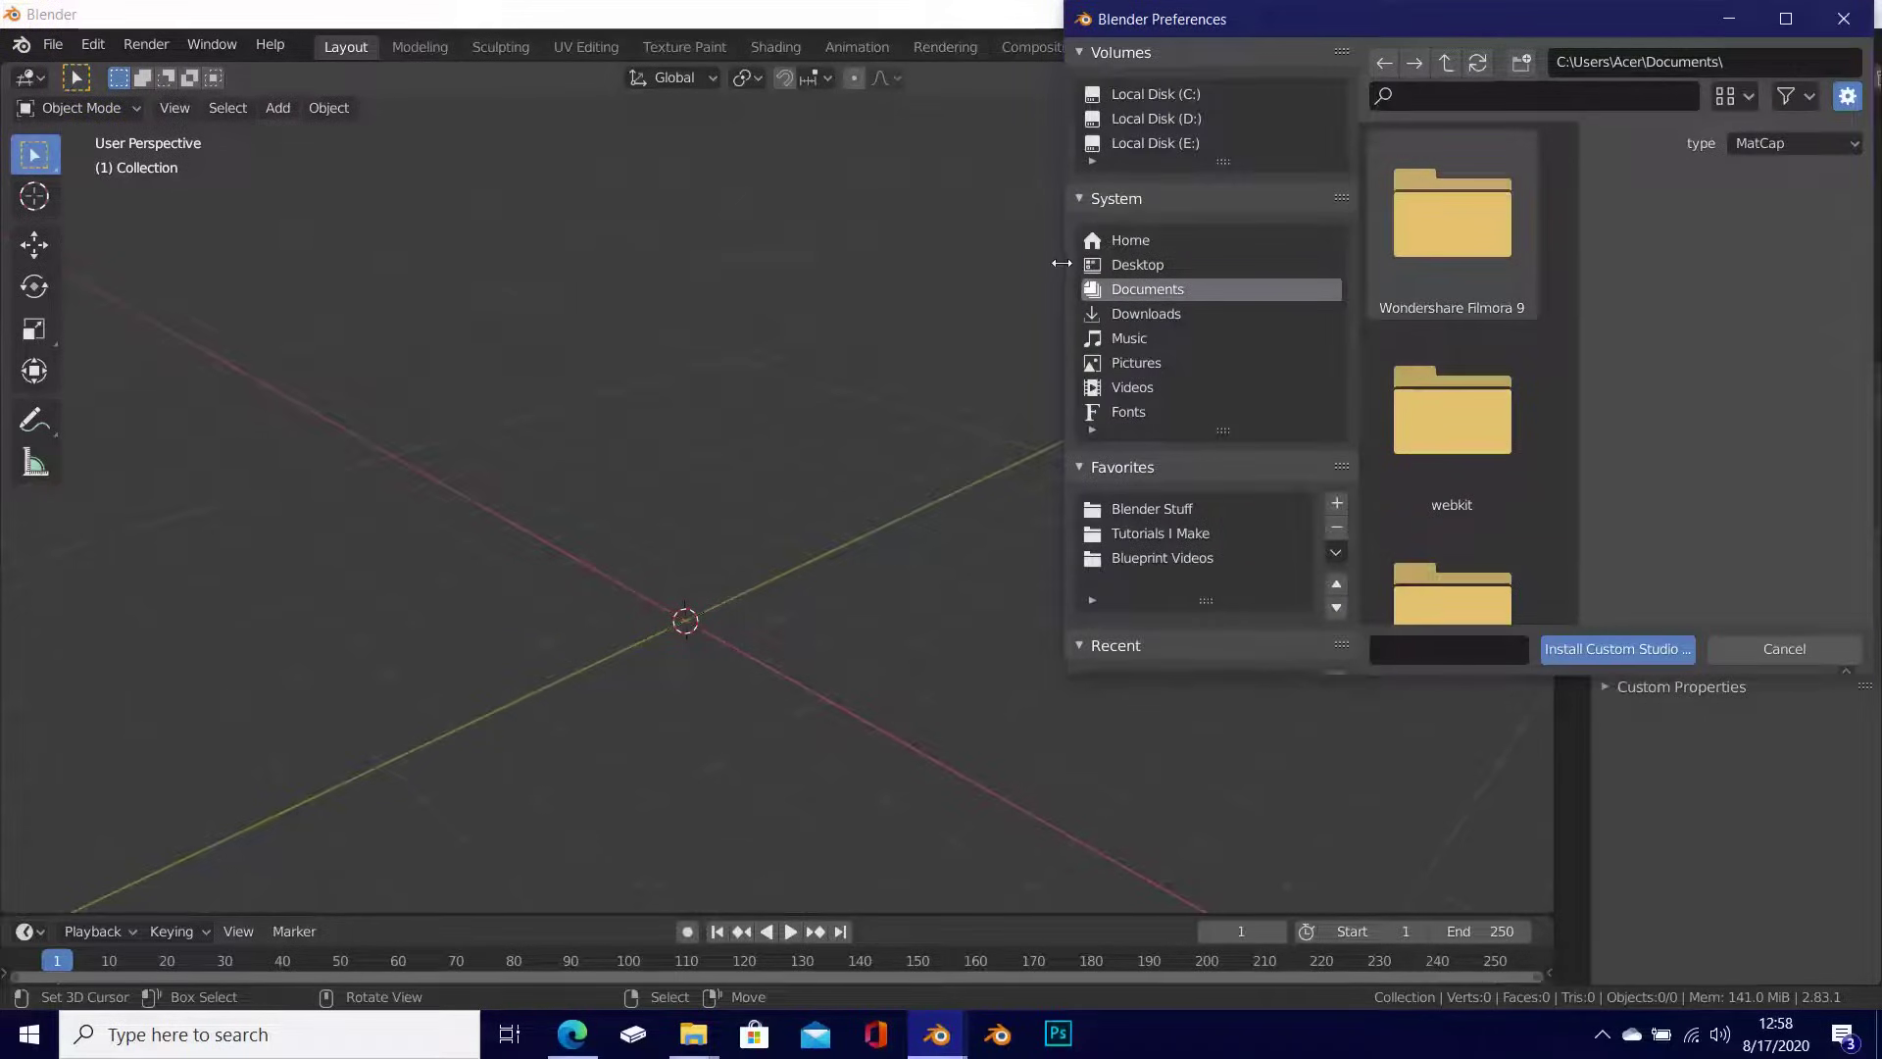
Step: Install all the MatCap images from D:\Blender Stuff\Blender old matcaps and close the preferences
left_click_drag(1061, 261, 453, 275)
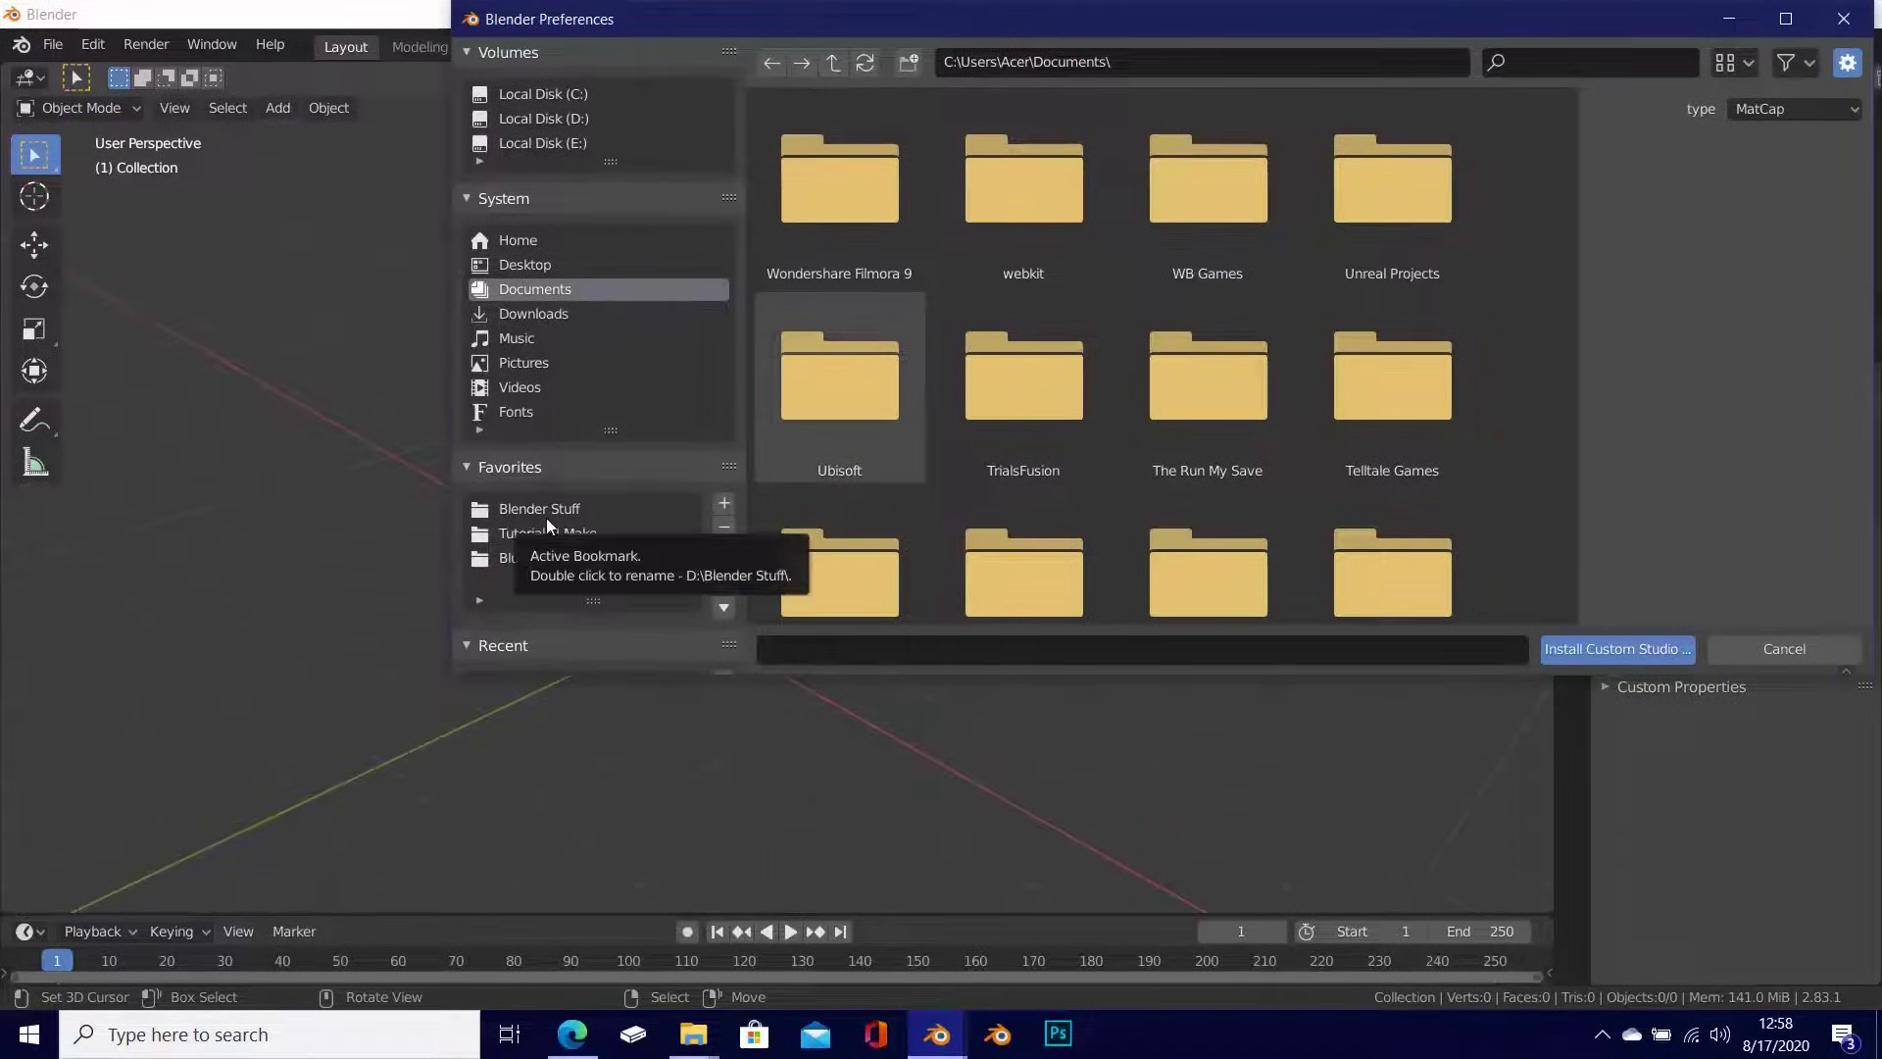
left_click(519, 509)
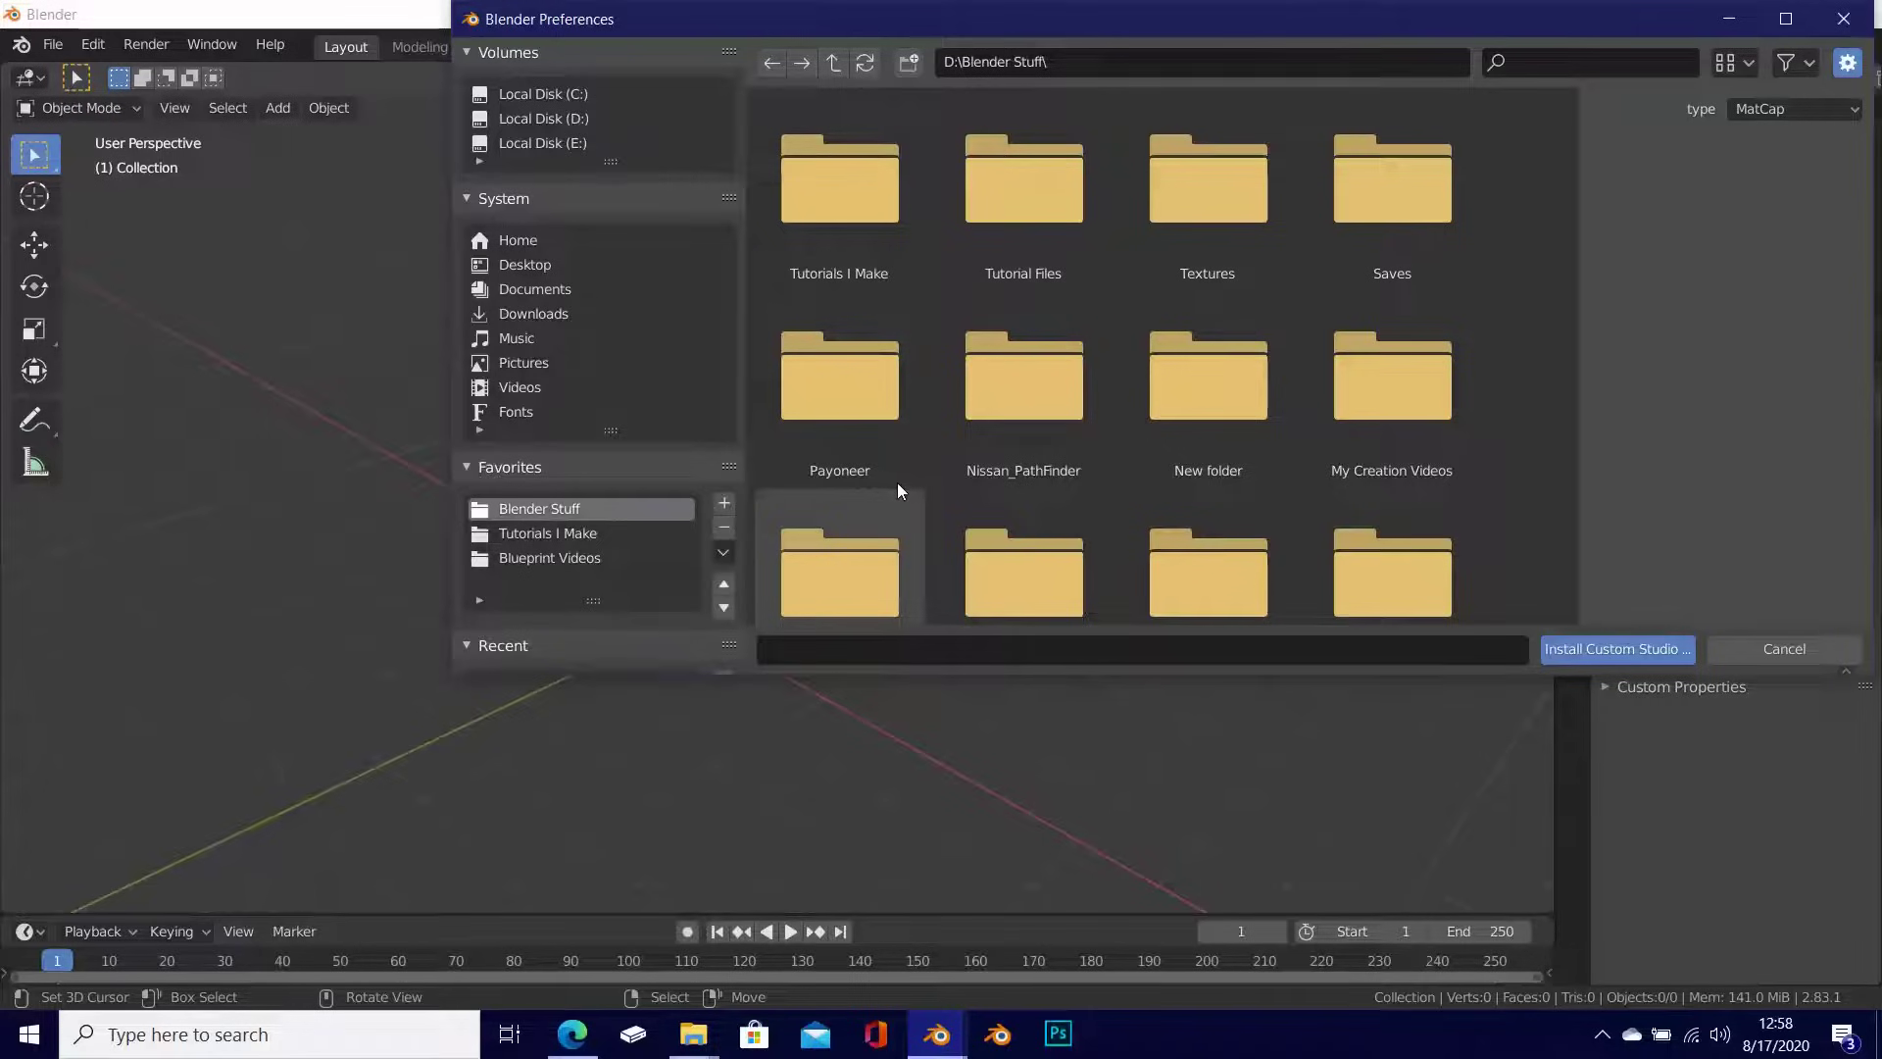
scroll(1210, 315, "down", 10)
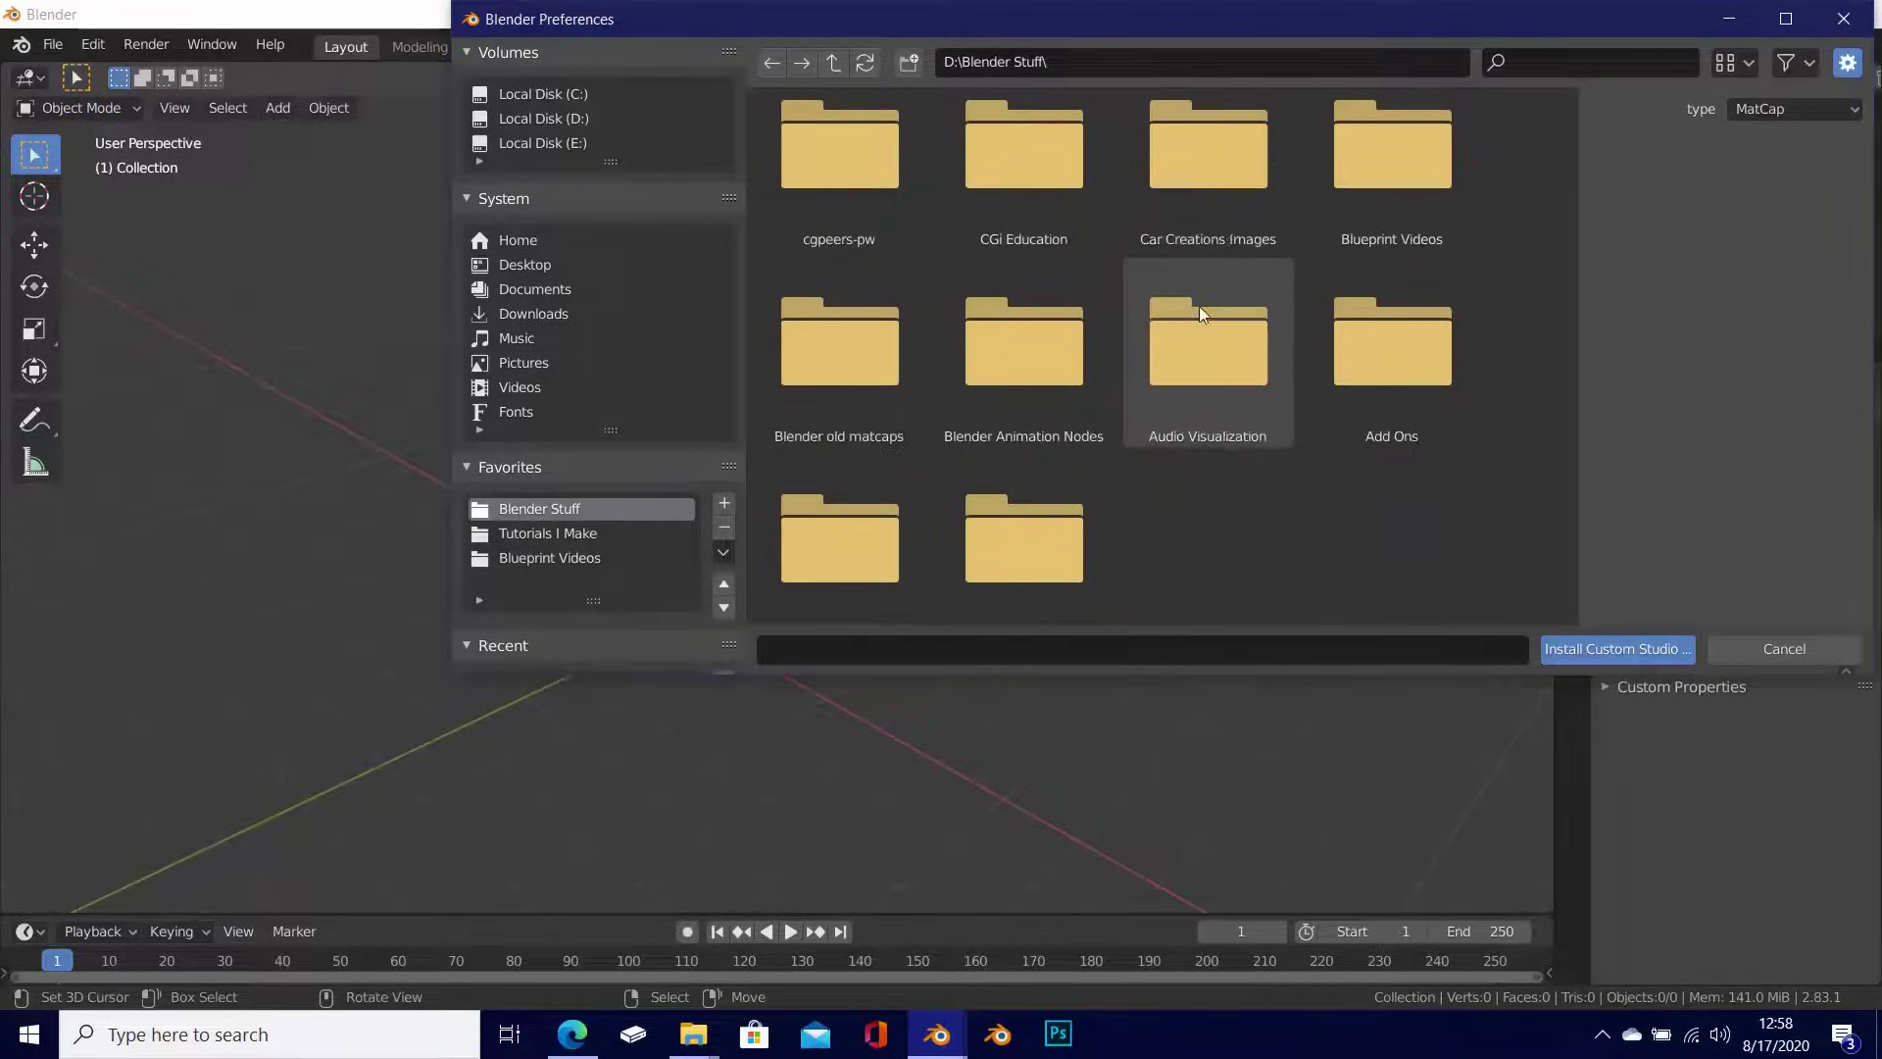
scroll(1125, 358, "up", 1)
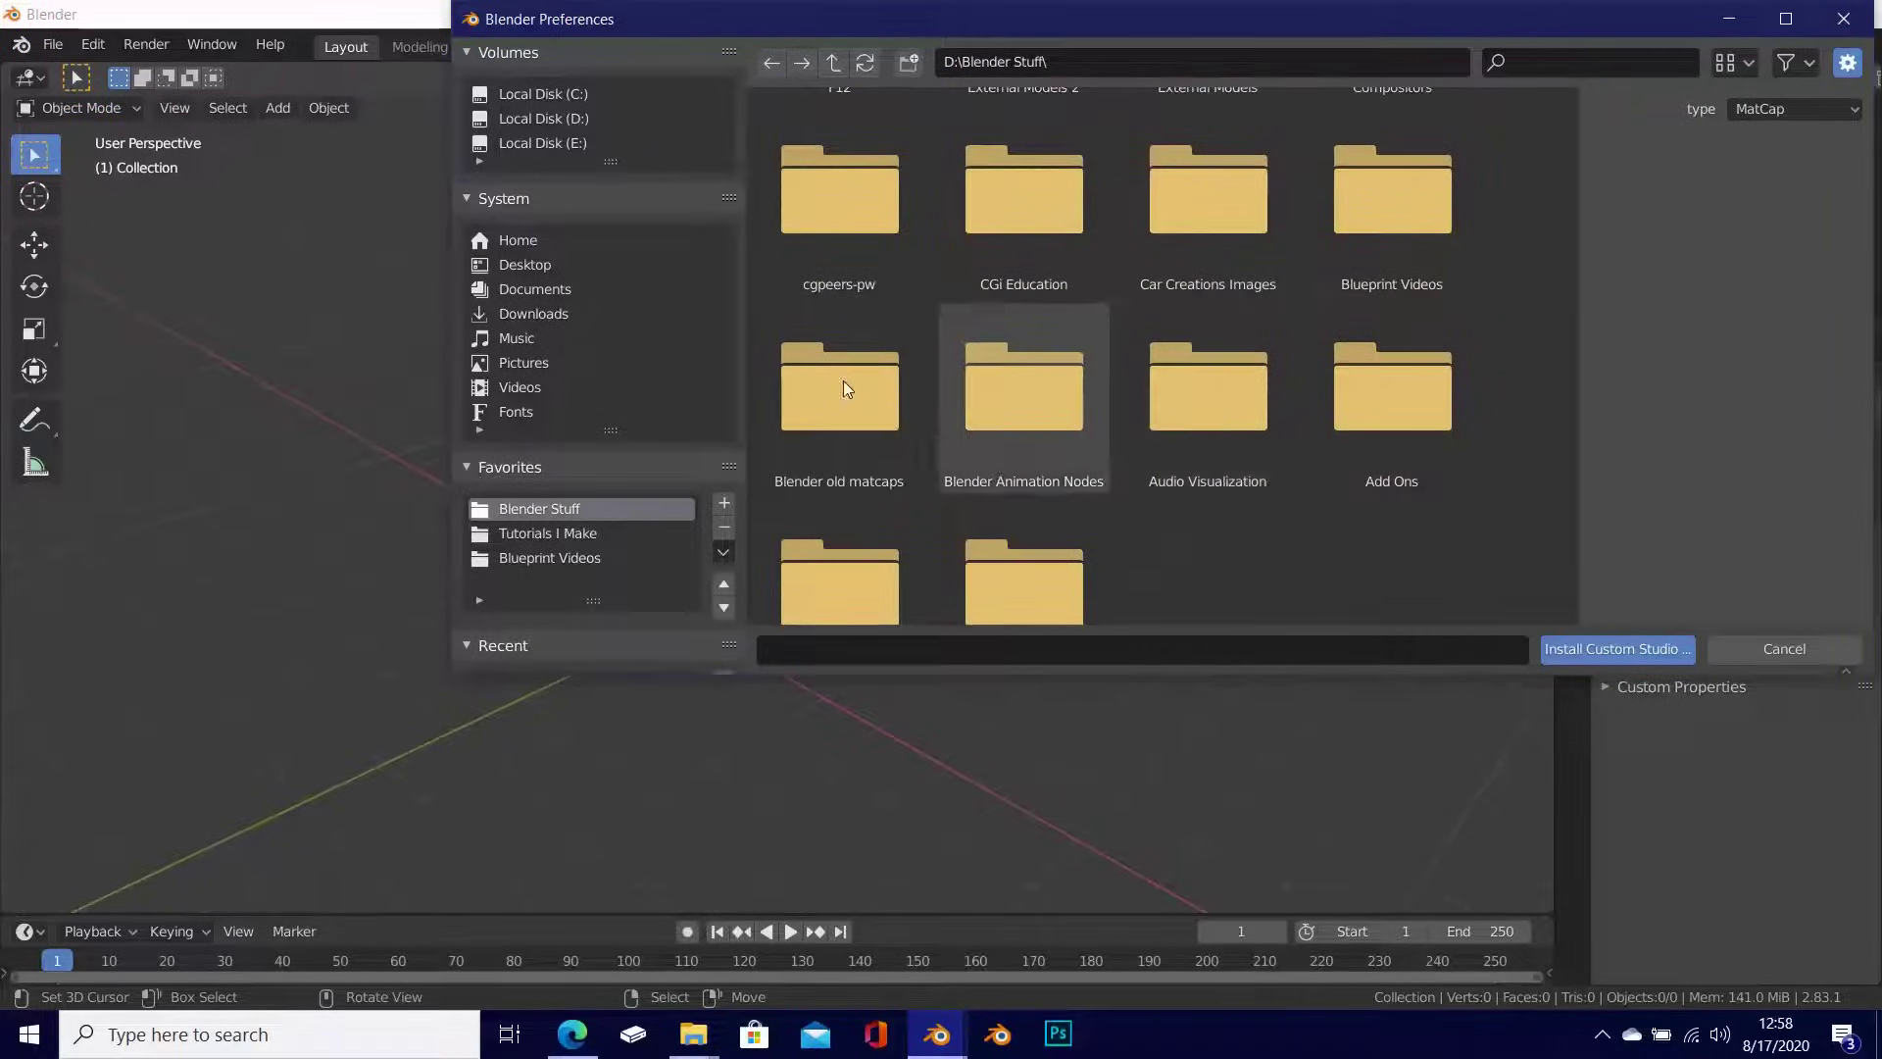
double_click(824, 407)
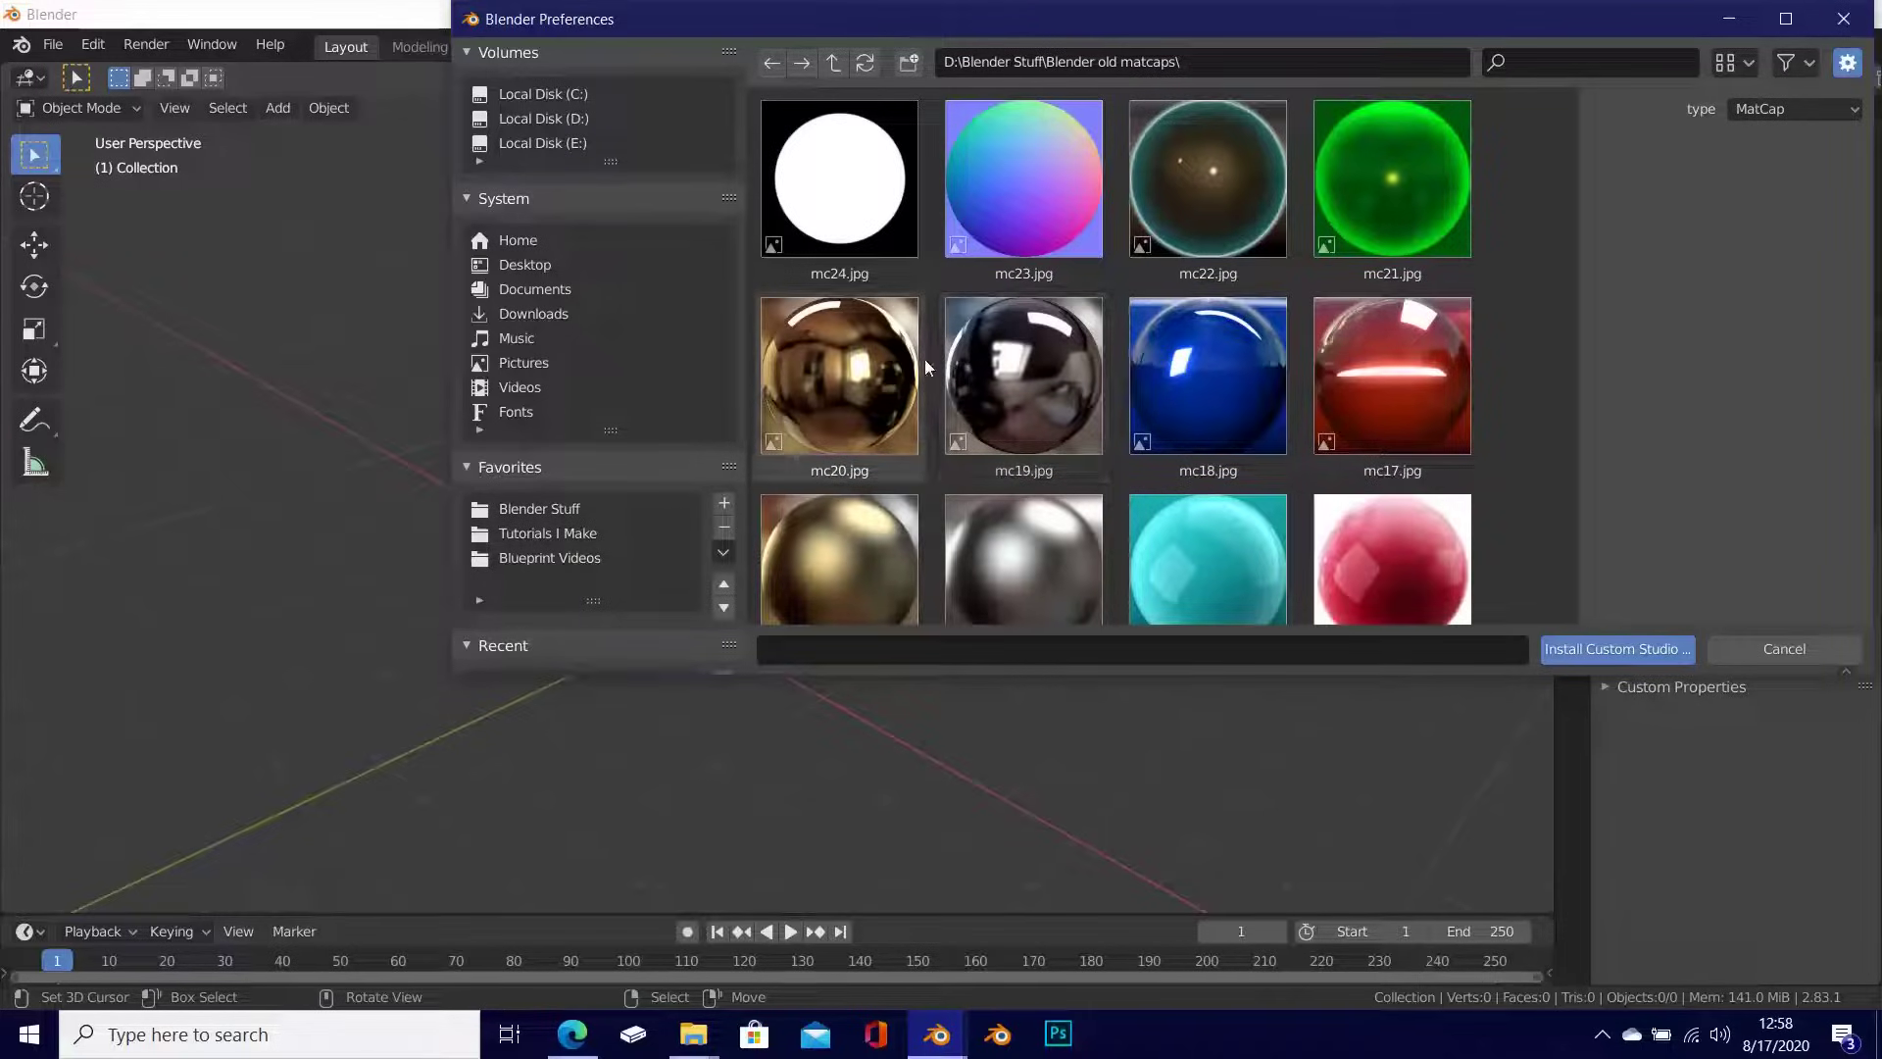
key("a")
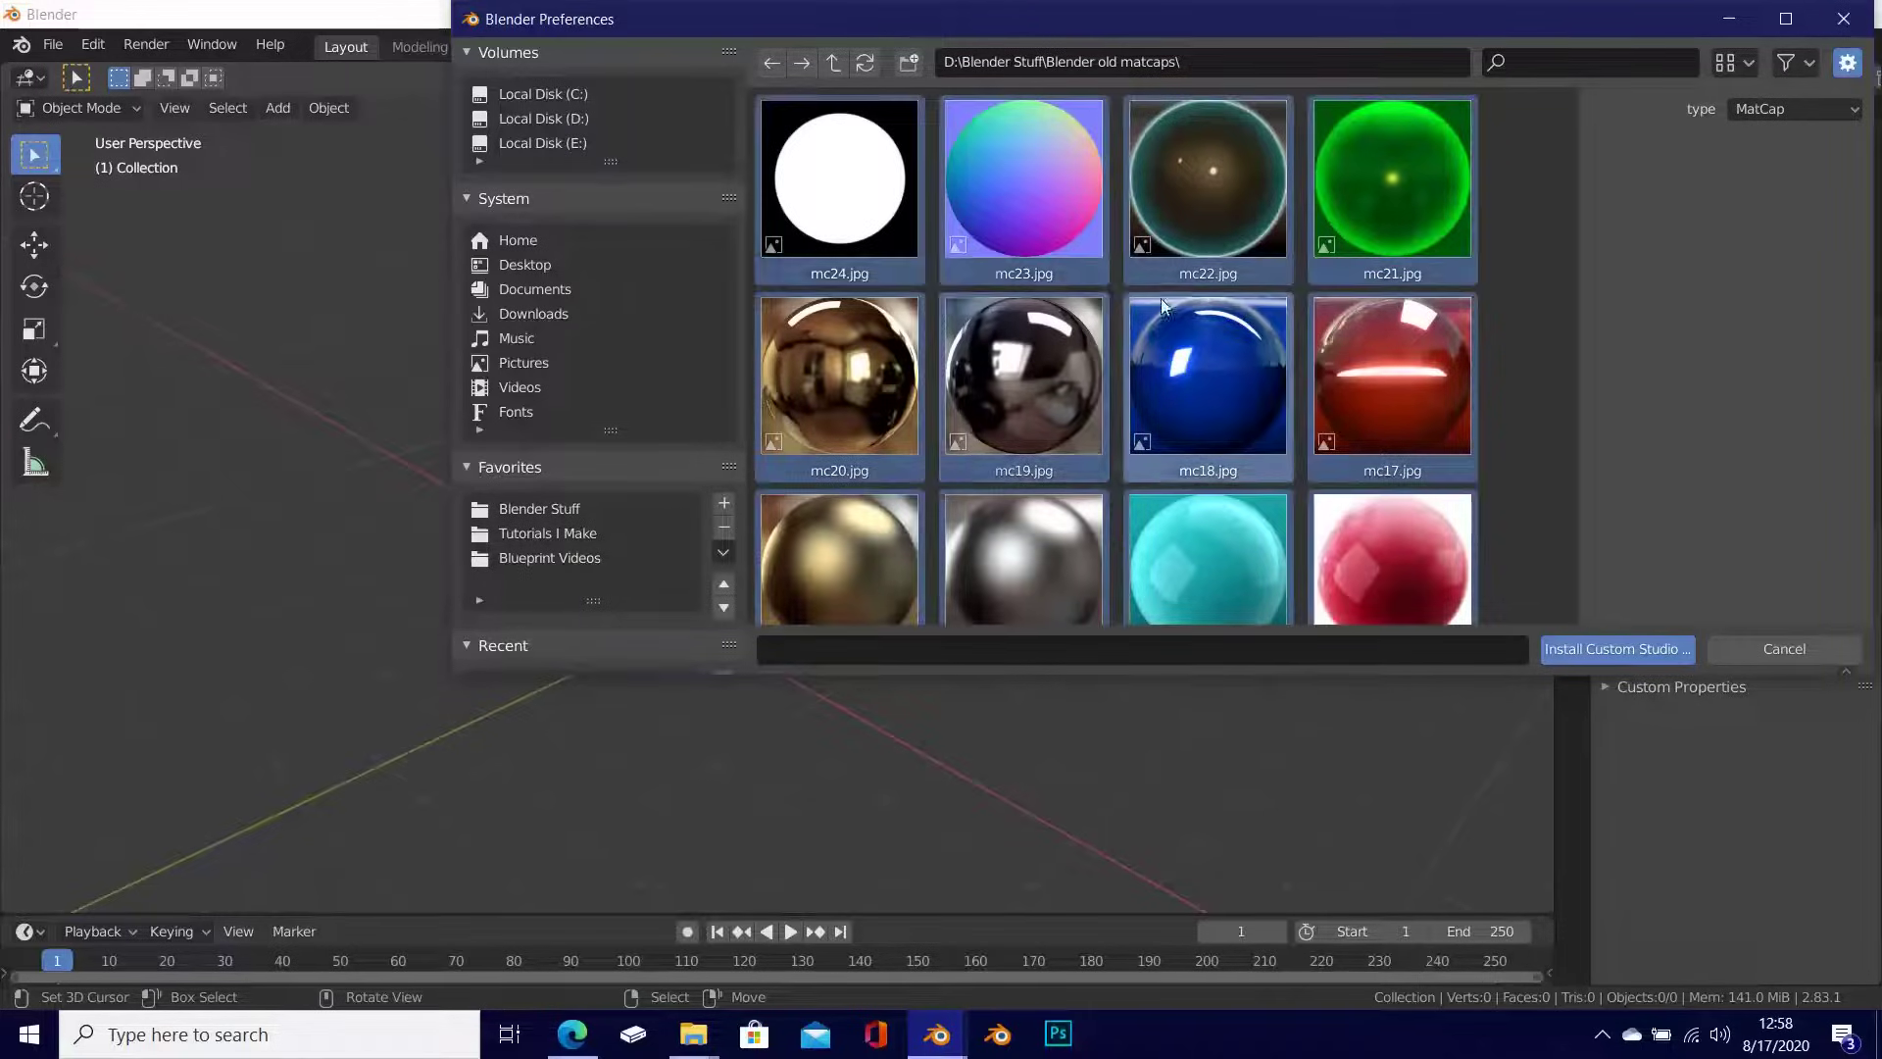
left_click(1633, 648)
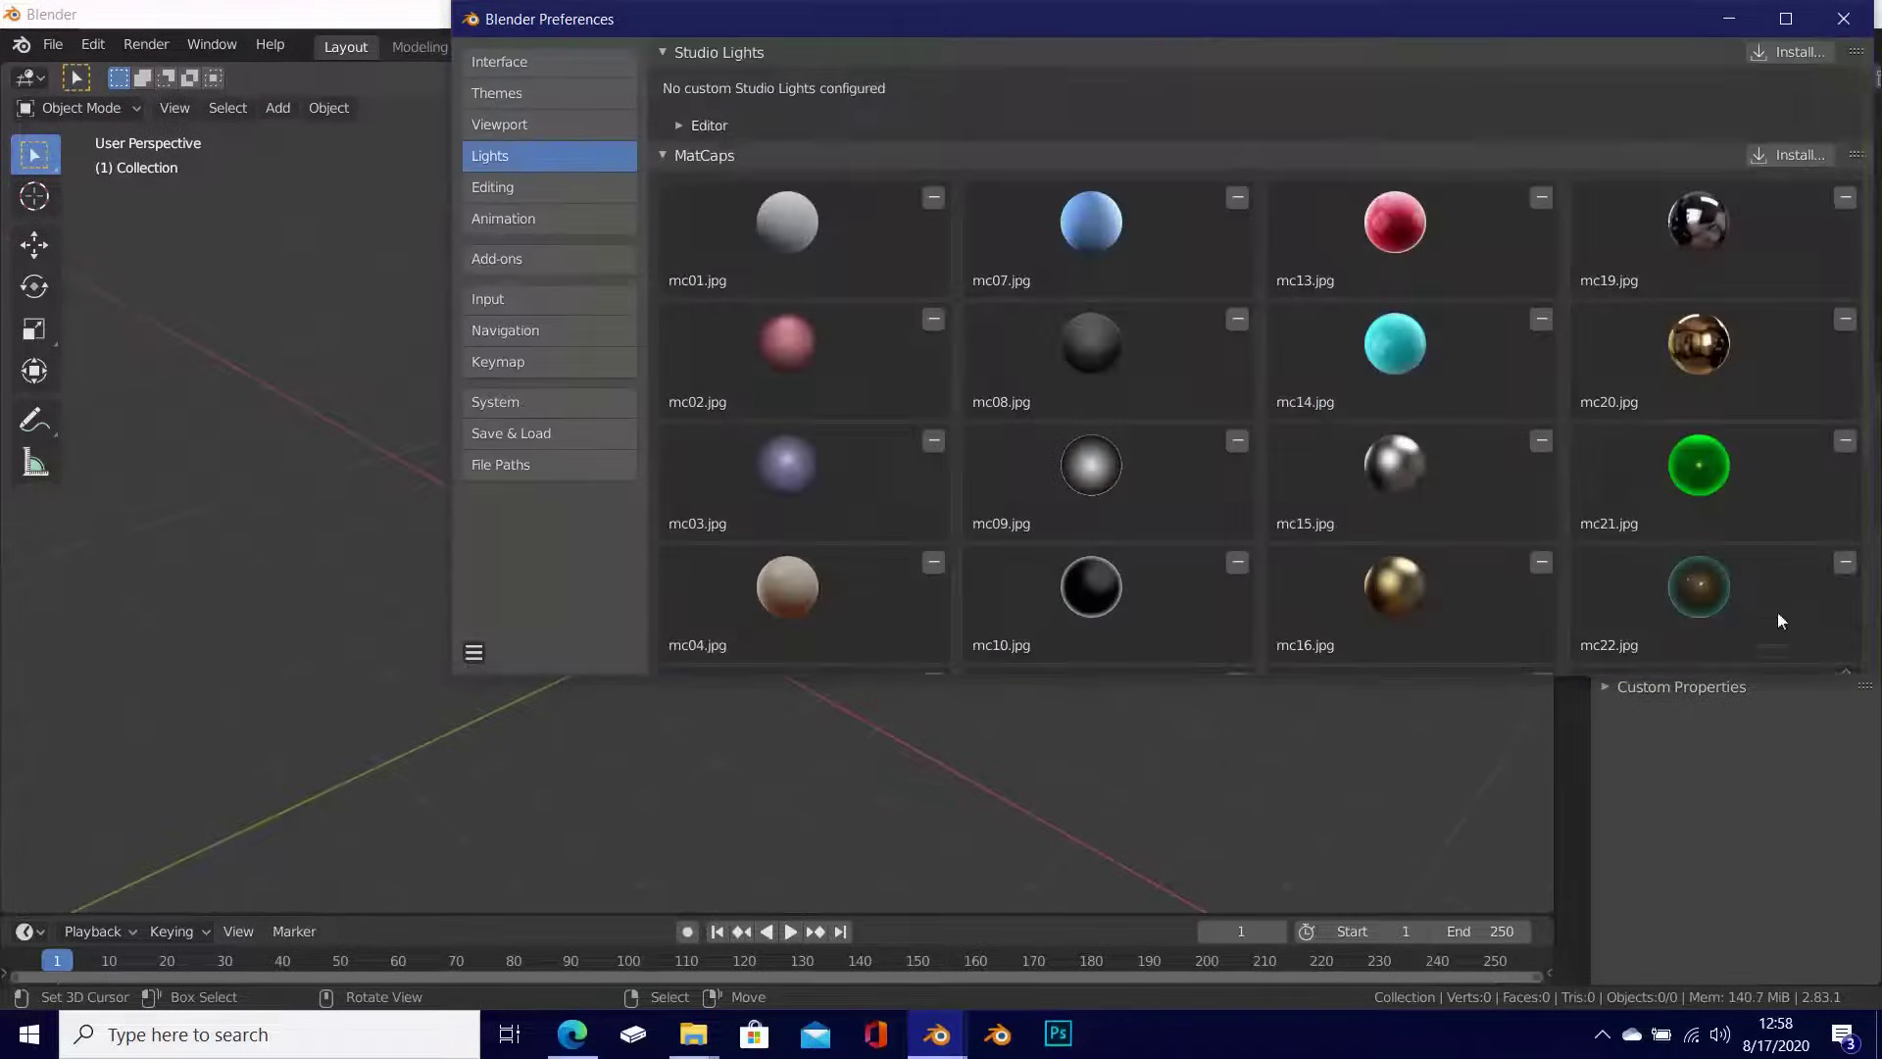
left_click(1843, 19)
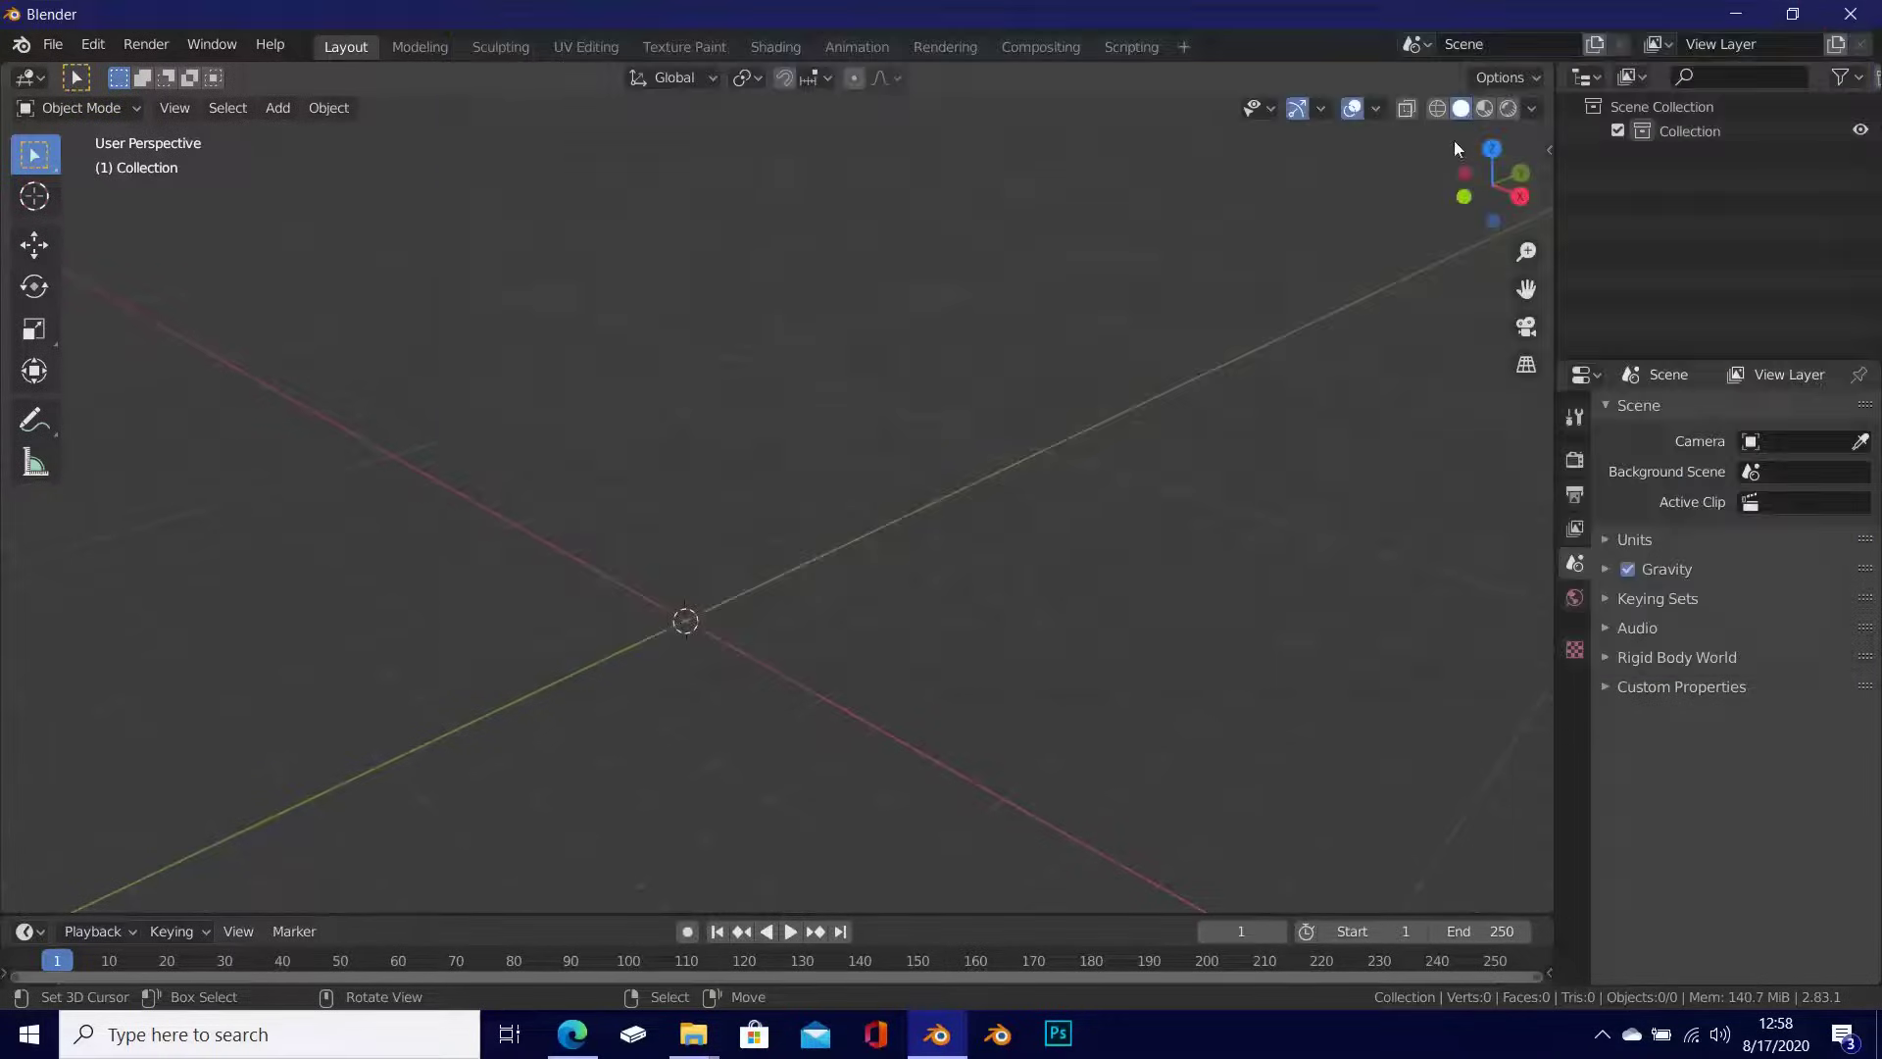
Step: Choose the installed flat white MatCap with the black outline for the viewport lighting
left_click(1532, 107)
left_click(1509, 285)
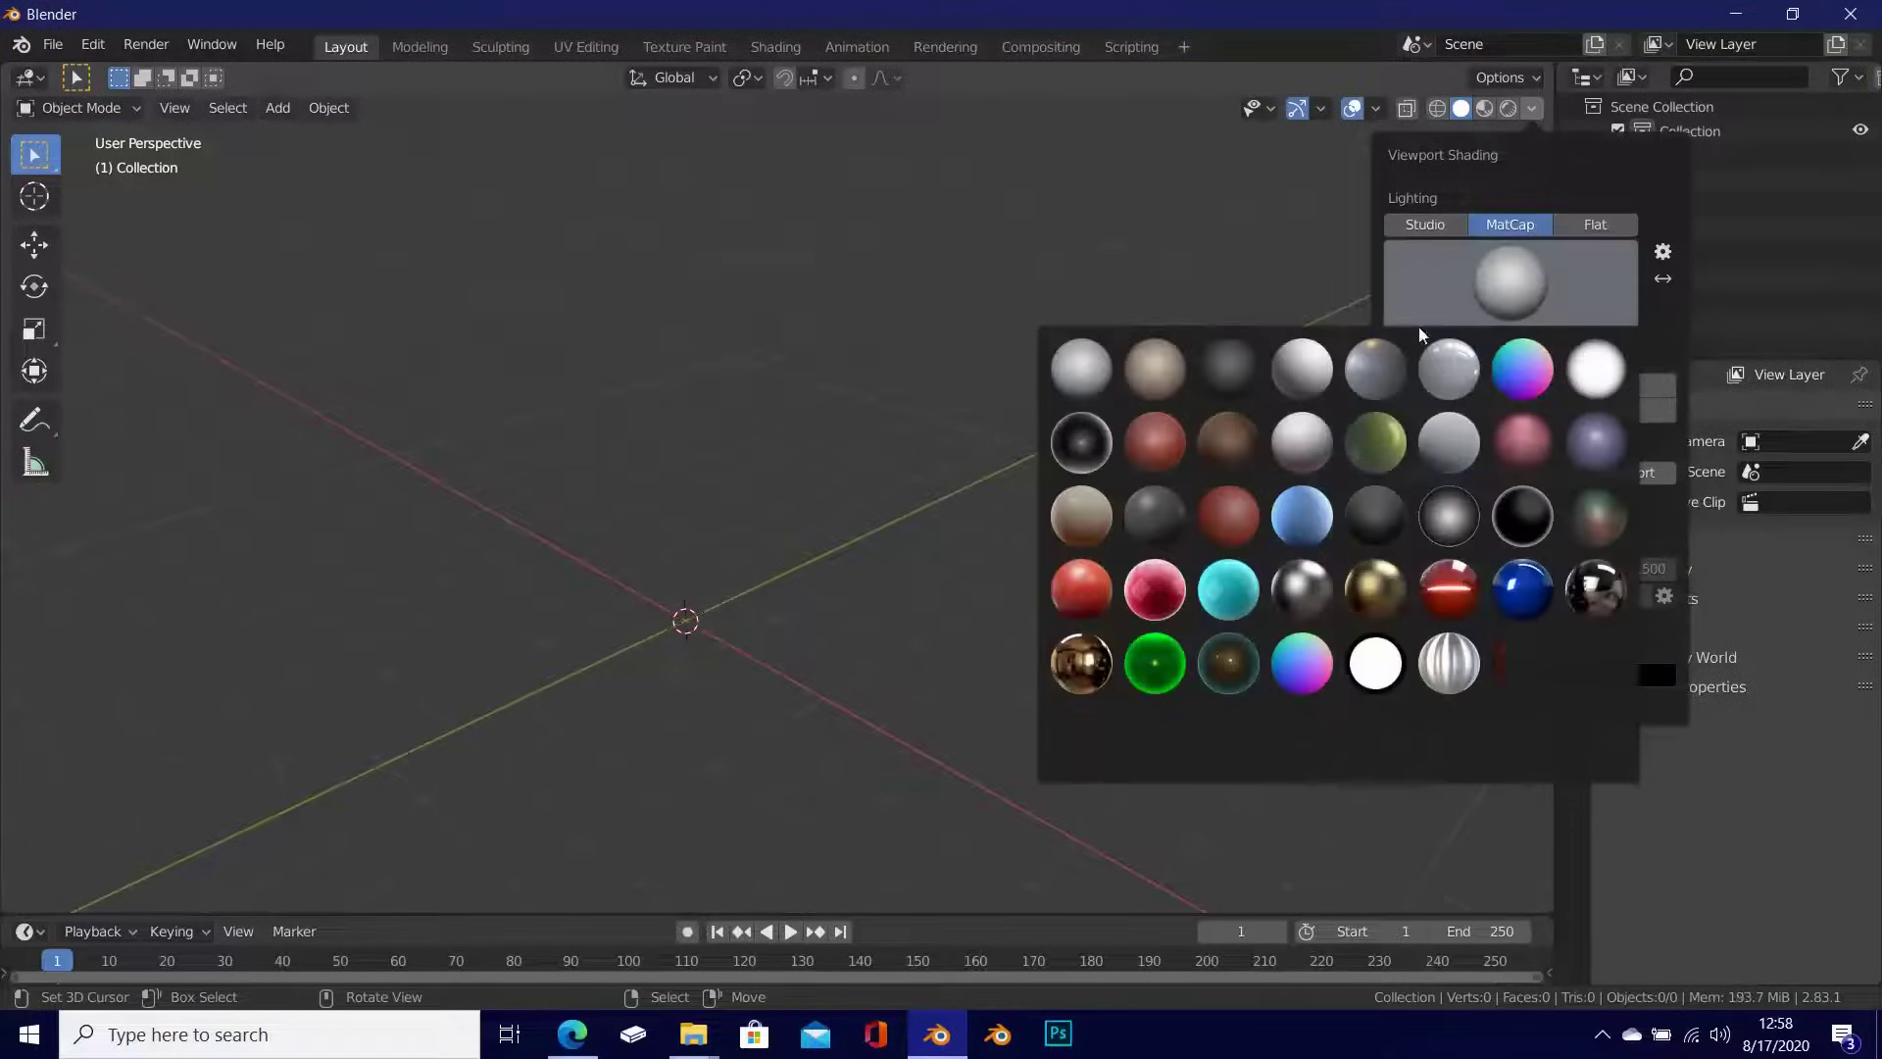
left_click(1400, 681)
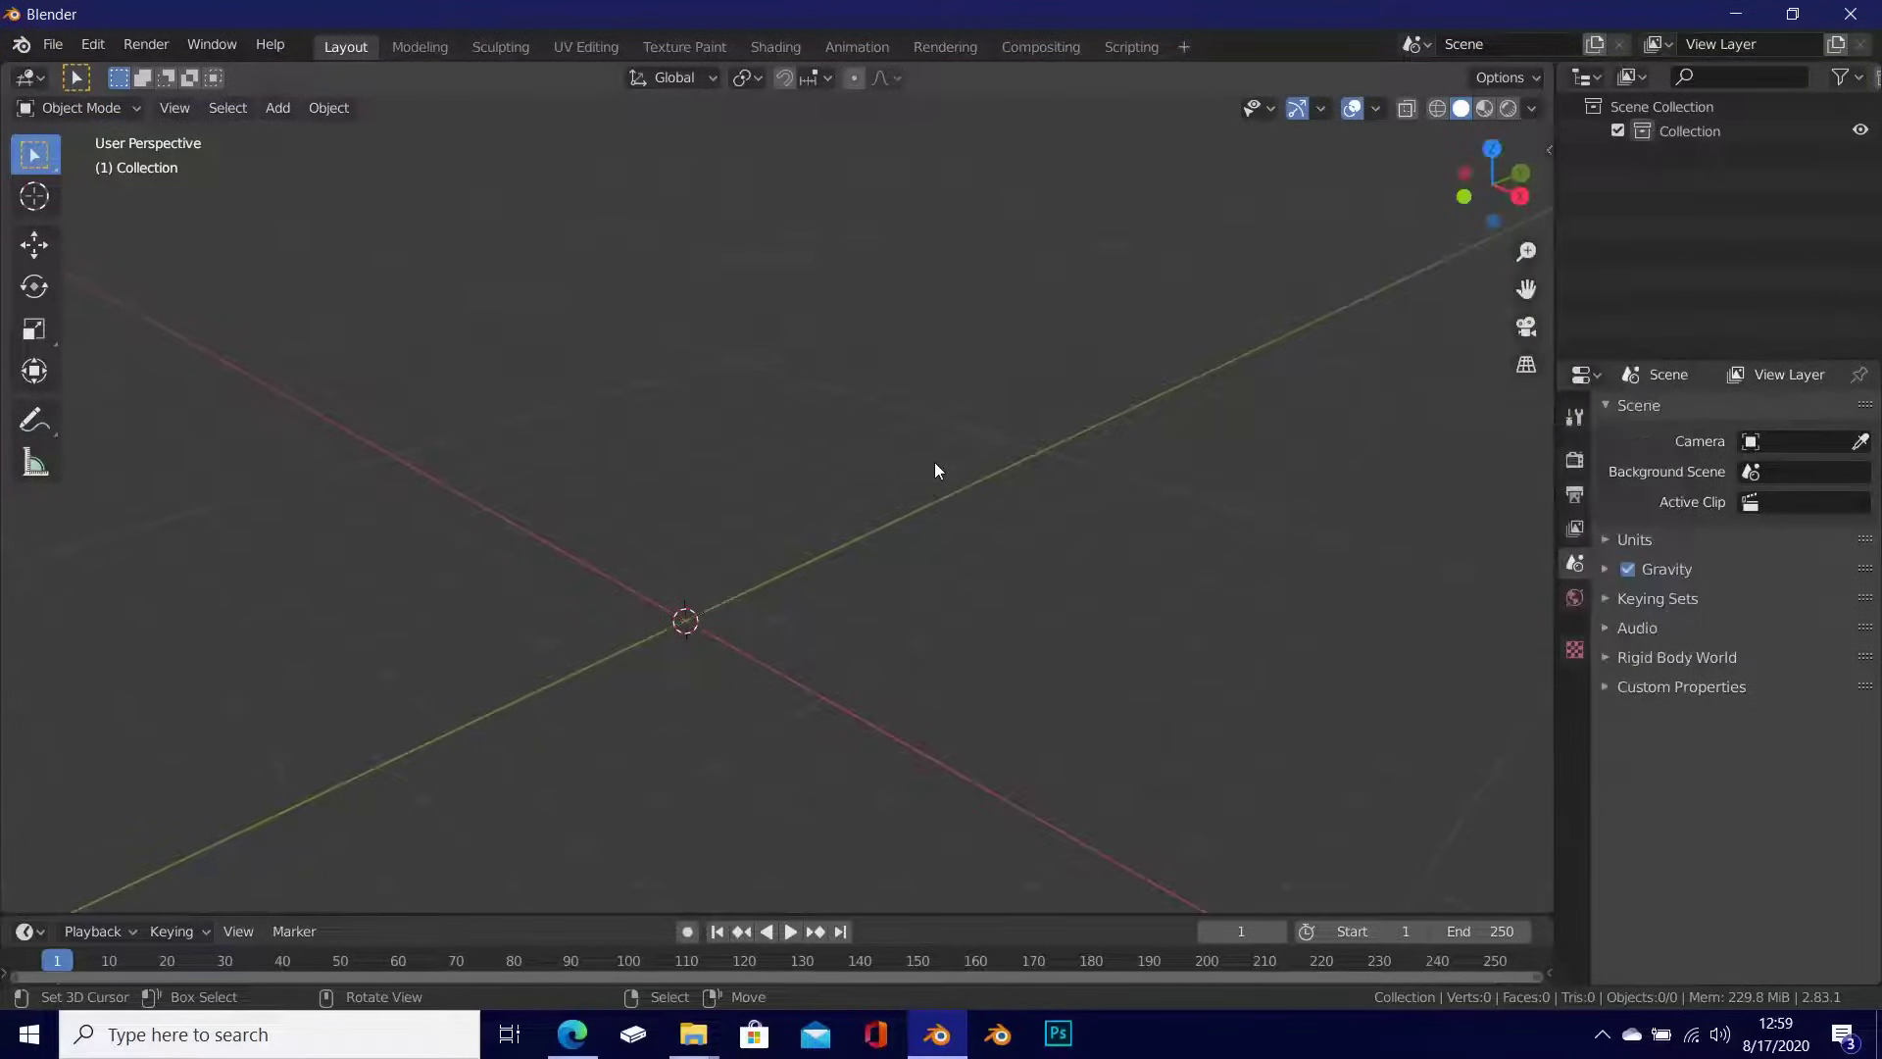
Step: Collapse the timeline so the 3D viewport takes up its space
scroll(935, 472, "down", 2)
mouse_move(777, 542)
middle_mouse_down()
mouse_move(857, 538)
mouse_move(753, 569)
middle_mouse_up()
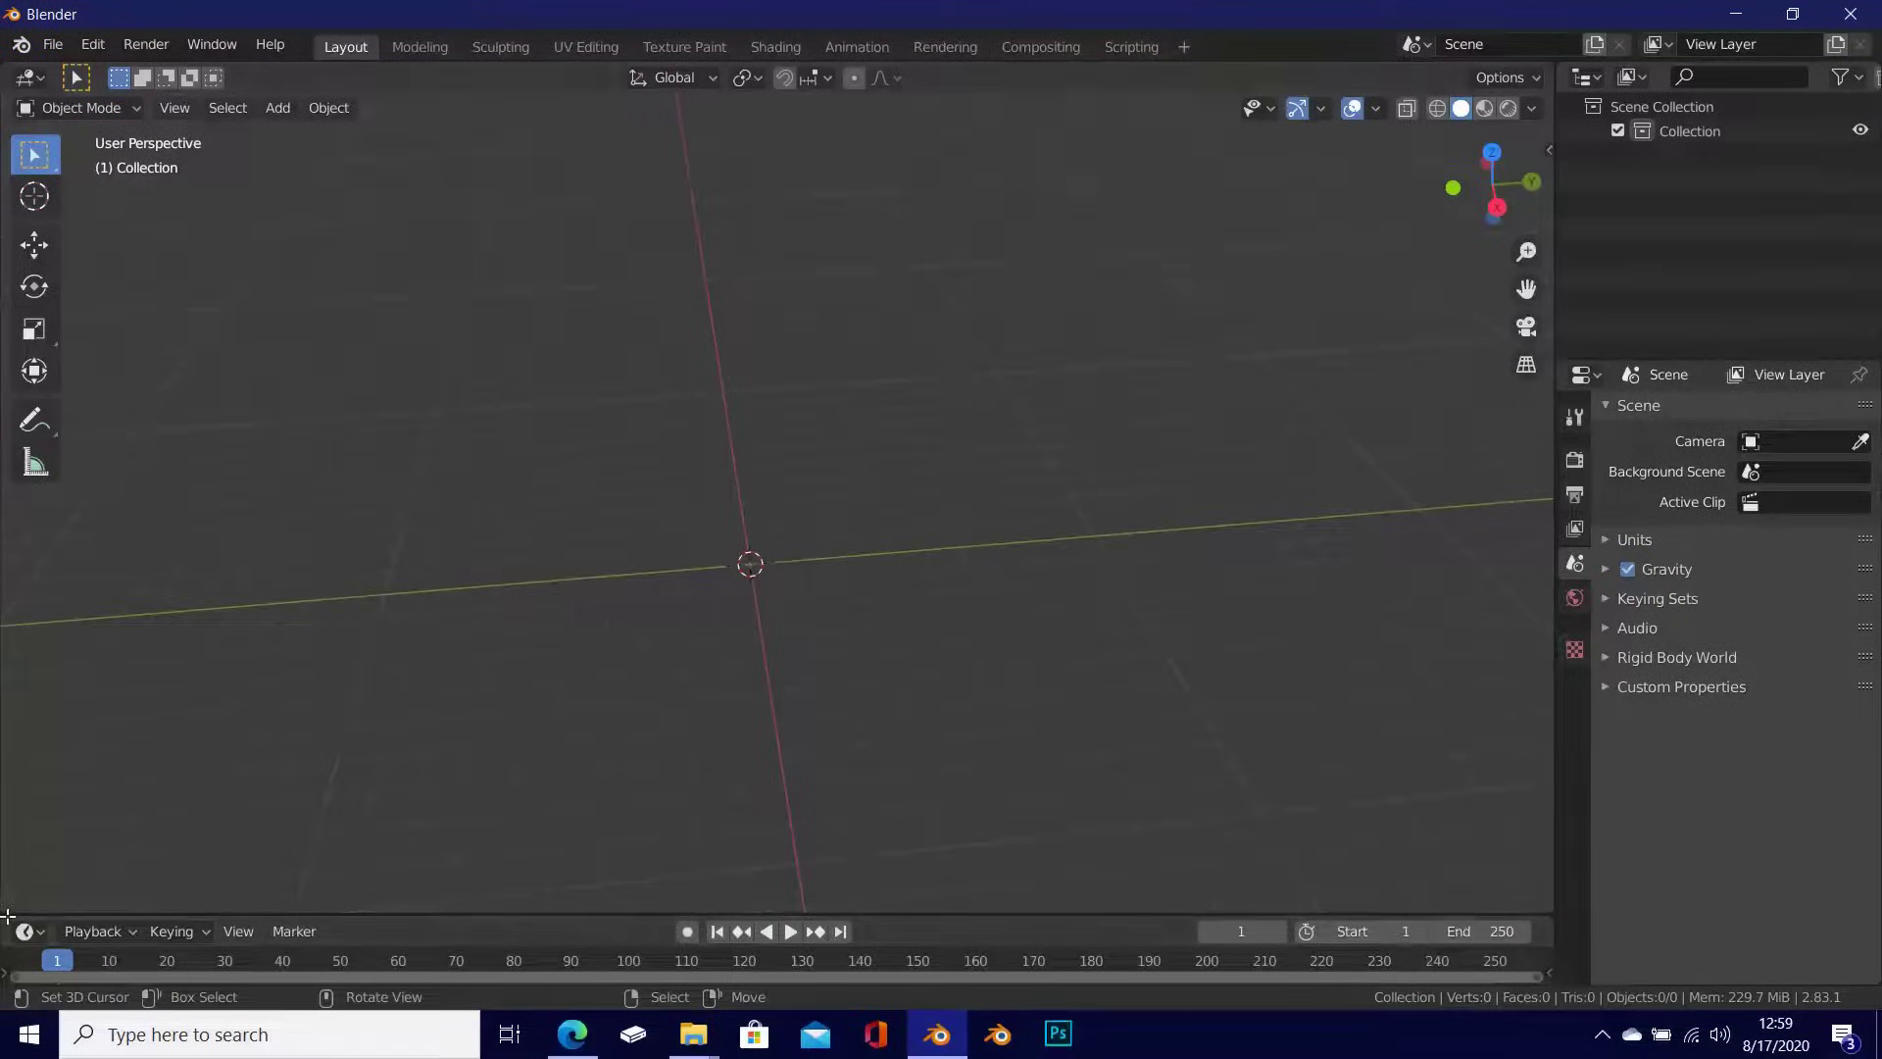
left_click_drag(6, 905, 20, 946)
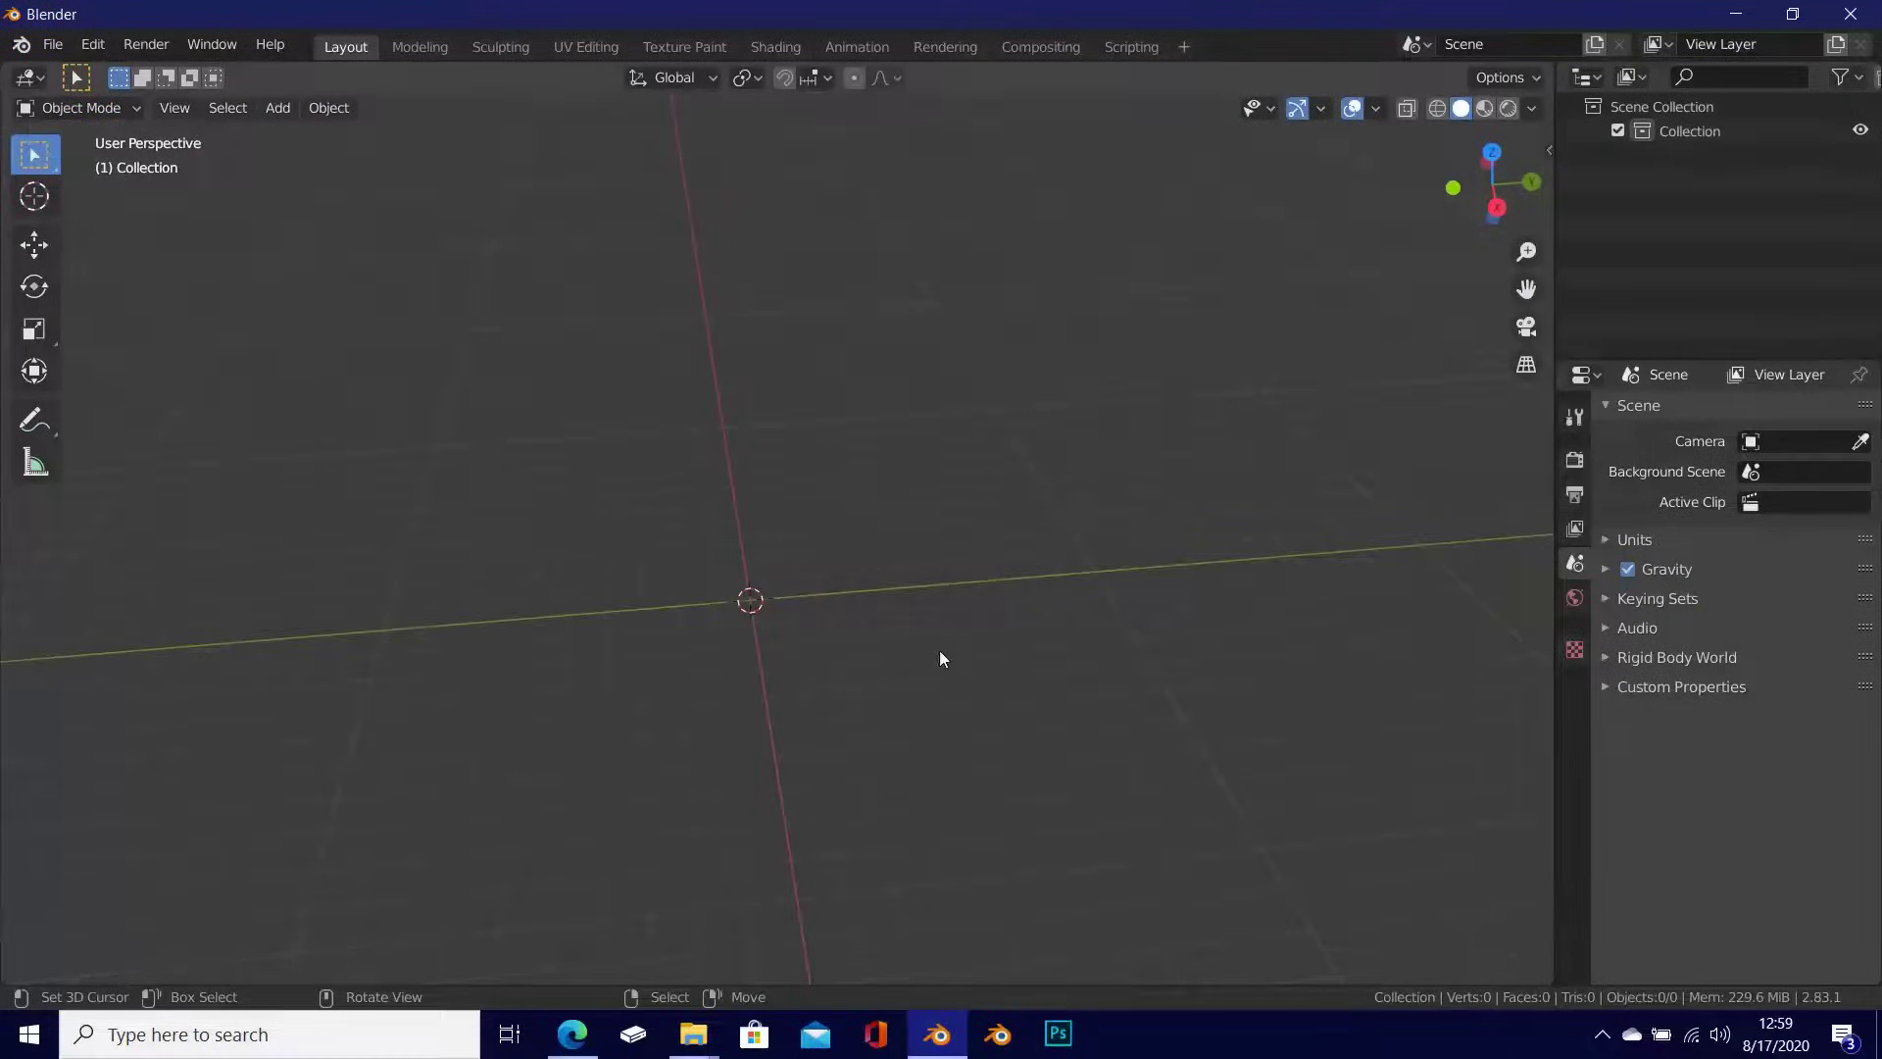
Step: Start the Shortcut VUr key display, set its Offset X to about 710 and hide the sidebar
key("n")
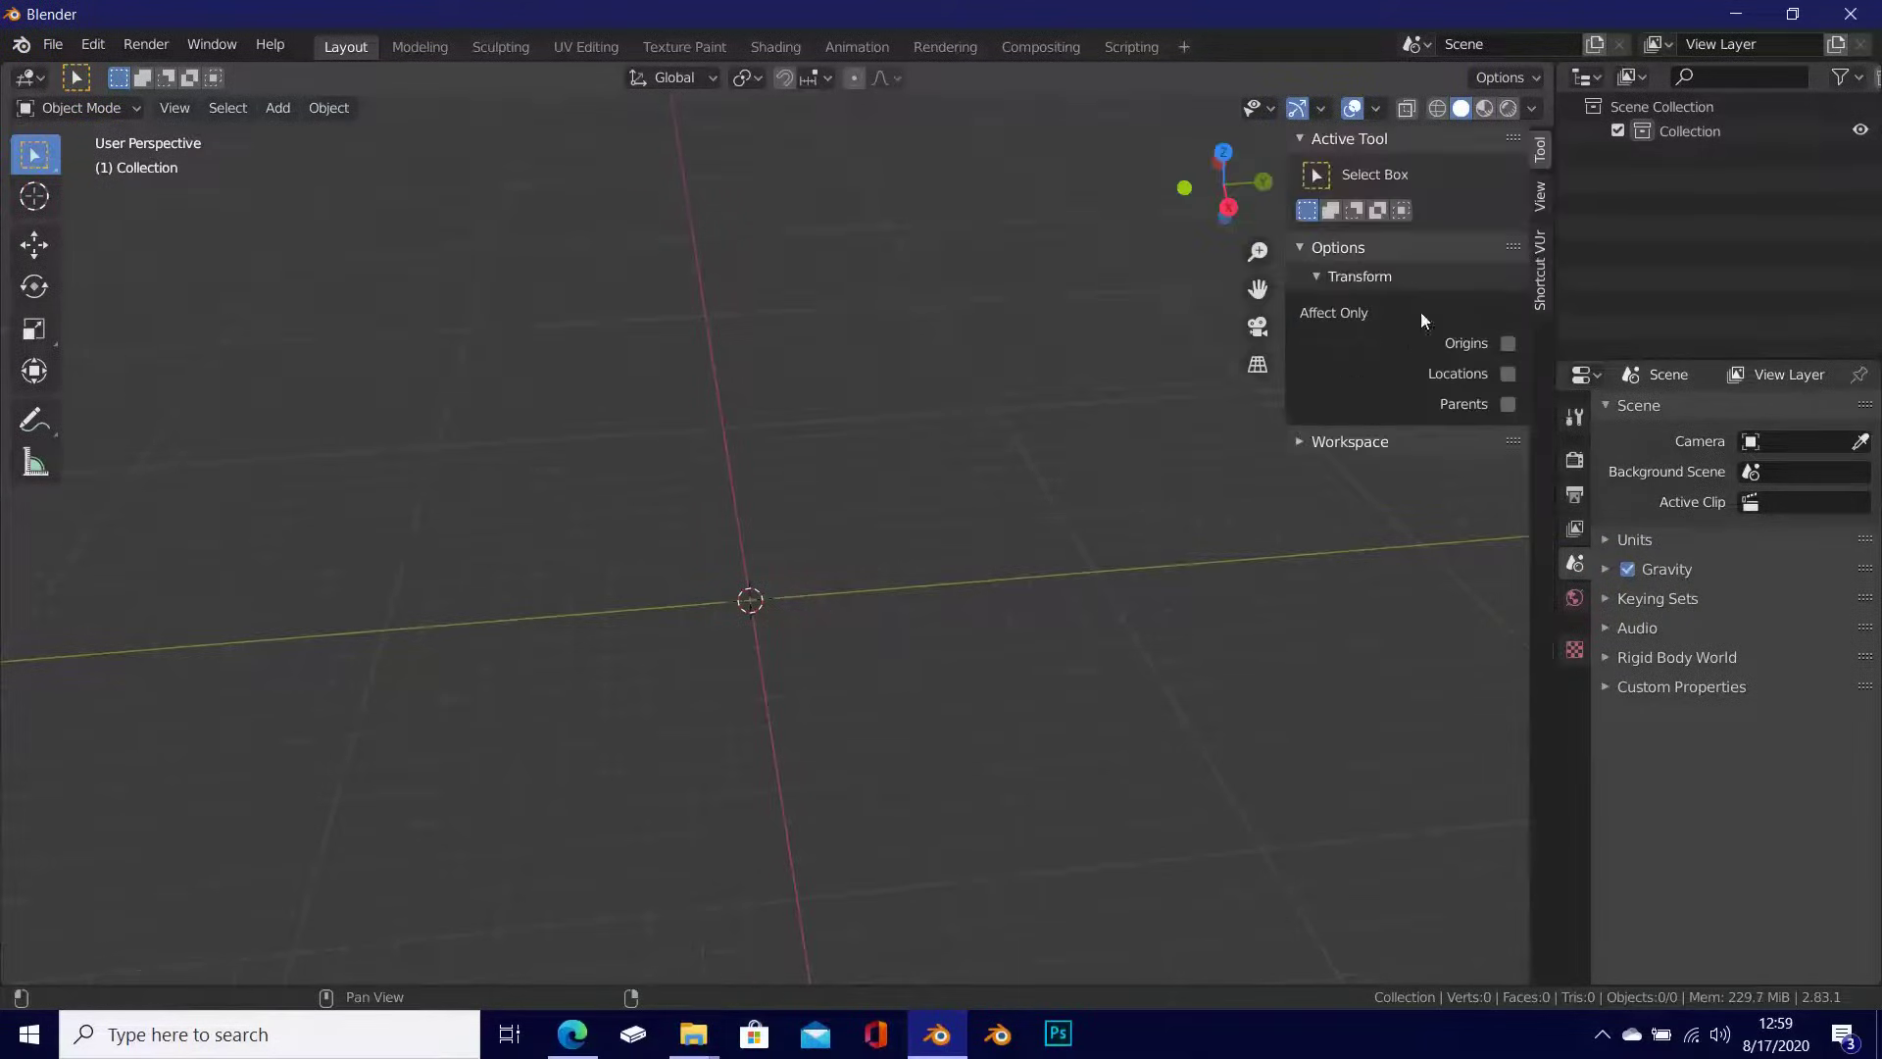
left_click(1540, 263)
left_click(1422, 174)
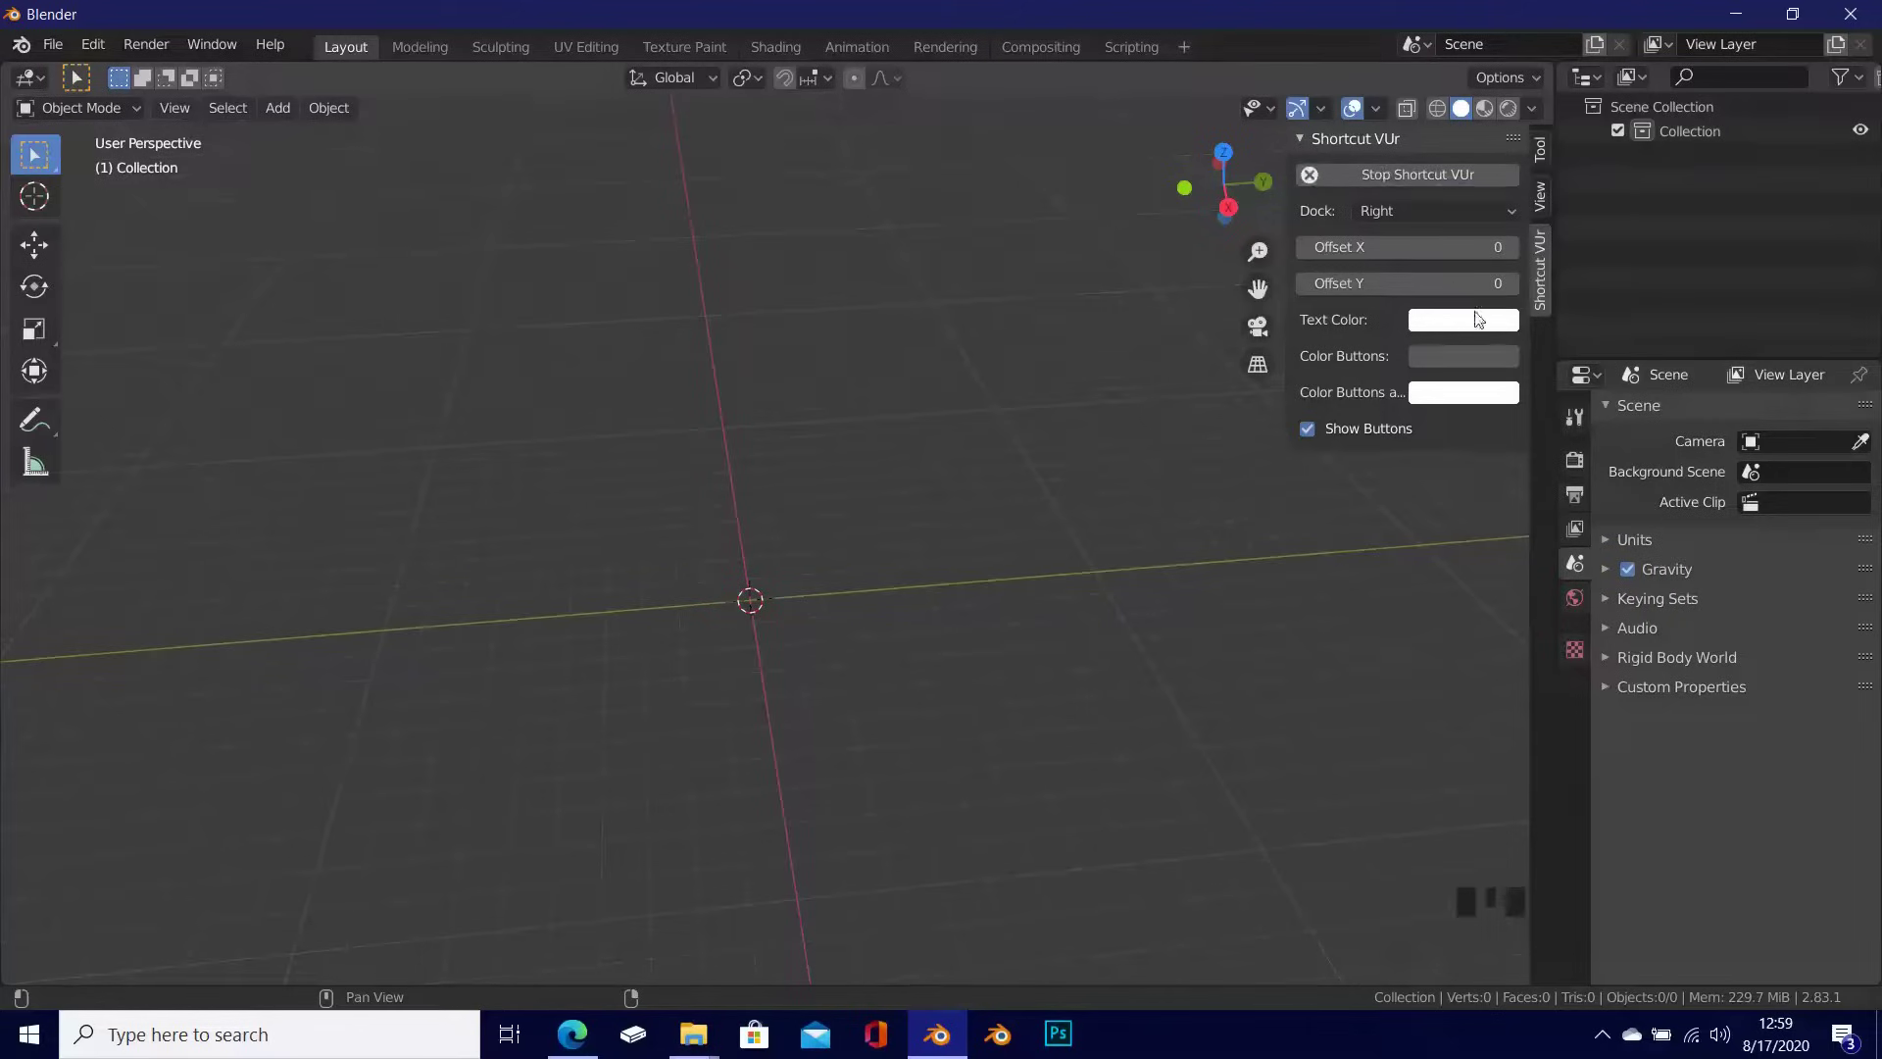
left_click_drag(1409, 248, 174, 211)
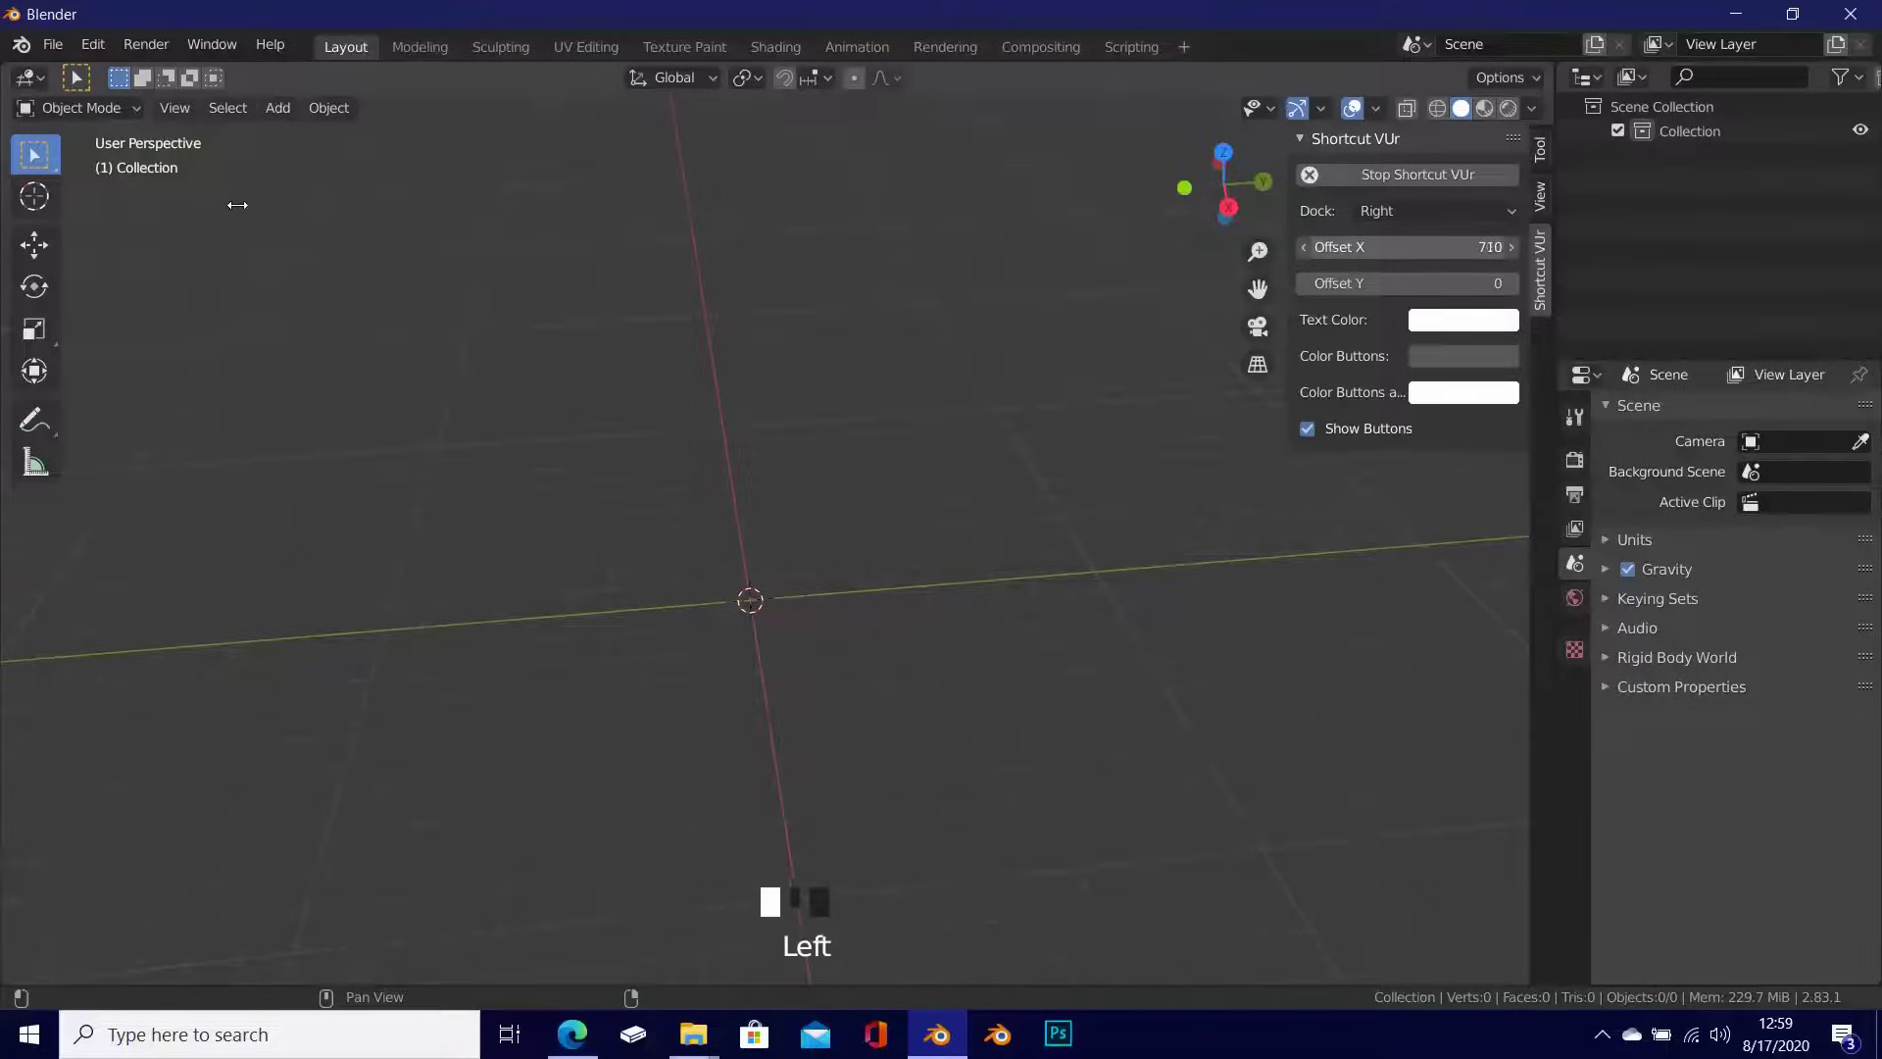
key("n")
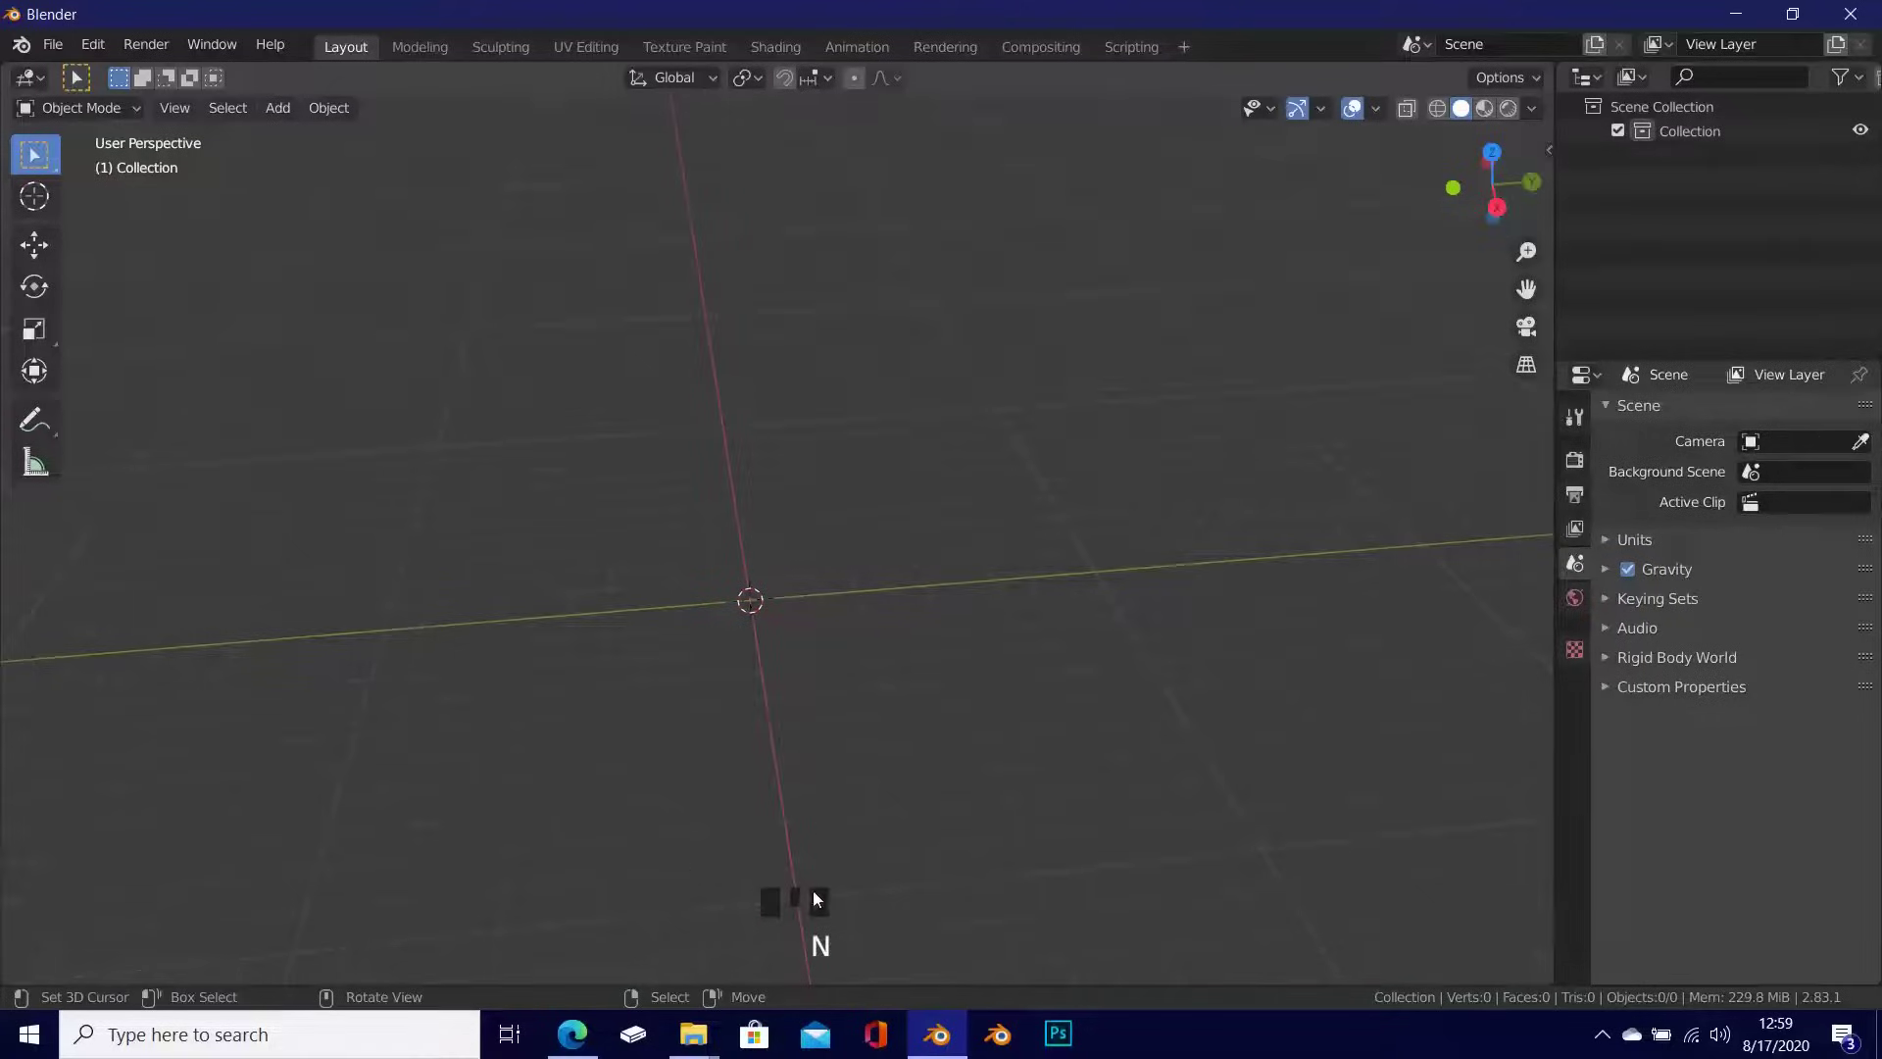
Step: Hide the tool shelf in the 3D viewport
middle_click_drag(875, 579, 805, 700)
scroll(585, 502, "up", 2)
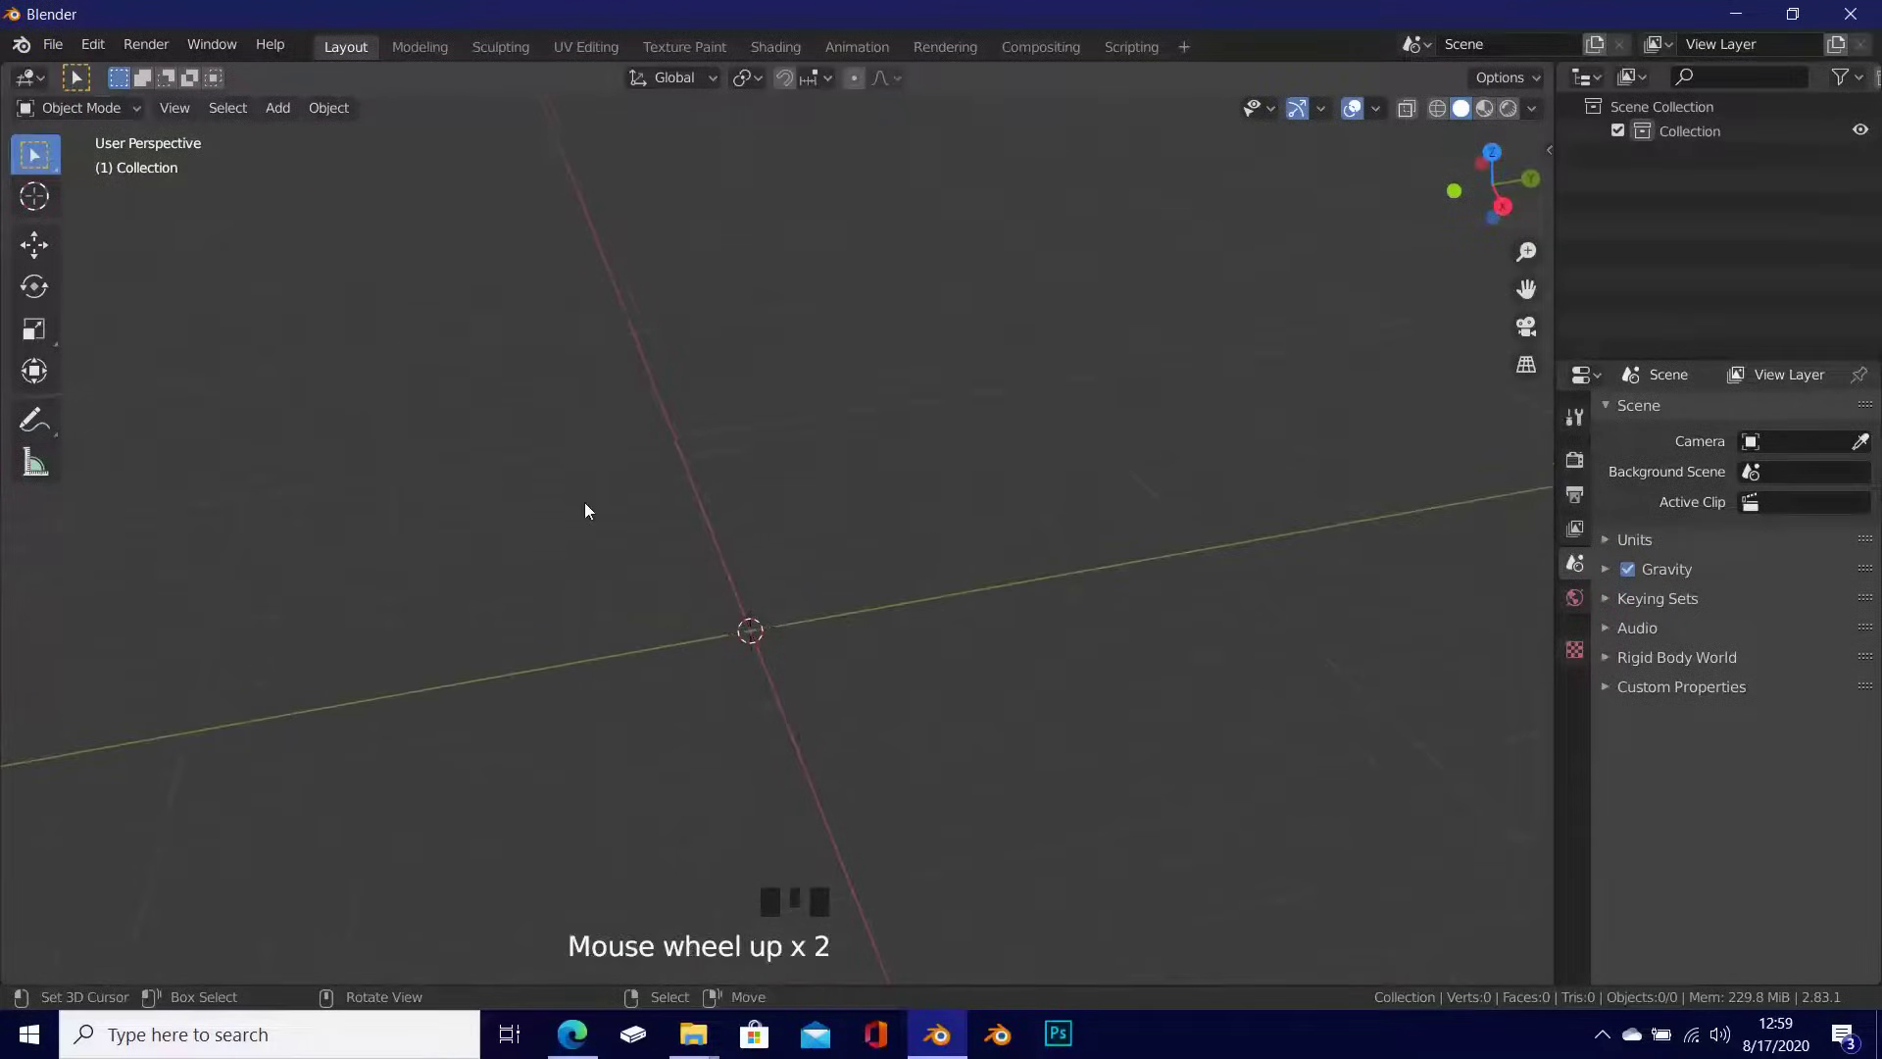
middle_click_drag(584, 502, 894, 539, "shift")
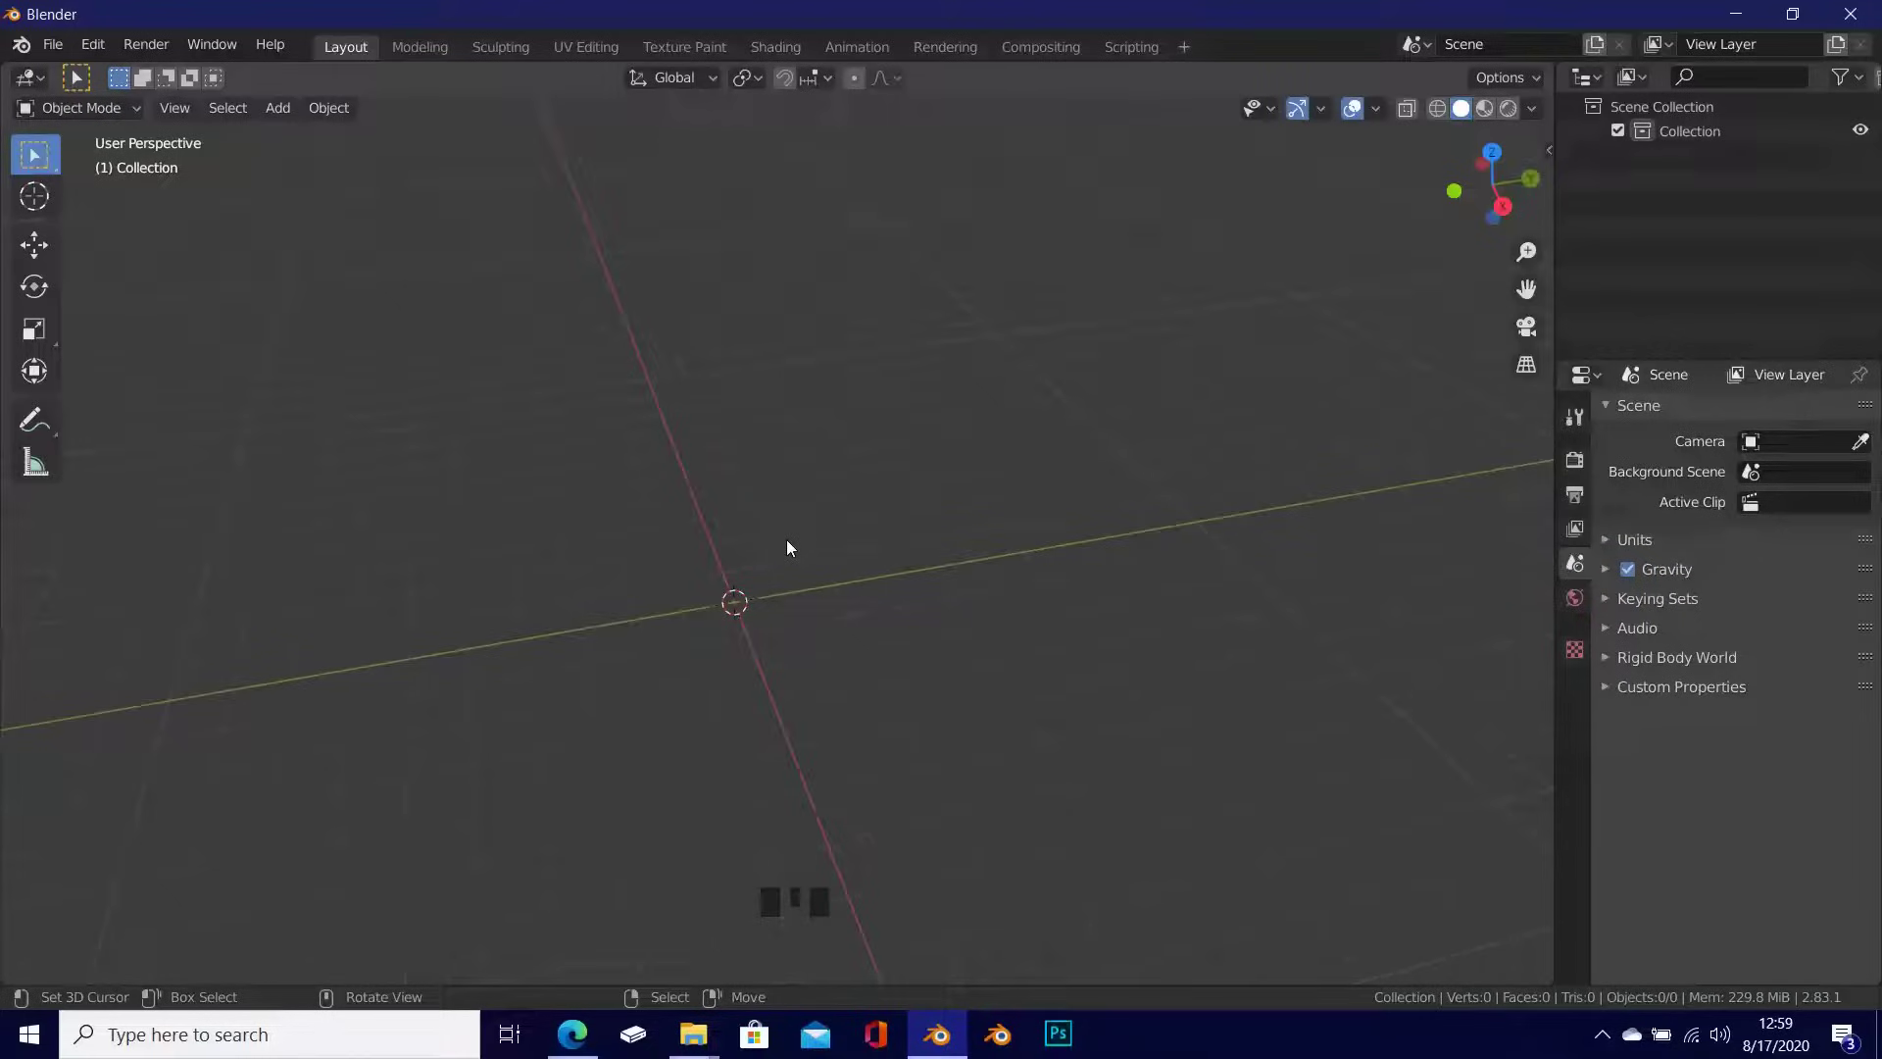
middle_click_drag(798, 572, 736, 581)
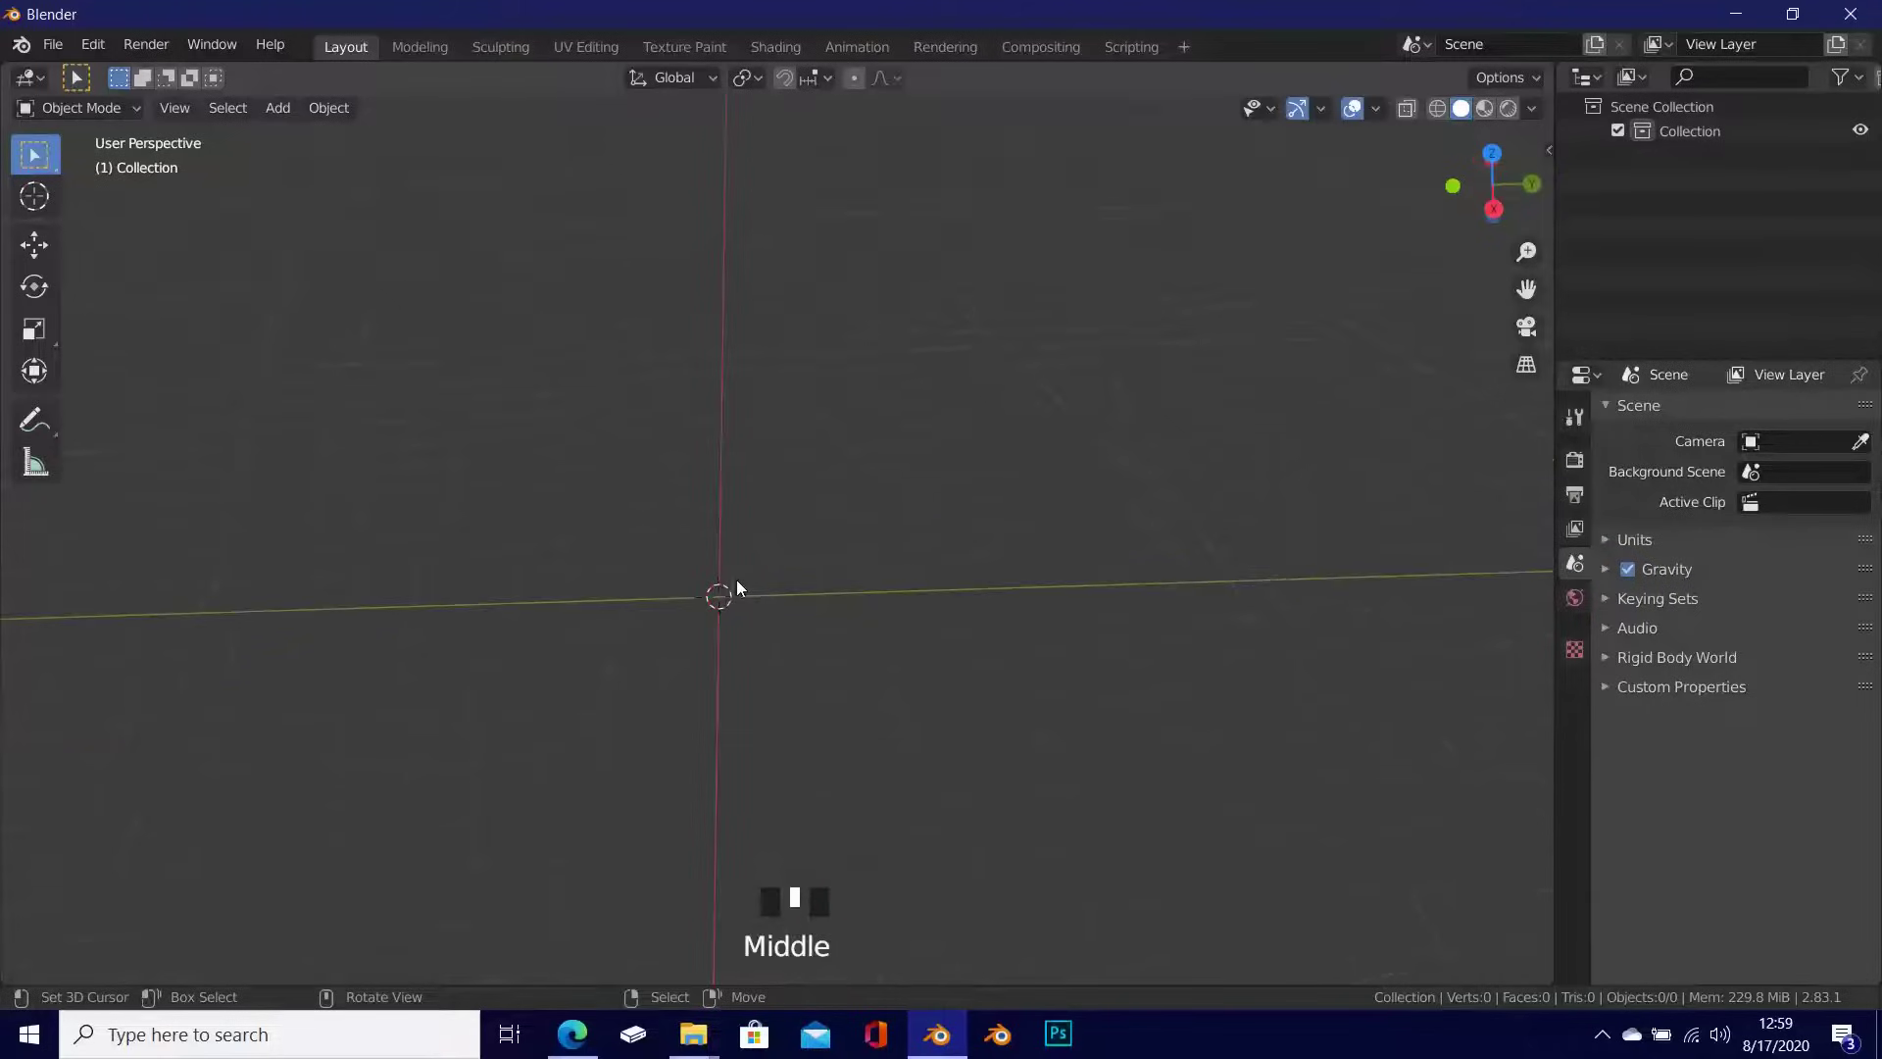
key("t")
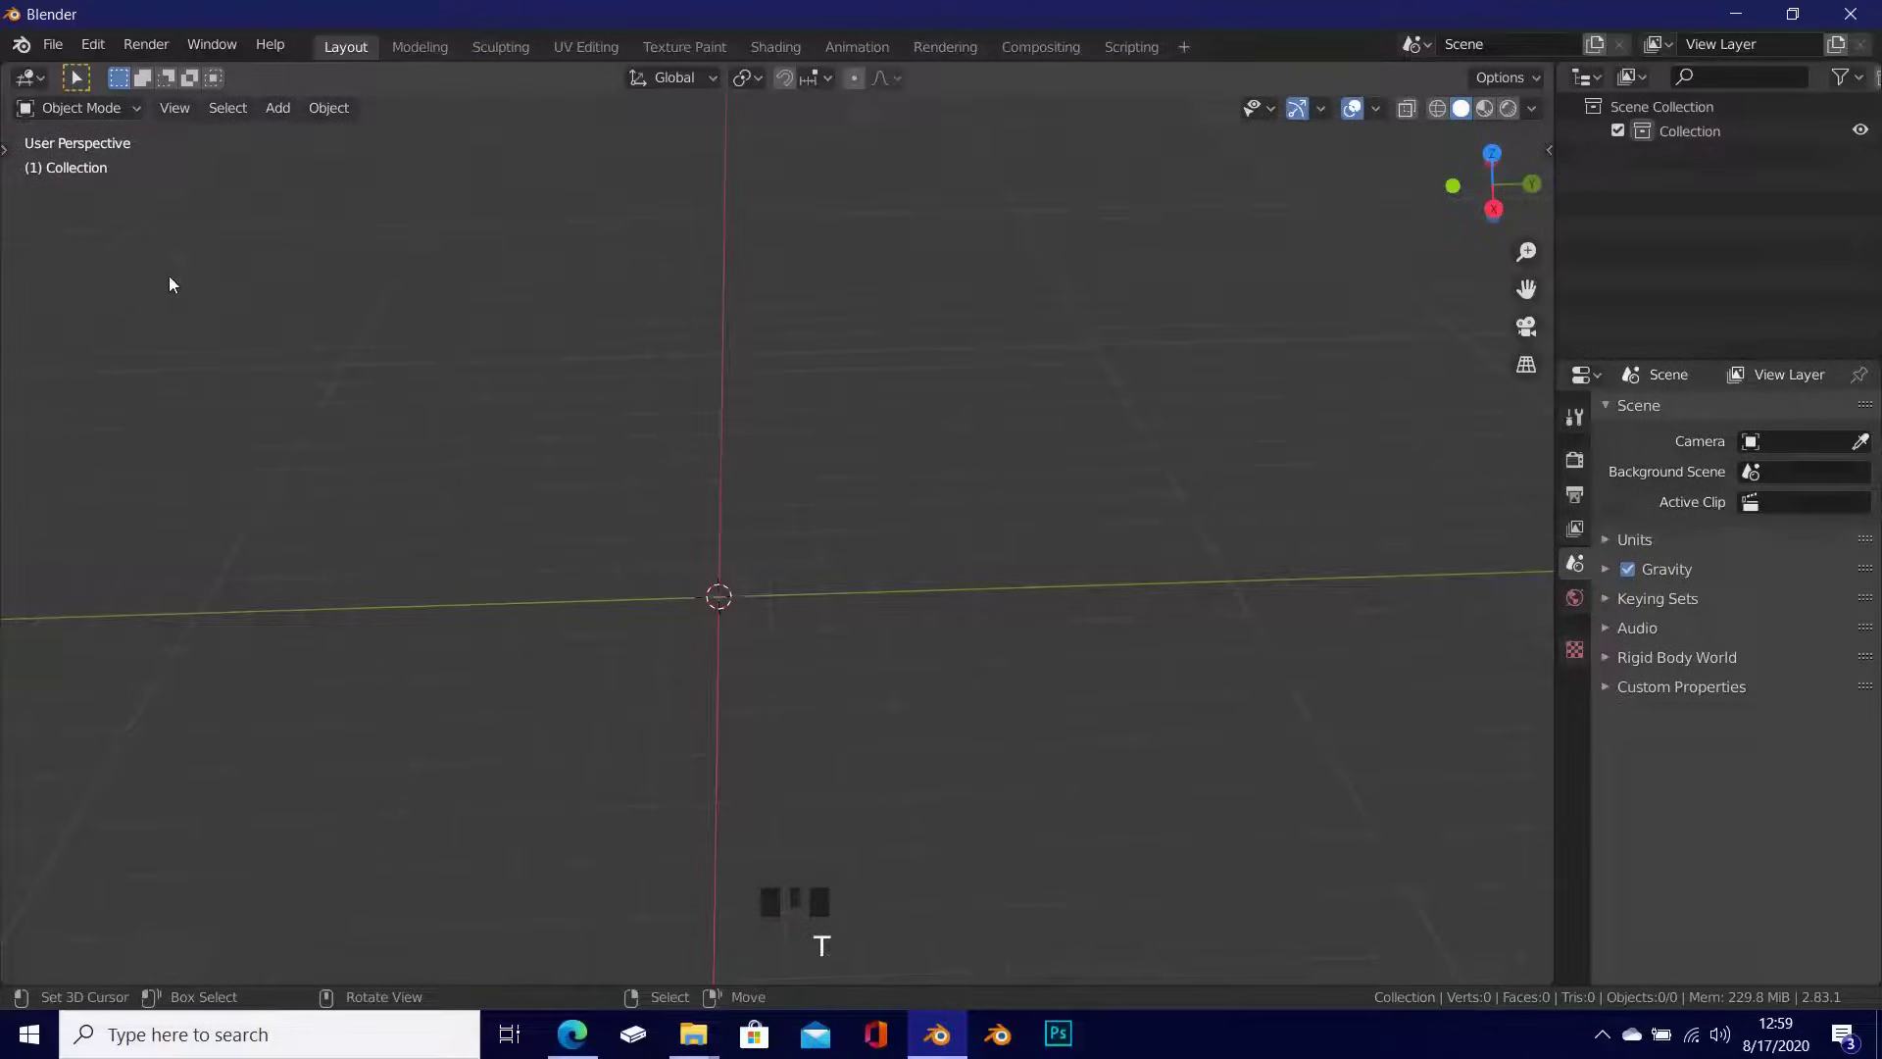
Step: Open the editing preferences and set new objects to align to View
left_click(104, 42)
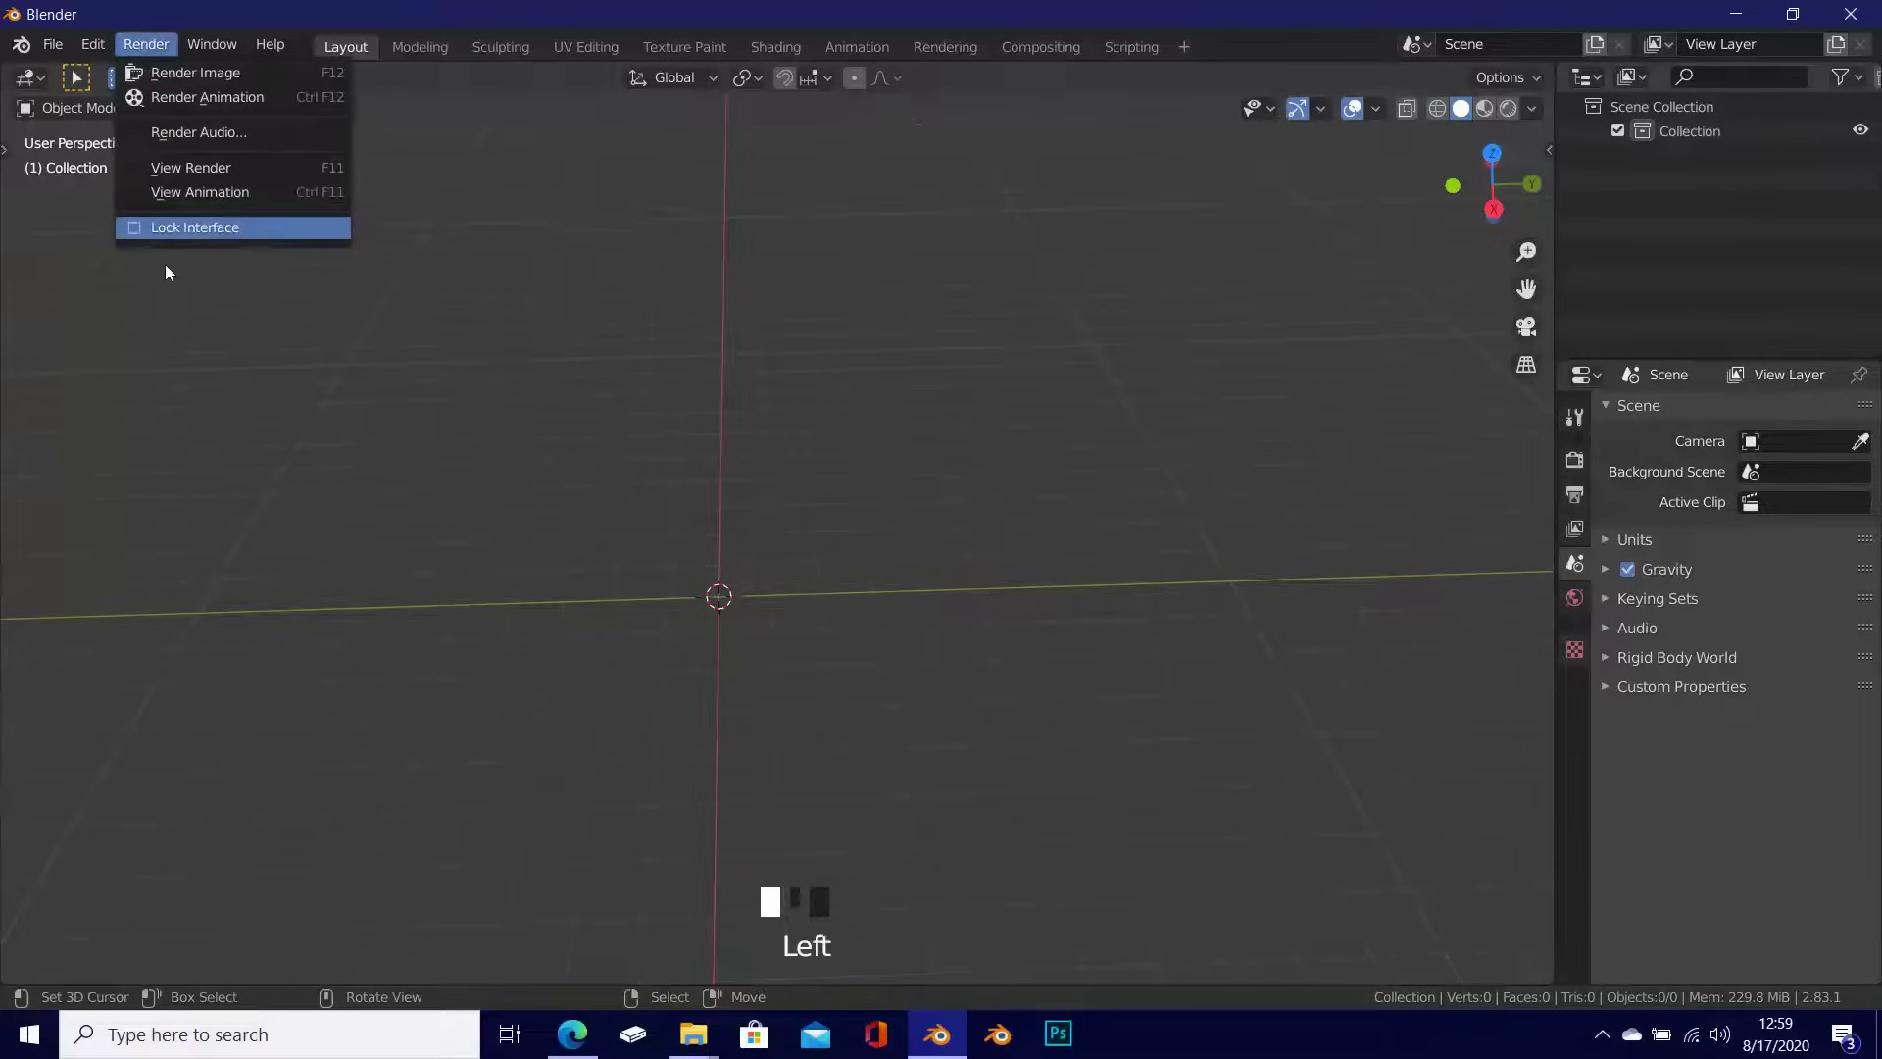
left_click(98, 43)
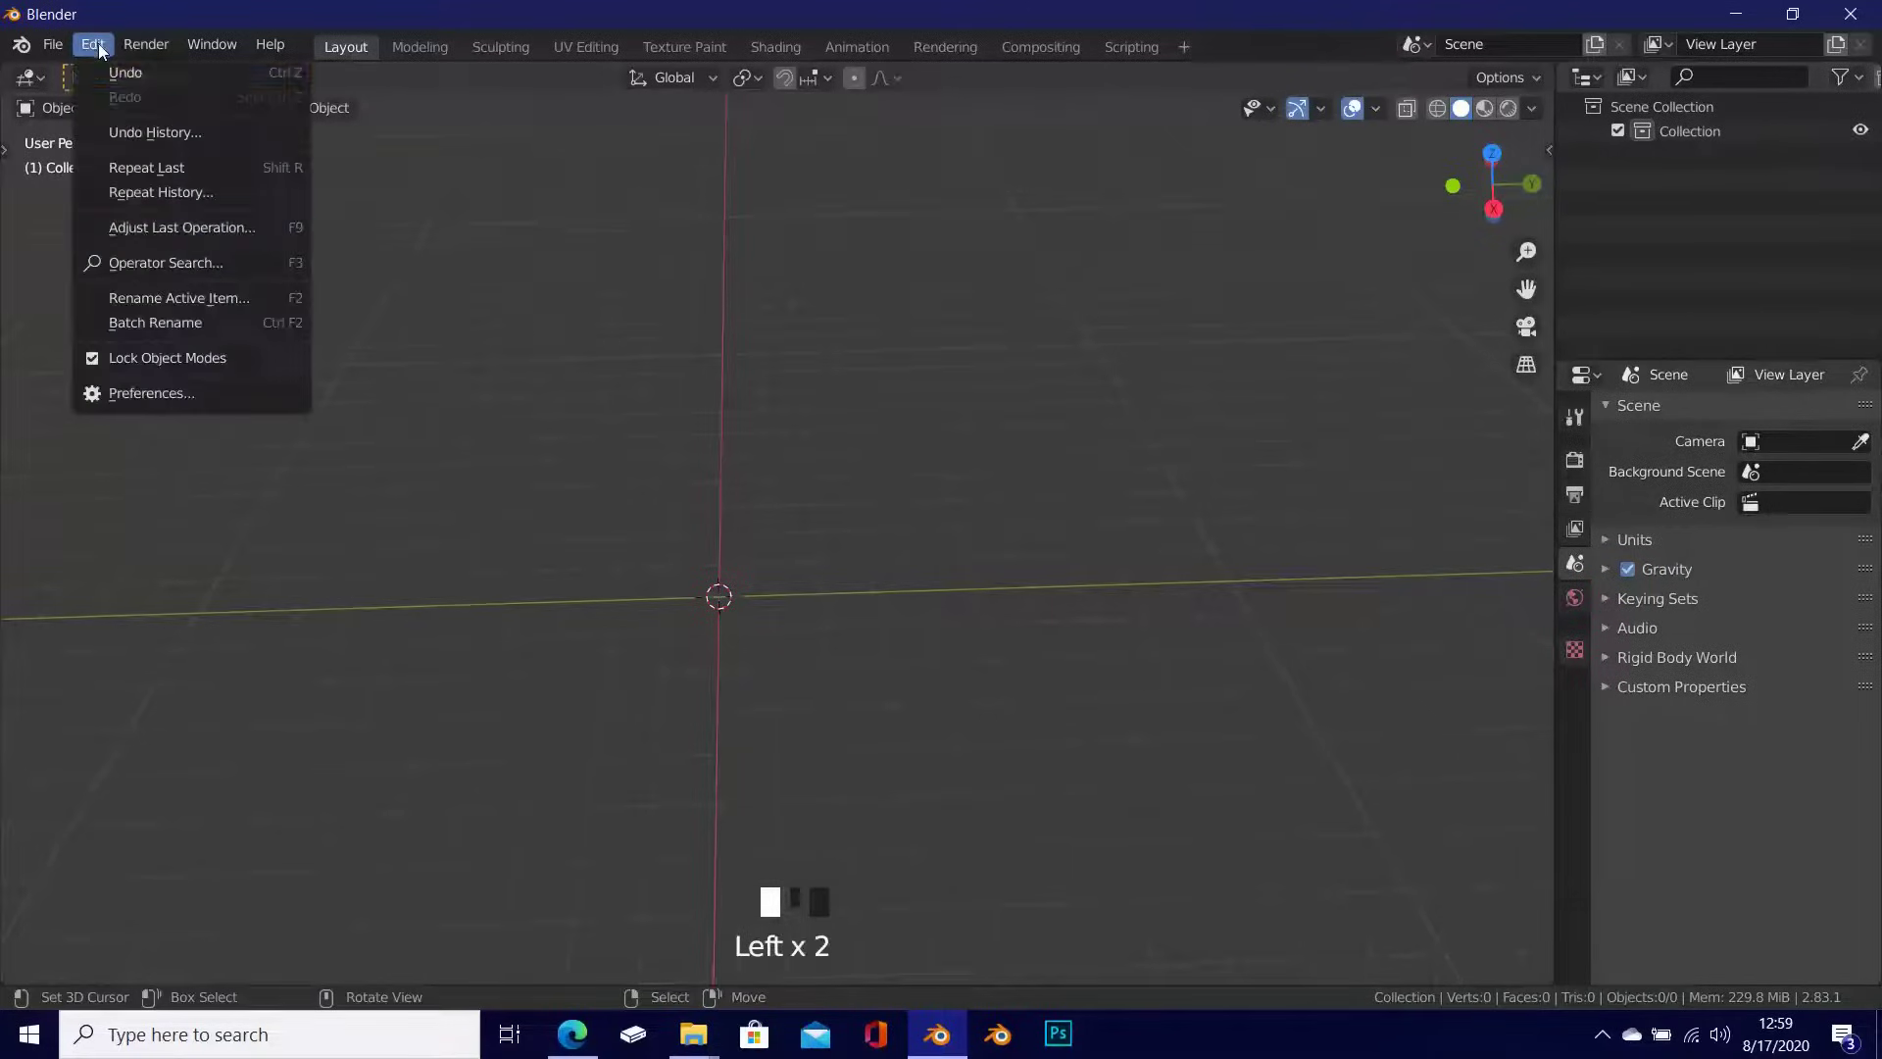
left_click(176, 390)
left_click(92, 259)
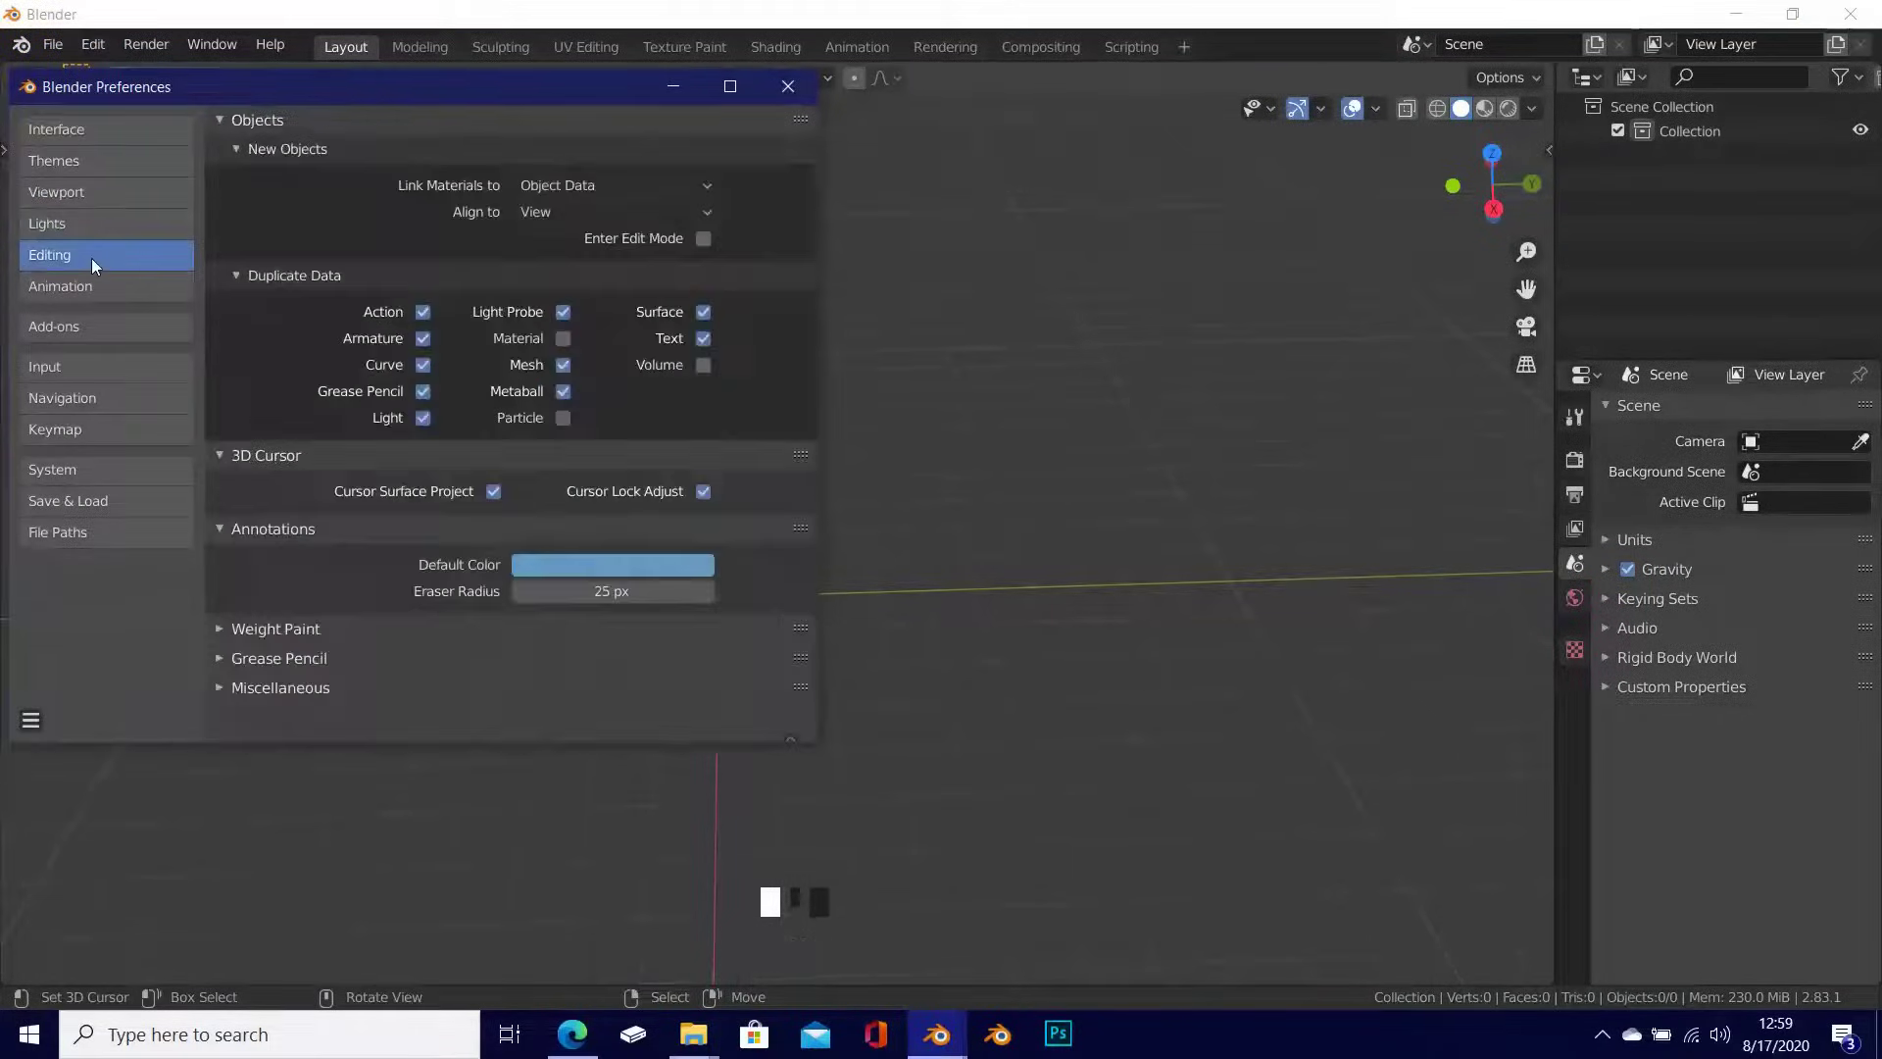
left_click(554, 217)
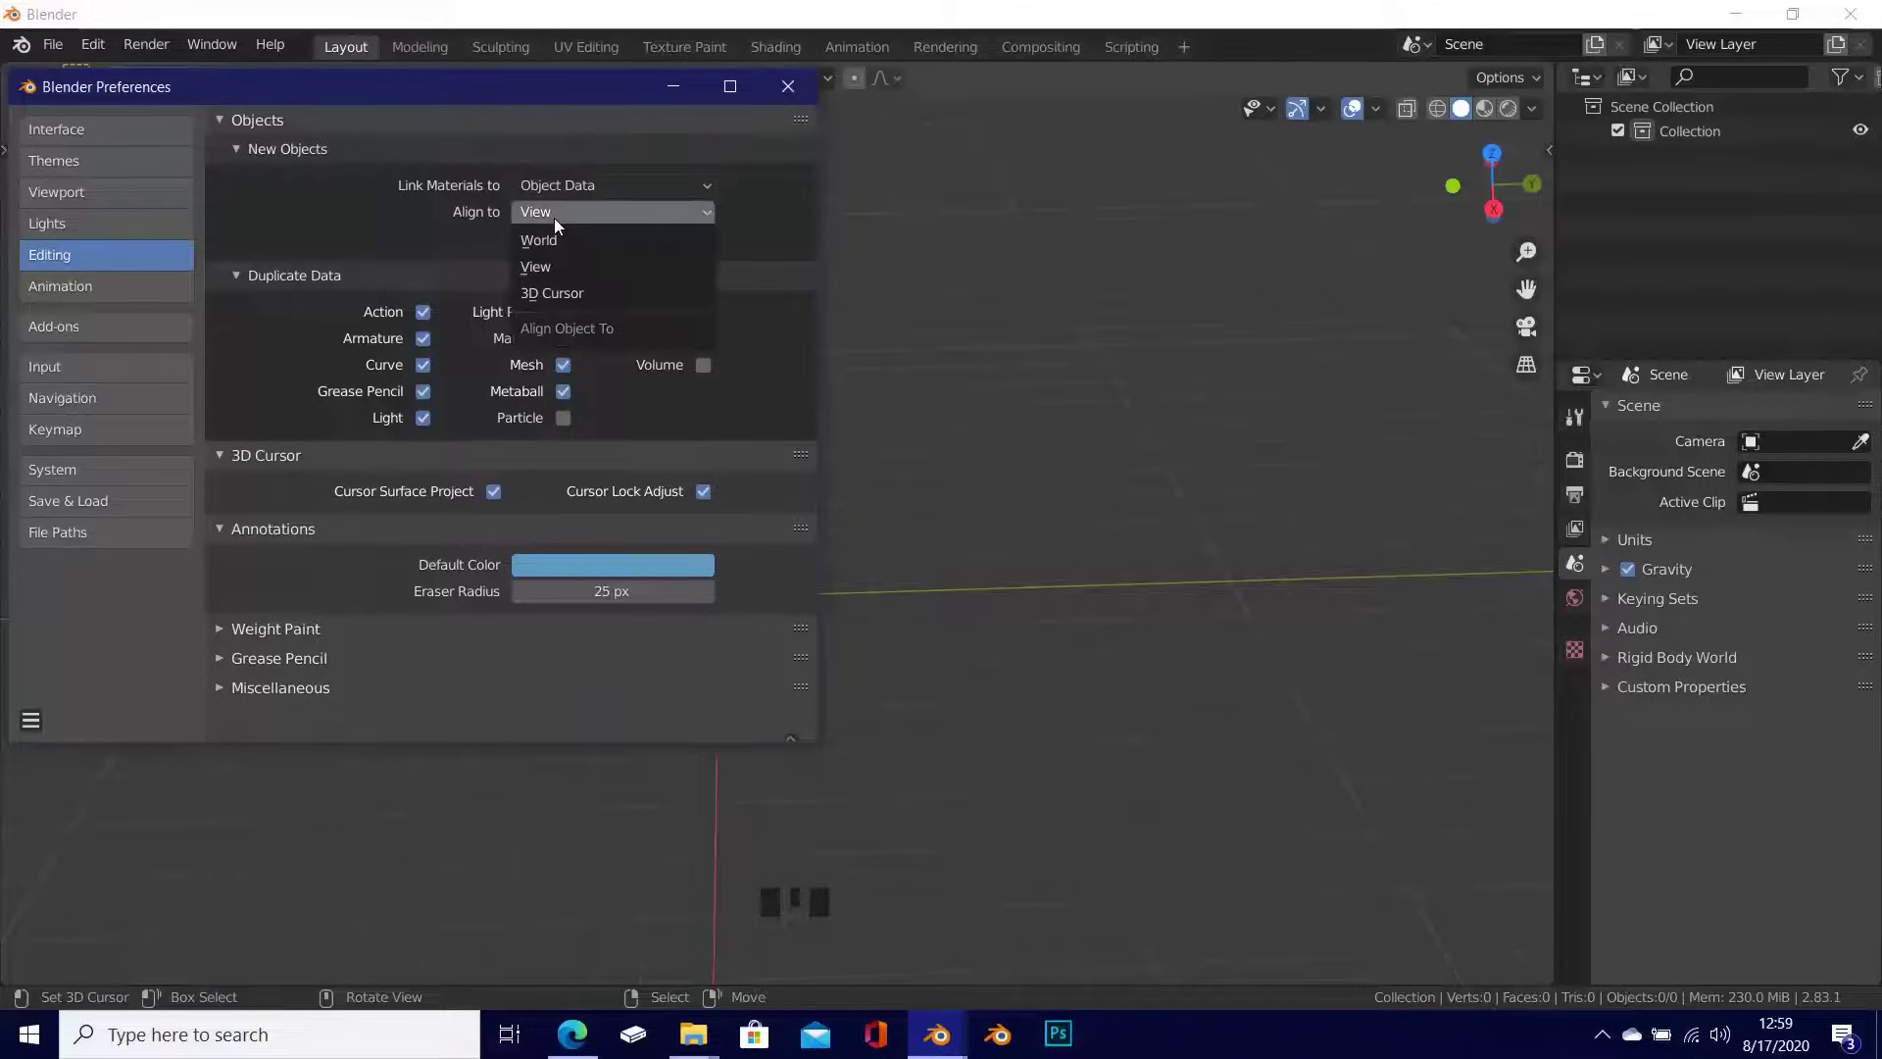
left_click(567, 266)
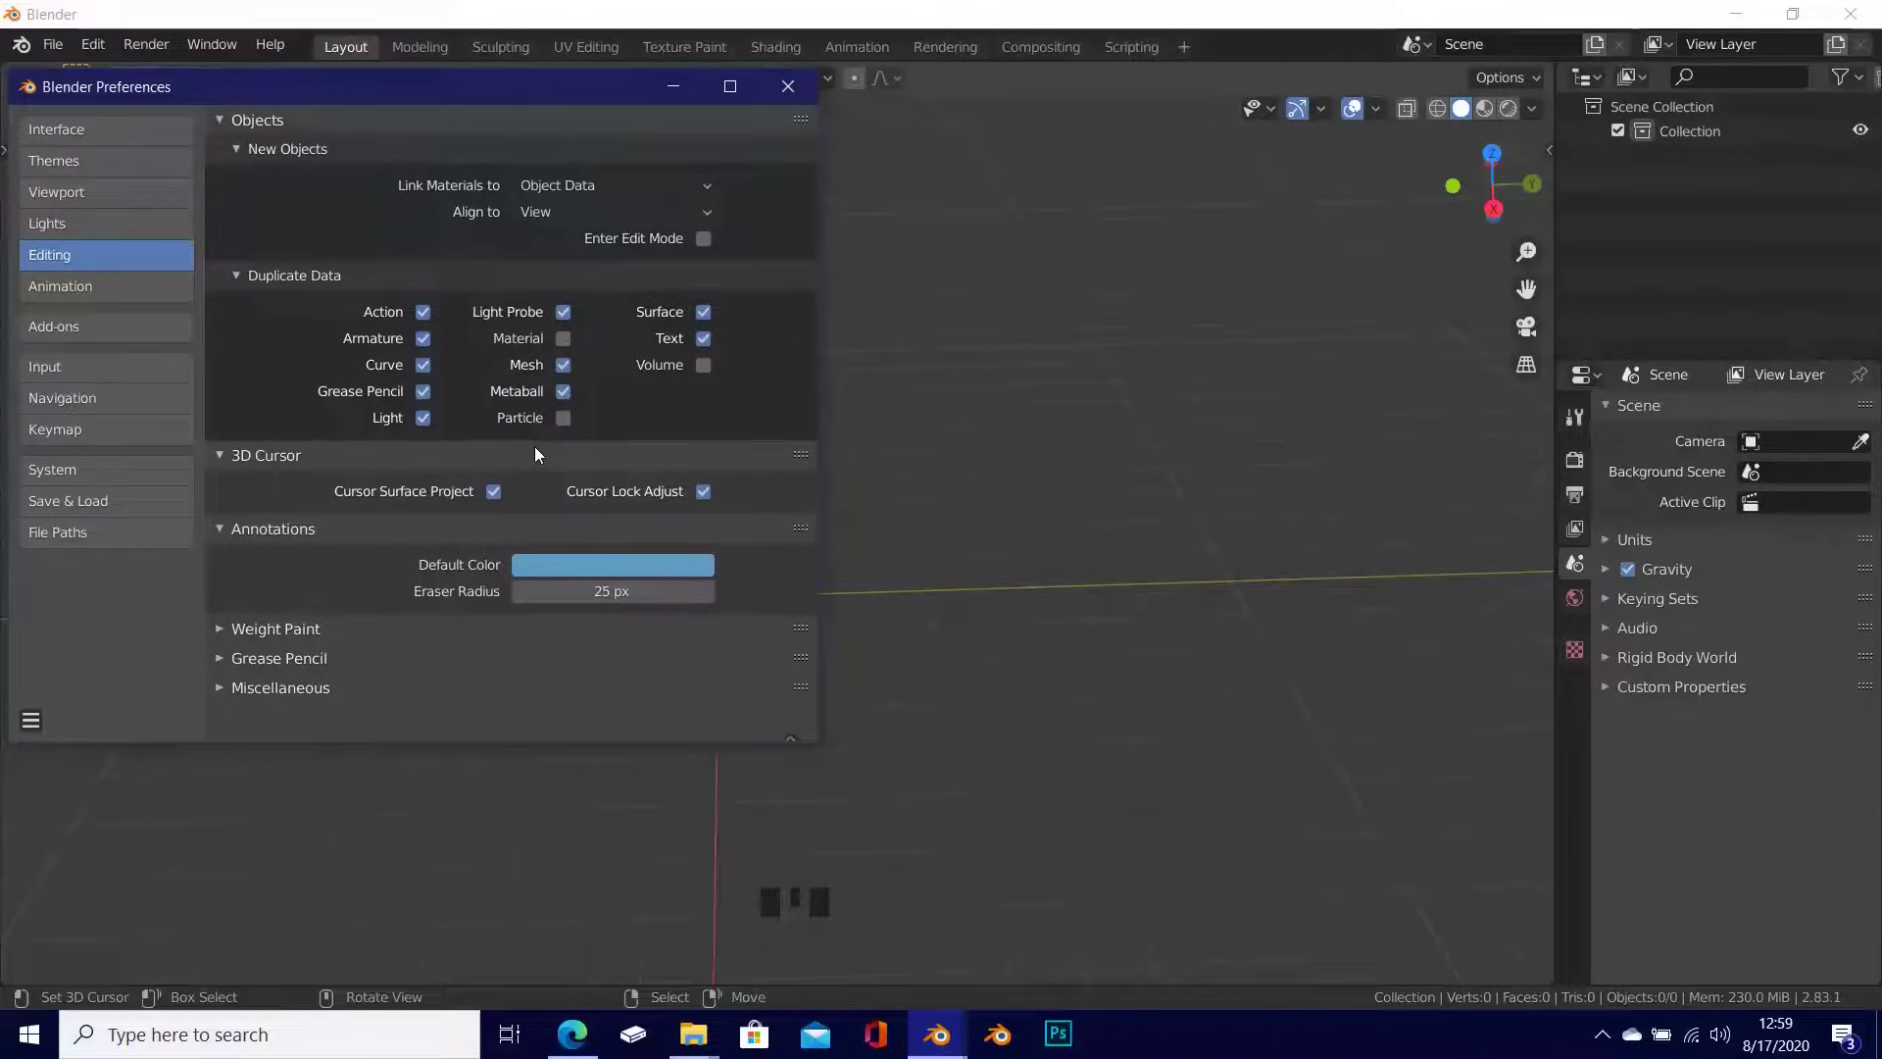
Step: Search the add-ons in the preferences for "images" to check the Import Images as Planes add-on
left_click(90, 324)
left_click(717, 164)
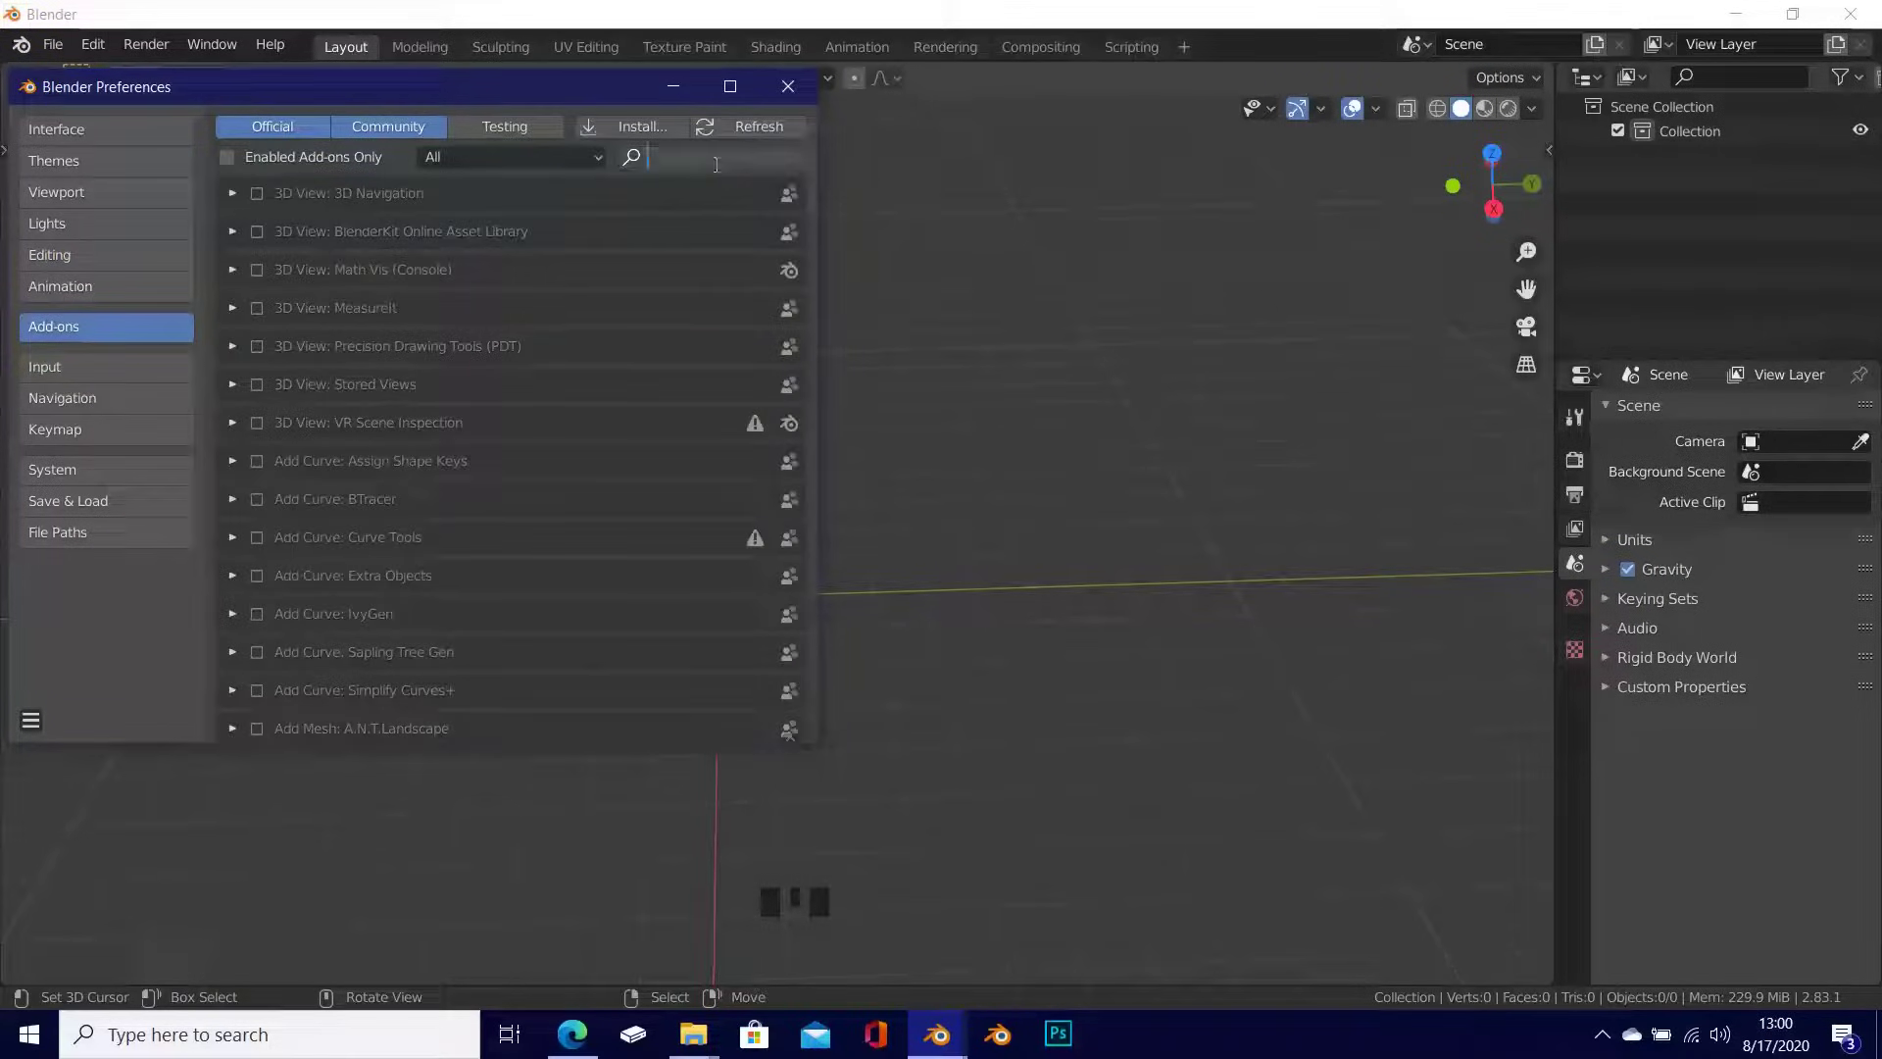
type("images")
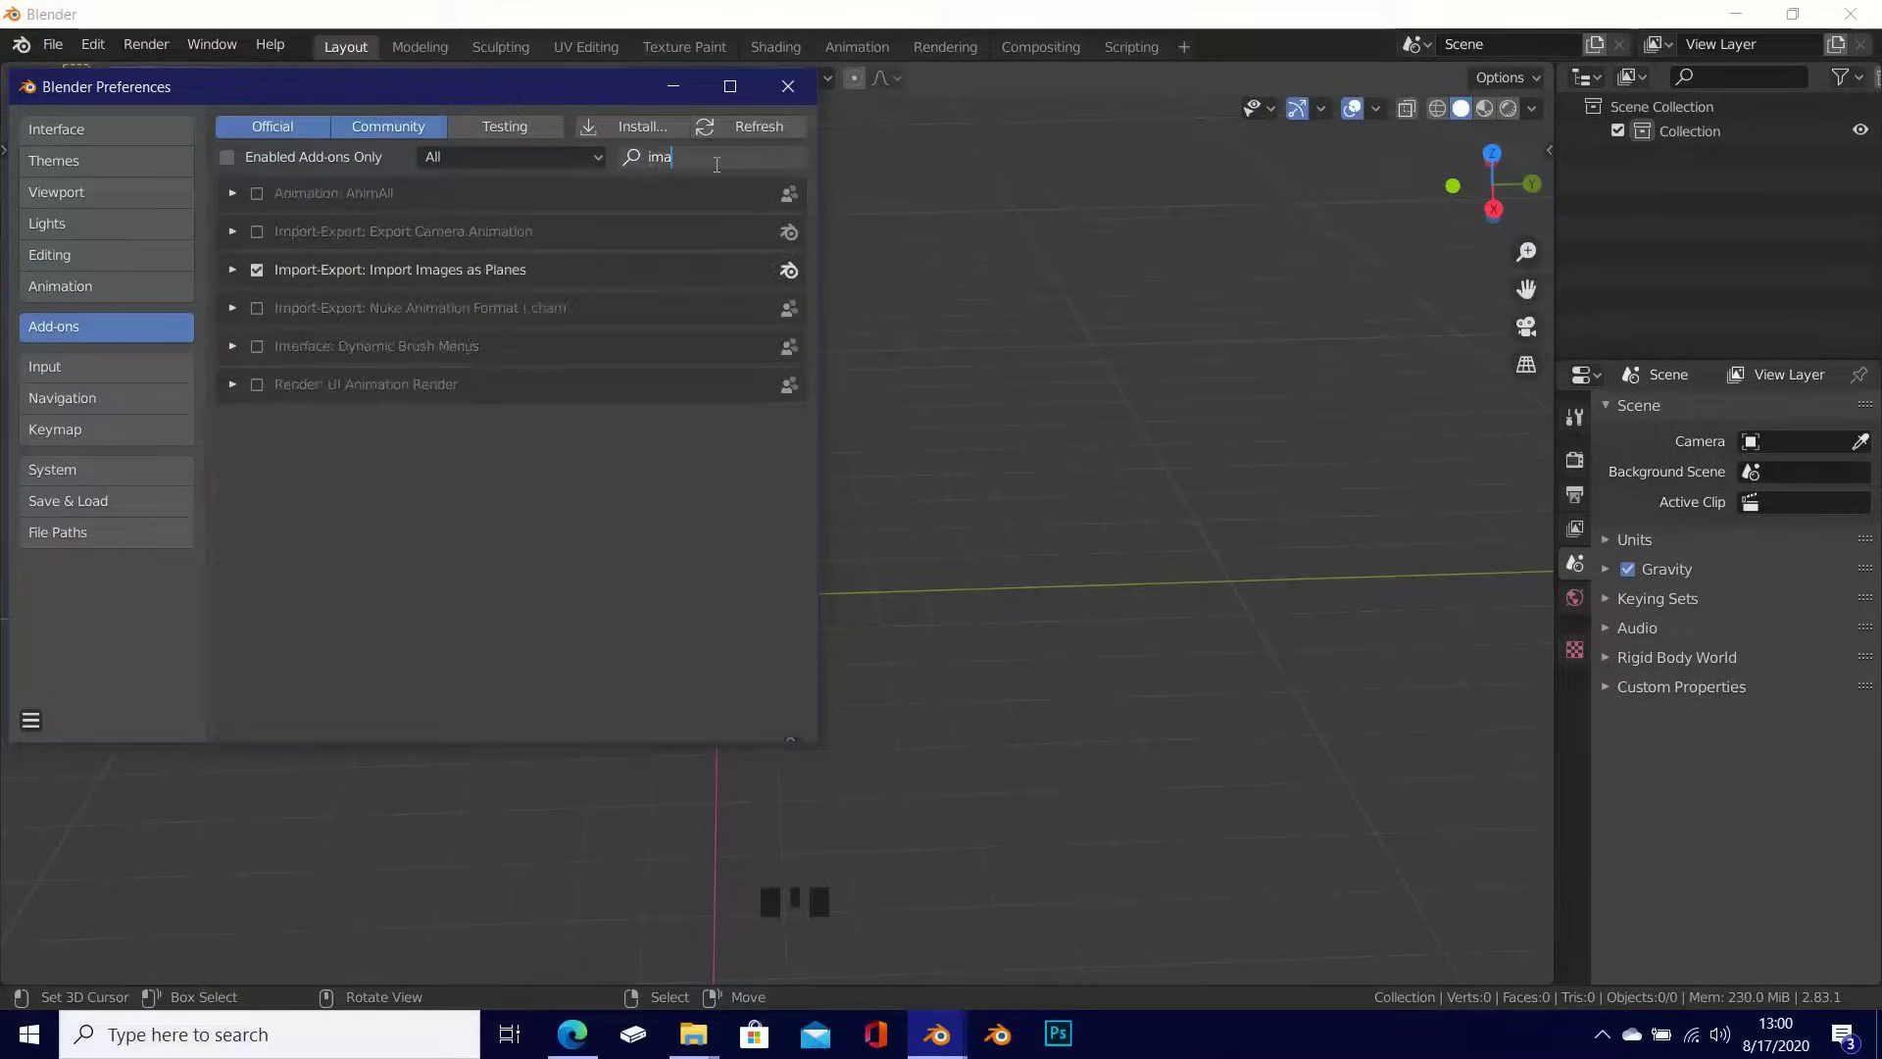
Step: Replace the add-on search with "bol" to check the BoltFactory add-on
key("BackSpace")
key("BackSpace")
key("BackSpace")
key("BackSpace")
key("BackSpace")
key("BackSpace")
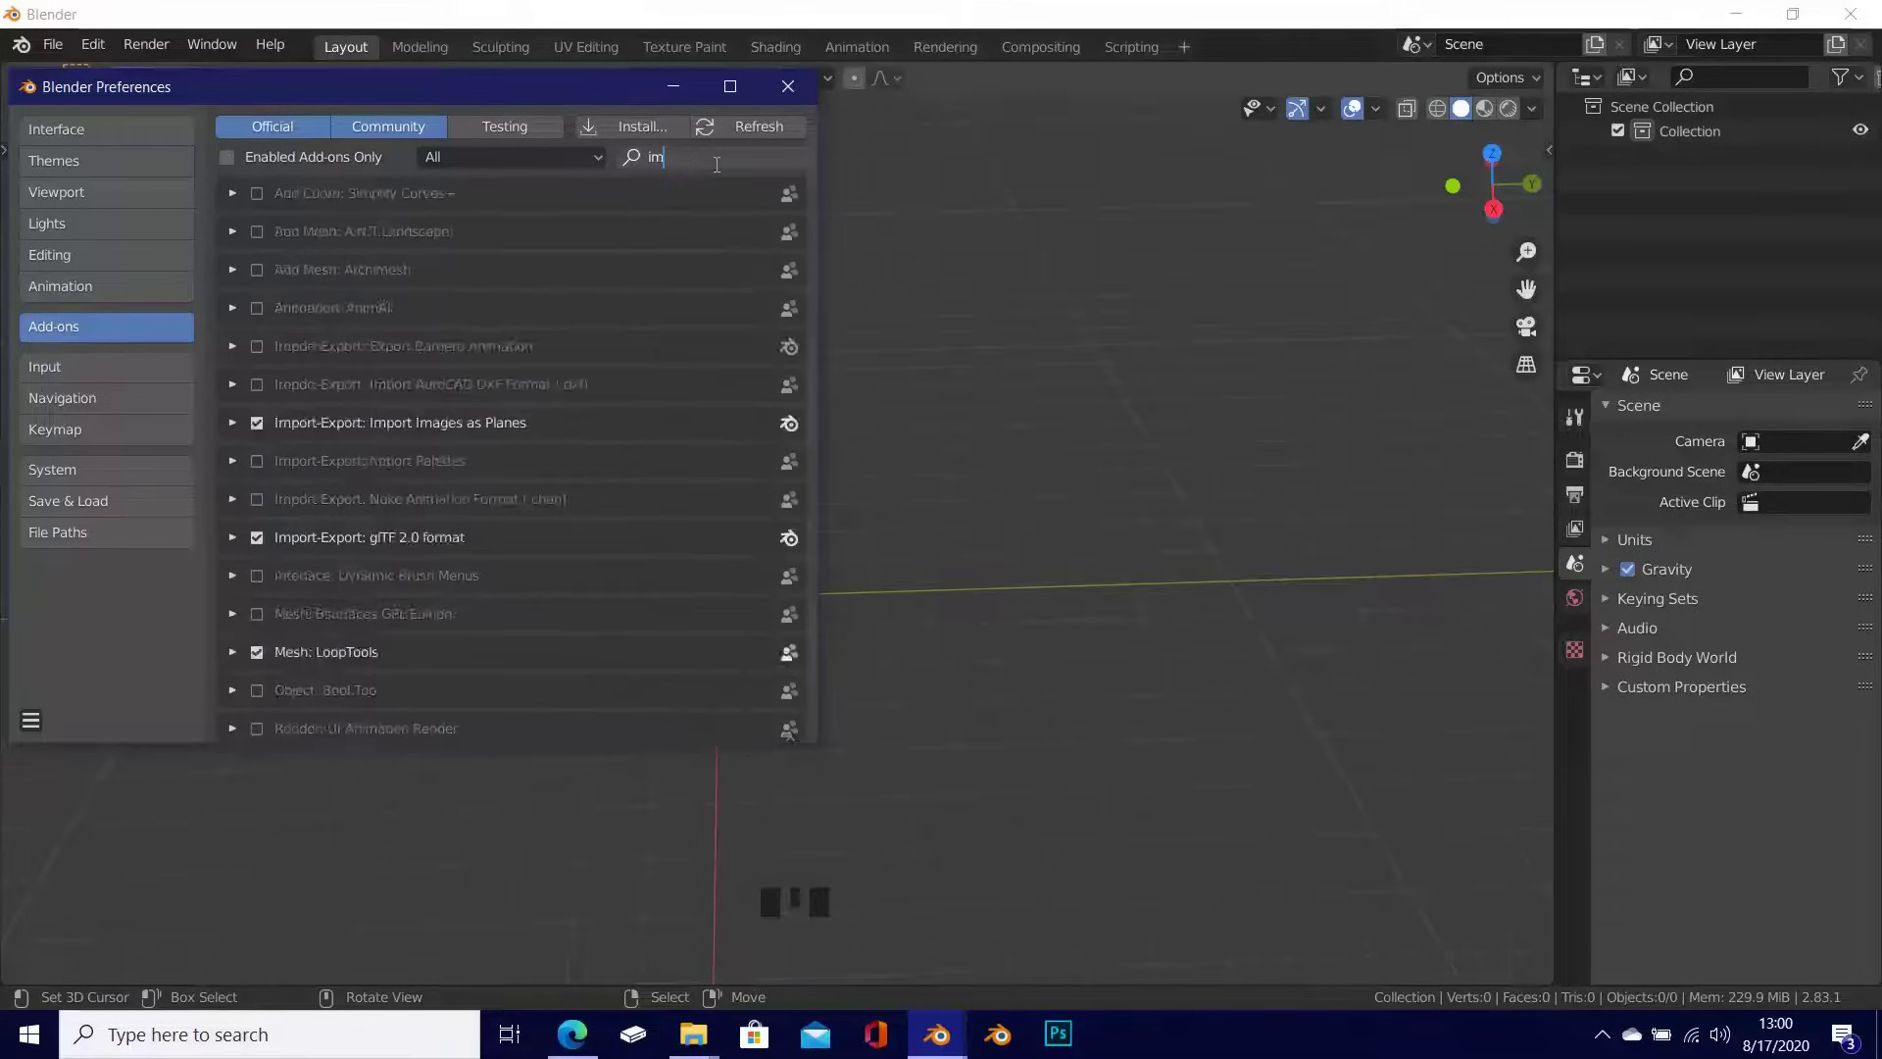
type("bol")
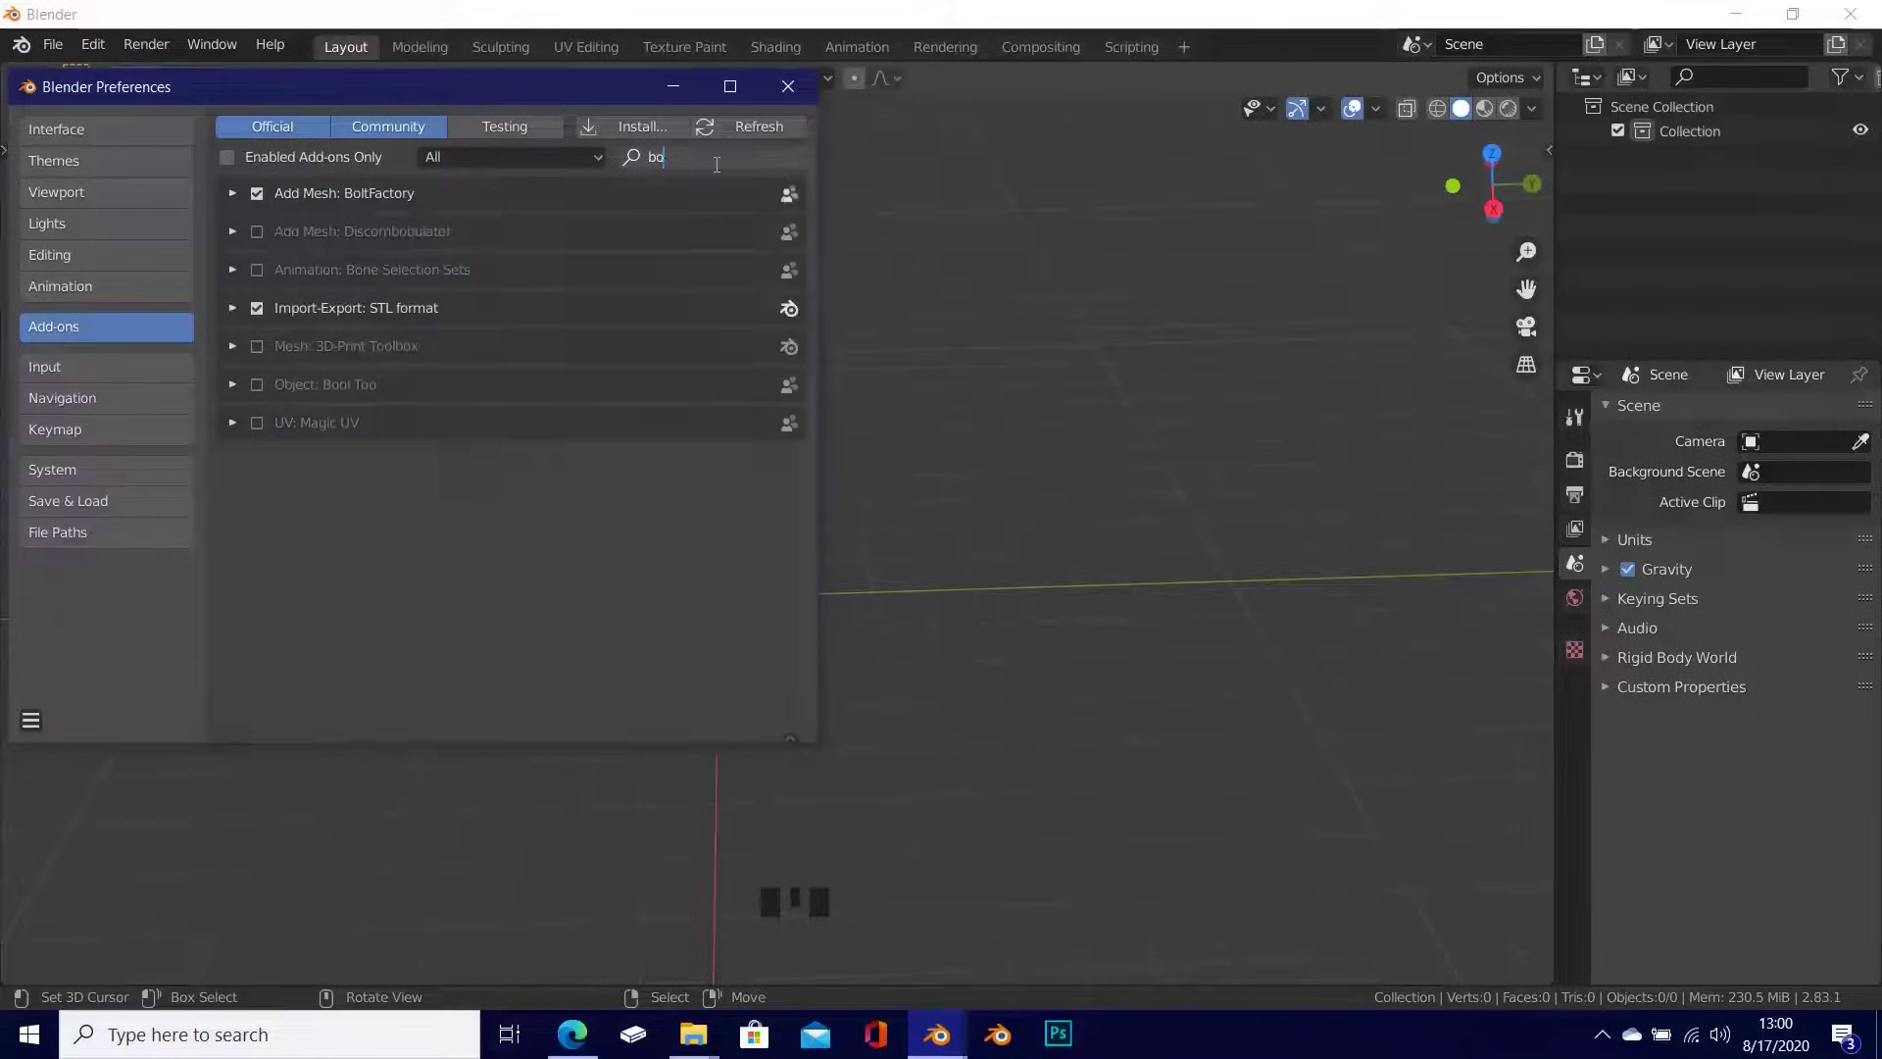
Step: Search the add-ons for "loop" to check the LoopTools add-on
key("BackSpace")
key("BackSpace")
key("BackSpace")
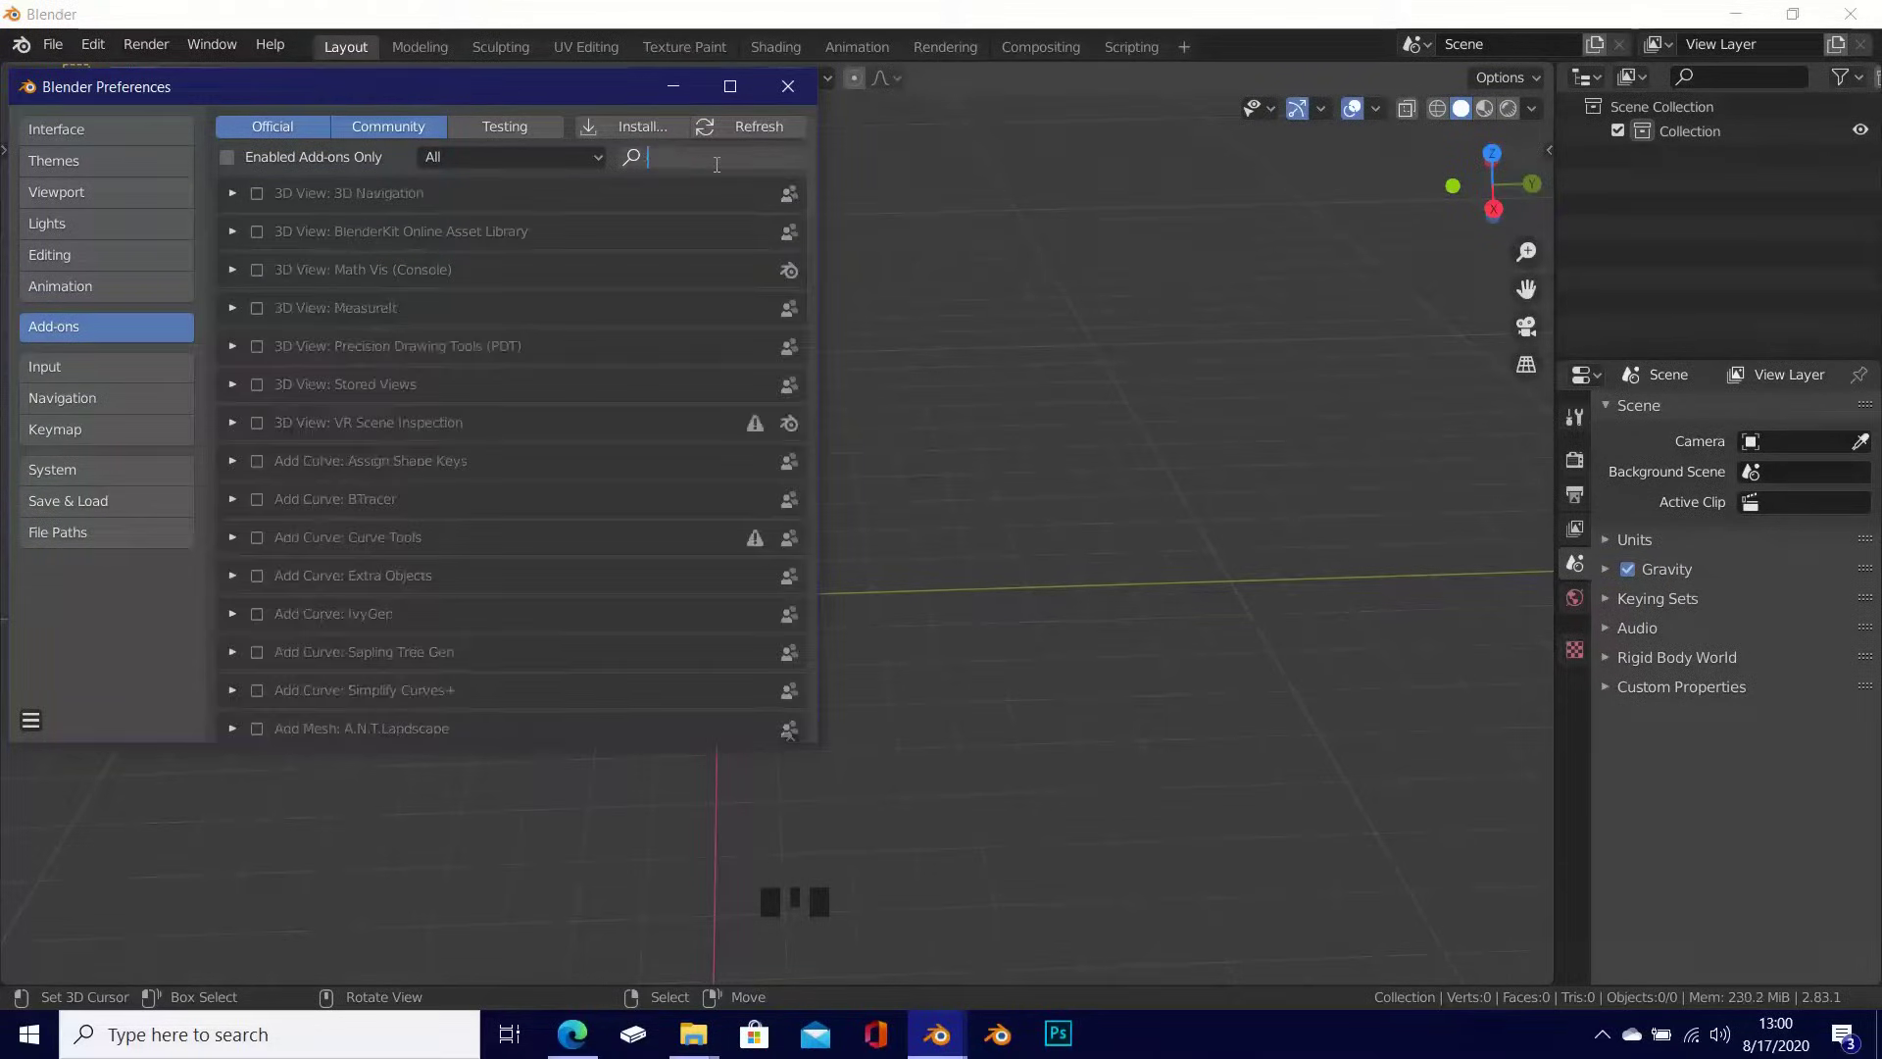
type("lopp")
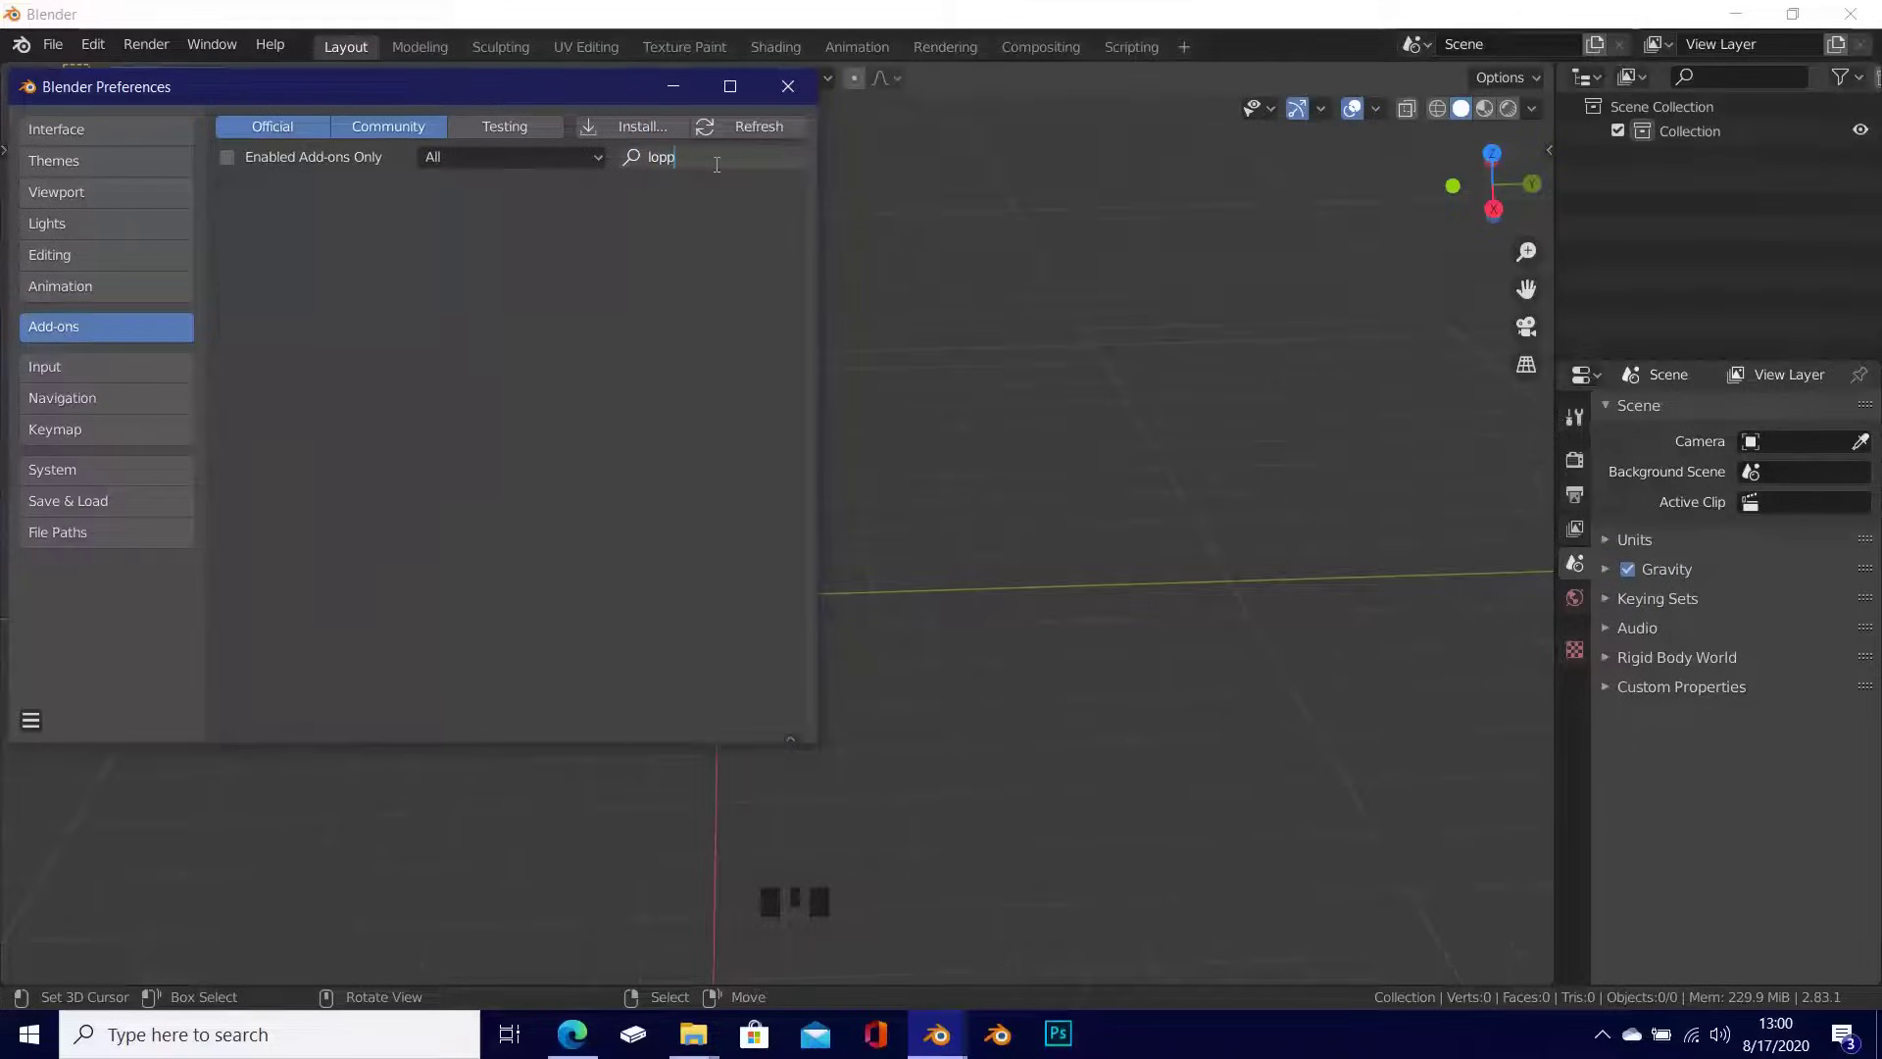
key("BackSpace")
key("BackSpace")
type("p")
key("BackSpace")
type("op")
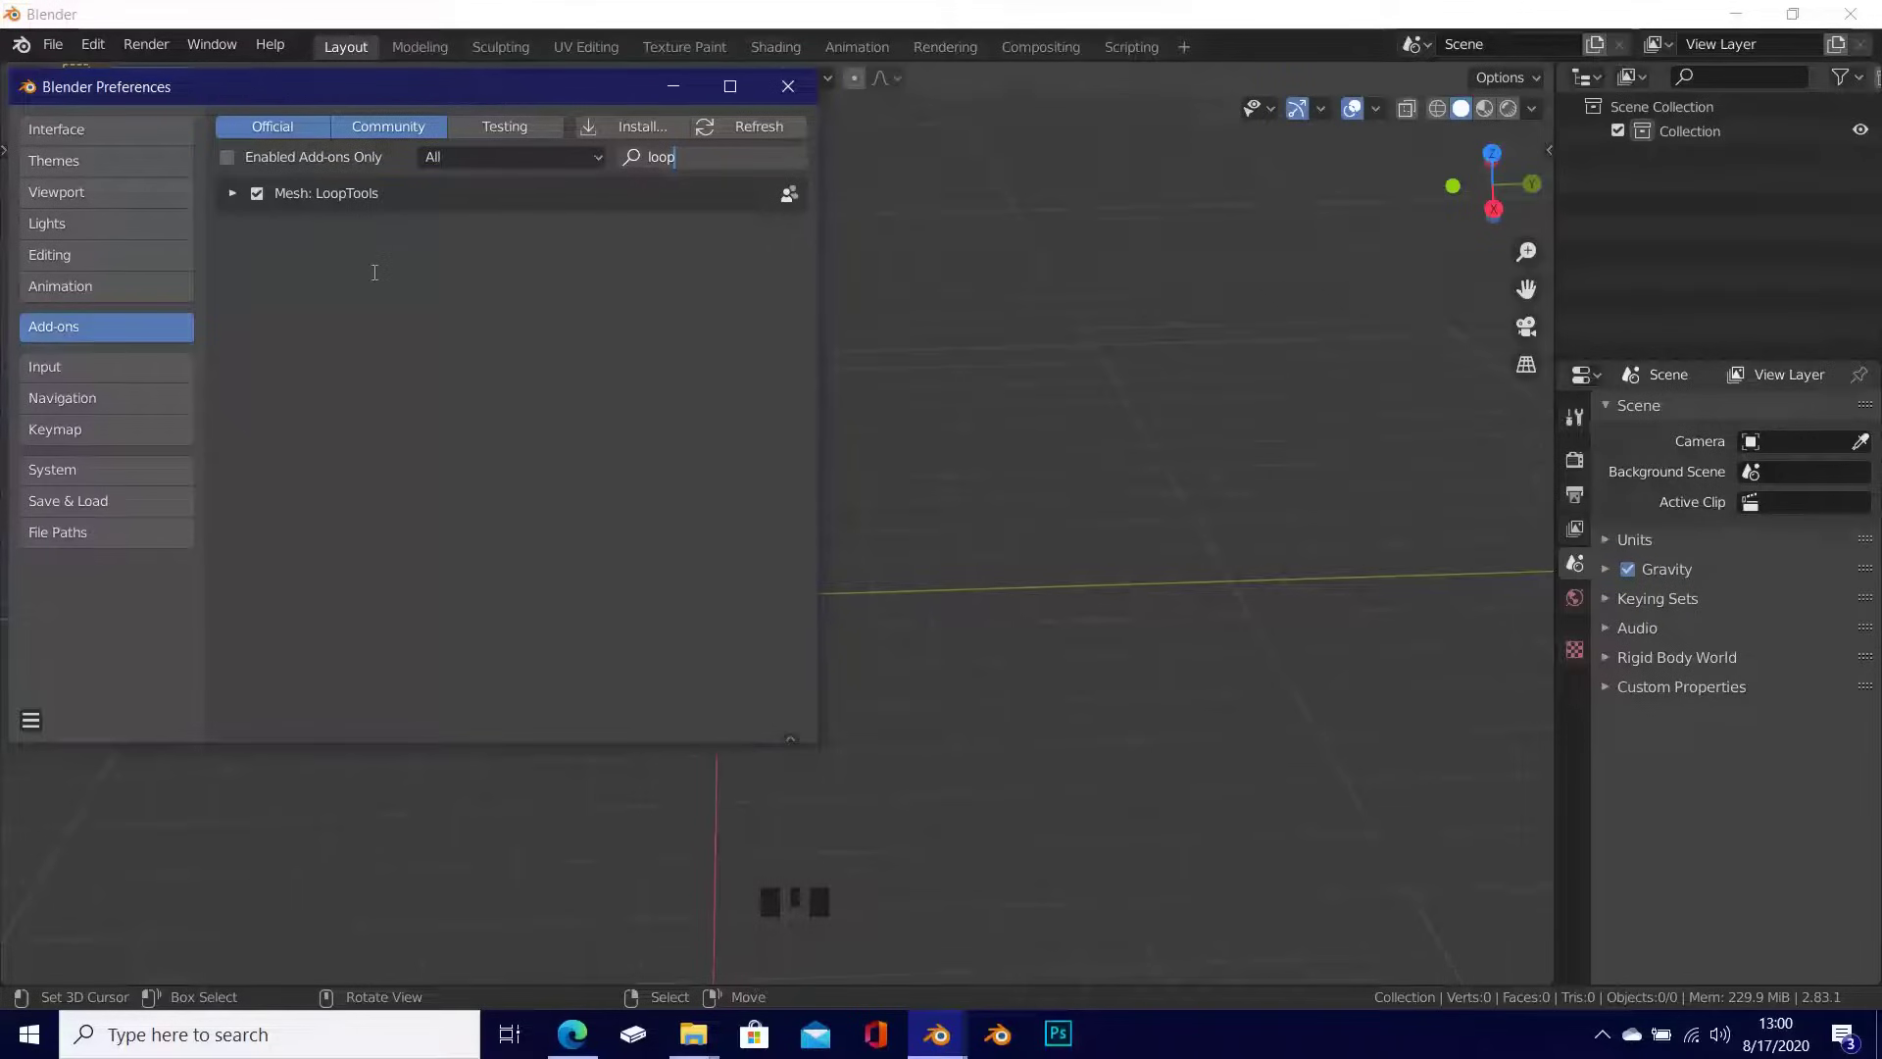
Step: Search the add-ons for "node" to check the Node Wrangler add-on
key("BackSpace")
key("BackSpace")
key("BackSpace")
key("BackSpace")
type("node")
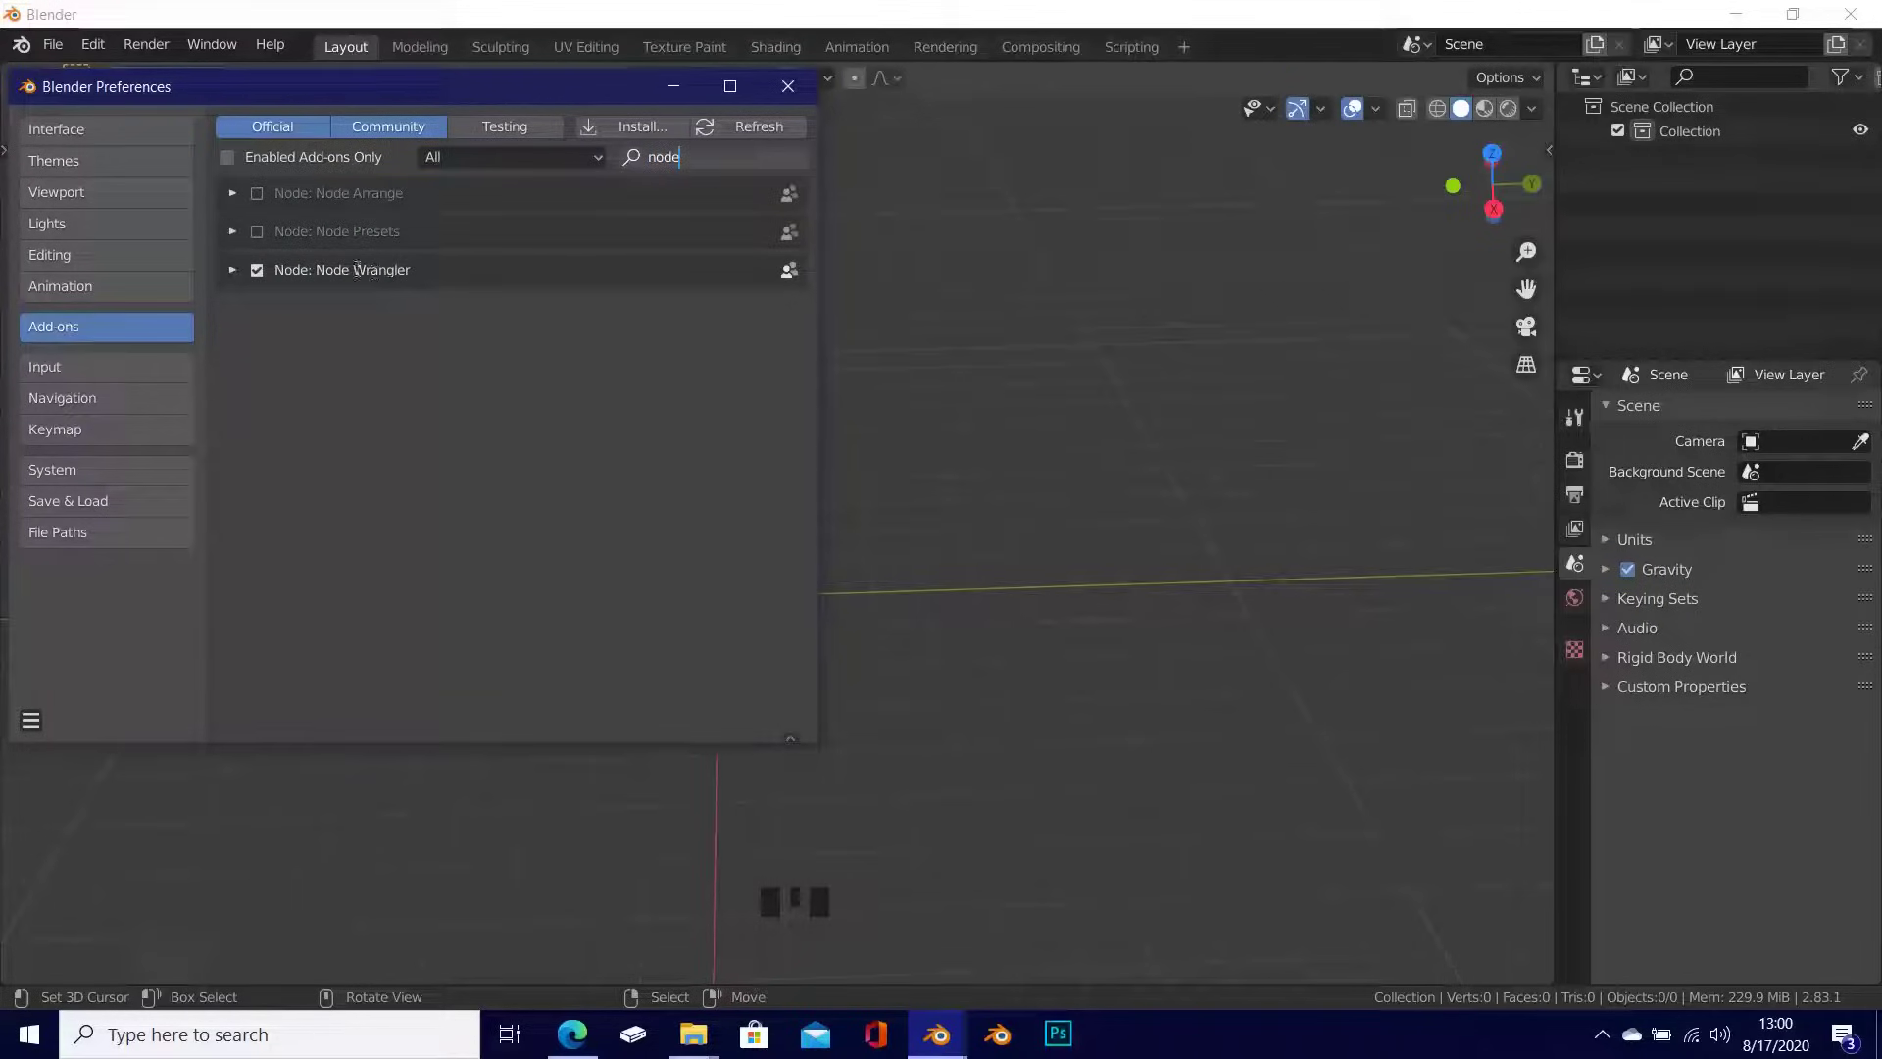
Step: Save the preferences and close the Preferences window
left_click(28, 720)
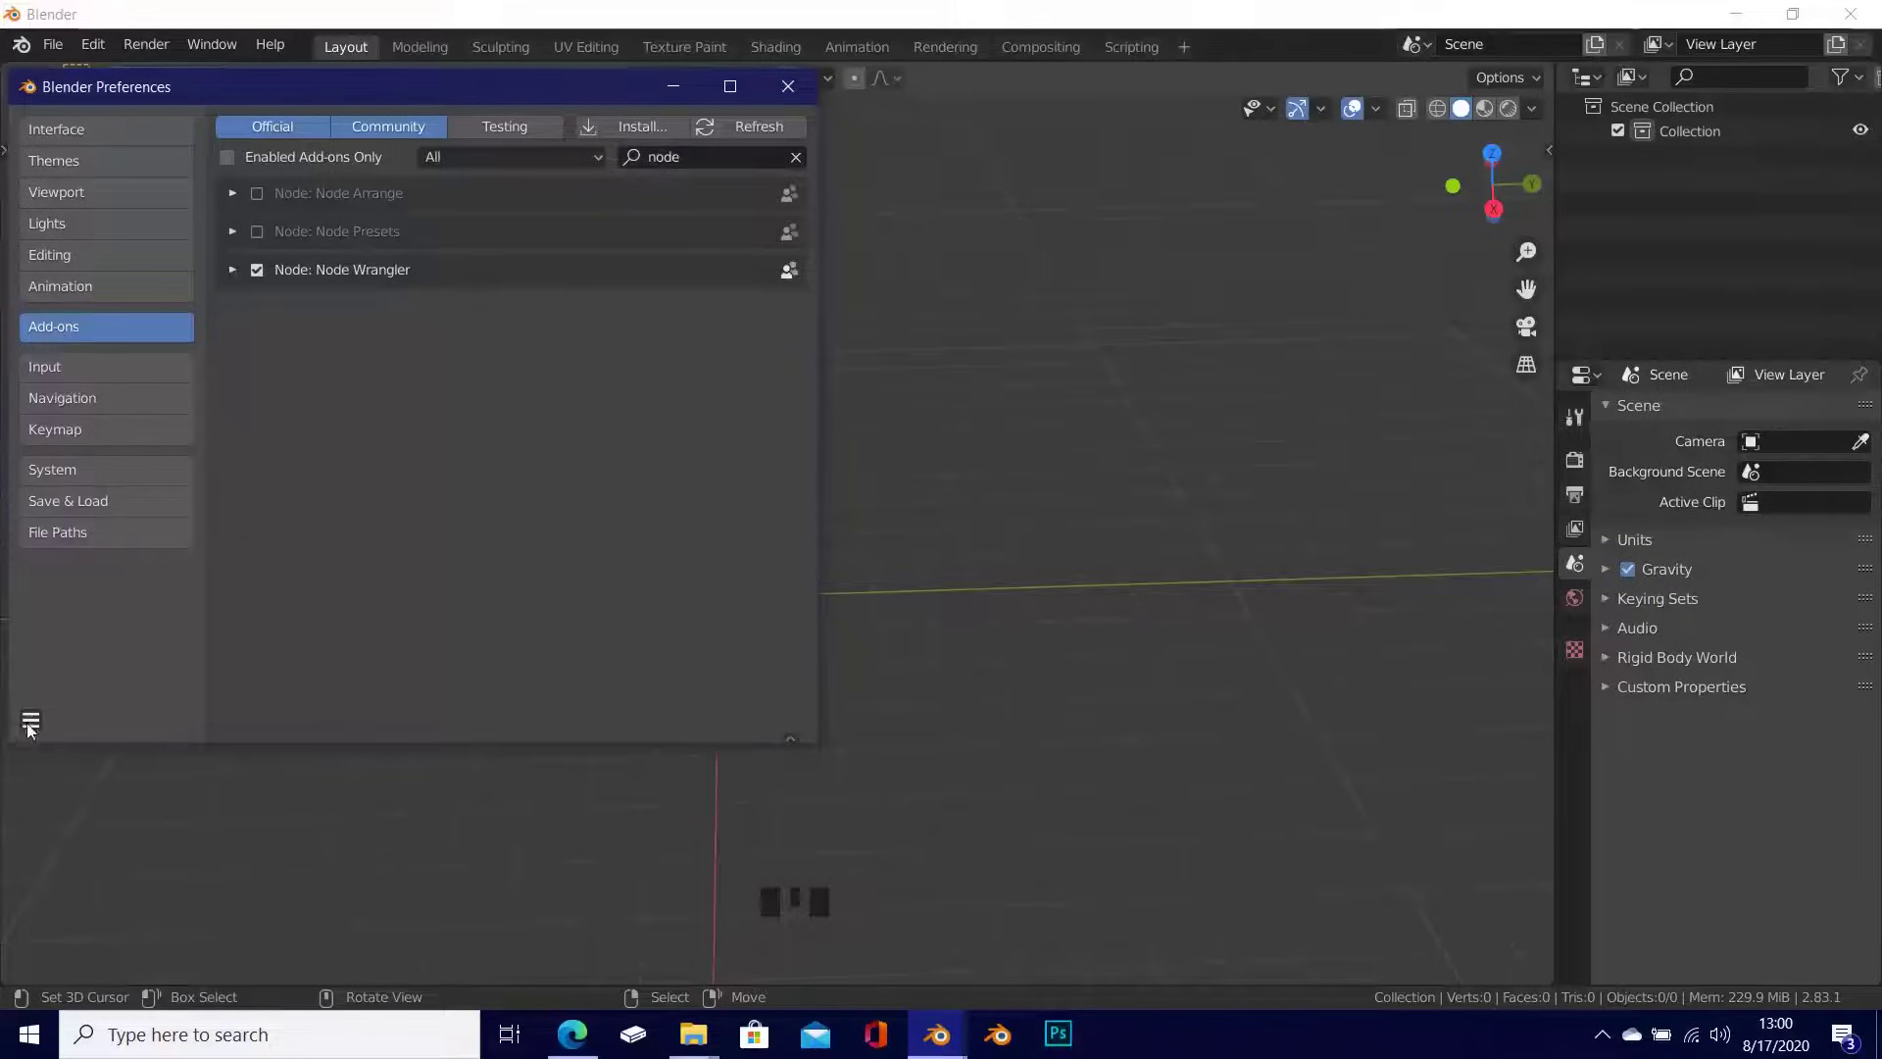
left_click(29, 721)
left_click(70, 656)
left_click(809, 85)
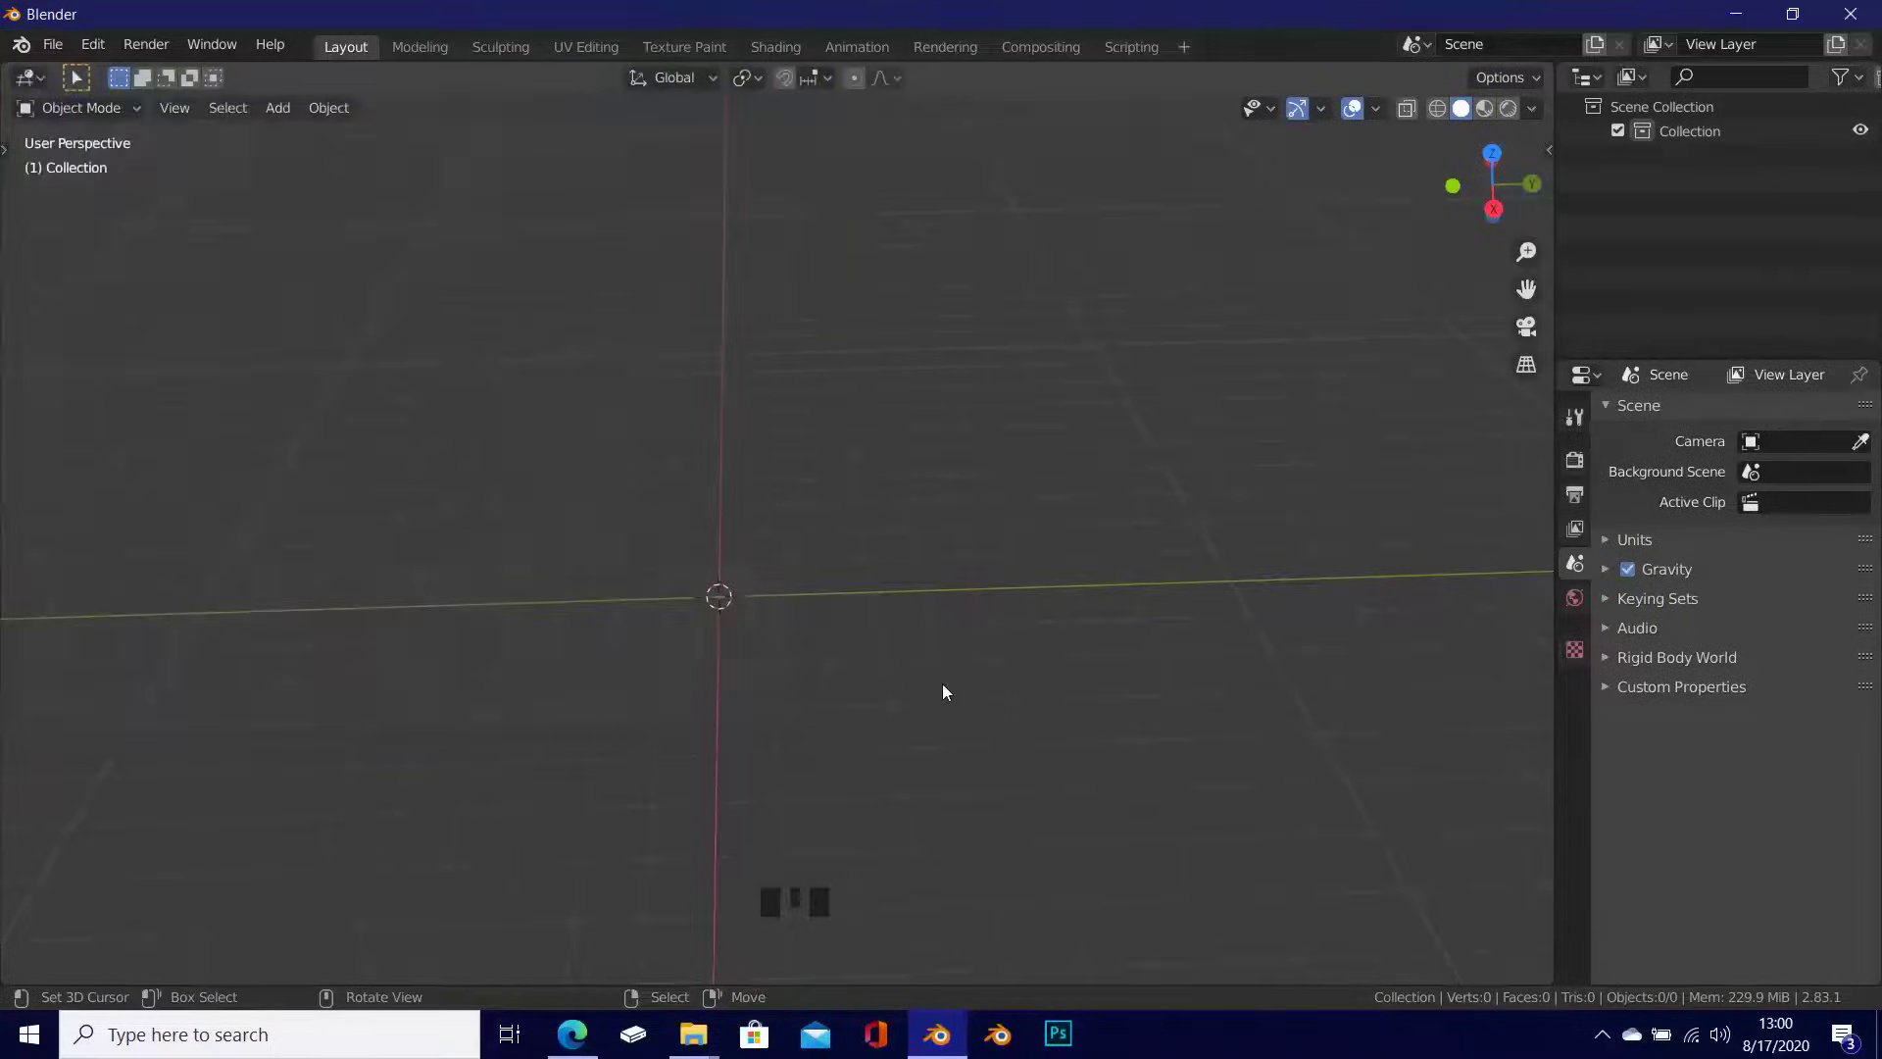
Step: Add front alpha.png from the Audi R8 V10 Plus blueprint folder as a reference image
middle_click_drag(943, 692, 833, 601, "shift")
scroll(899, 533, "up", 2)
key("shift+a")
mouse_move(900, 535)
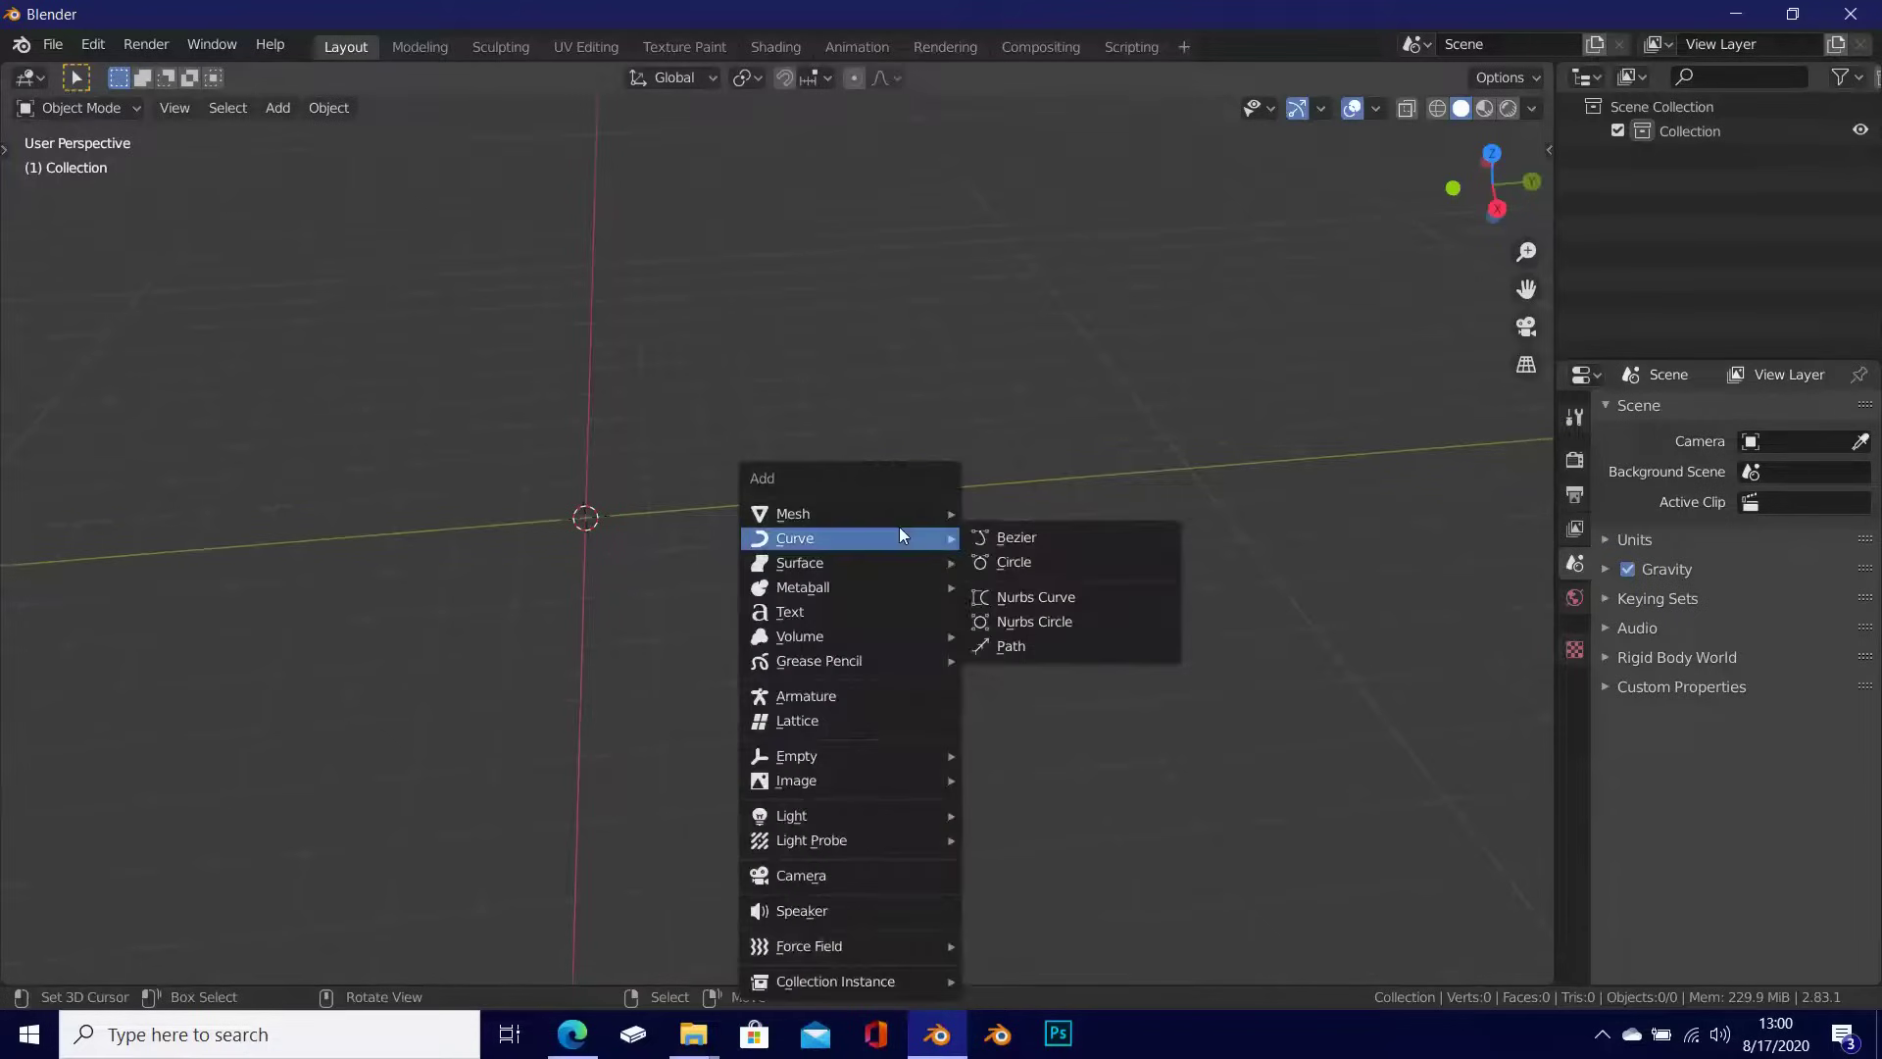
mouse_move(879, 775)
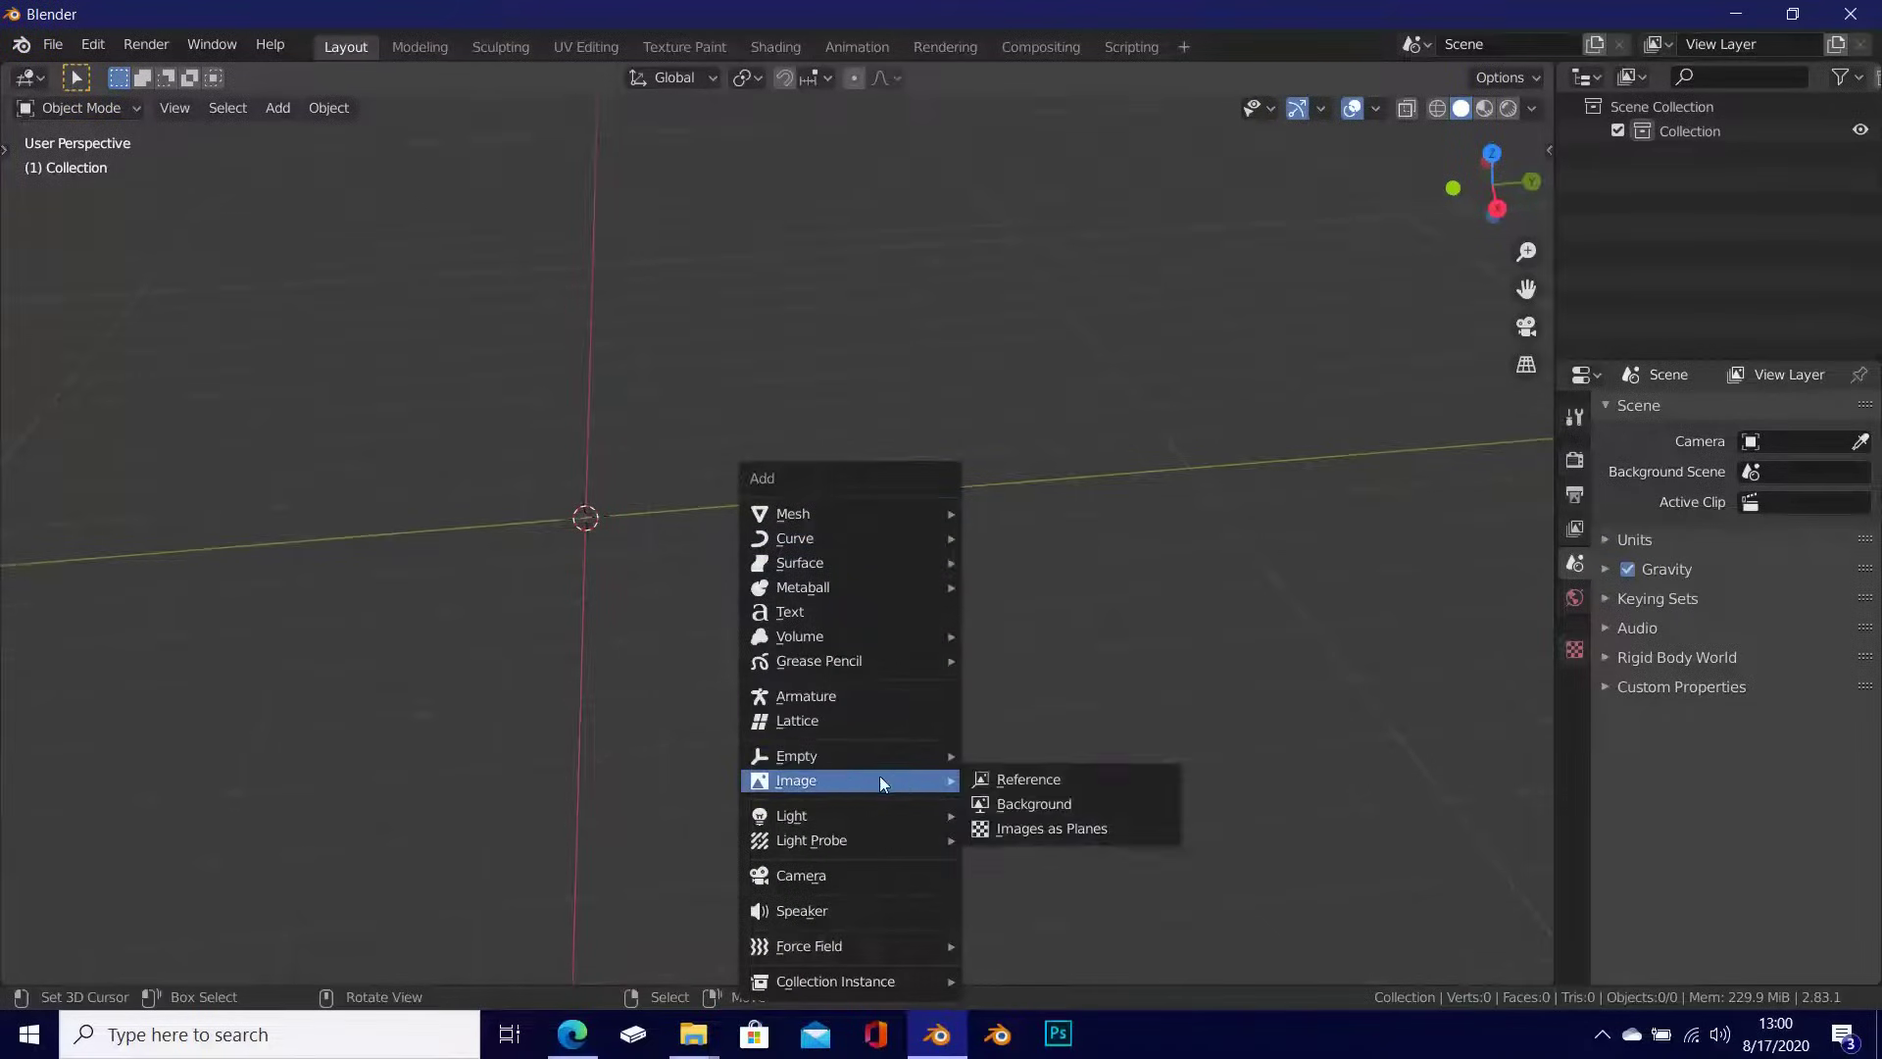
left_click(1057, 782)
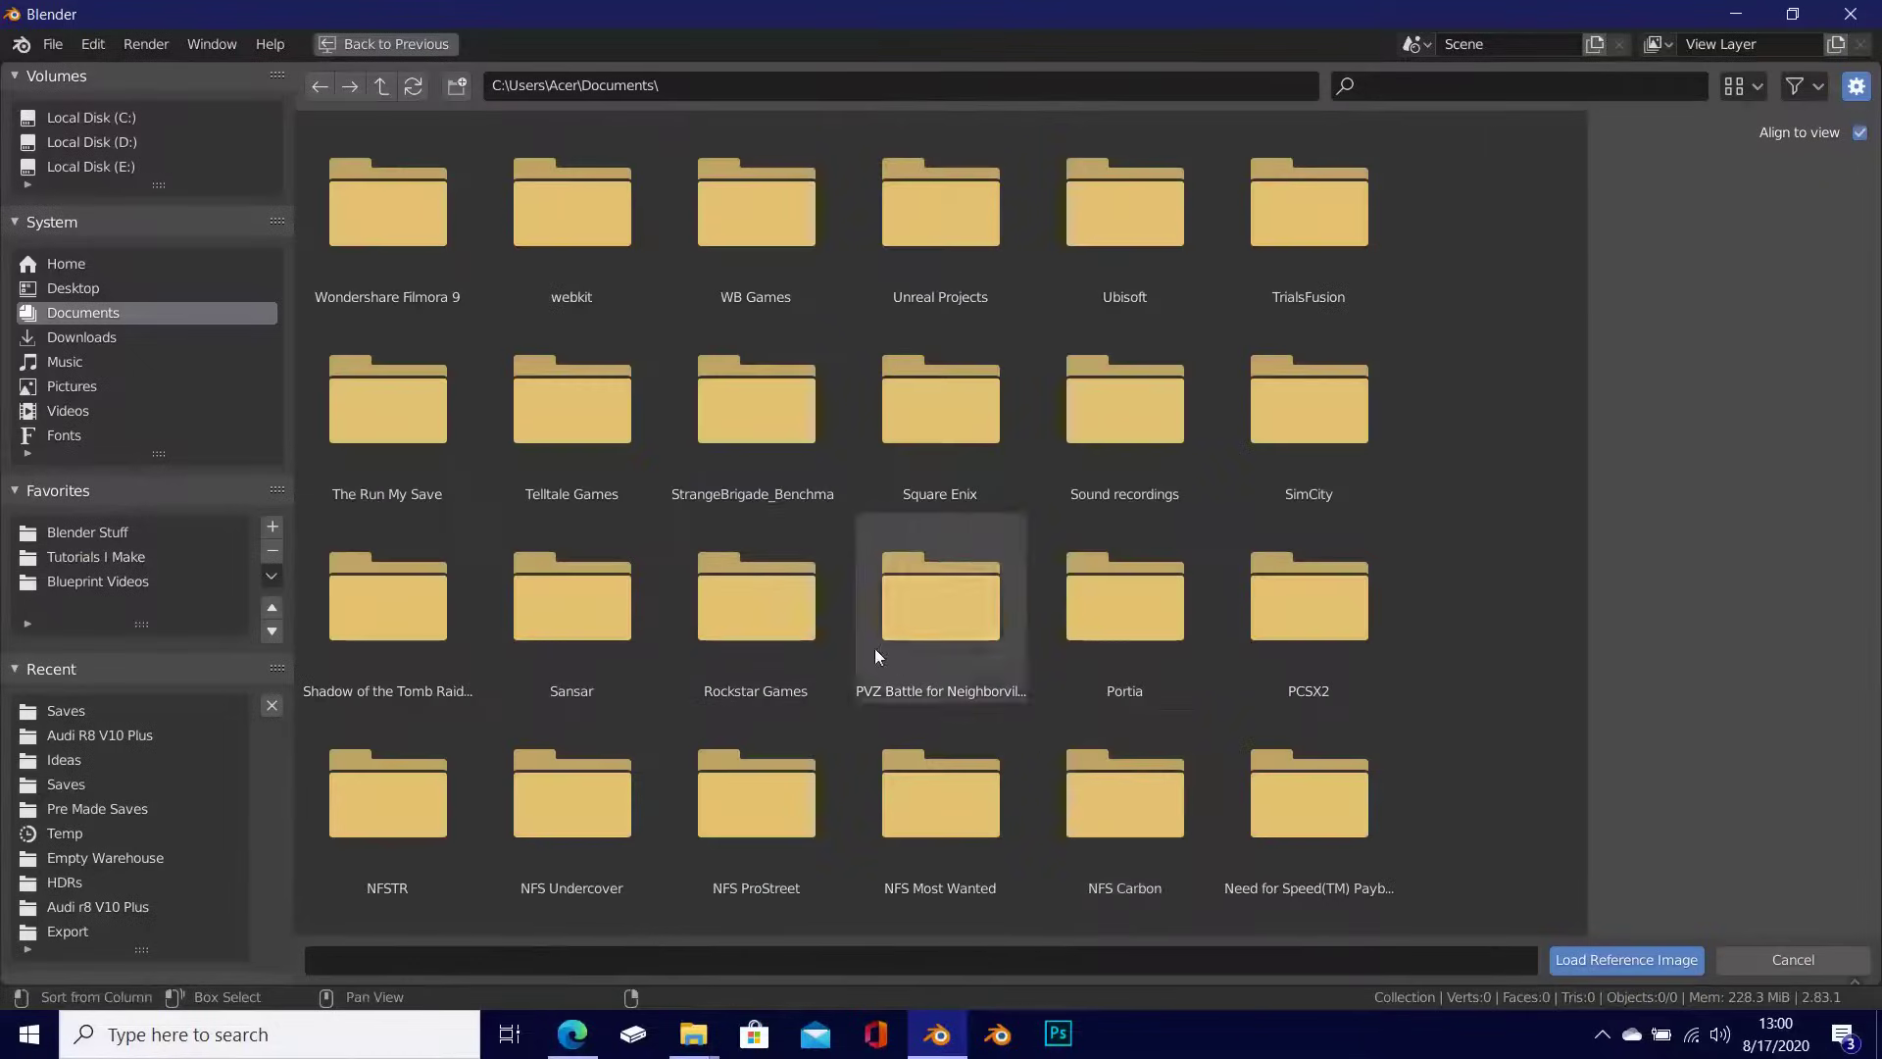
left_click(100, 743)
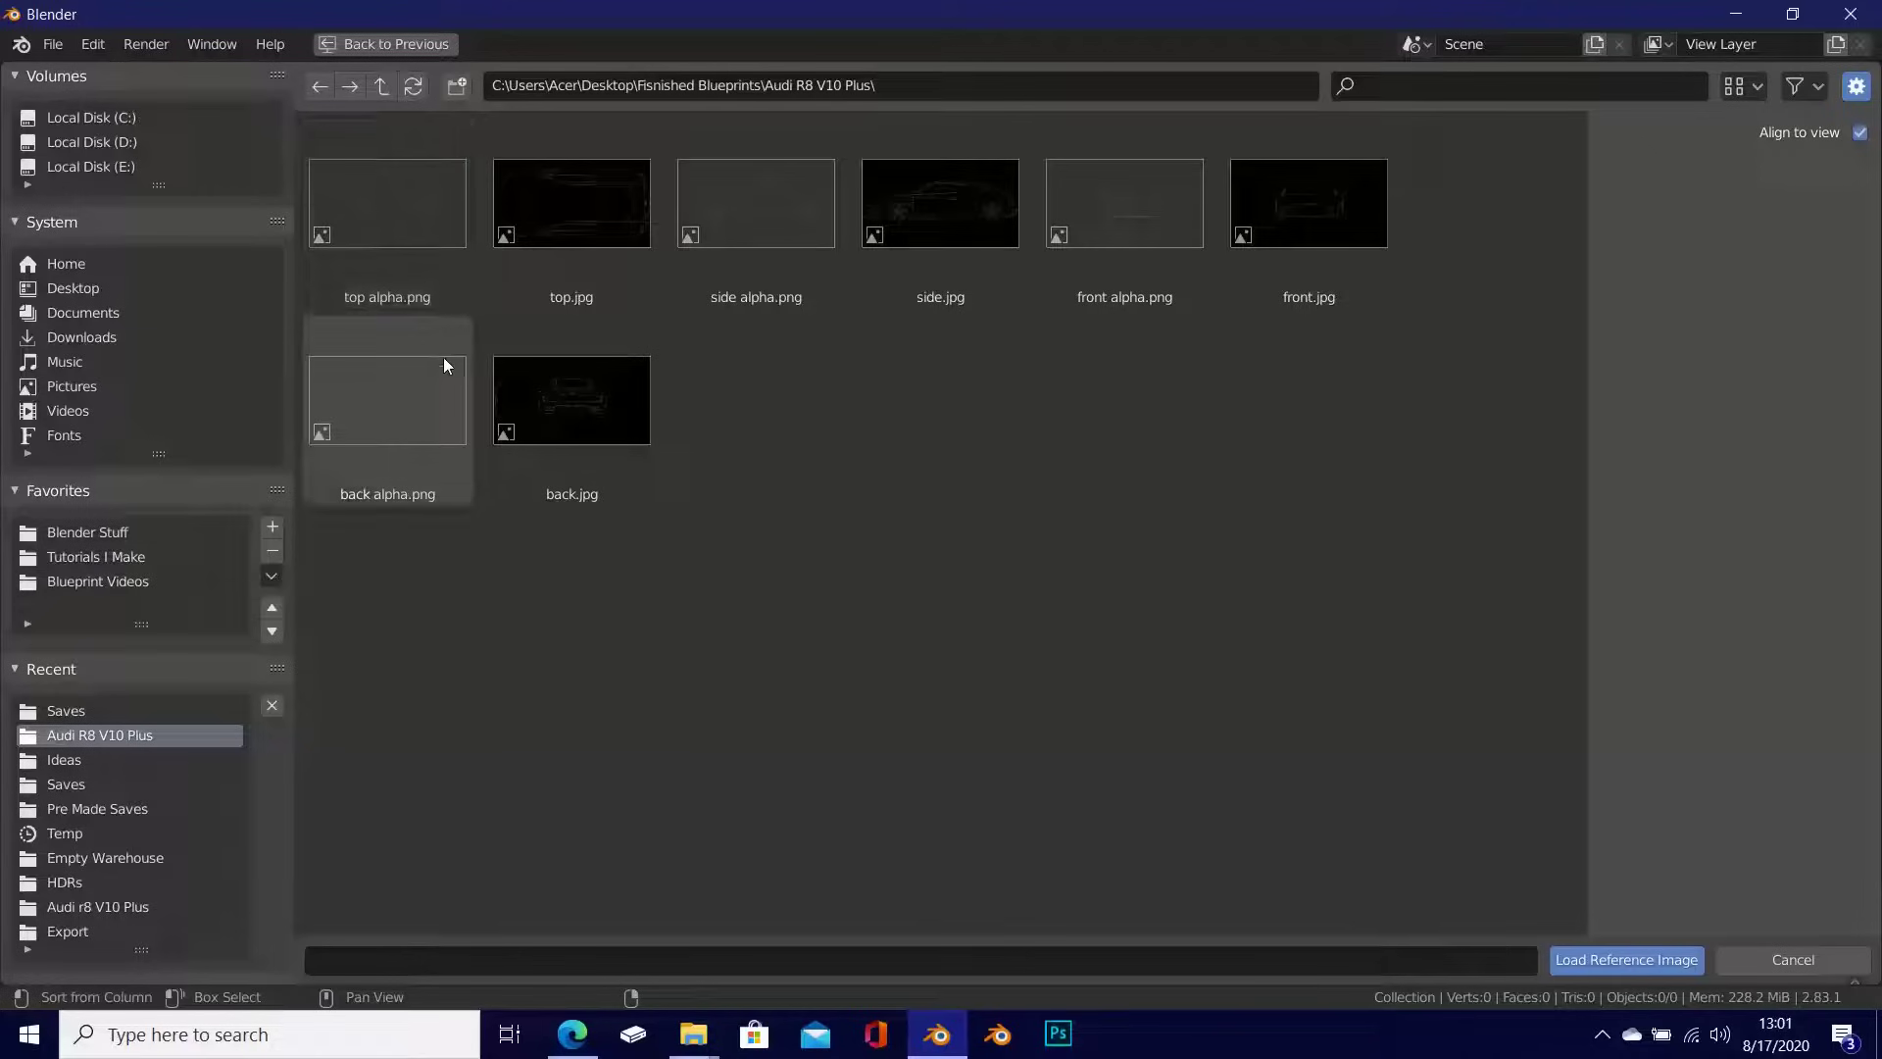
left_click(1085, 220)
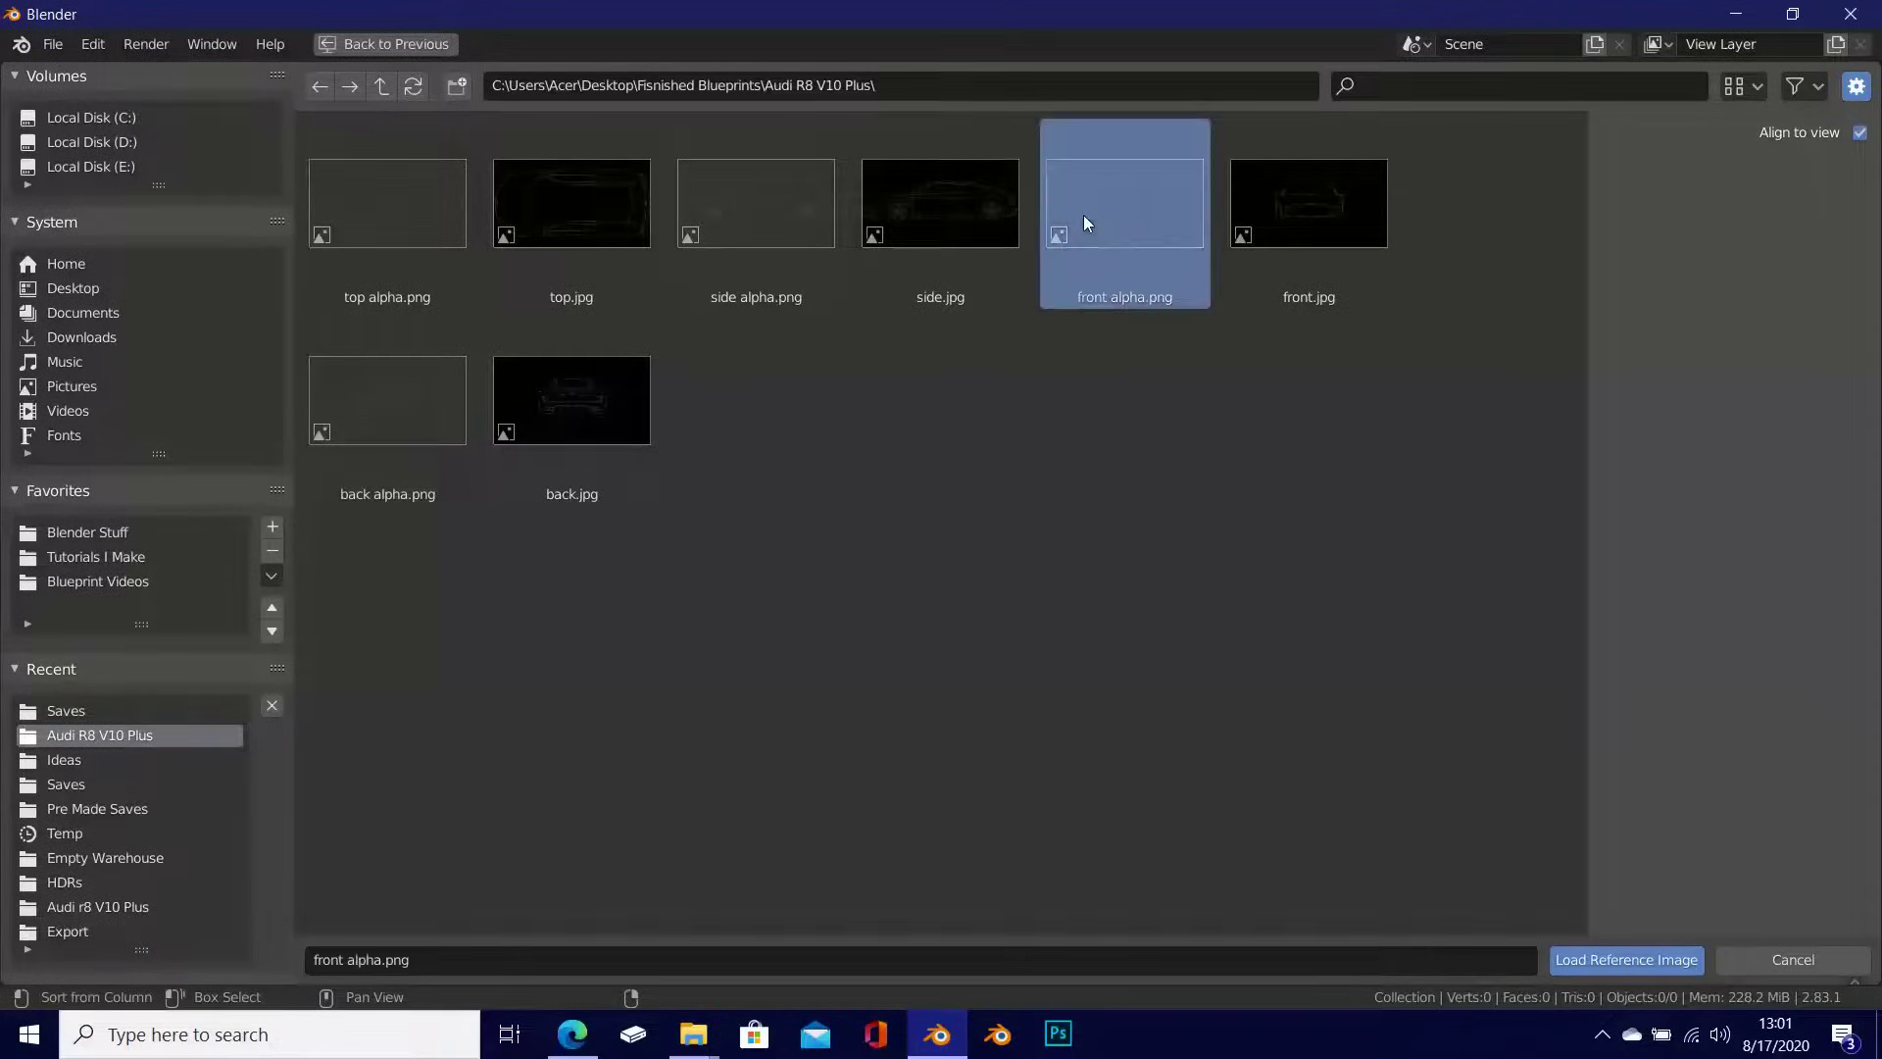
double_click(1084, 215)
Step: Clear the rotation of the front reference image so that it lies flat on the grid
scroll(759, 523, "up", 3)
middle_click_drag(575, 538, 845, 563, "shift")
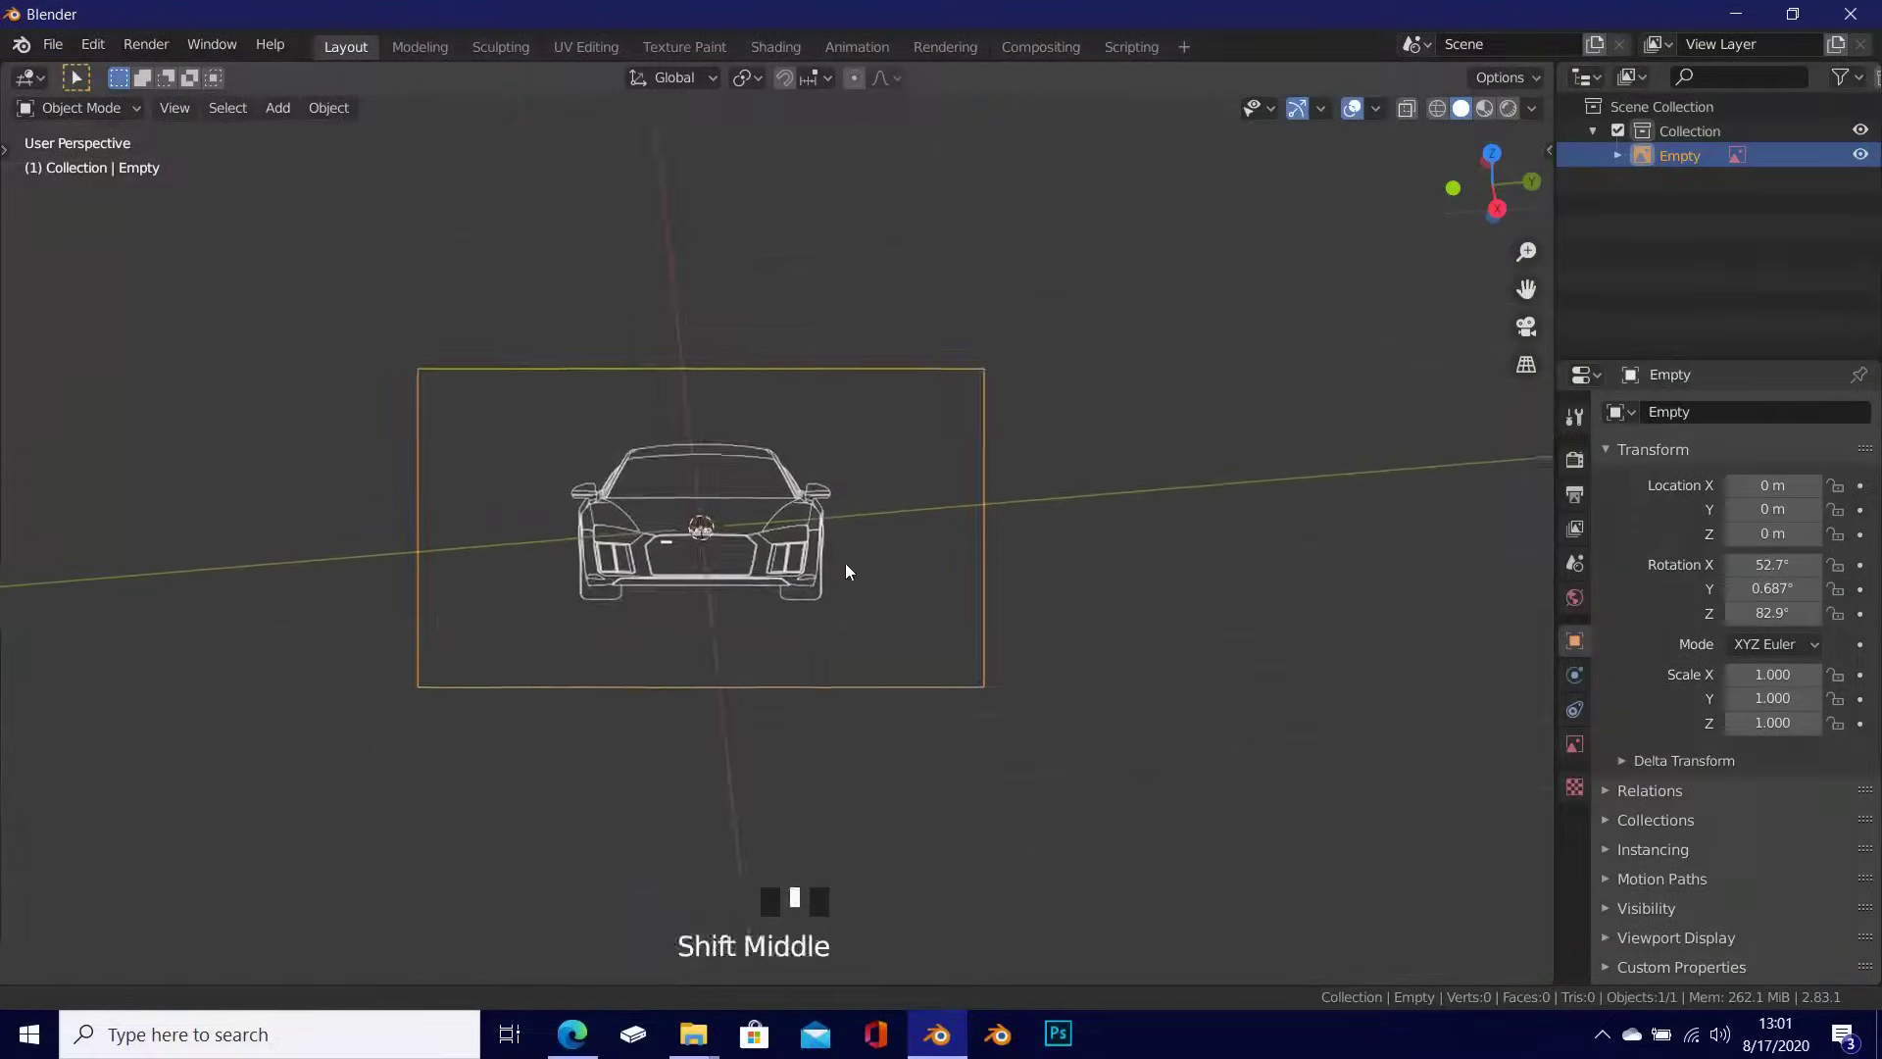
middle_click_drag(709, 534, 766, 532, "shift")
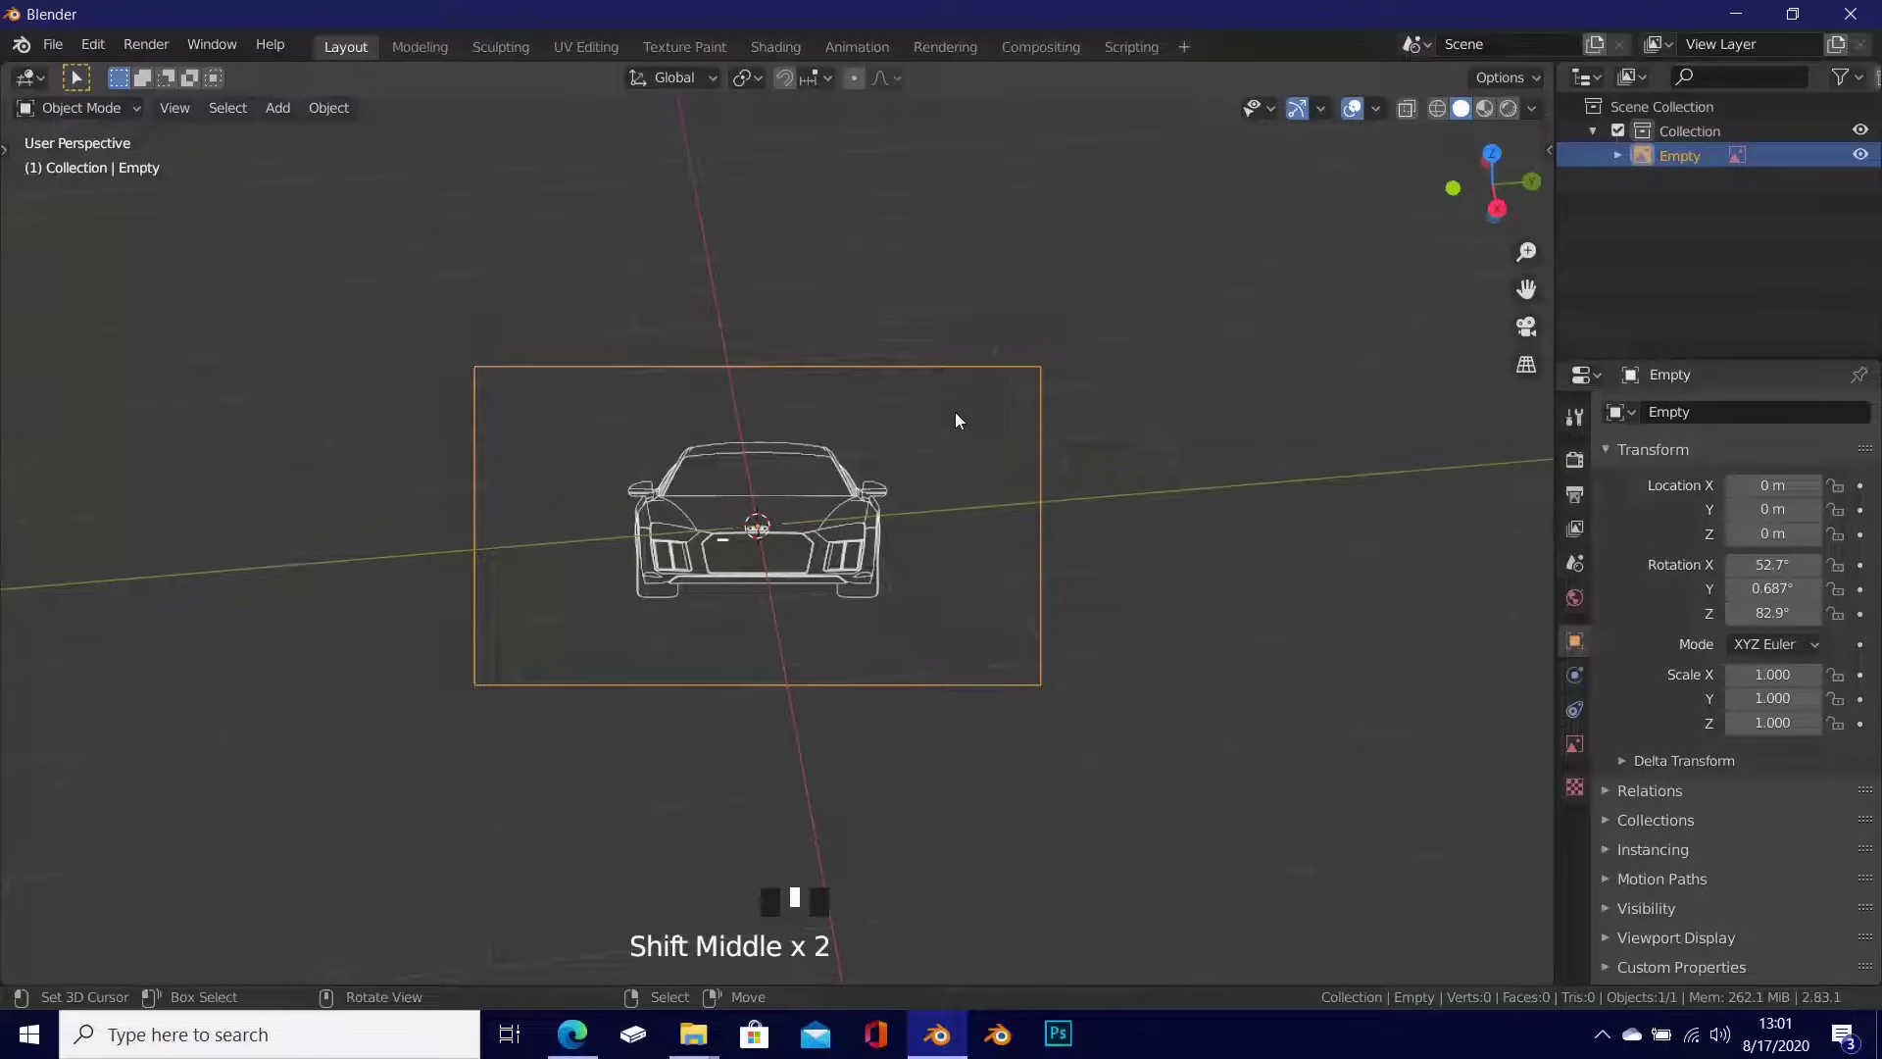
middle_click_drag(957, 420, 794, 537)
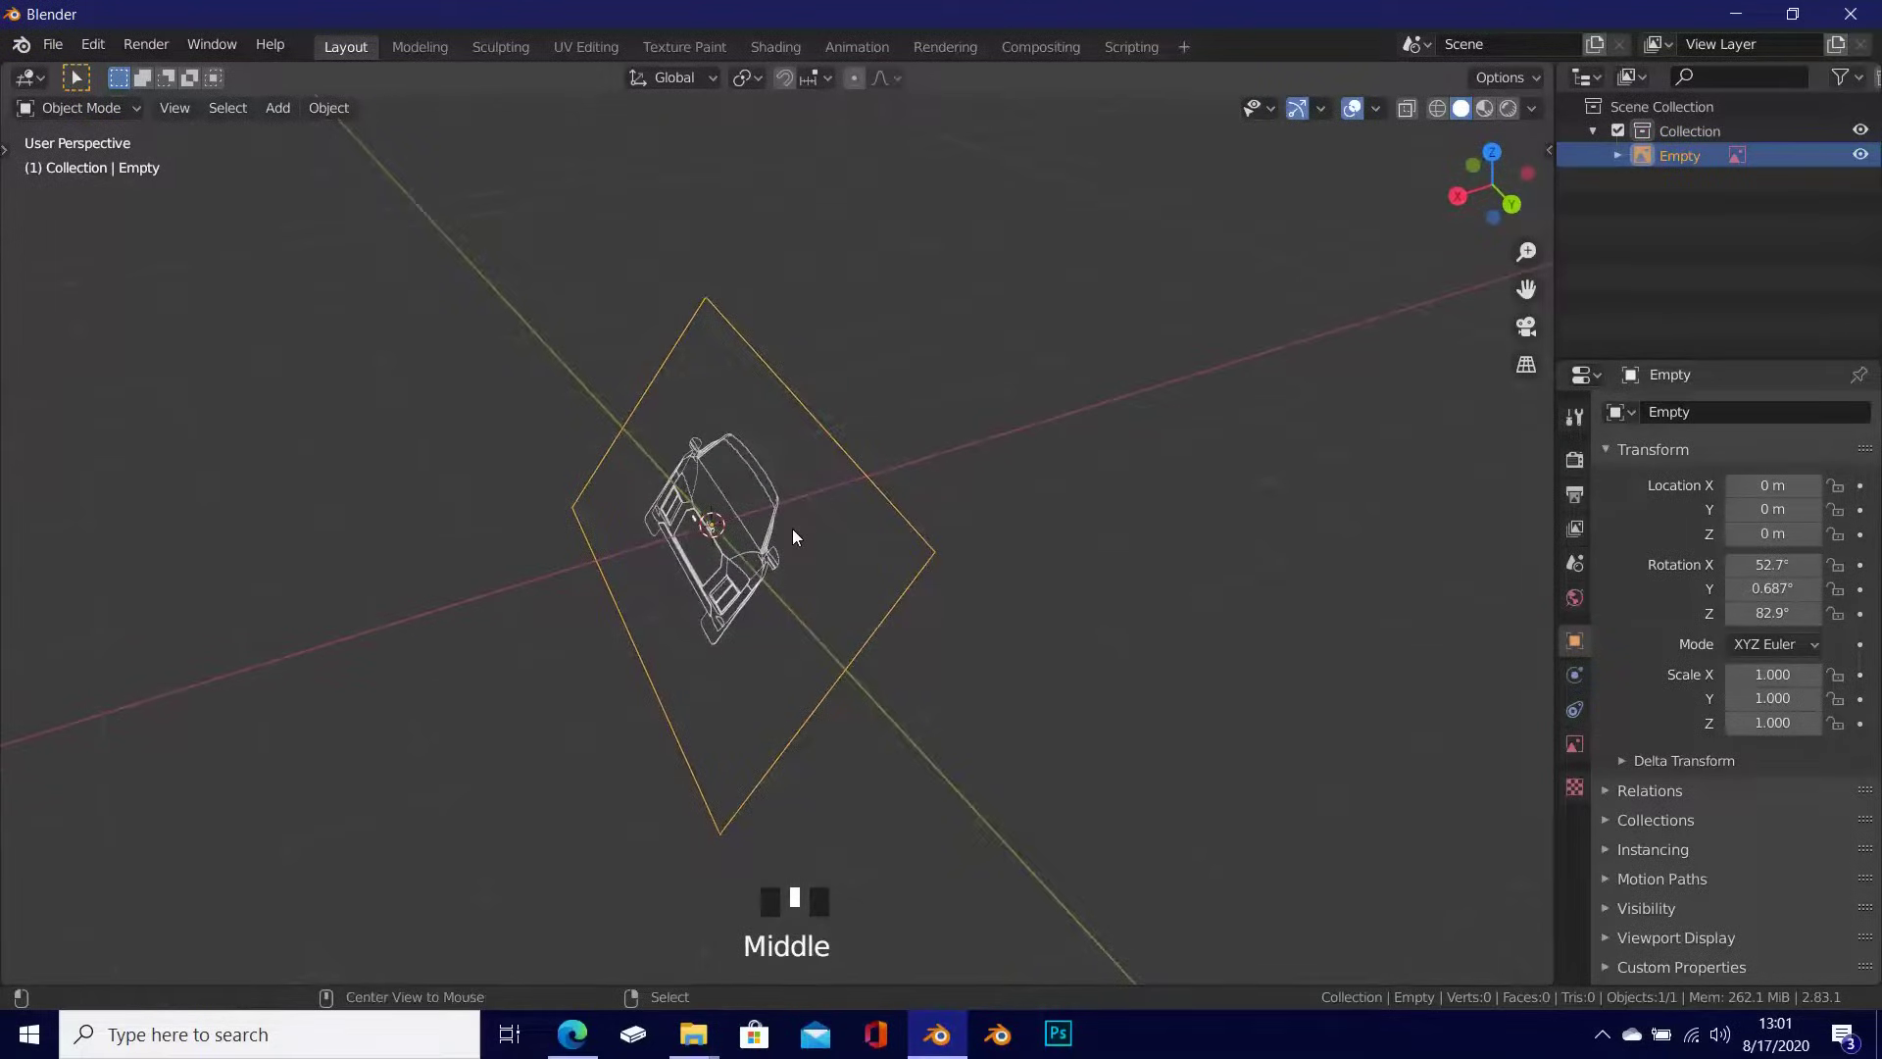
key("alt+r")
Step: Rotate the front reference image 90° about the global X axis to stand it upright, and check it
middle_click_drag(614, 585, 841, 620)
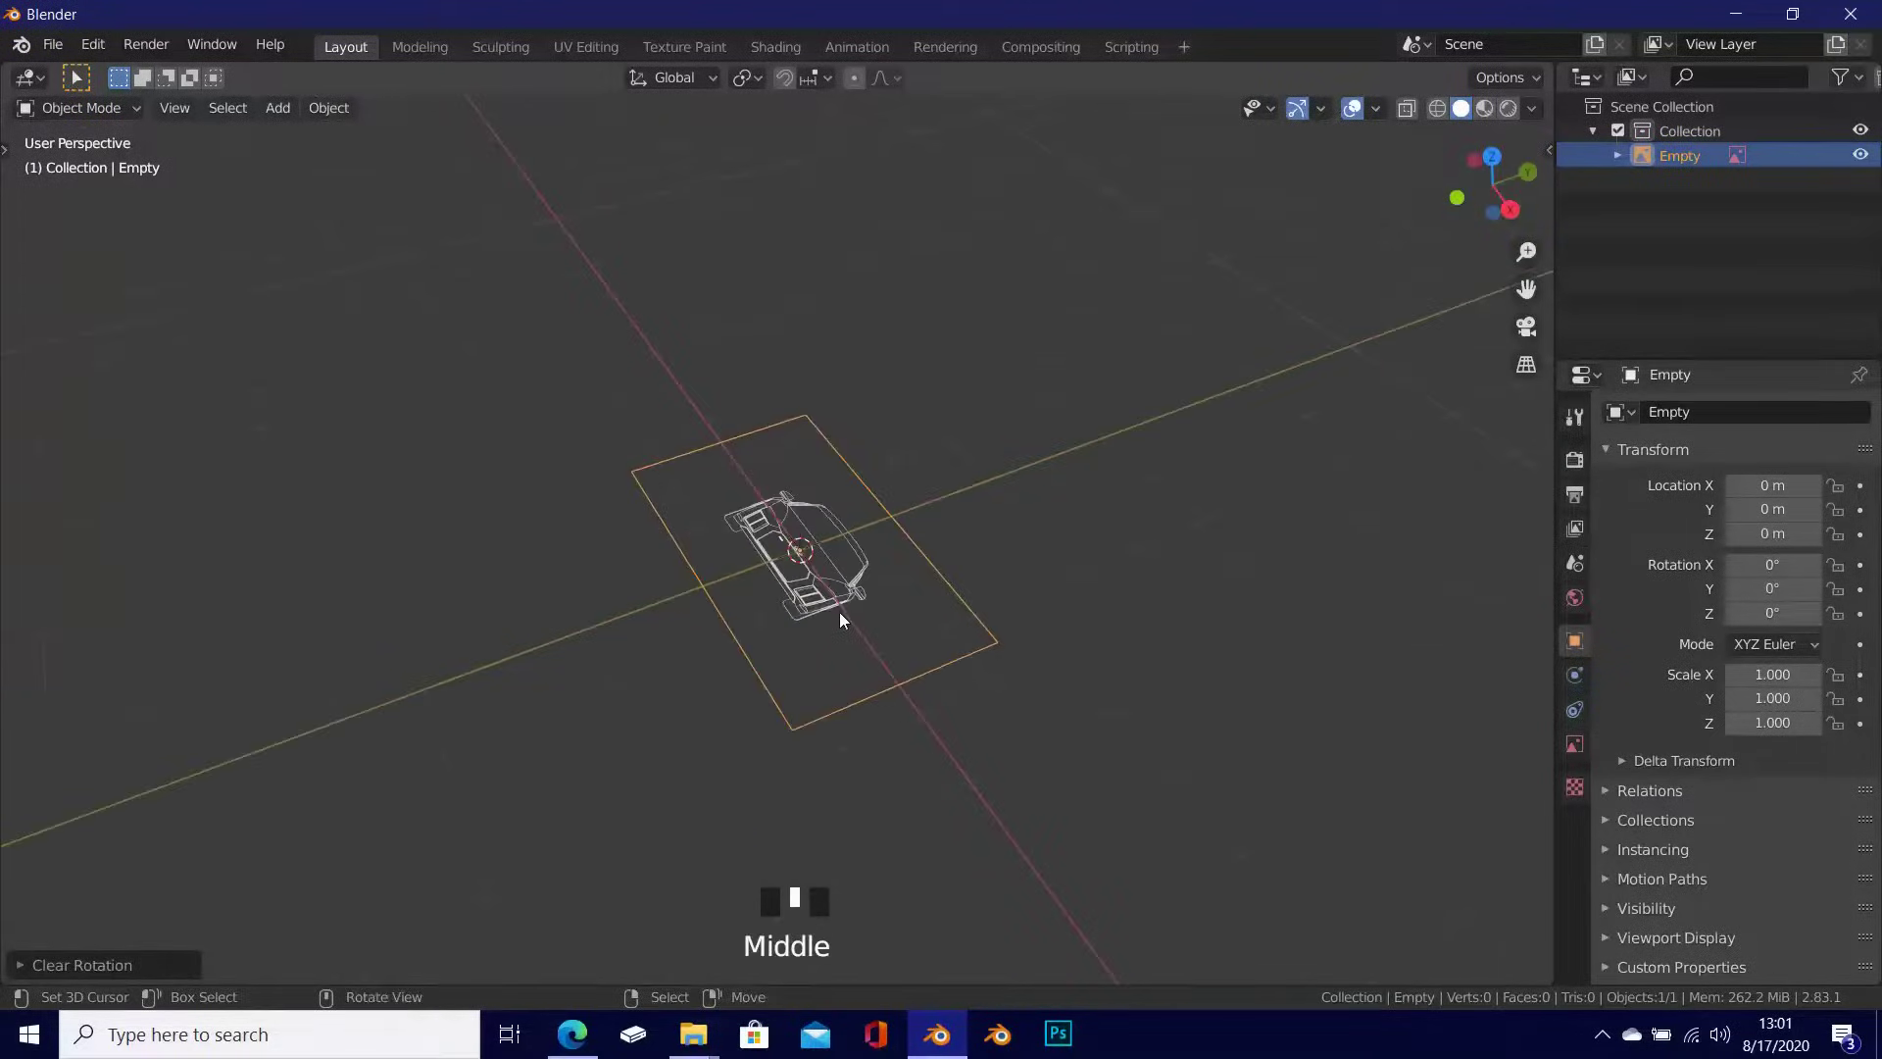
key("KP_1")
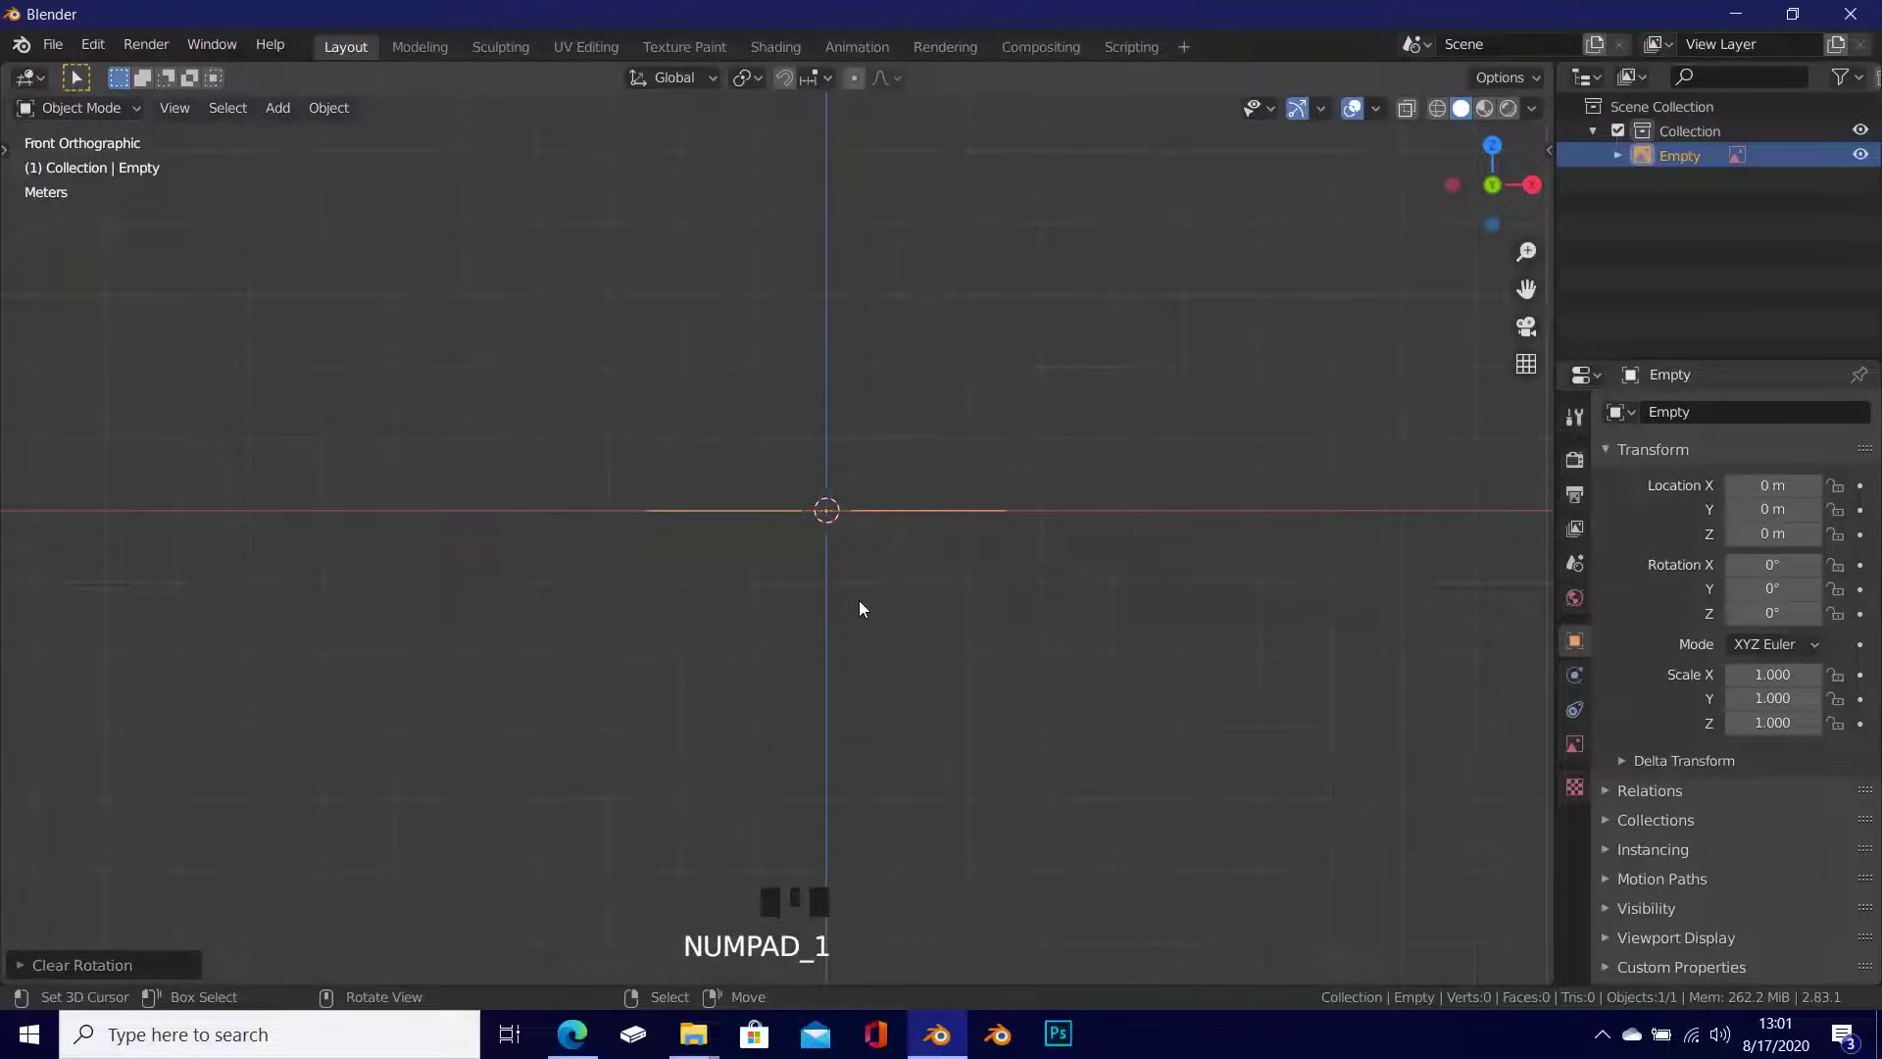
middle_click_drag(814, 510, 804, 635)
type("rx")
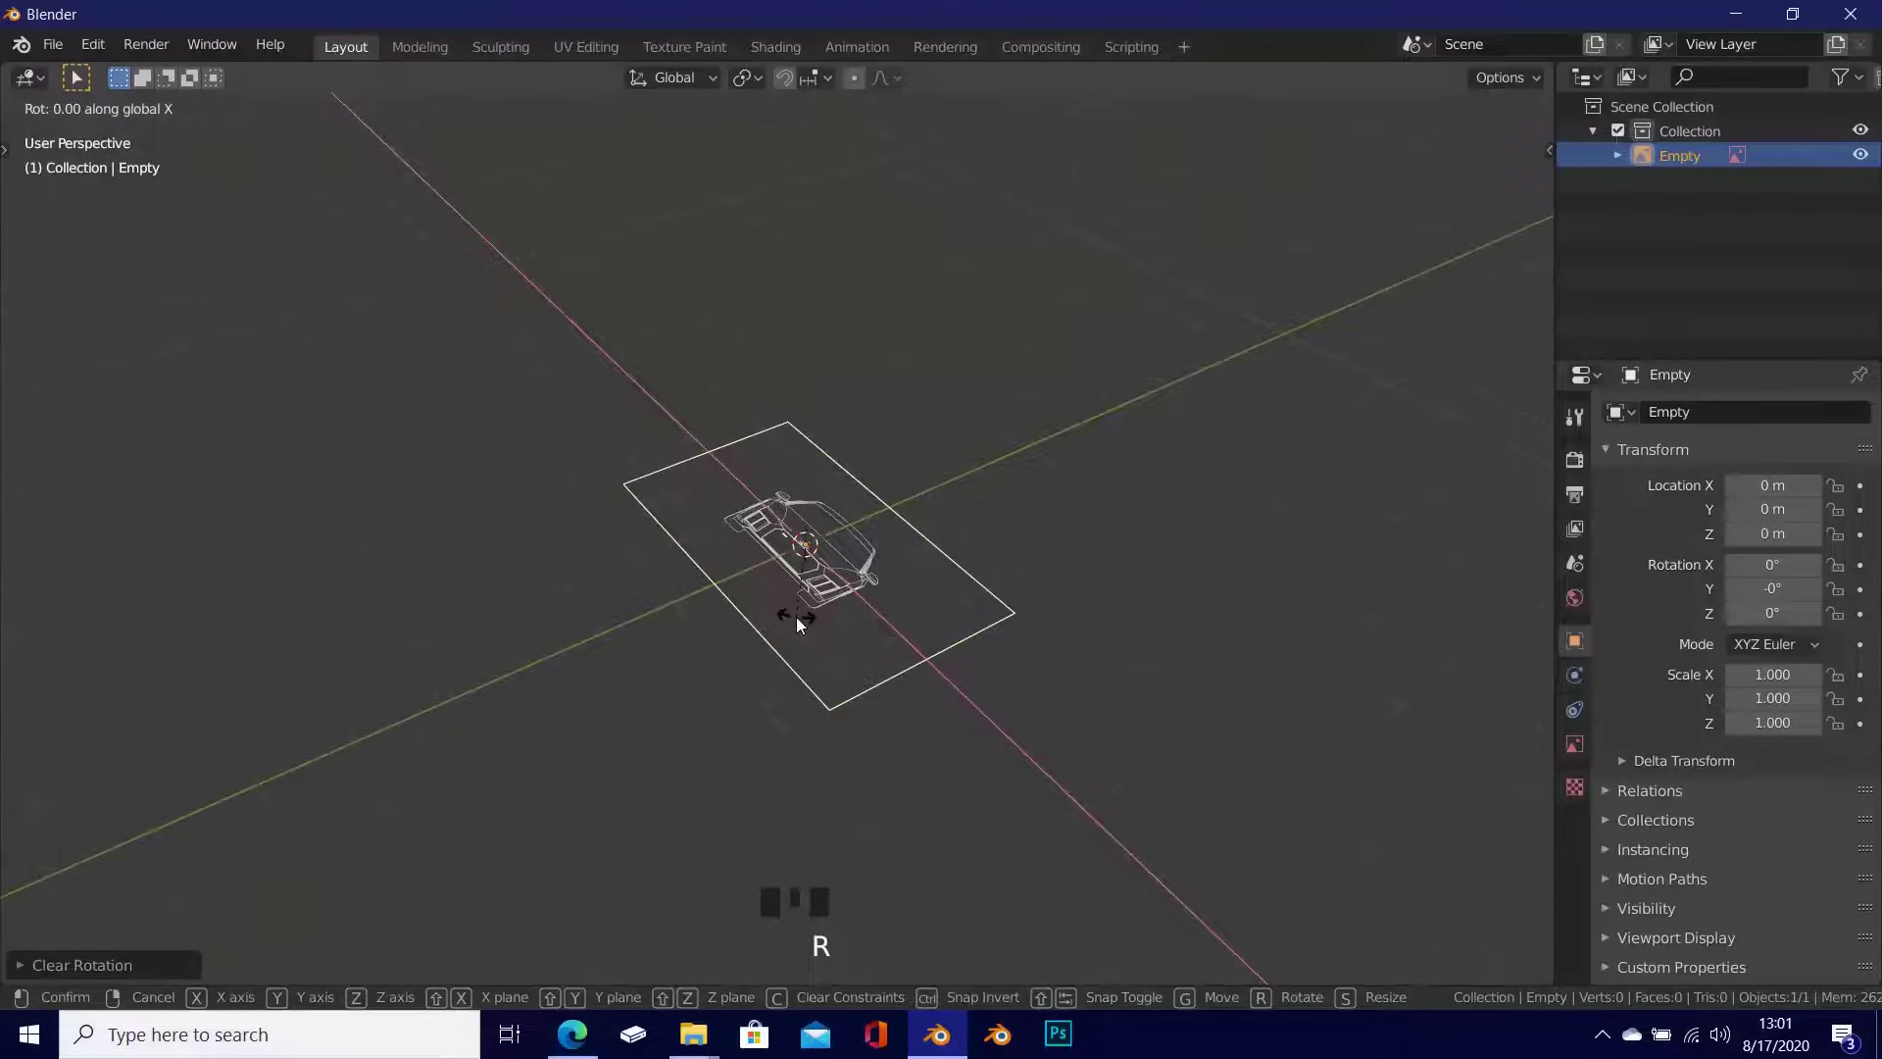
type("90")
key("Return")
middle_click_drag(795, 616, 841, 676)
scroll(938, 588, "down", 1)
key("KP_1")
Step: Enable Transparency for the front reference image and set its displayed Side to Front
left_click(1575, 743)
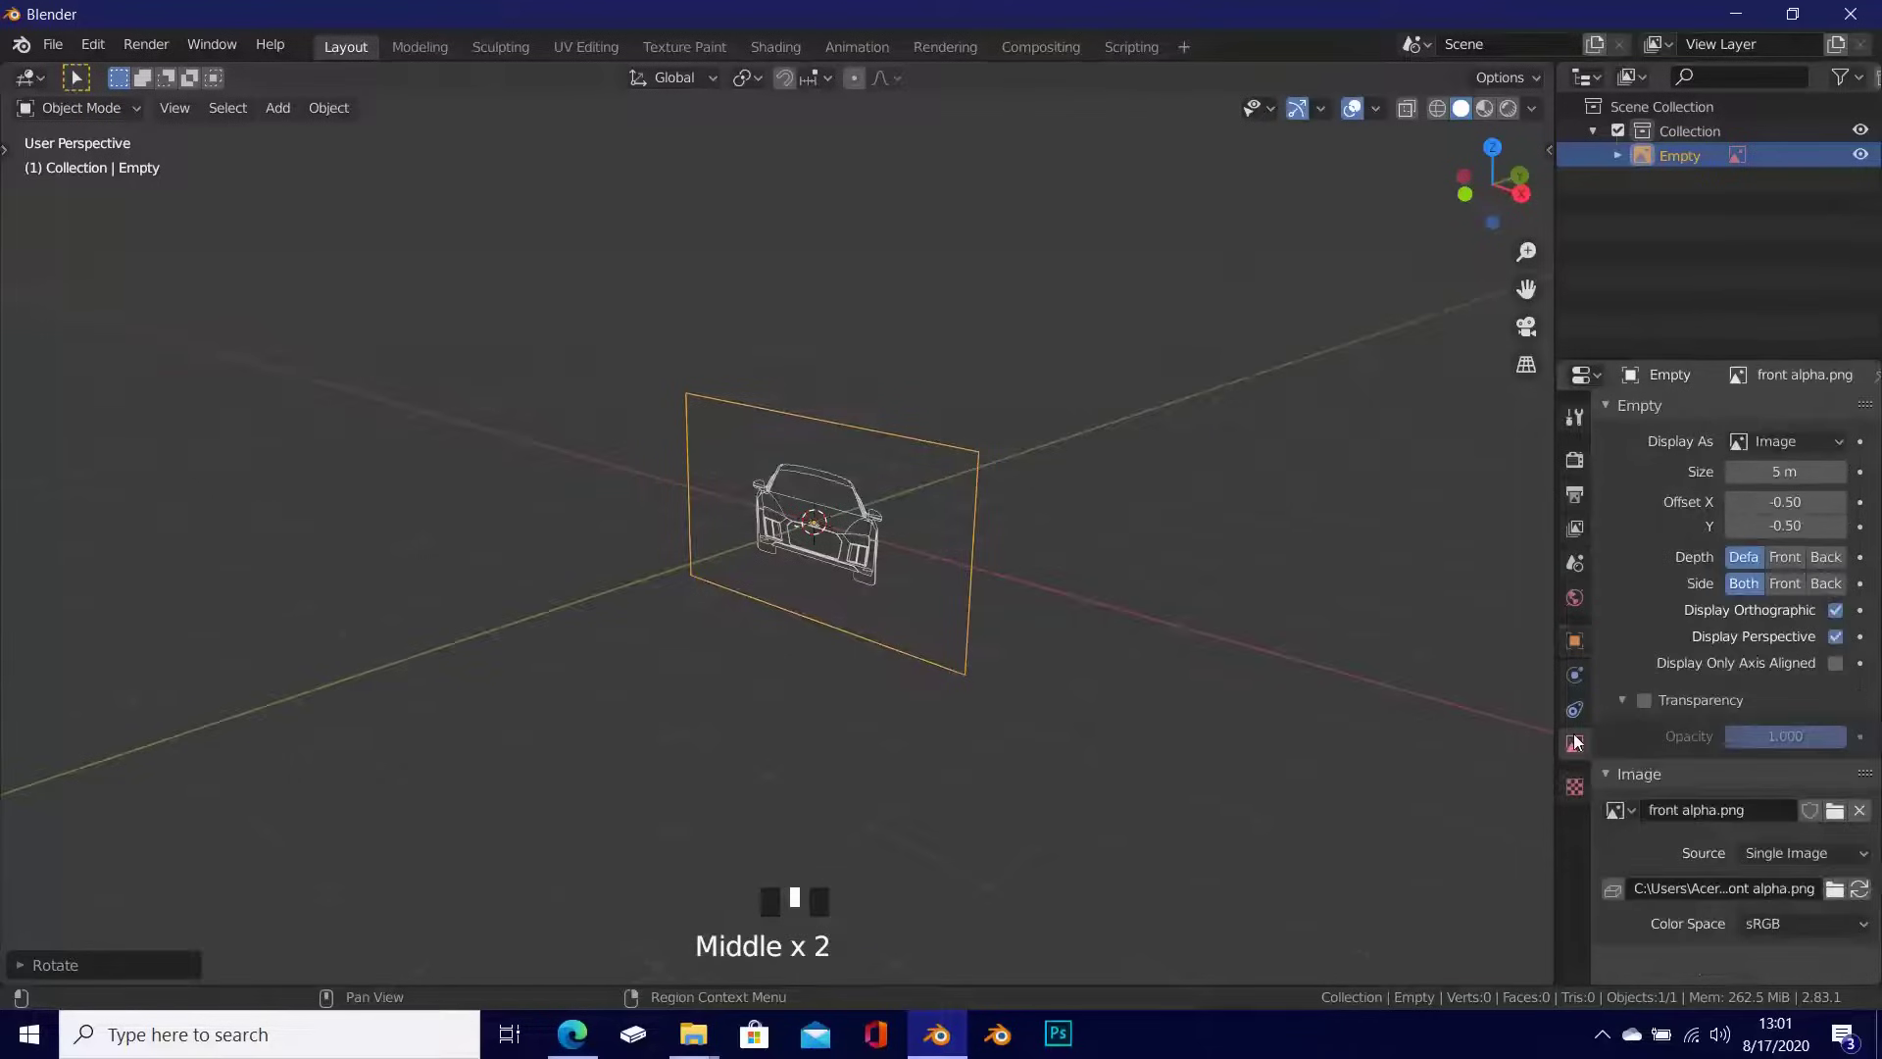
left_click(1640, 702)
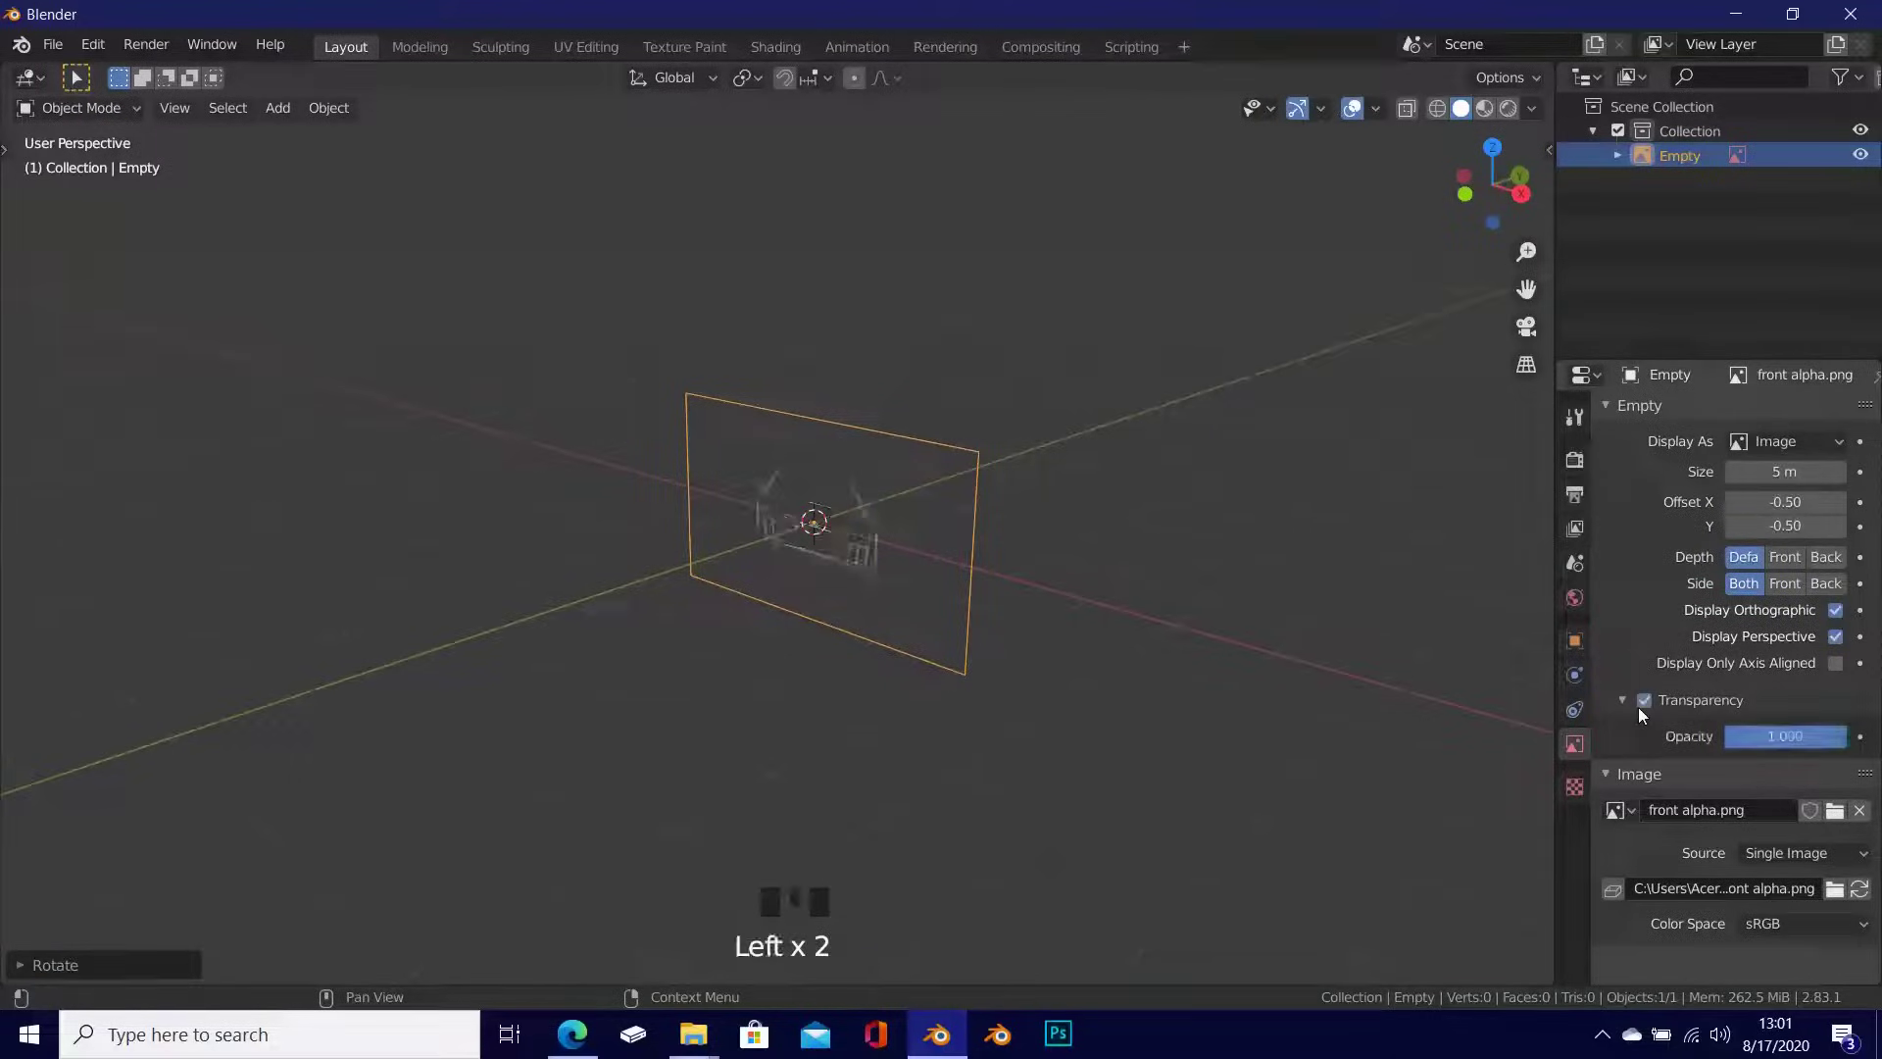
left_click(1778, 582)
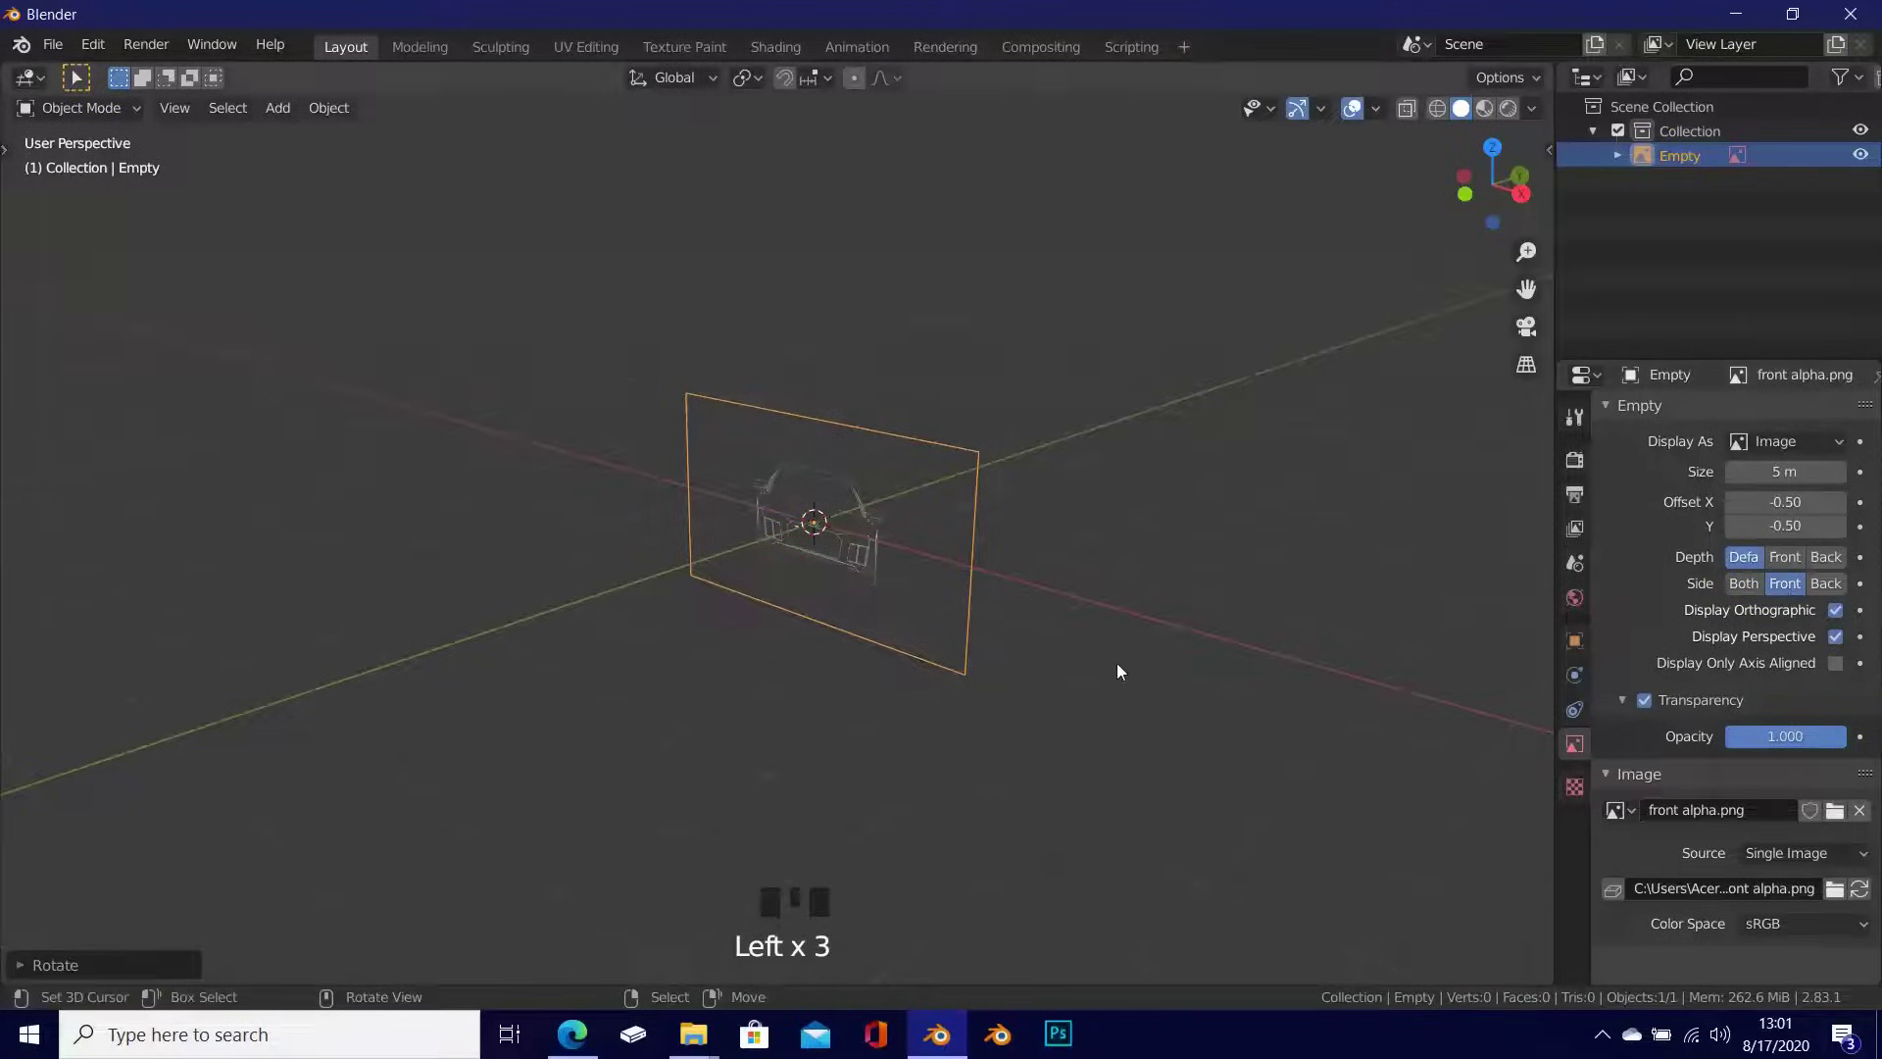
Step: Move the front reference image about 17.7 m along the positive Y axis, away from the origin
middle_click_drag(1121, 670, 756, 650)
scroll(882, 654, "up", 2)
scroll(756, 651, "up", 2)
scroll(749, 649, "down", 2)
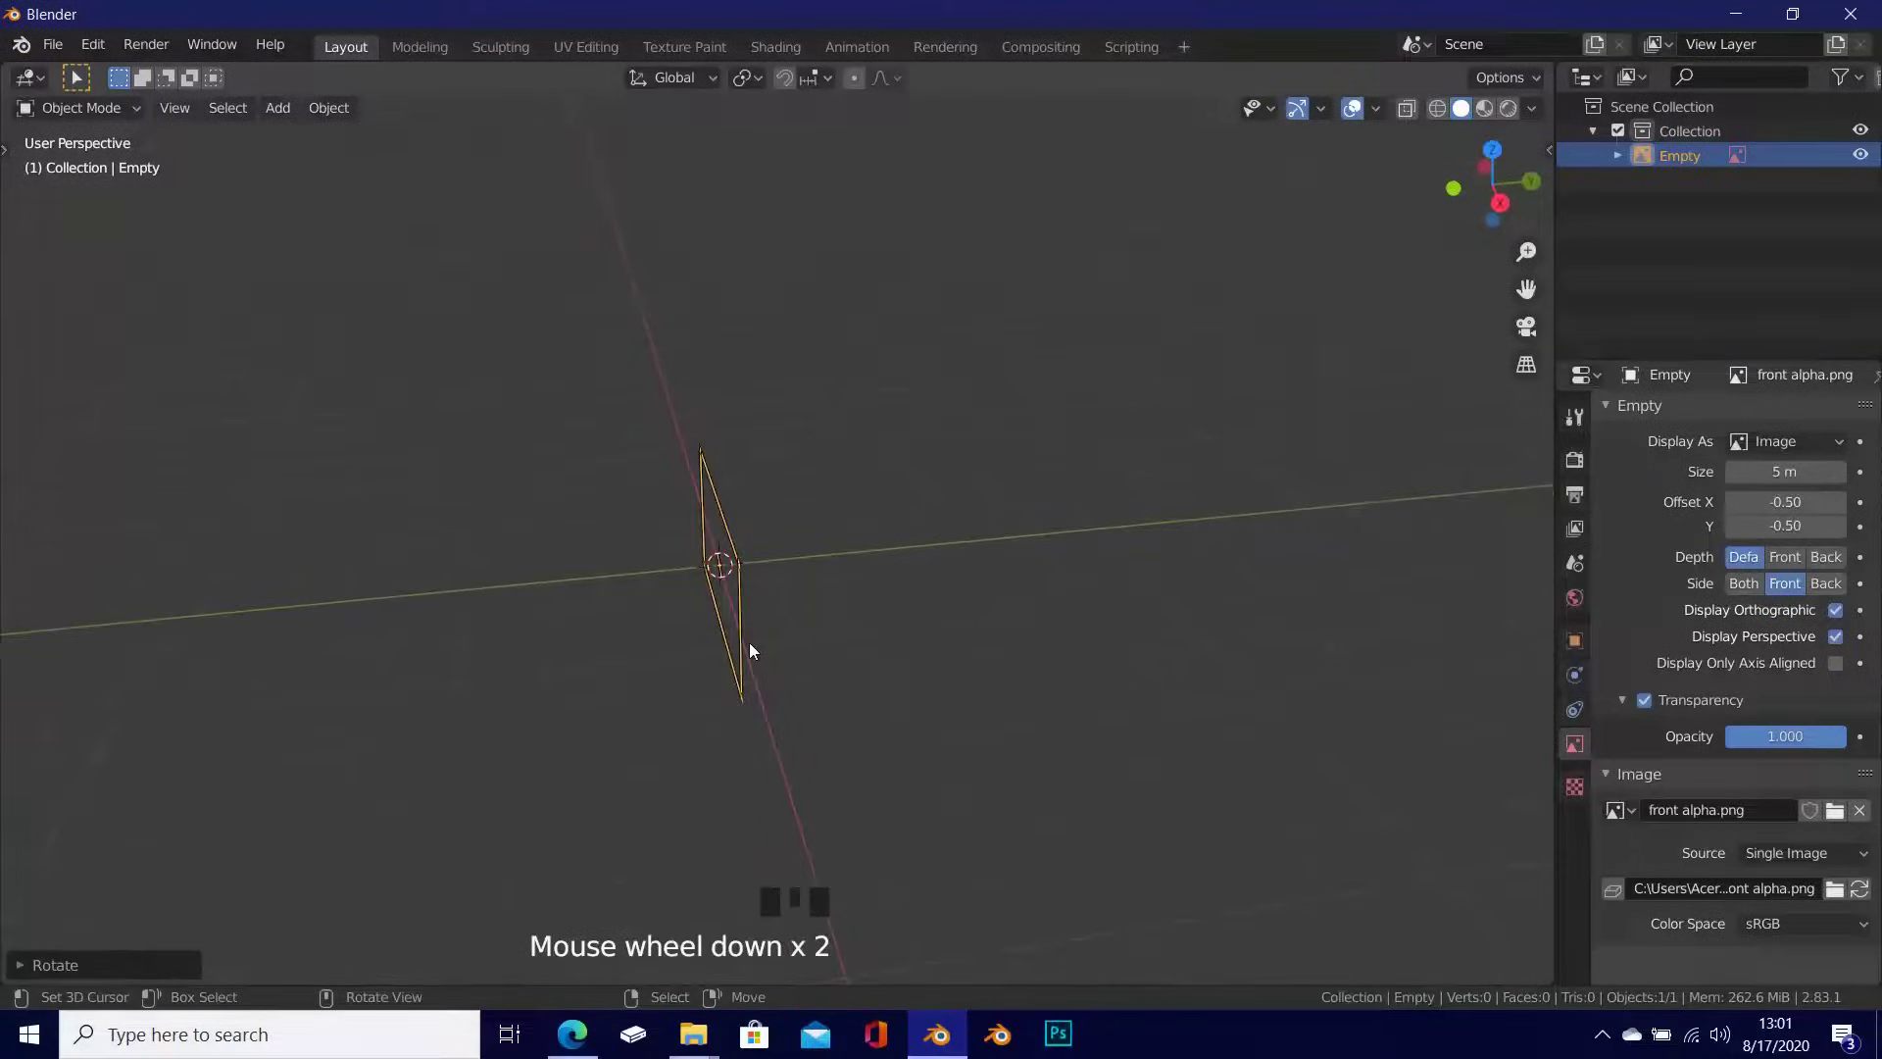
key("g")
key("y")
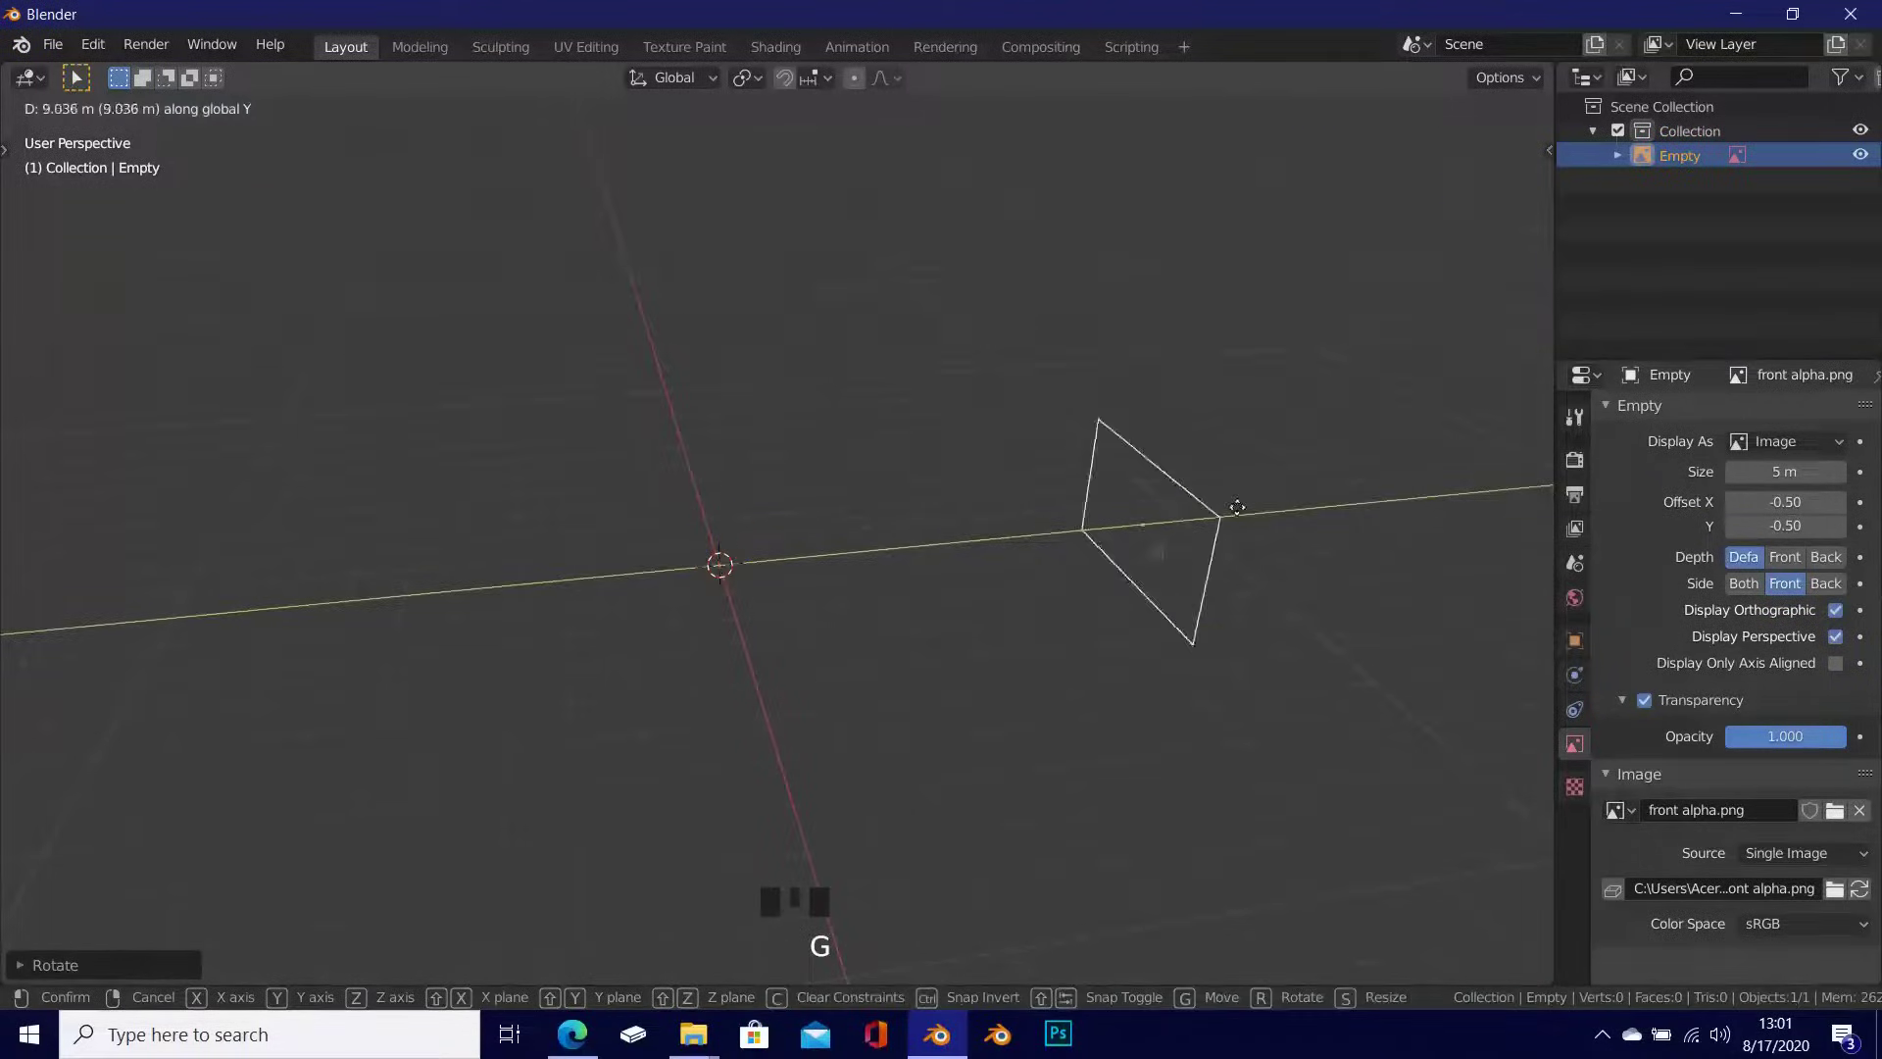
left_click(1496, 327)
Step: Turn off Display Perspective for the front reference image and check it in the front orthographic view
scroll(1311, 416, "down", 2)
middle_click_drag(1310, 416, 991, 588, "shift")
scroll(991, 638, "up", 2)
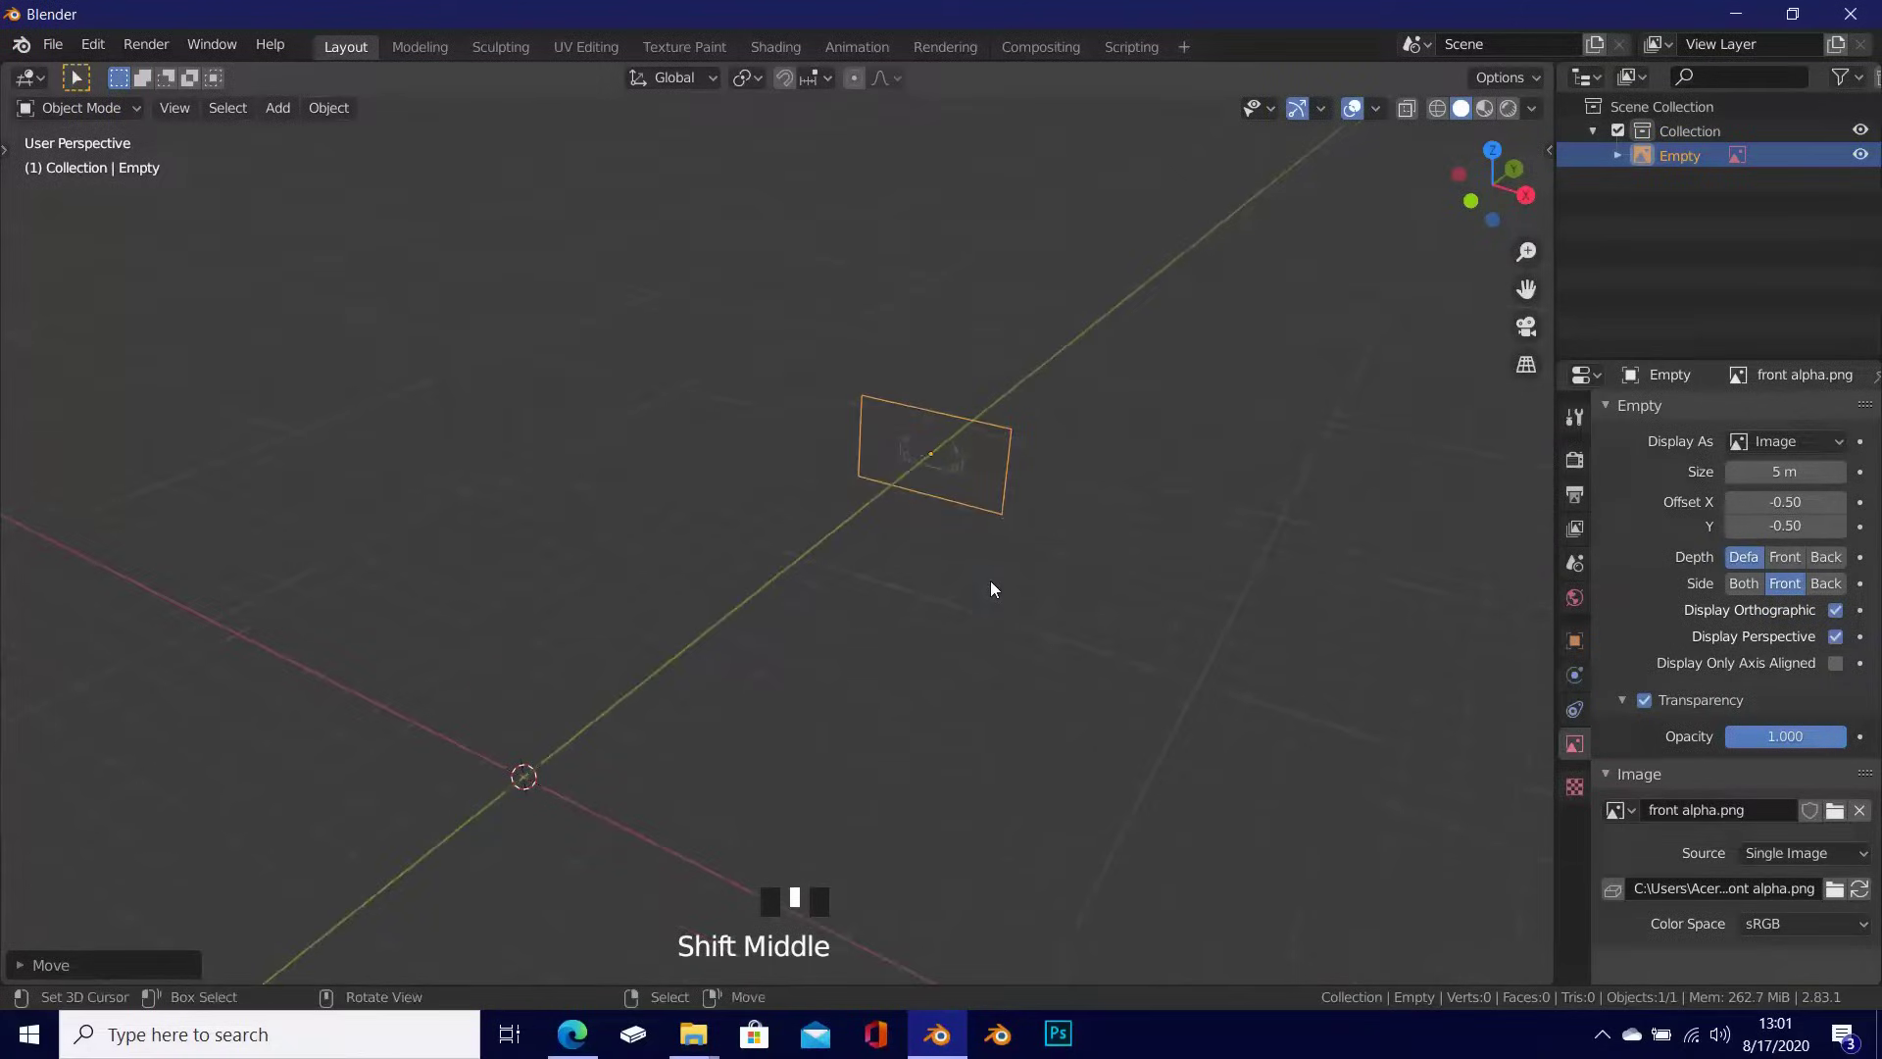
left_click(1835, 637)
middle_click_drag(932, 680, 978, 640, "shift")
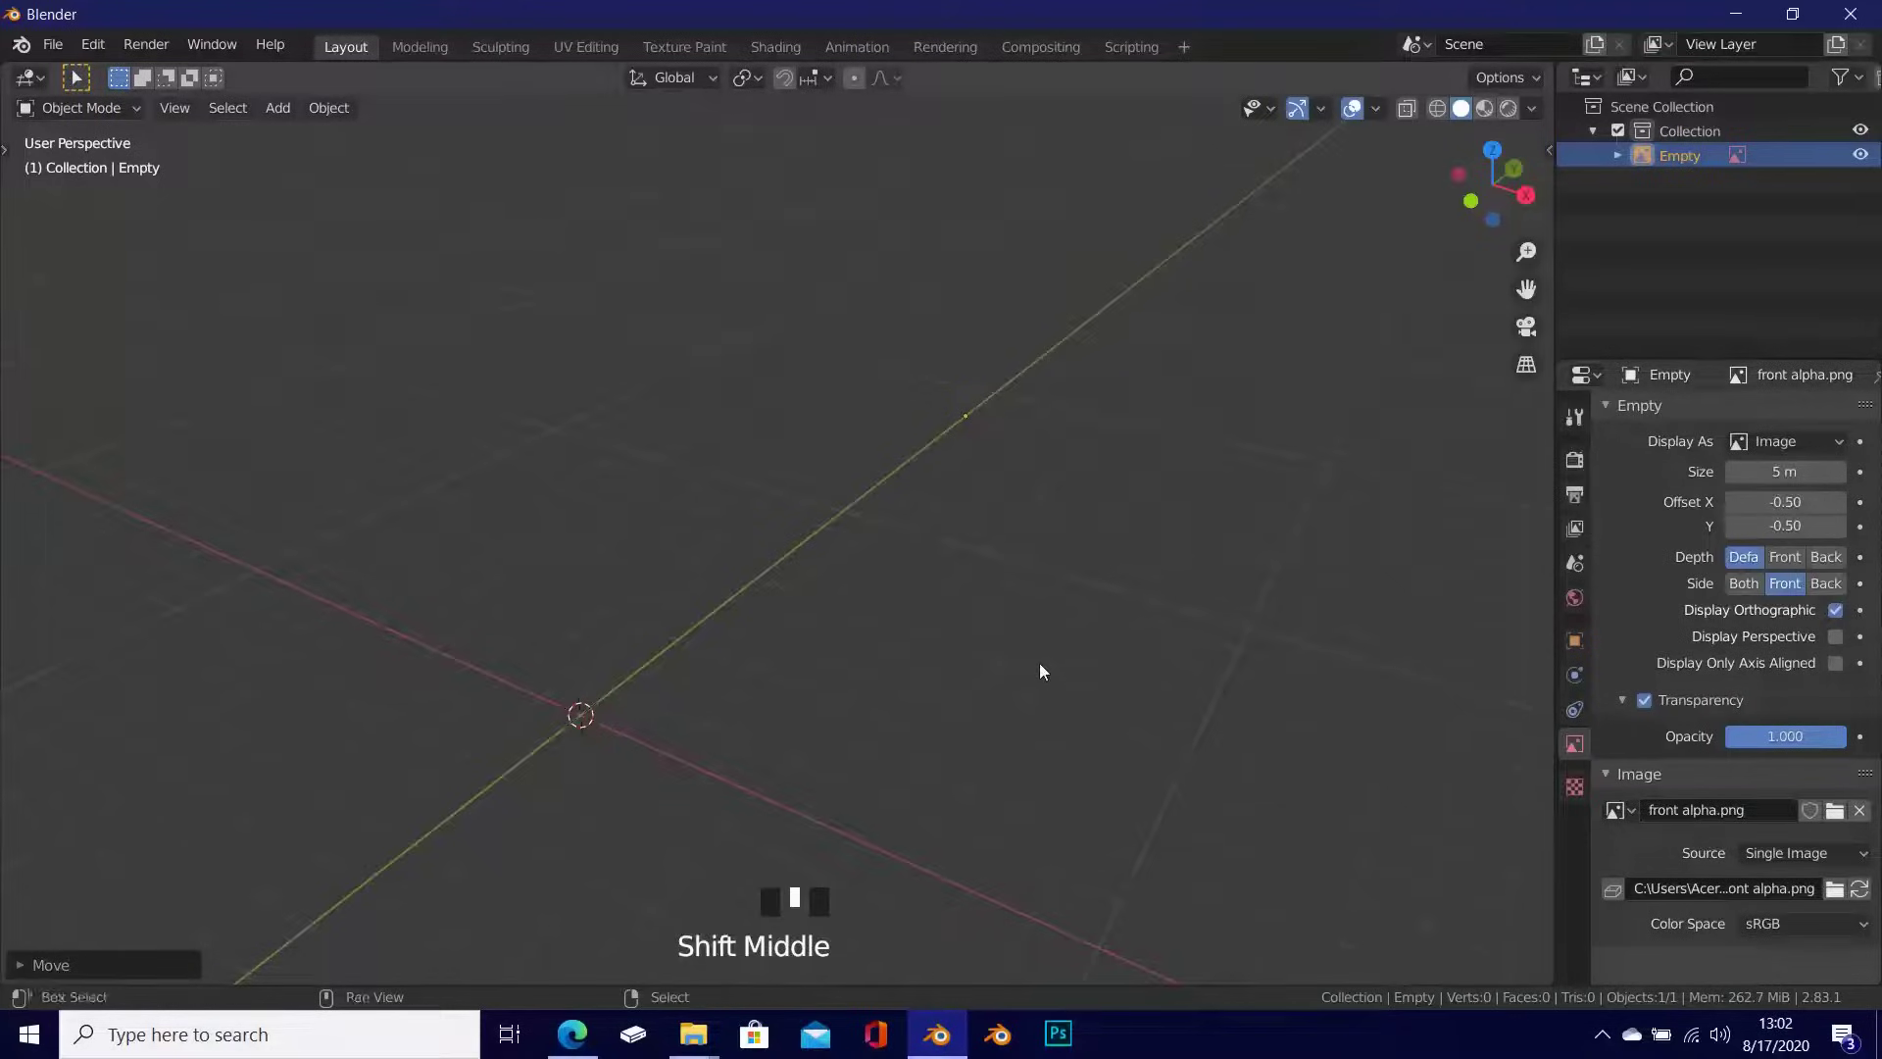
middle_click_drag(1039, 663, 939, 666, "shift")
key("KP_5")
scroll(659, 616, "up", 7)
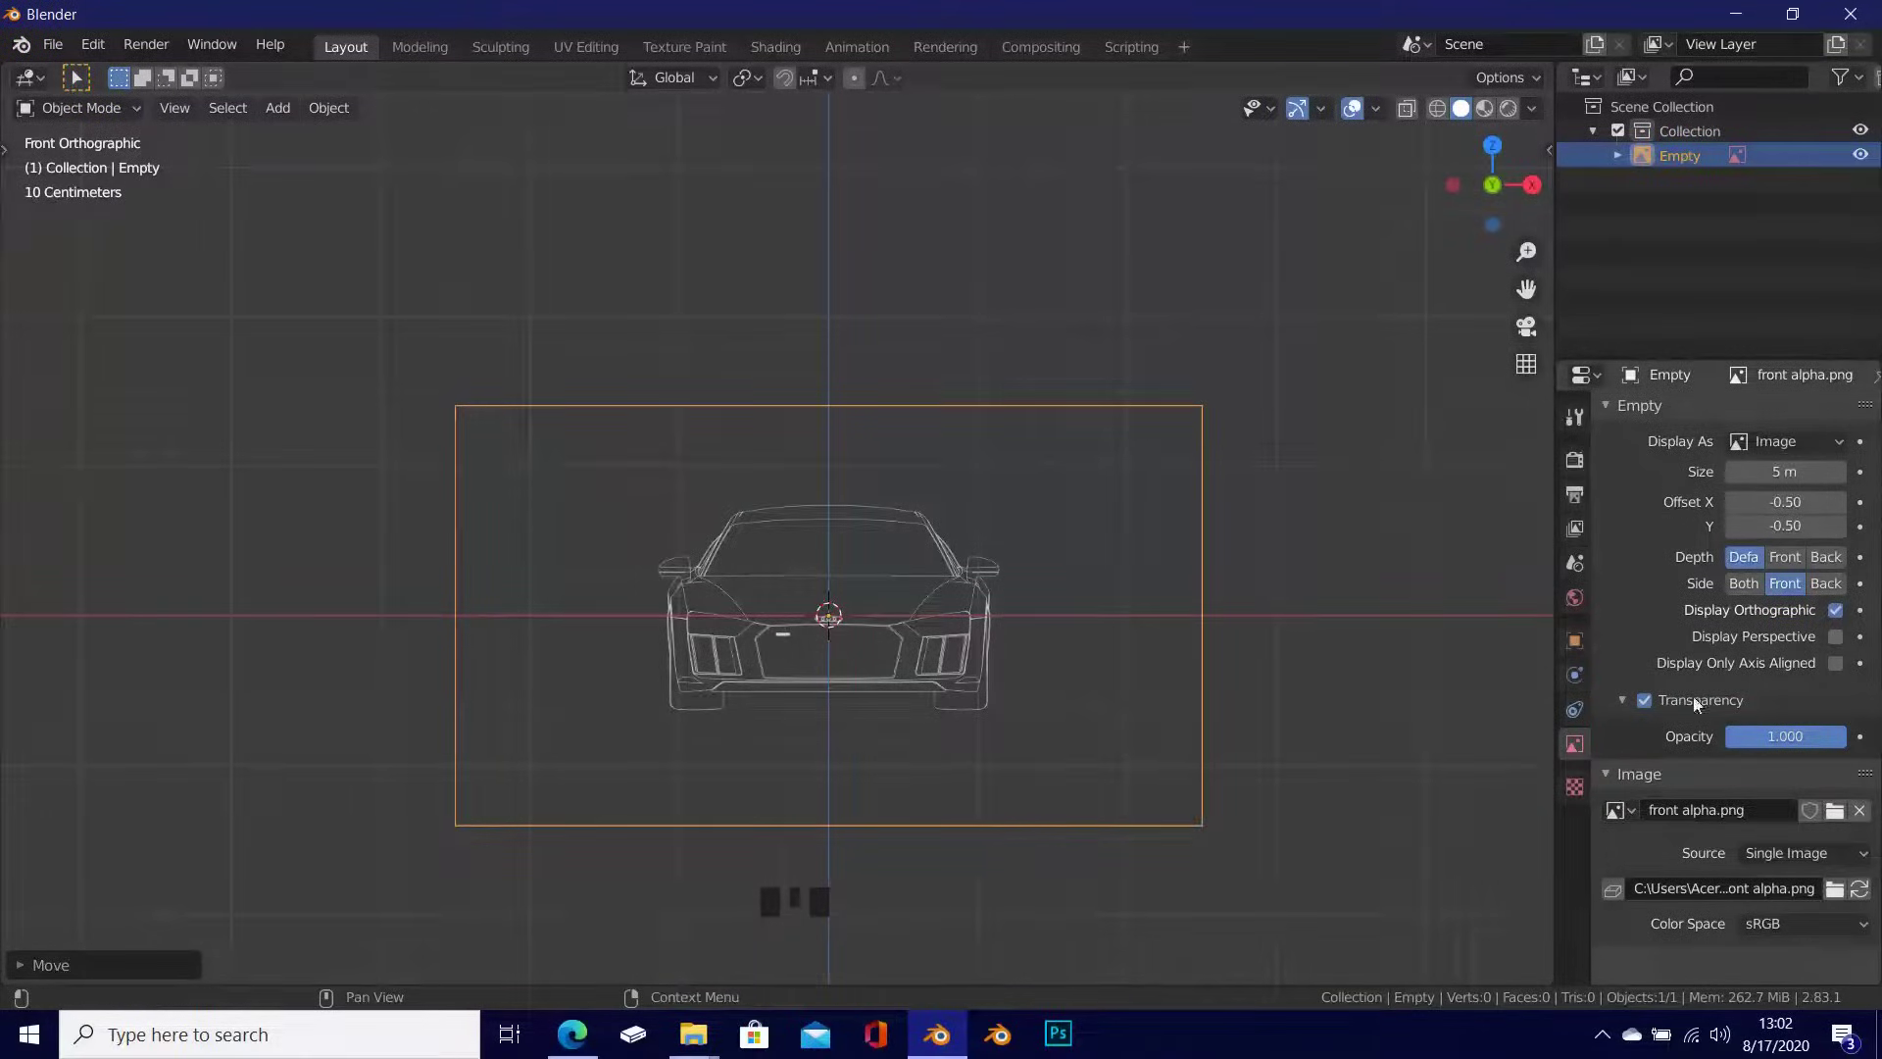
Step: Turn off Selectable in the front reference image's visibility settings
left_click(1576, 639)
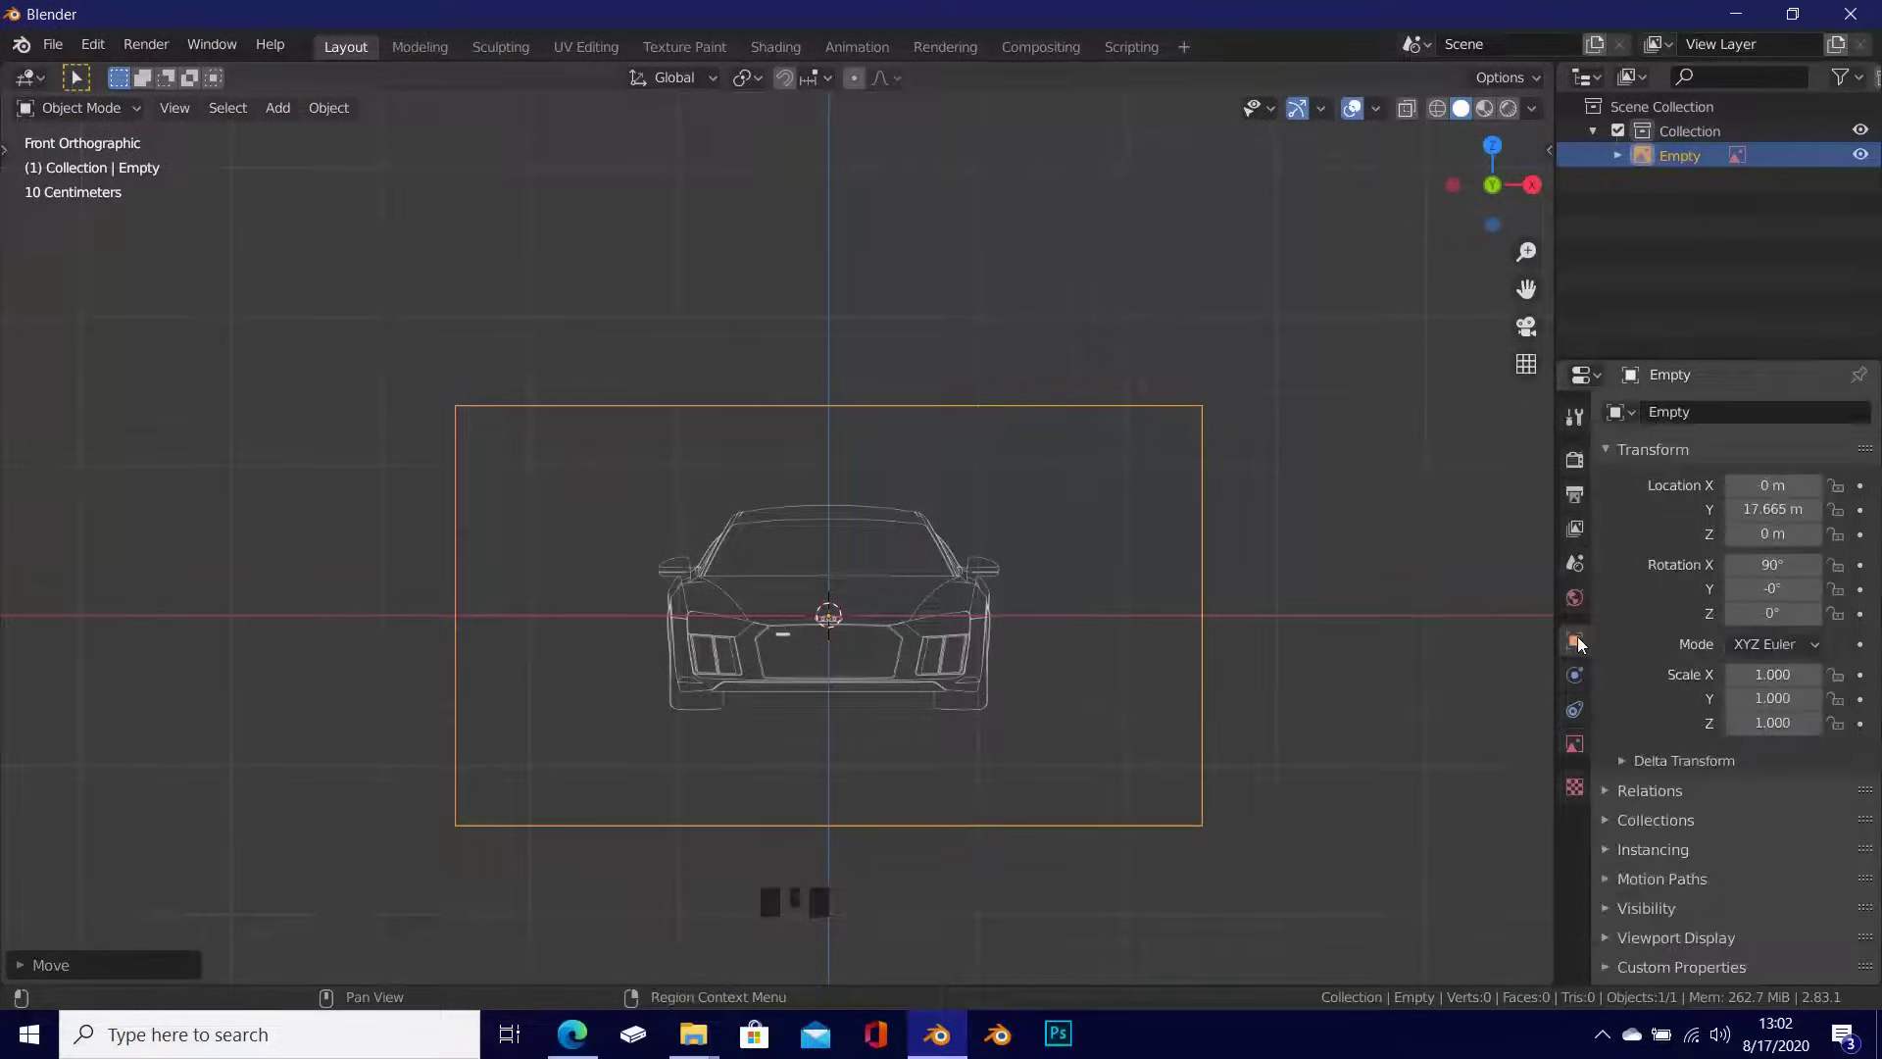
left_click(1615, 898)
scroll(1695, 791, "down", 2)
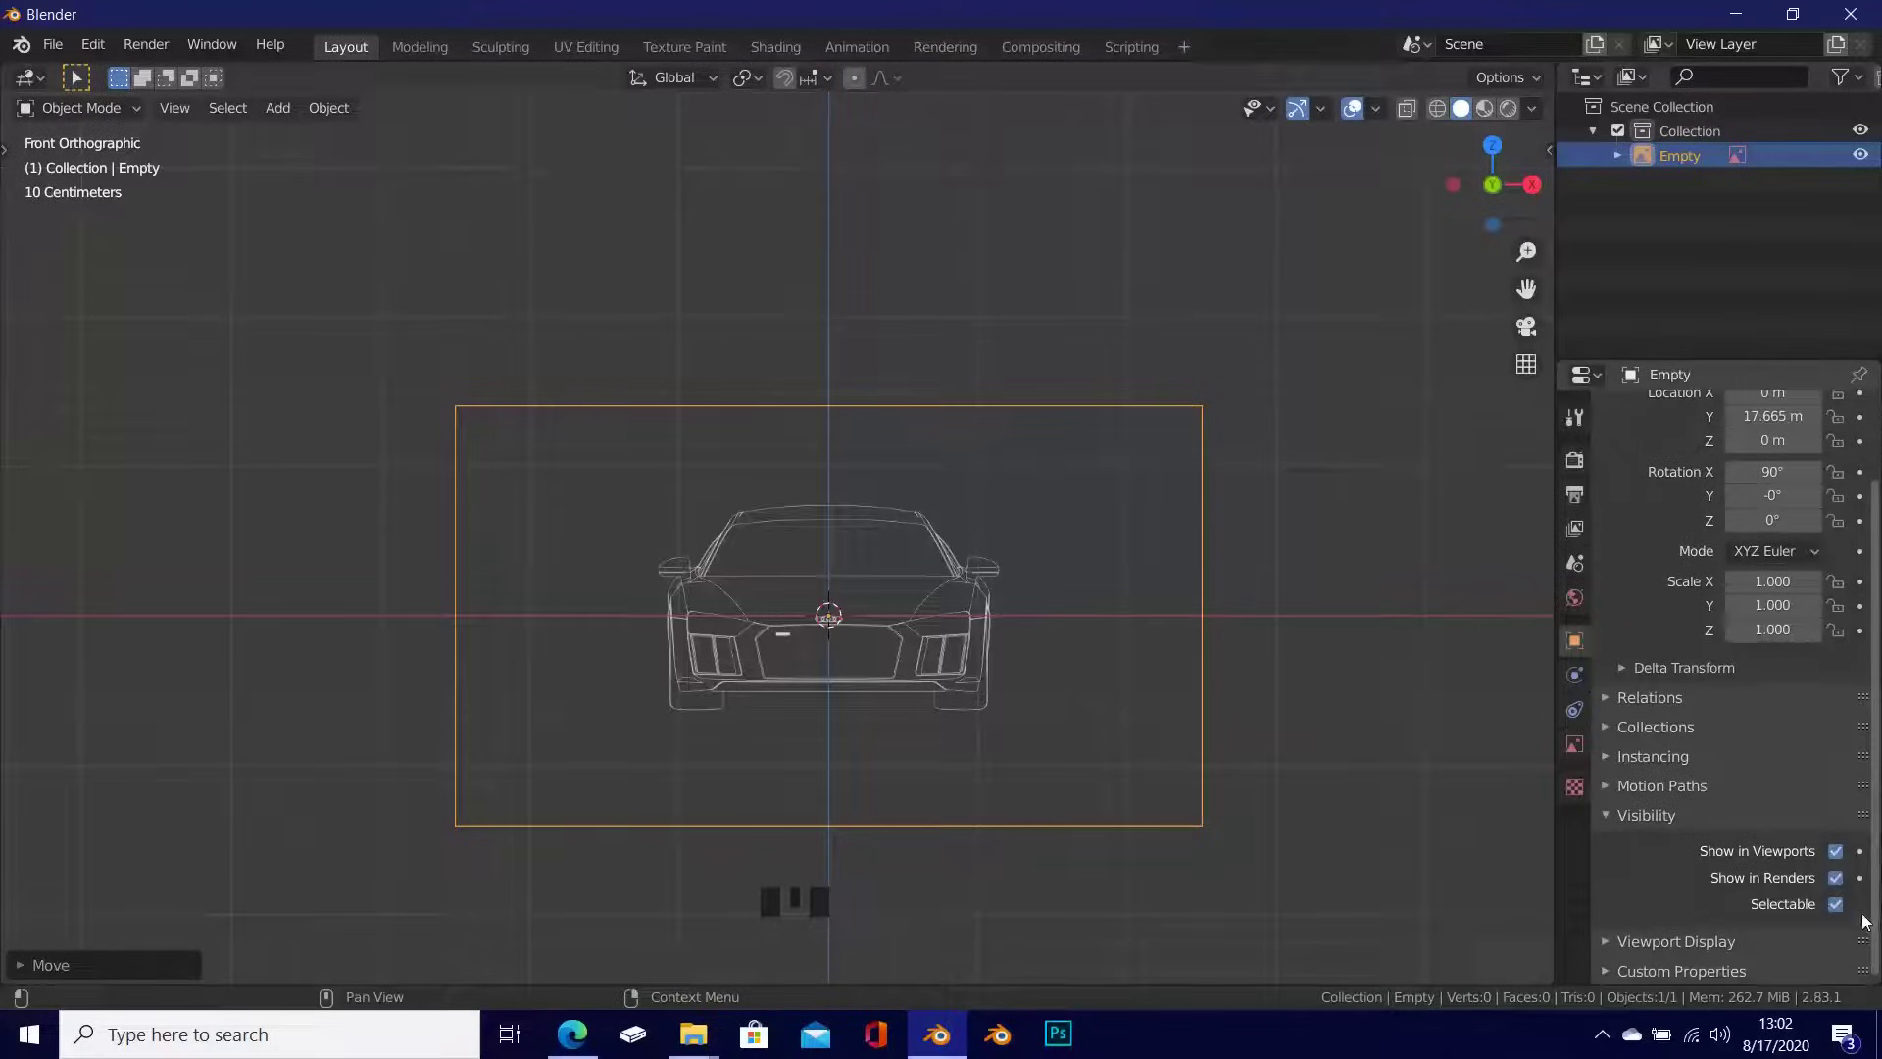
scroll(1835, 903, "down", 6)
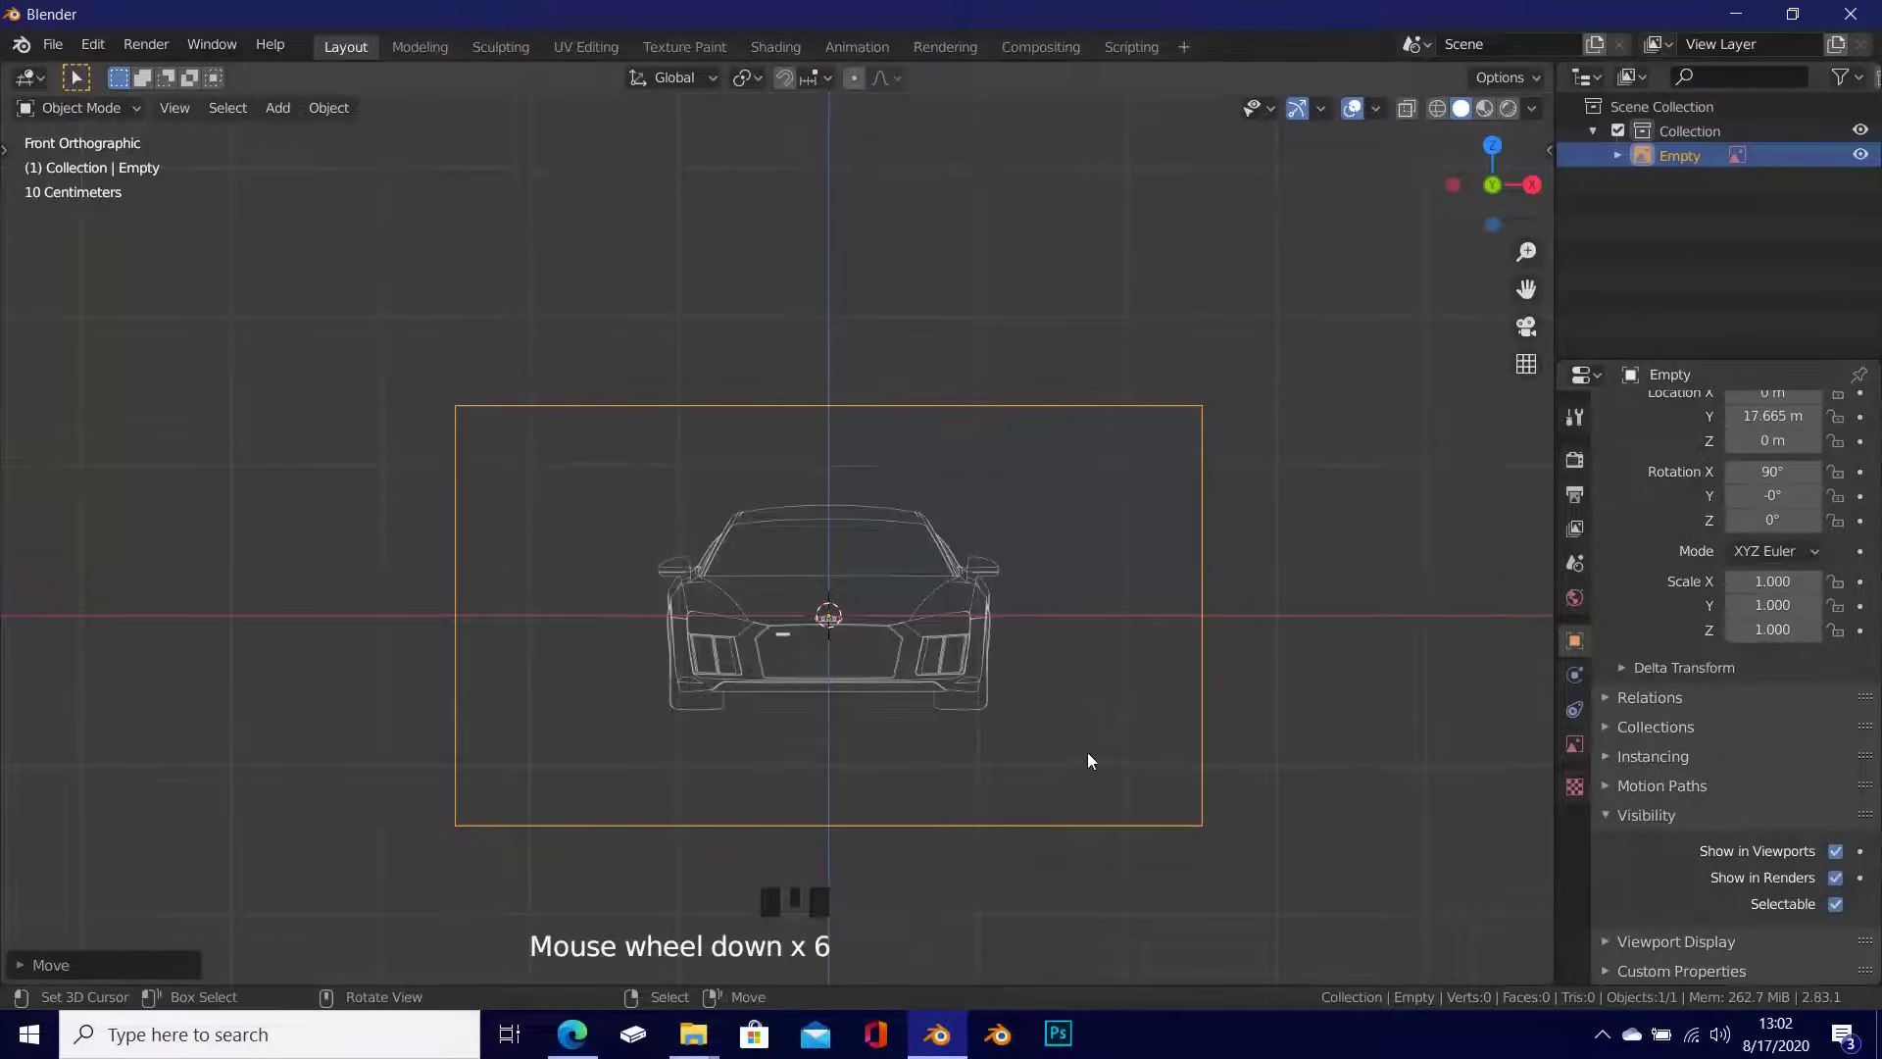
key("g")
right_click(1114, 686)
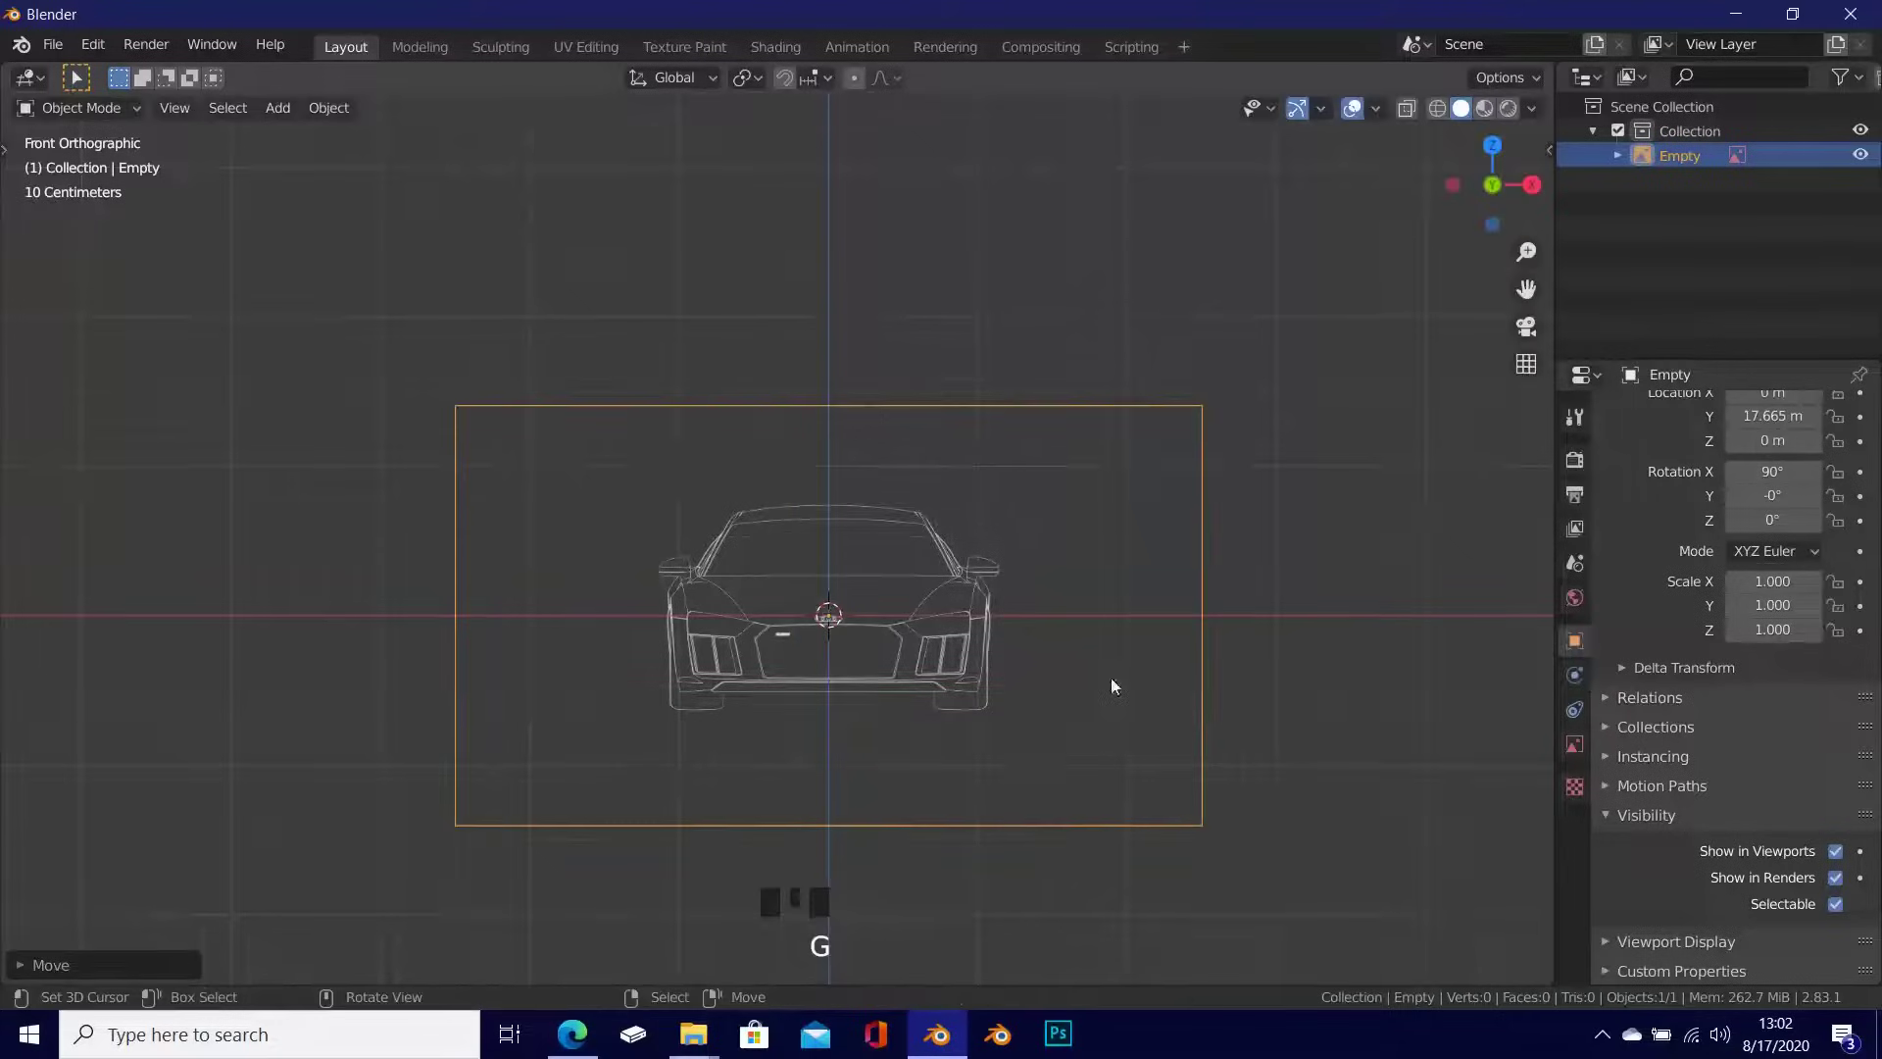
left_click(1835, 902)
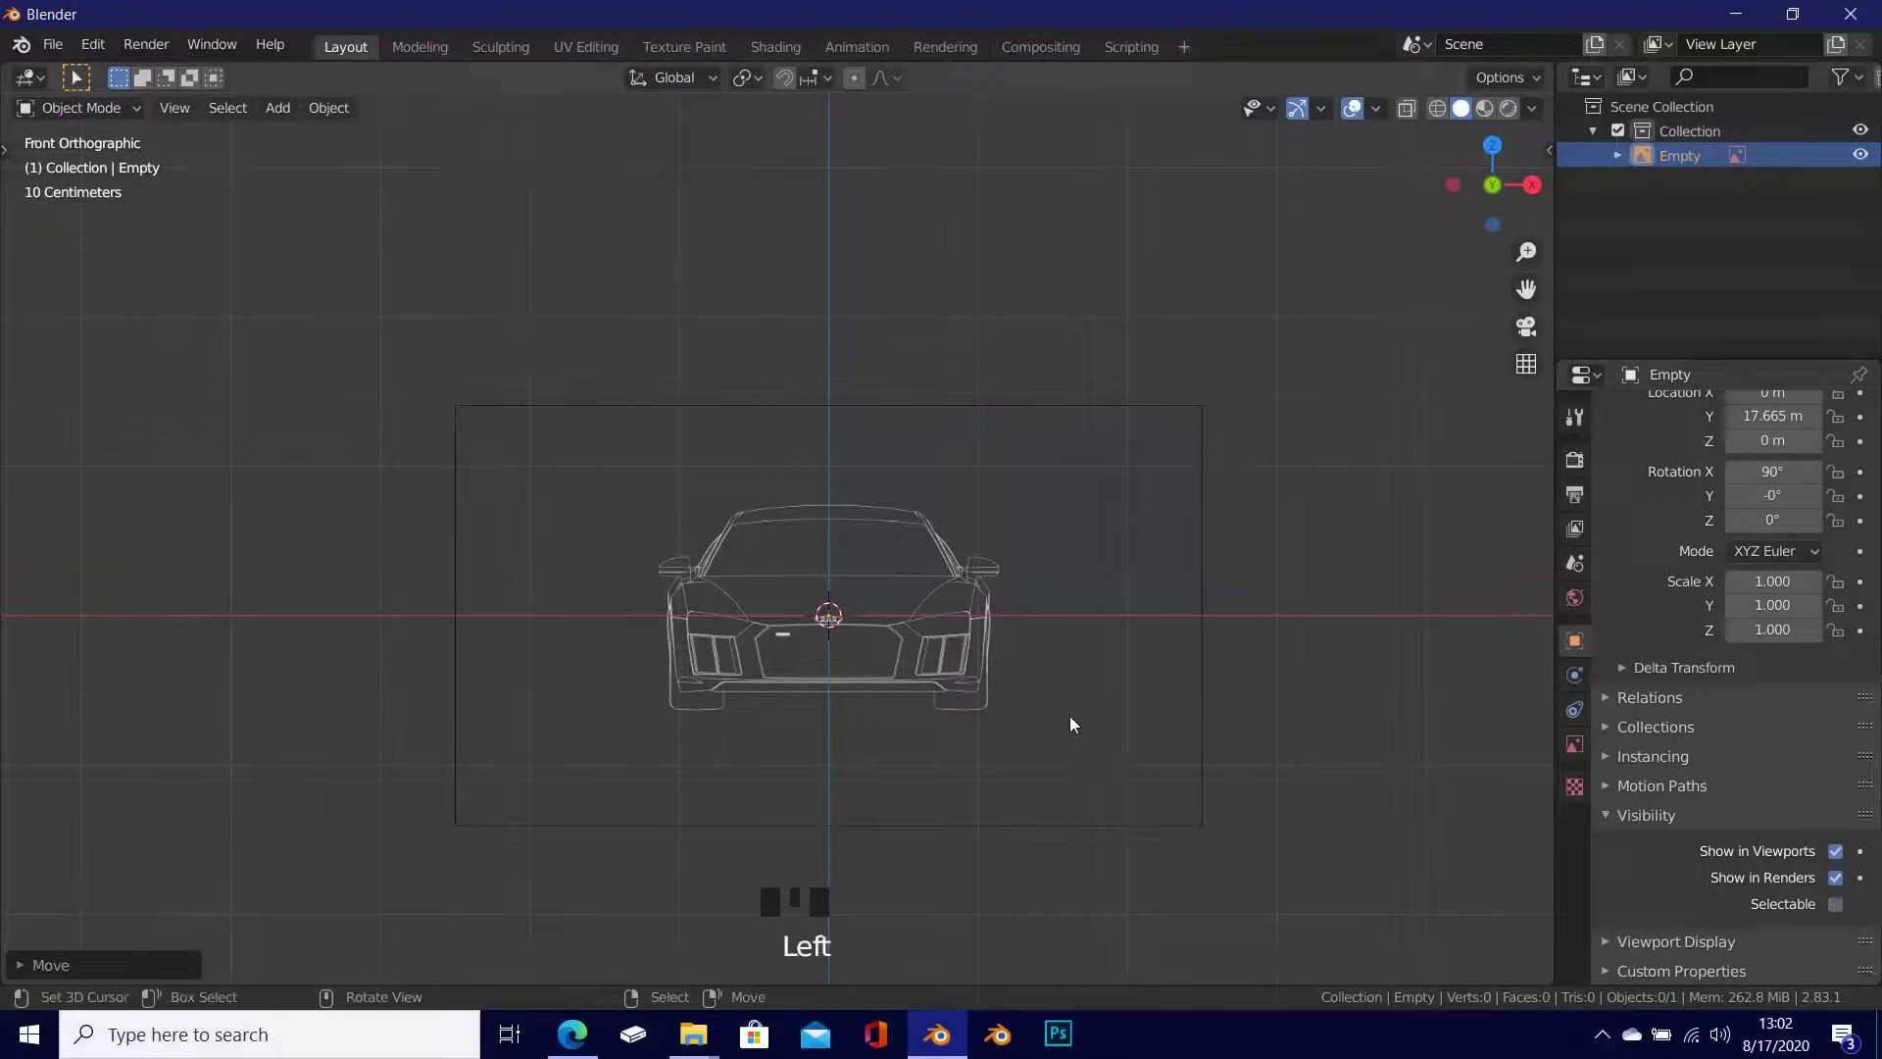
Step: Add side alpha.png from the Audi R8 V10 Plus folder as a reference image
middle_click_drag(1068, 716, 946, 718)
scroll(908, 679, "down", 3)
key("KP_5")
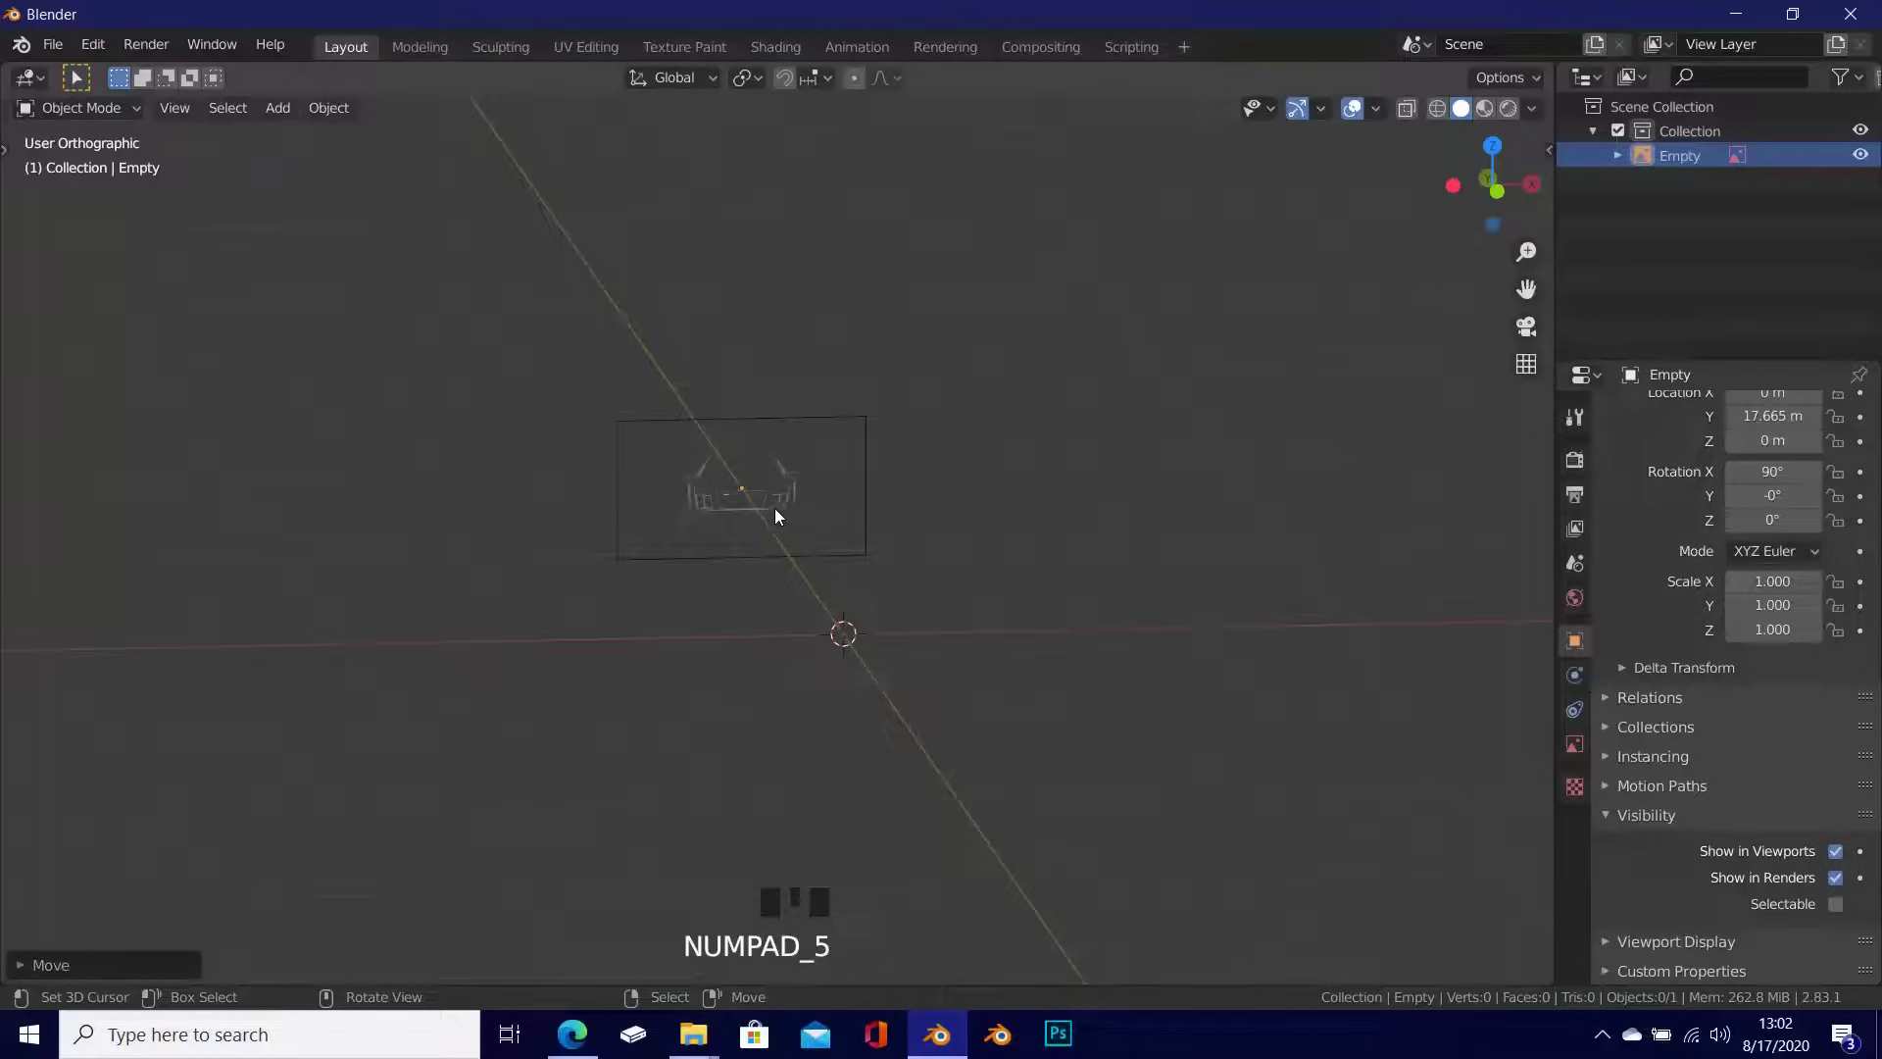
middle_click_drag(806, 537, 808, 633, "shift")
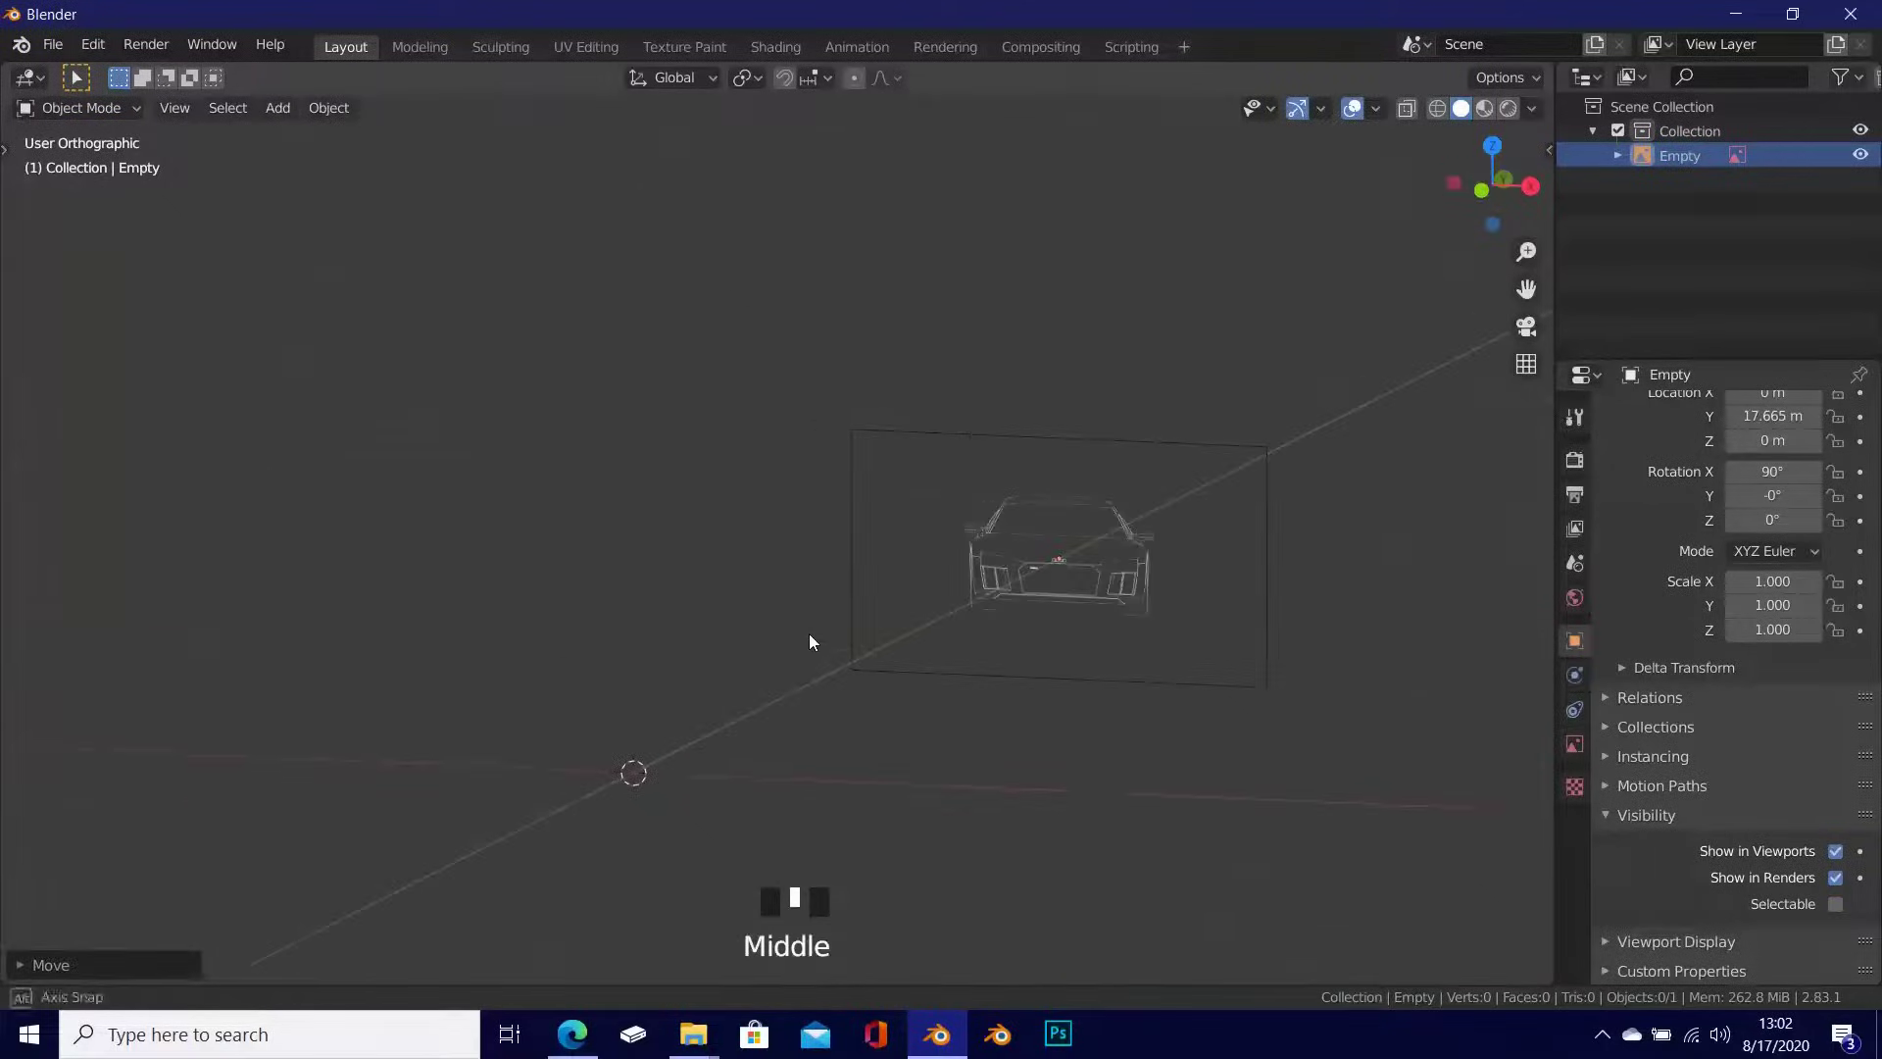
middle_click_drag(1049, 563, 763, 629, "shift")
scroll(731, 693, "down", 2)
key("shift+a")
mouse_move(833, 612)
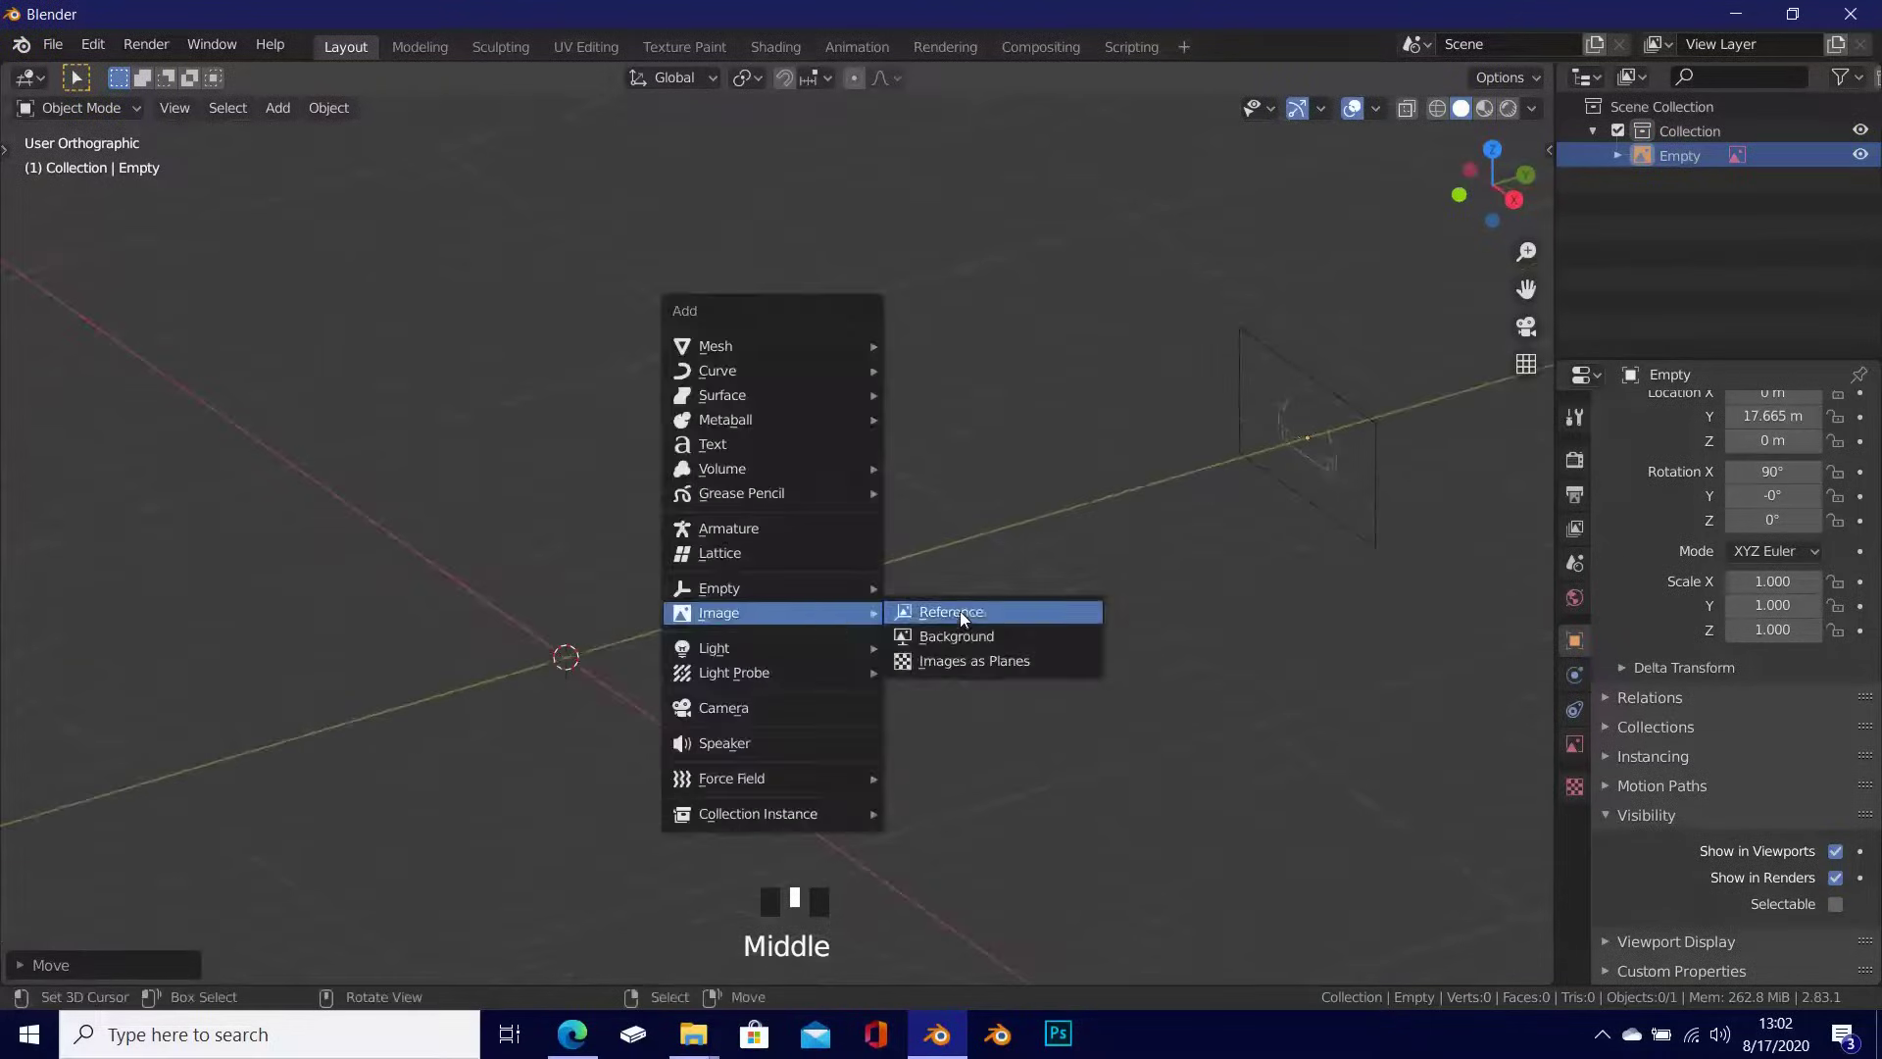
left_click(980, 610)
double_click(731, 214)
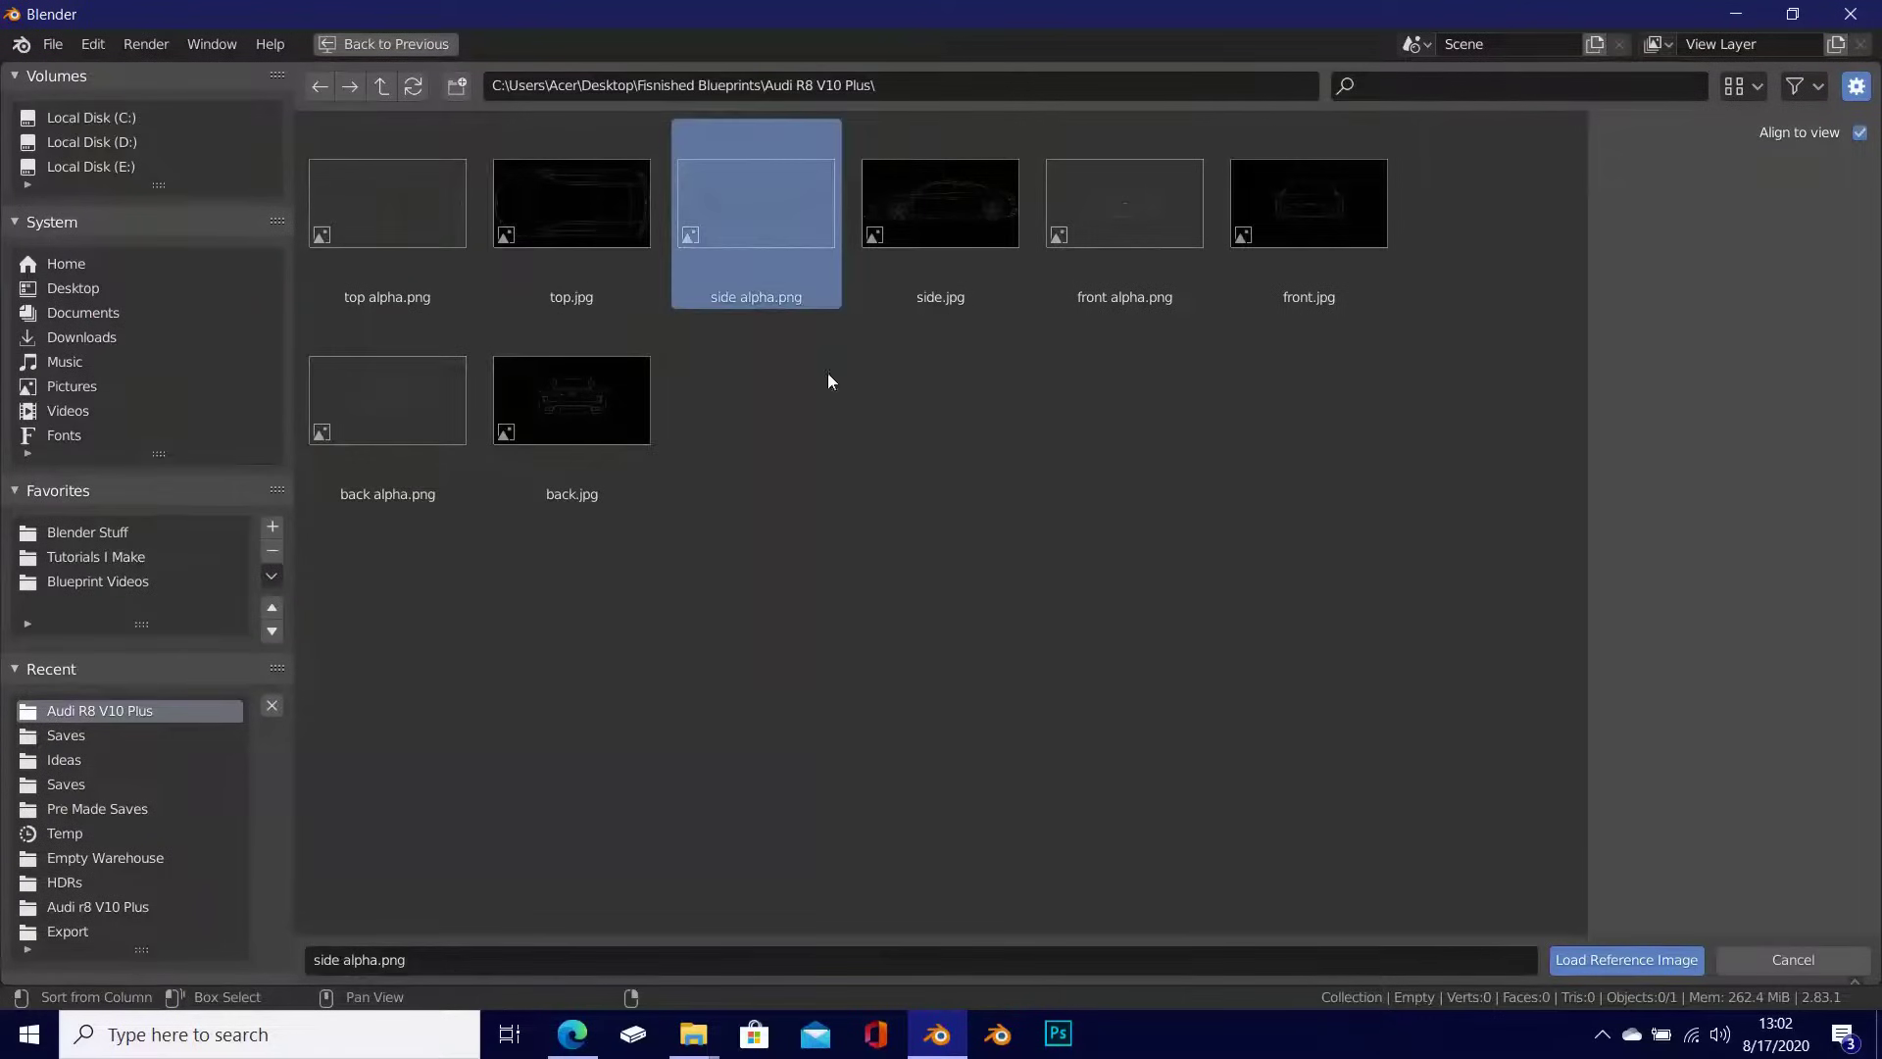
Step: Clear the side reference image's rotation so it lies flat on the grid
middle_click_drag(903, 690, 878, 581, "shift")
middle_click_drag(1027, 538, 909, 614)
key("alt+r")
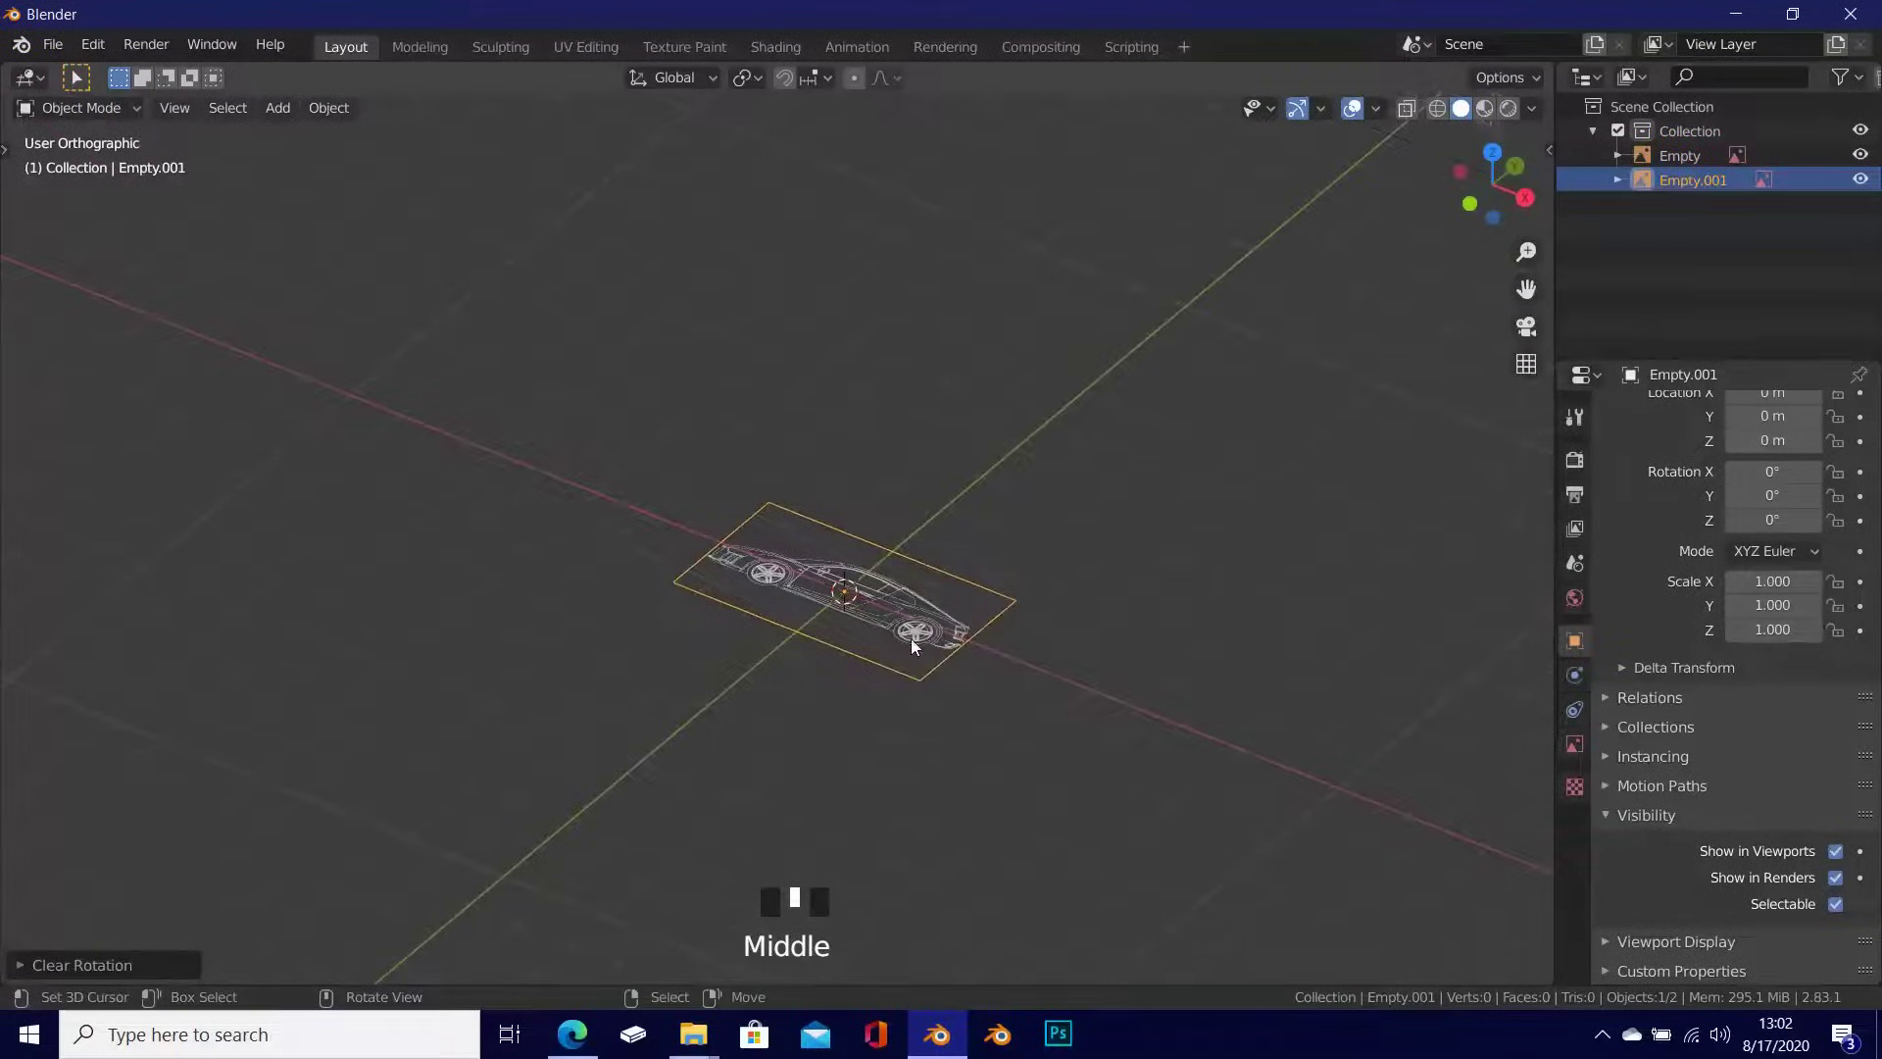
scroll(886, 574, "up", 2)
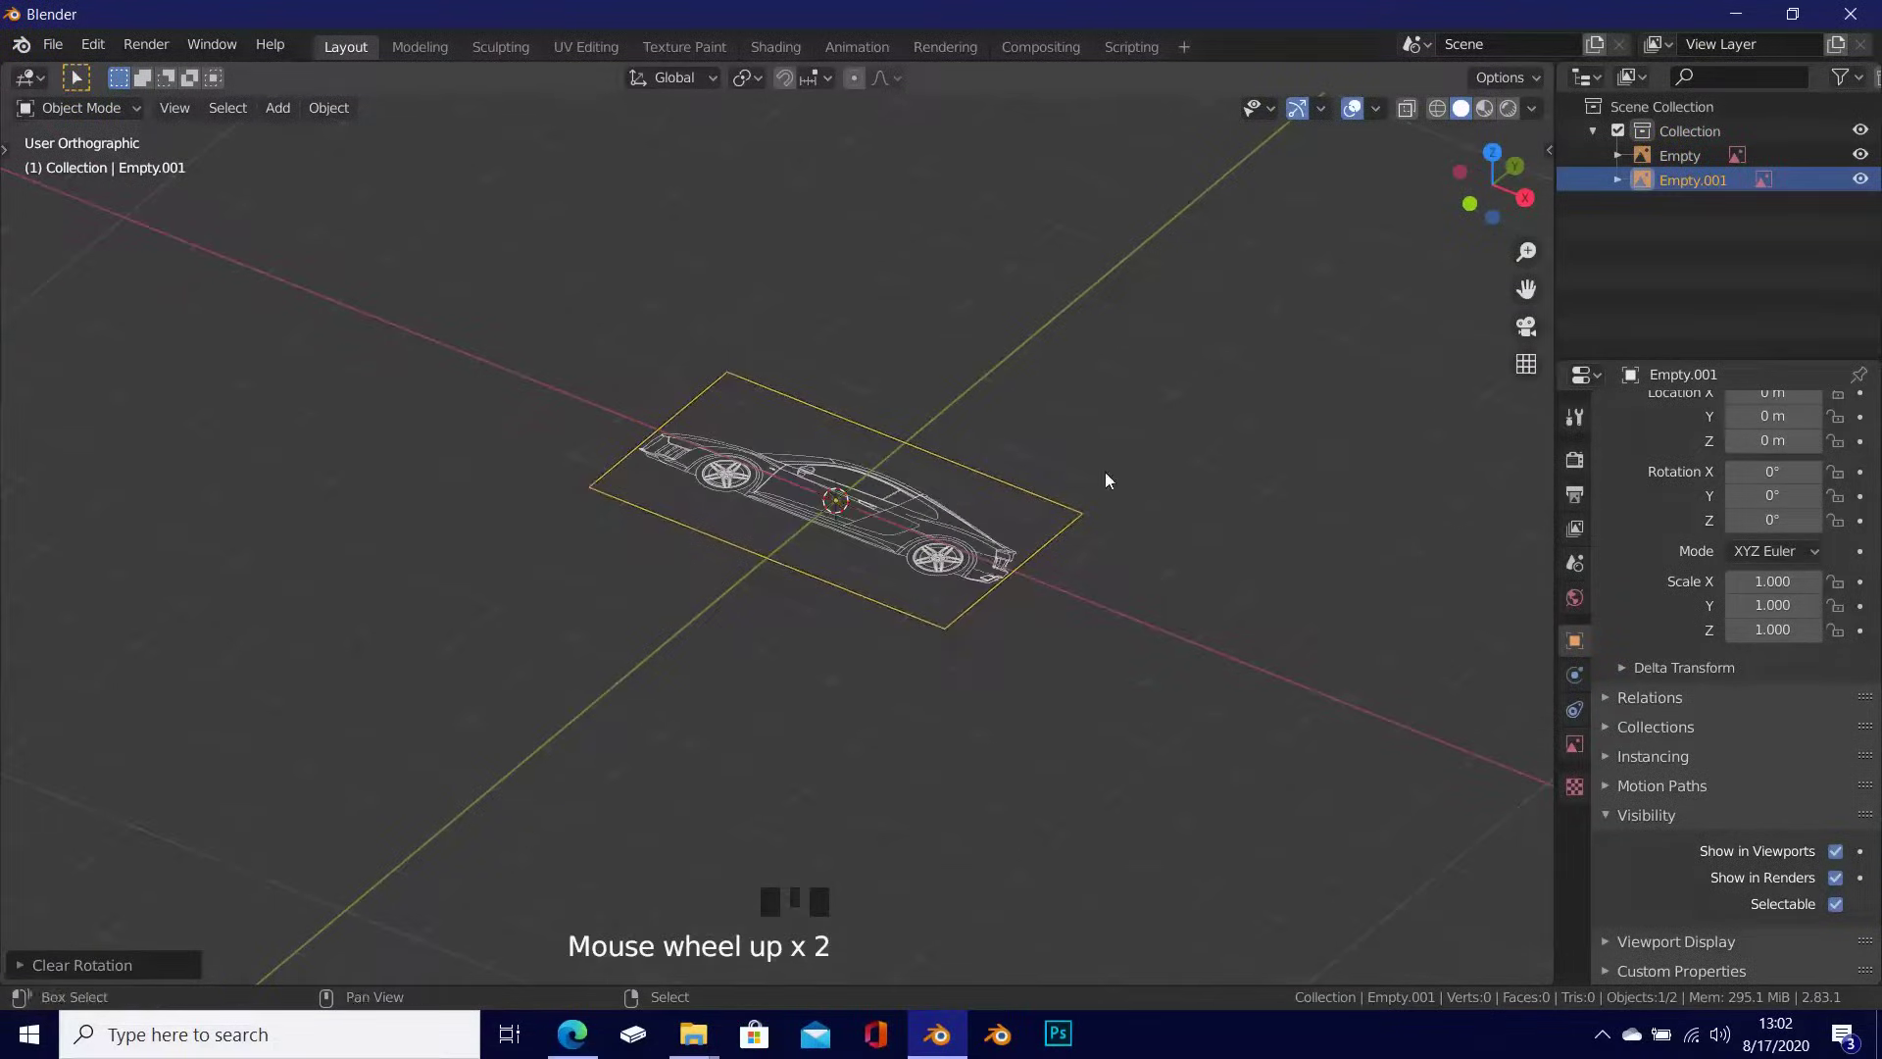
key("shift+s")
left_click(969, 551)
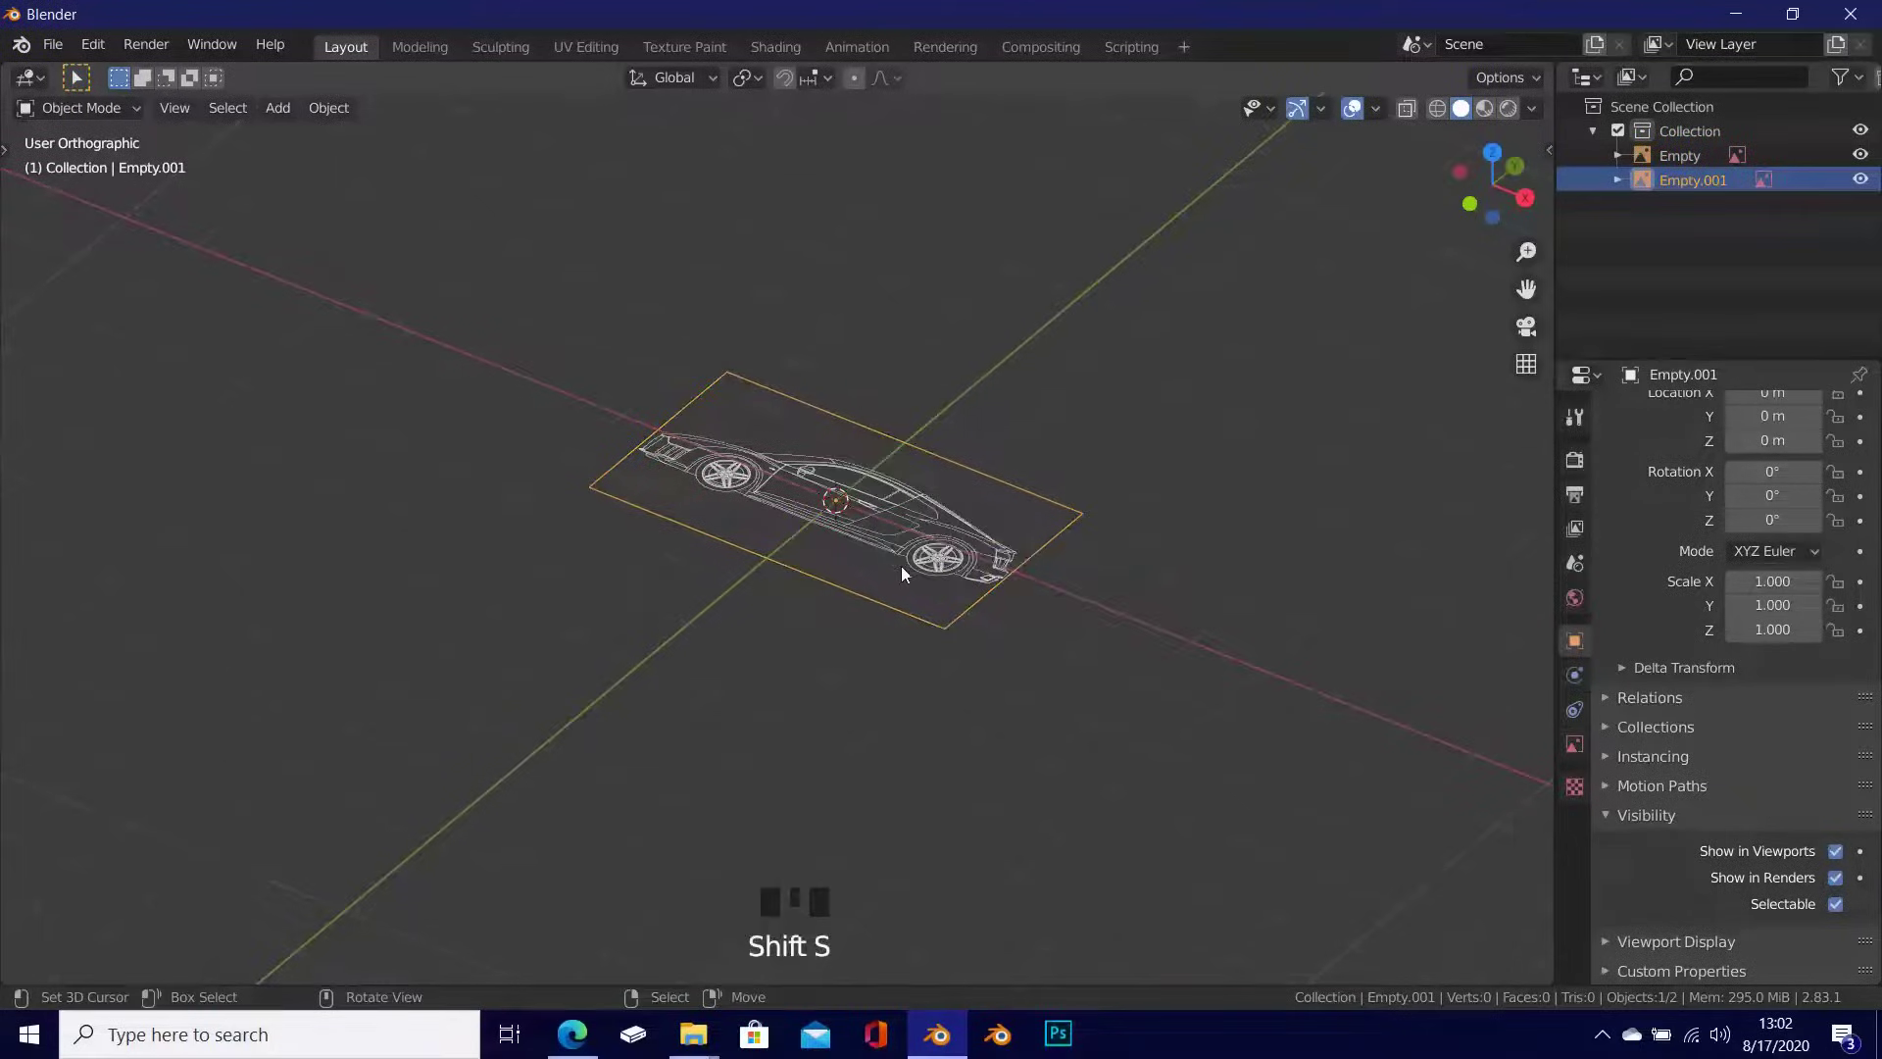
scroll(902, 567, "down", 1)
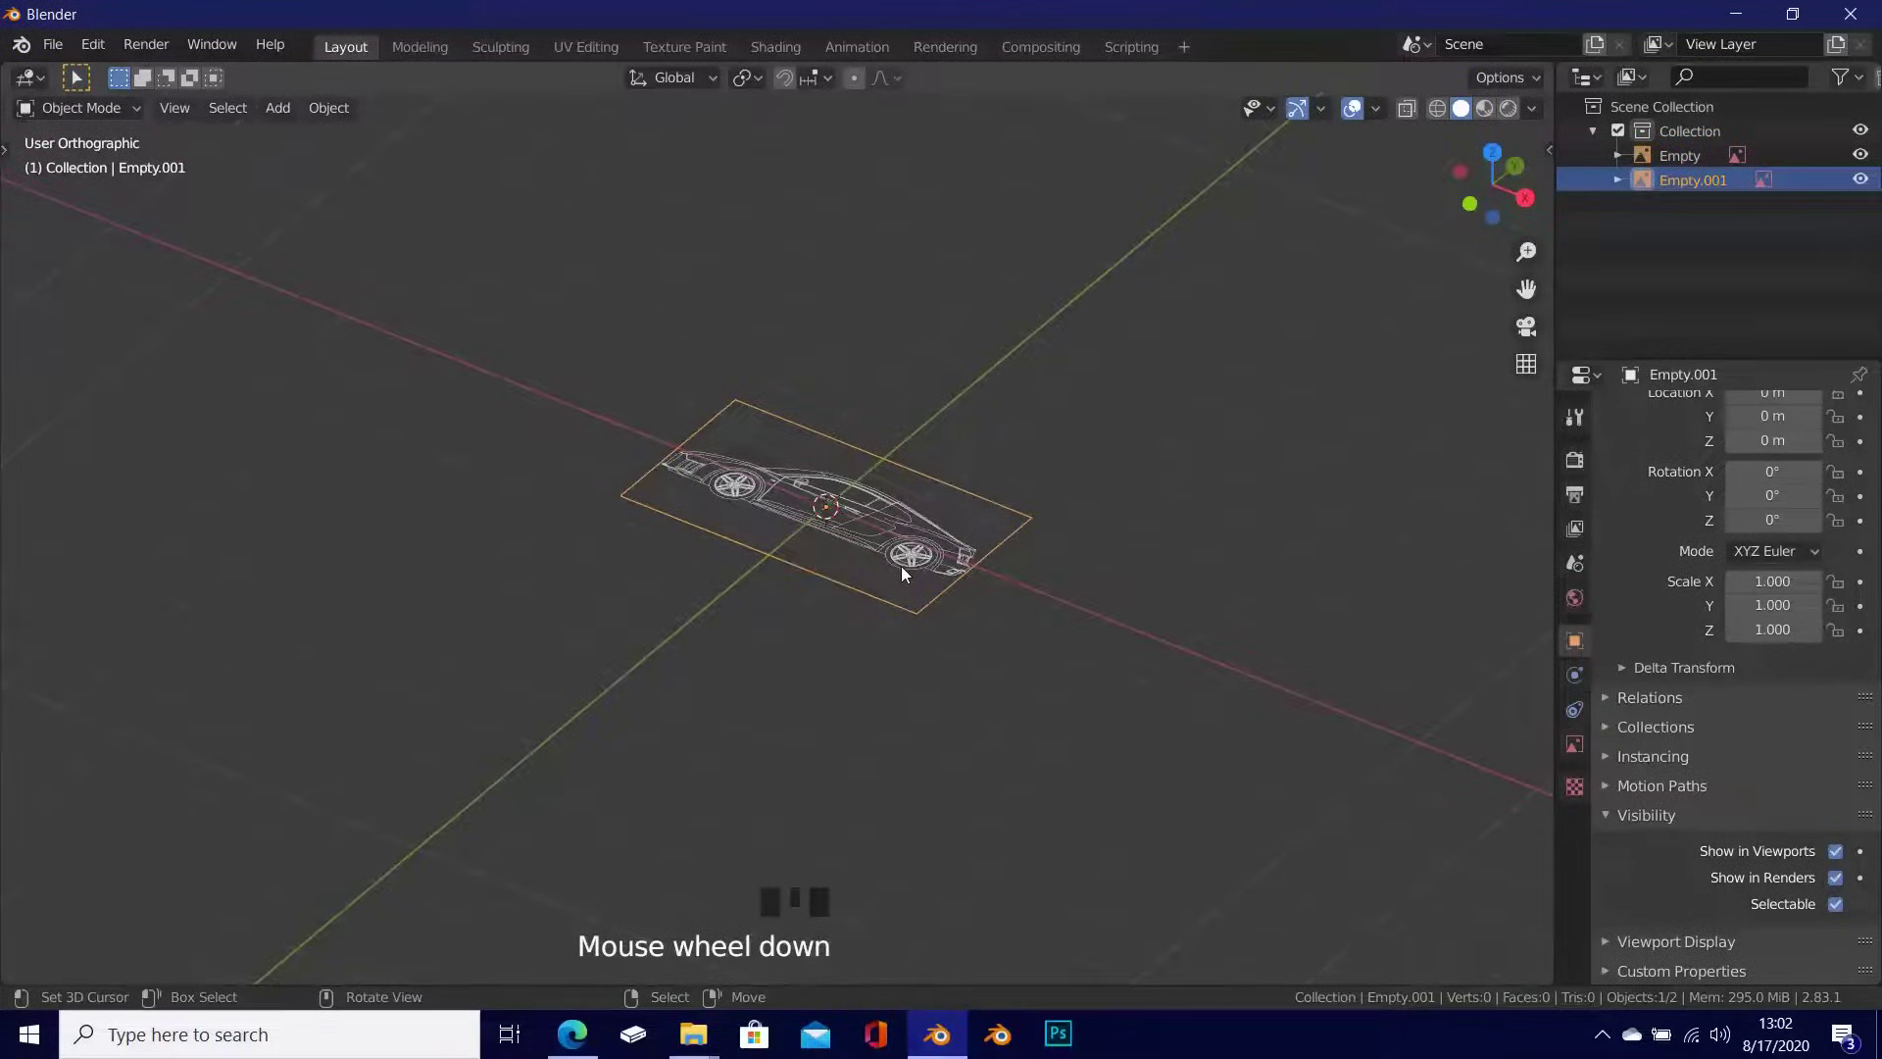
scroll(921, 532, "up", 1)
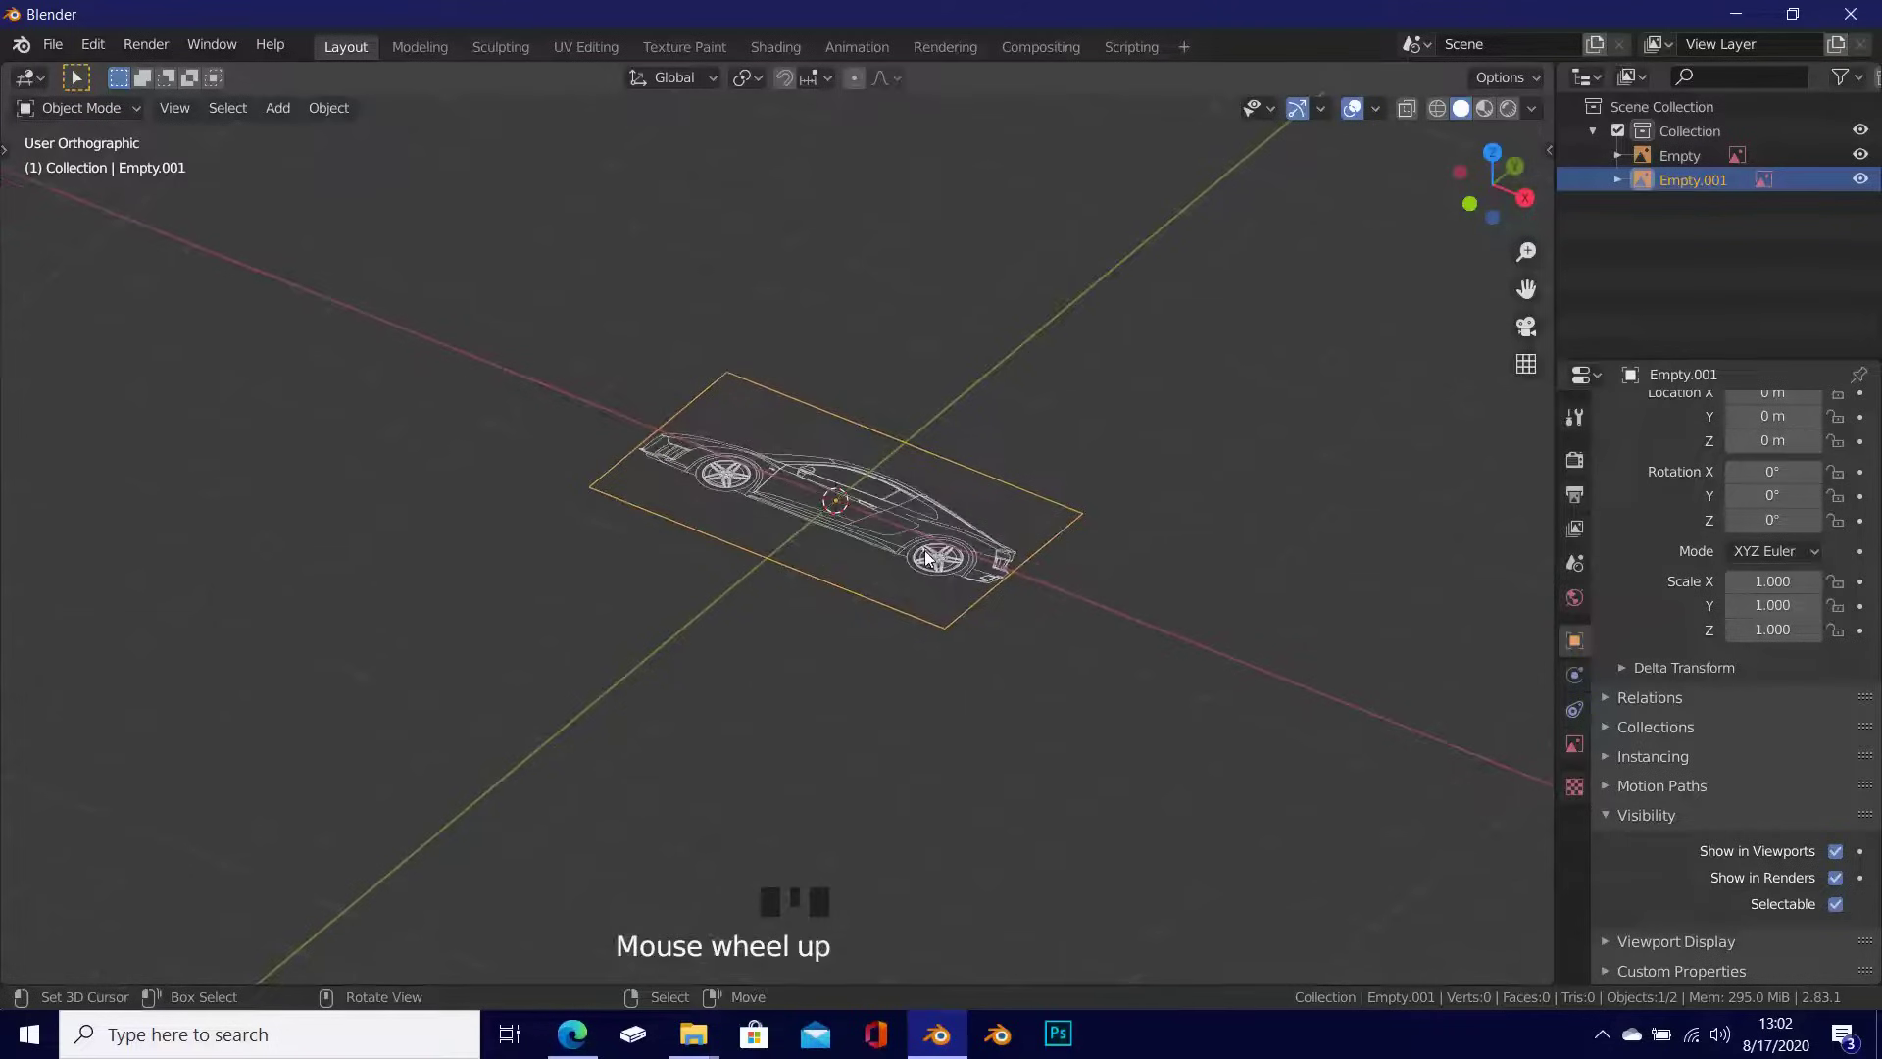
Step: Rotate the side reference image 90° about the global Z axis
middle_click_drag(917, 549, 808, 585, "shift")
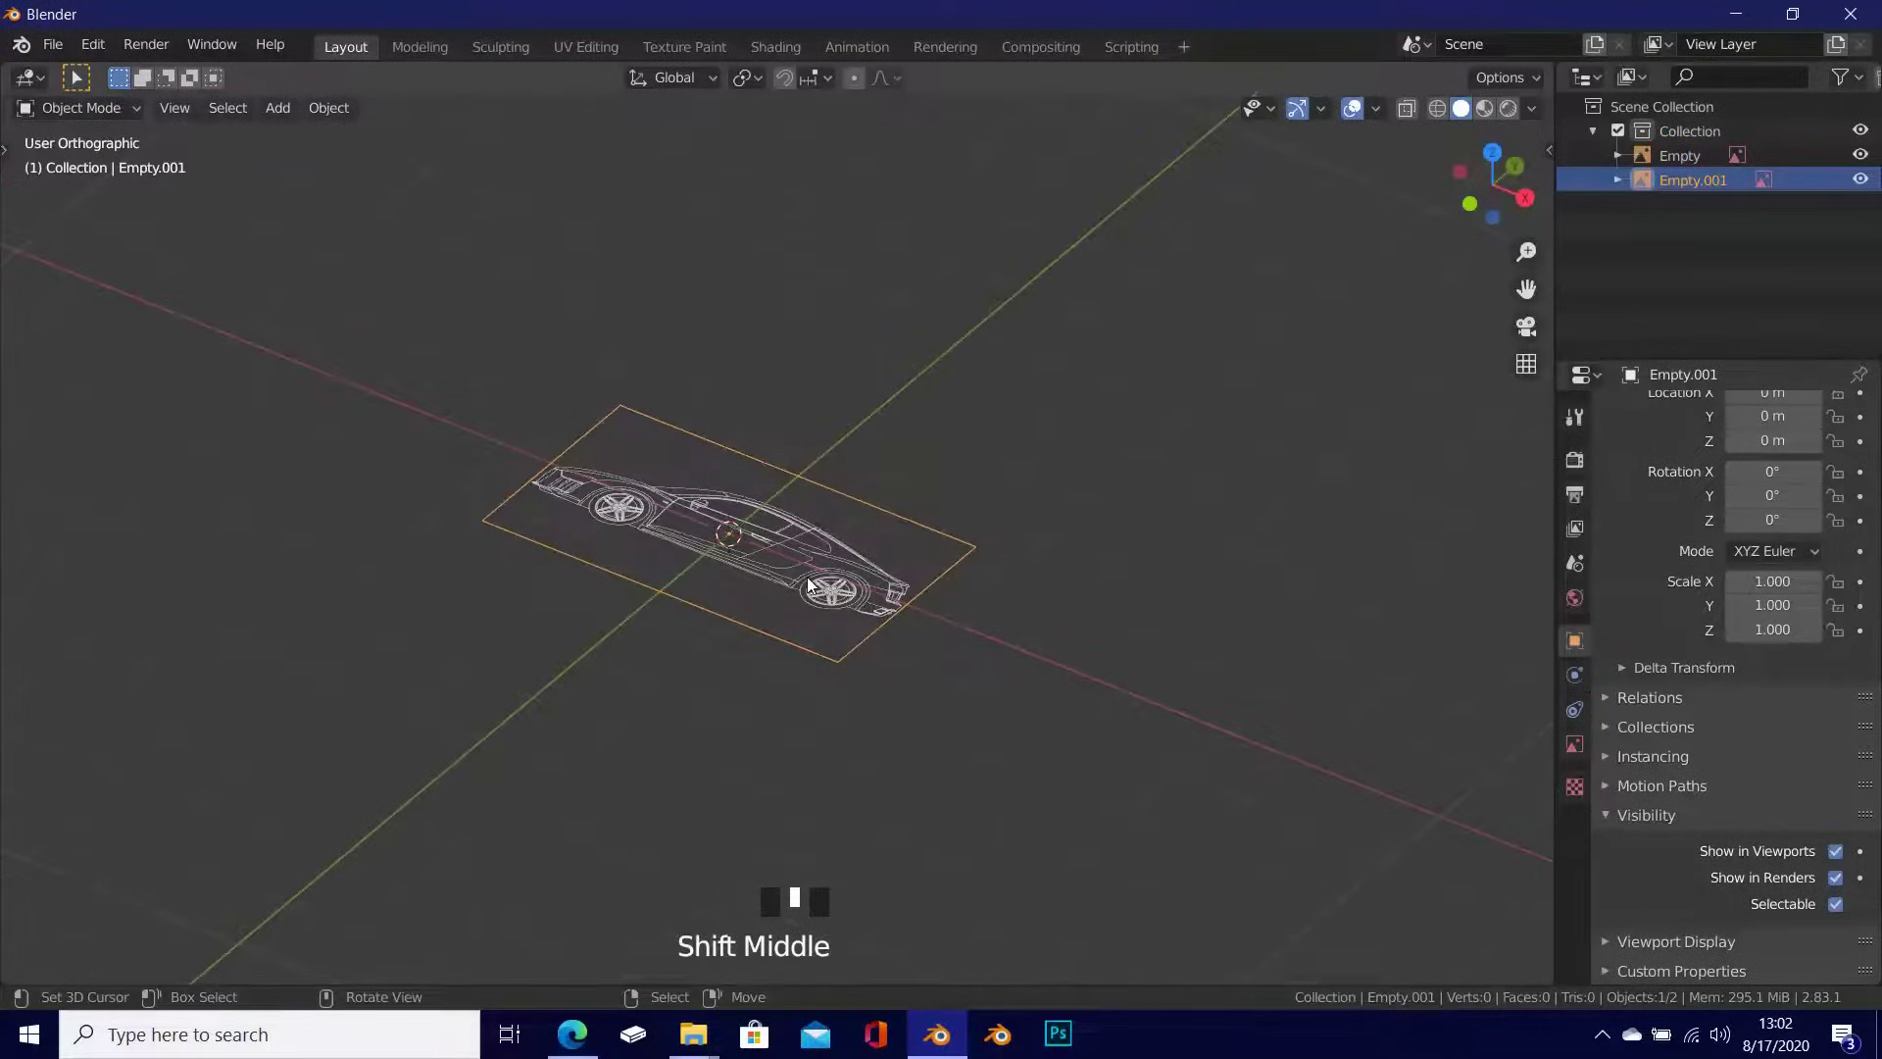
type("rz")
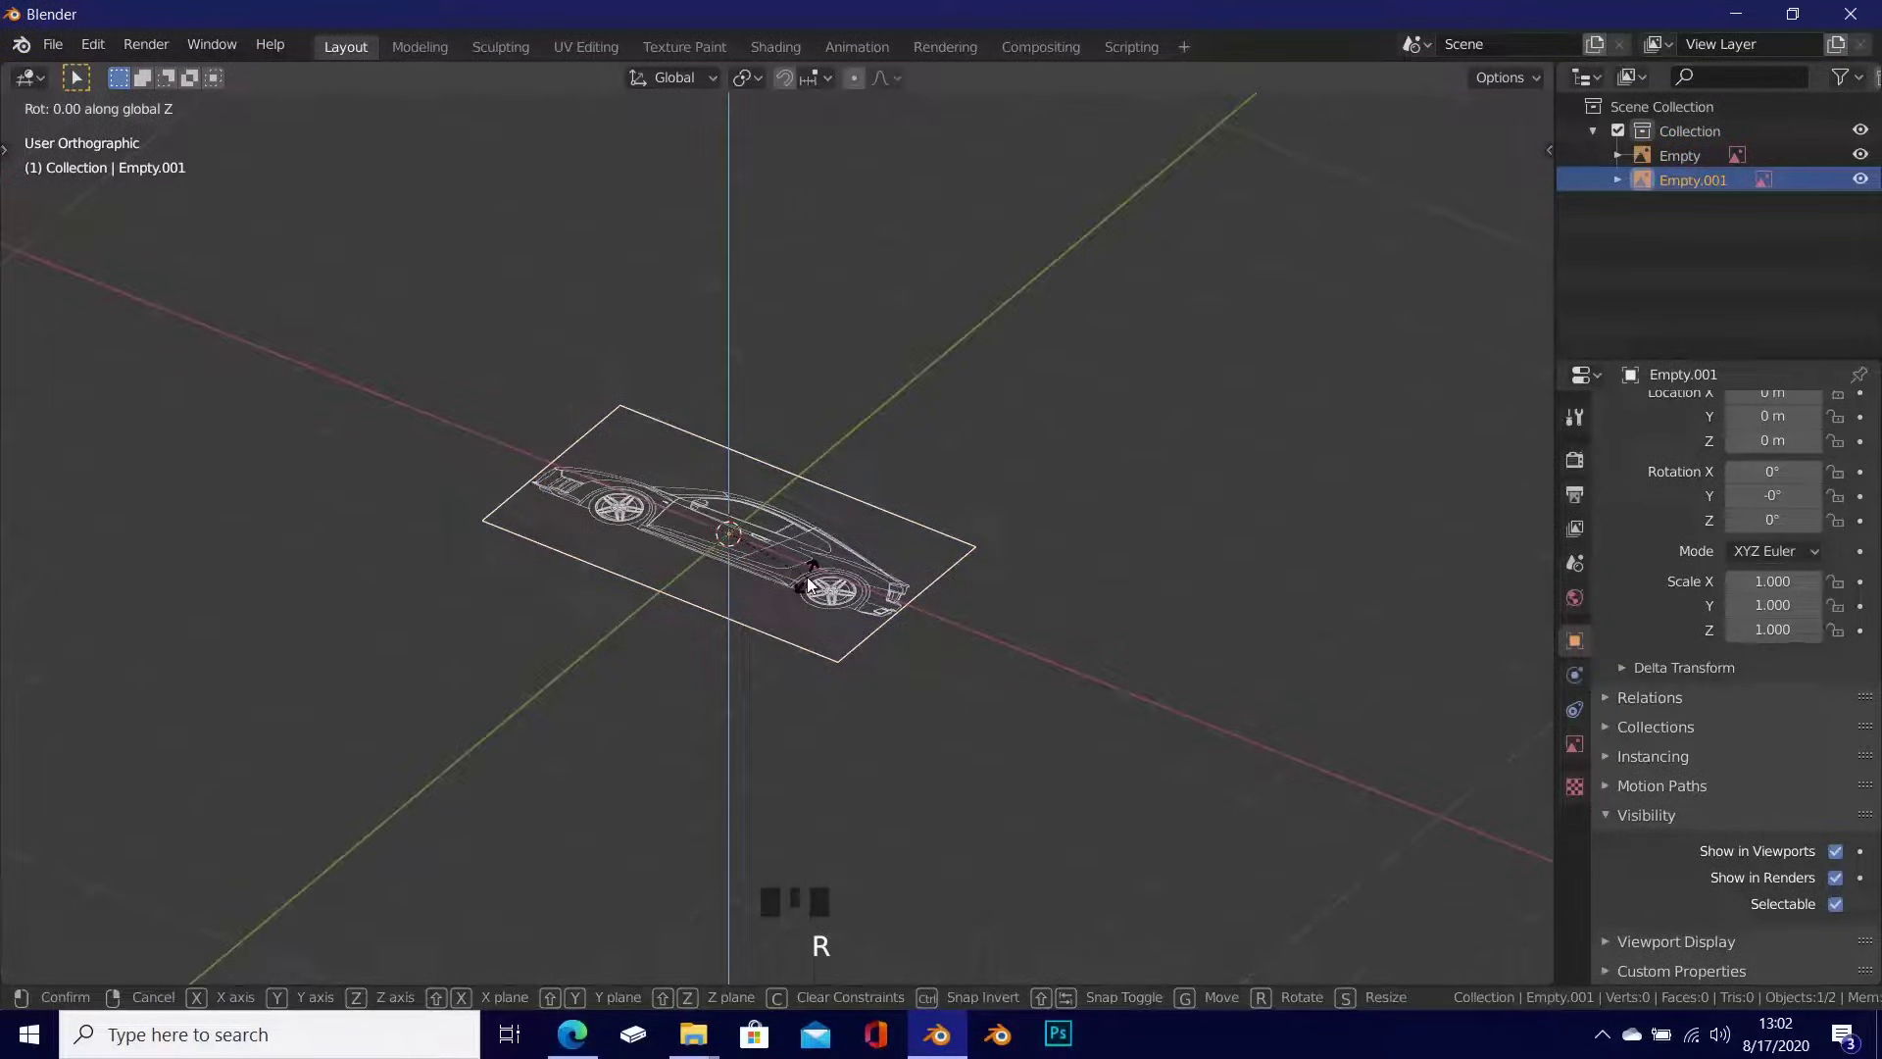
type("90")
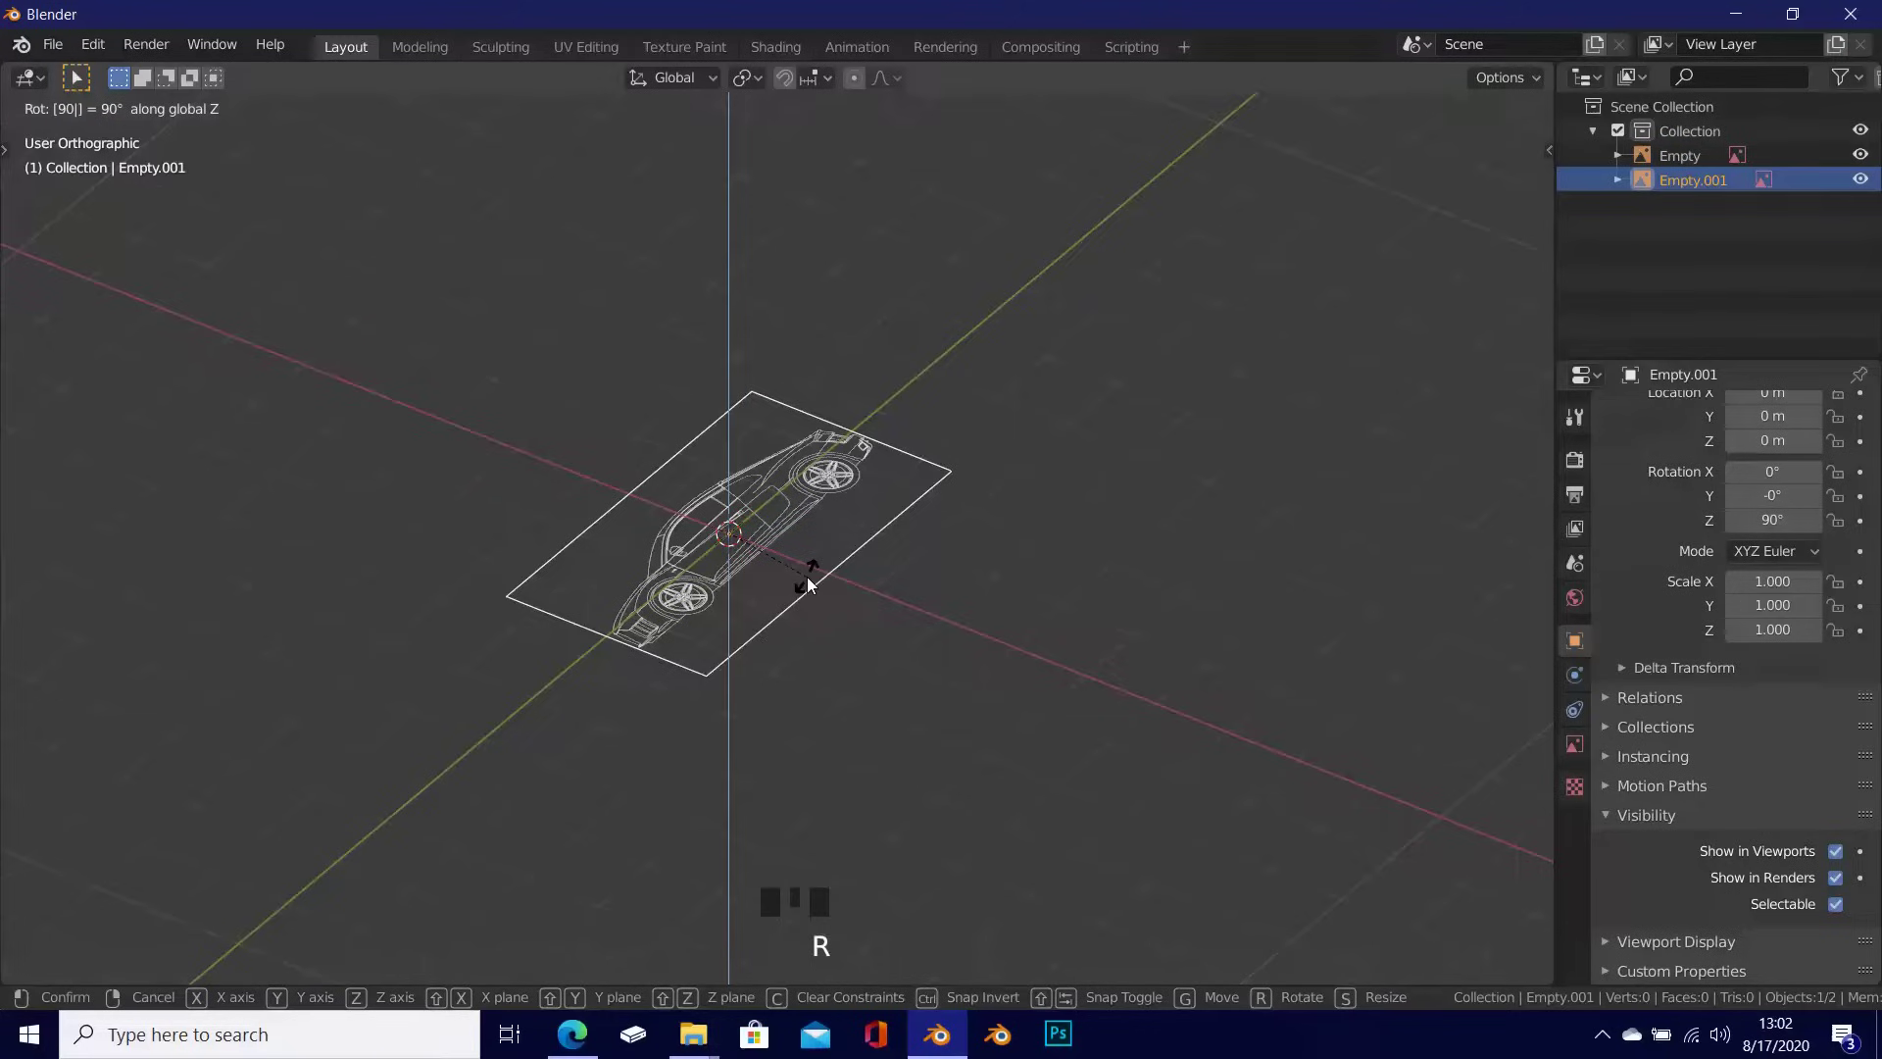
left_click(808, 580)
Step: Rotate the side reference image 90° about the global Y axis to stand it upright
scroll(808, 576, "down", 2)
middle_click_drag(808, 576, 903, 551, "shift")
middle_click_drag(1006, 245, 841, 653, "shift")
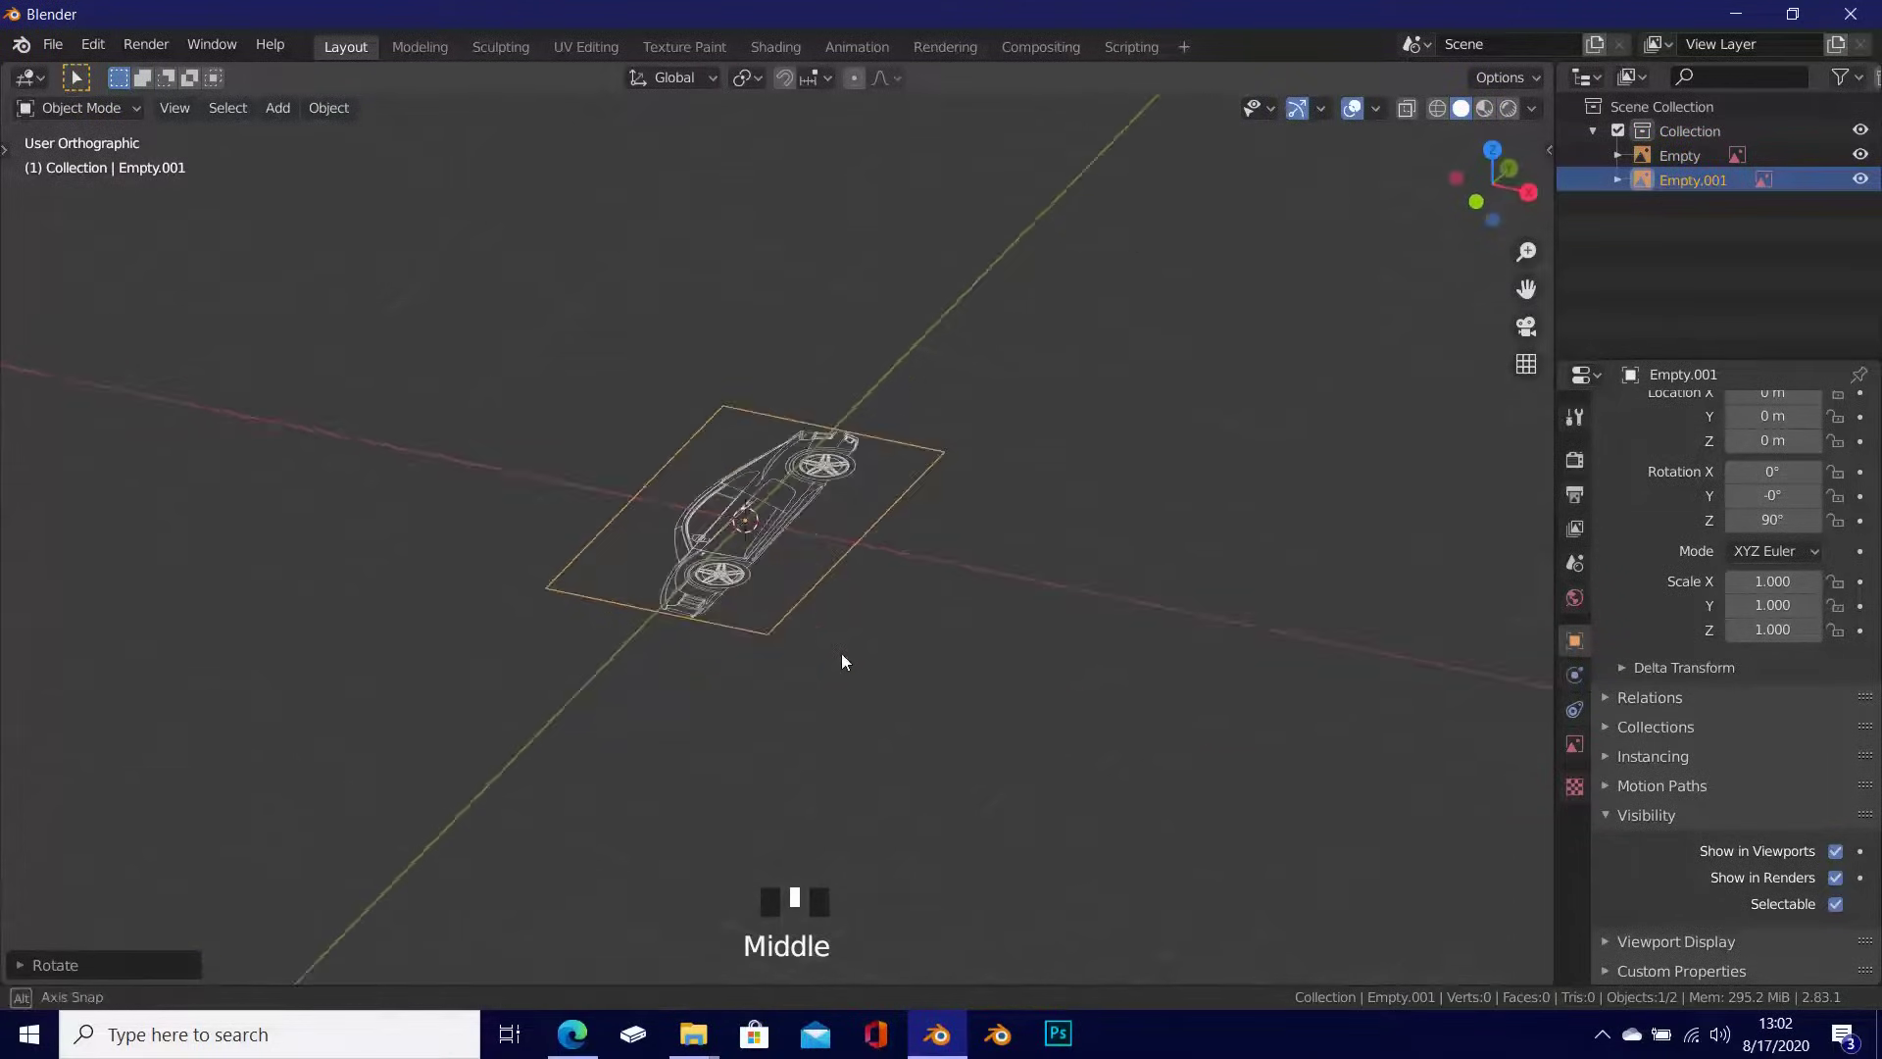
type("ry")
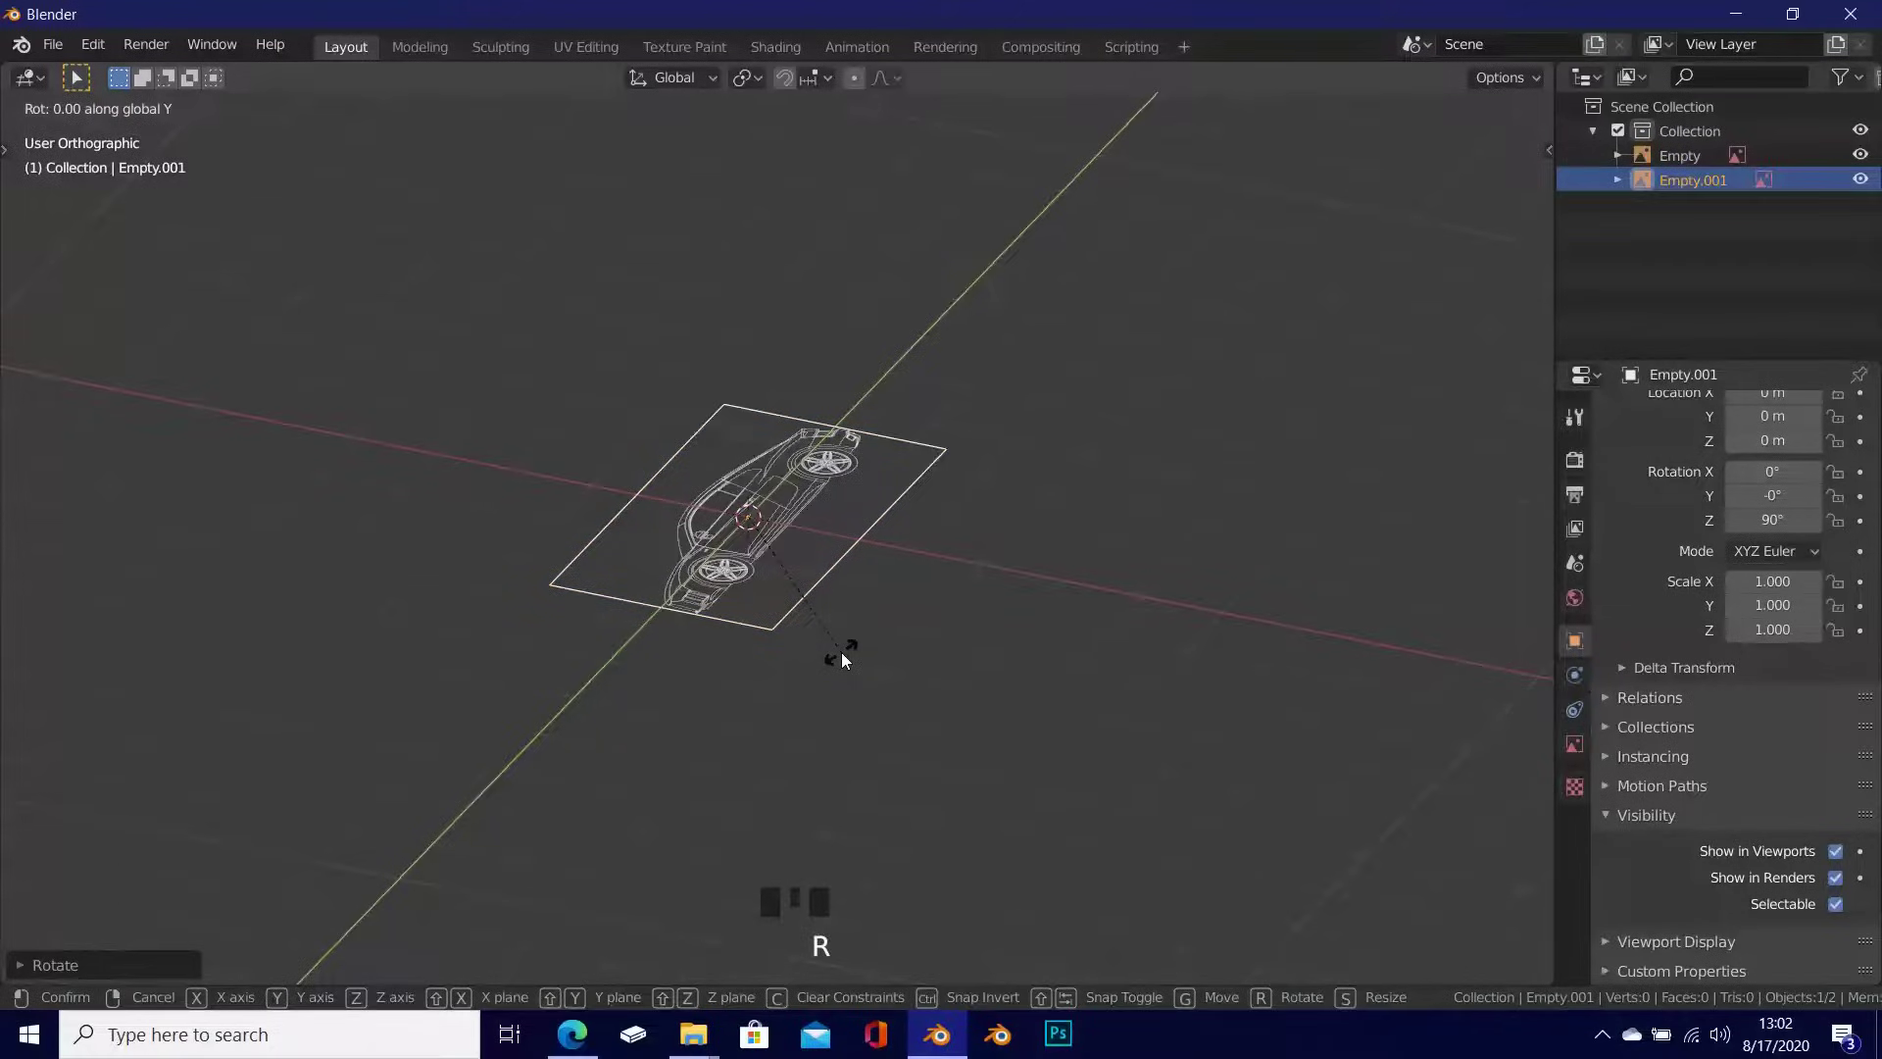
type("90")
left_click(841, 650)
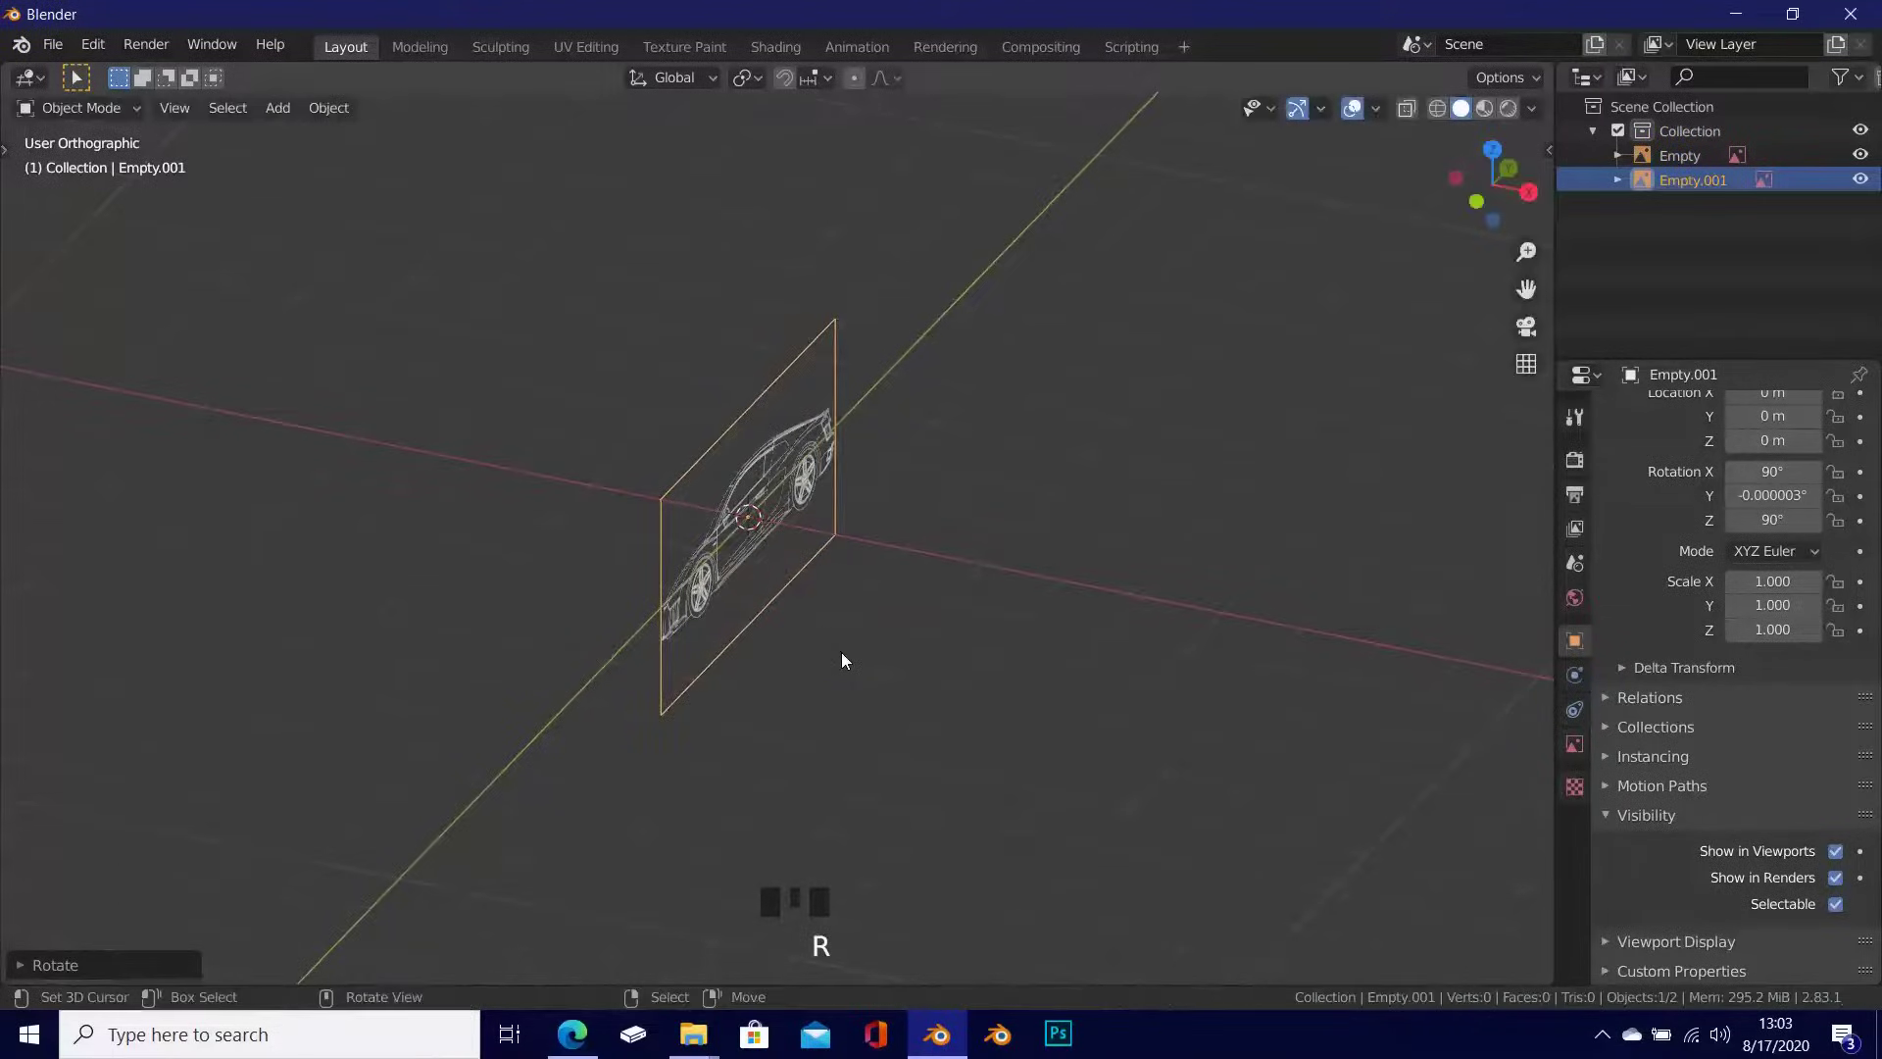
Step: Enable Transparency for the side reference image, set its displayed Side to Front, and turn off Display Perspective
middle_click_drag(841, 651, 1531, 668, "shift")
left_click(1574, 744)
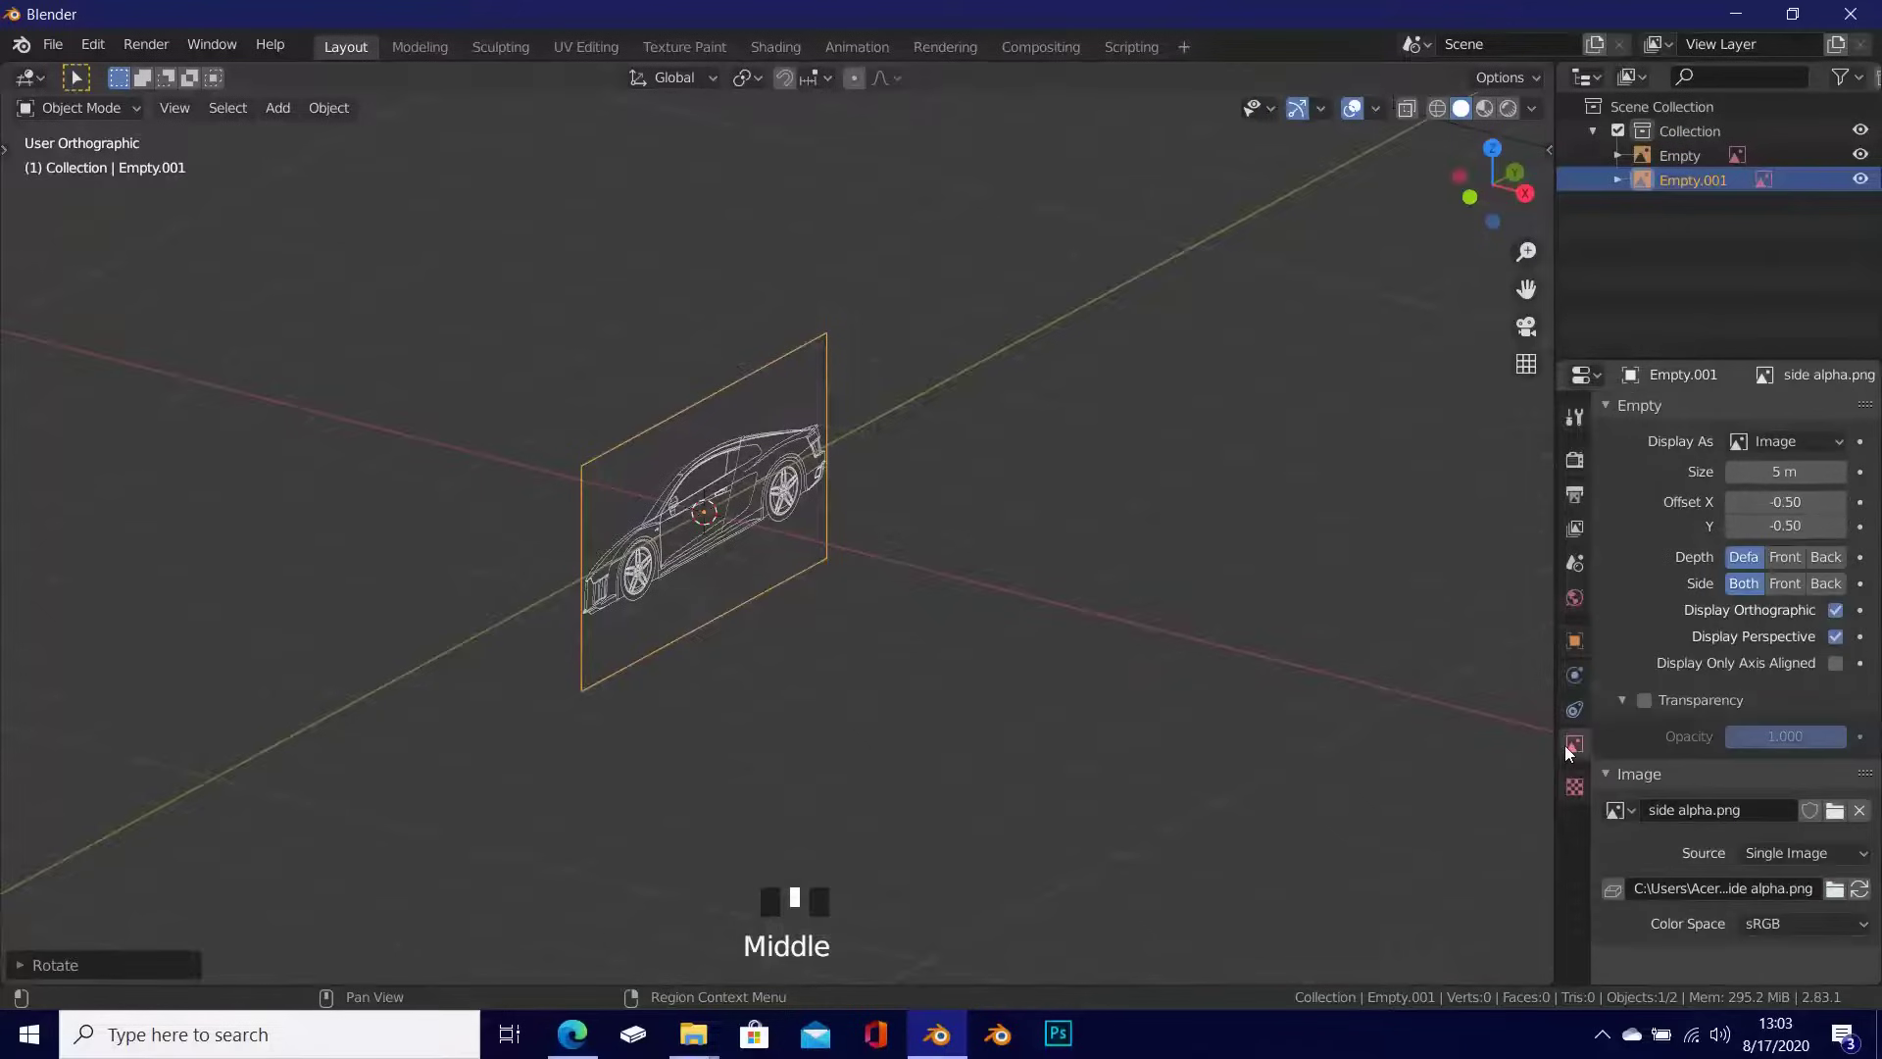
left_click(1649, 701)
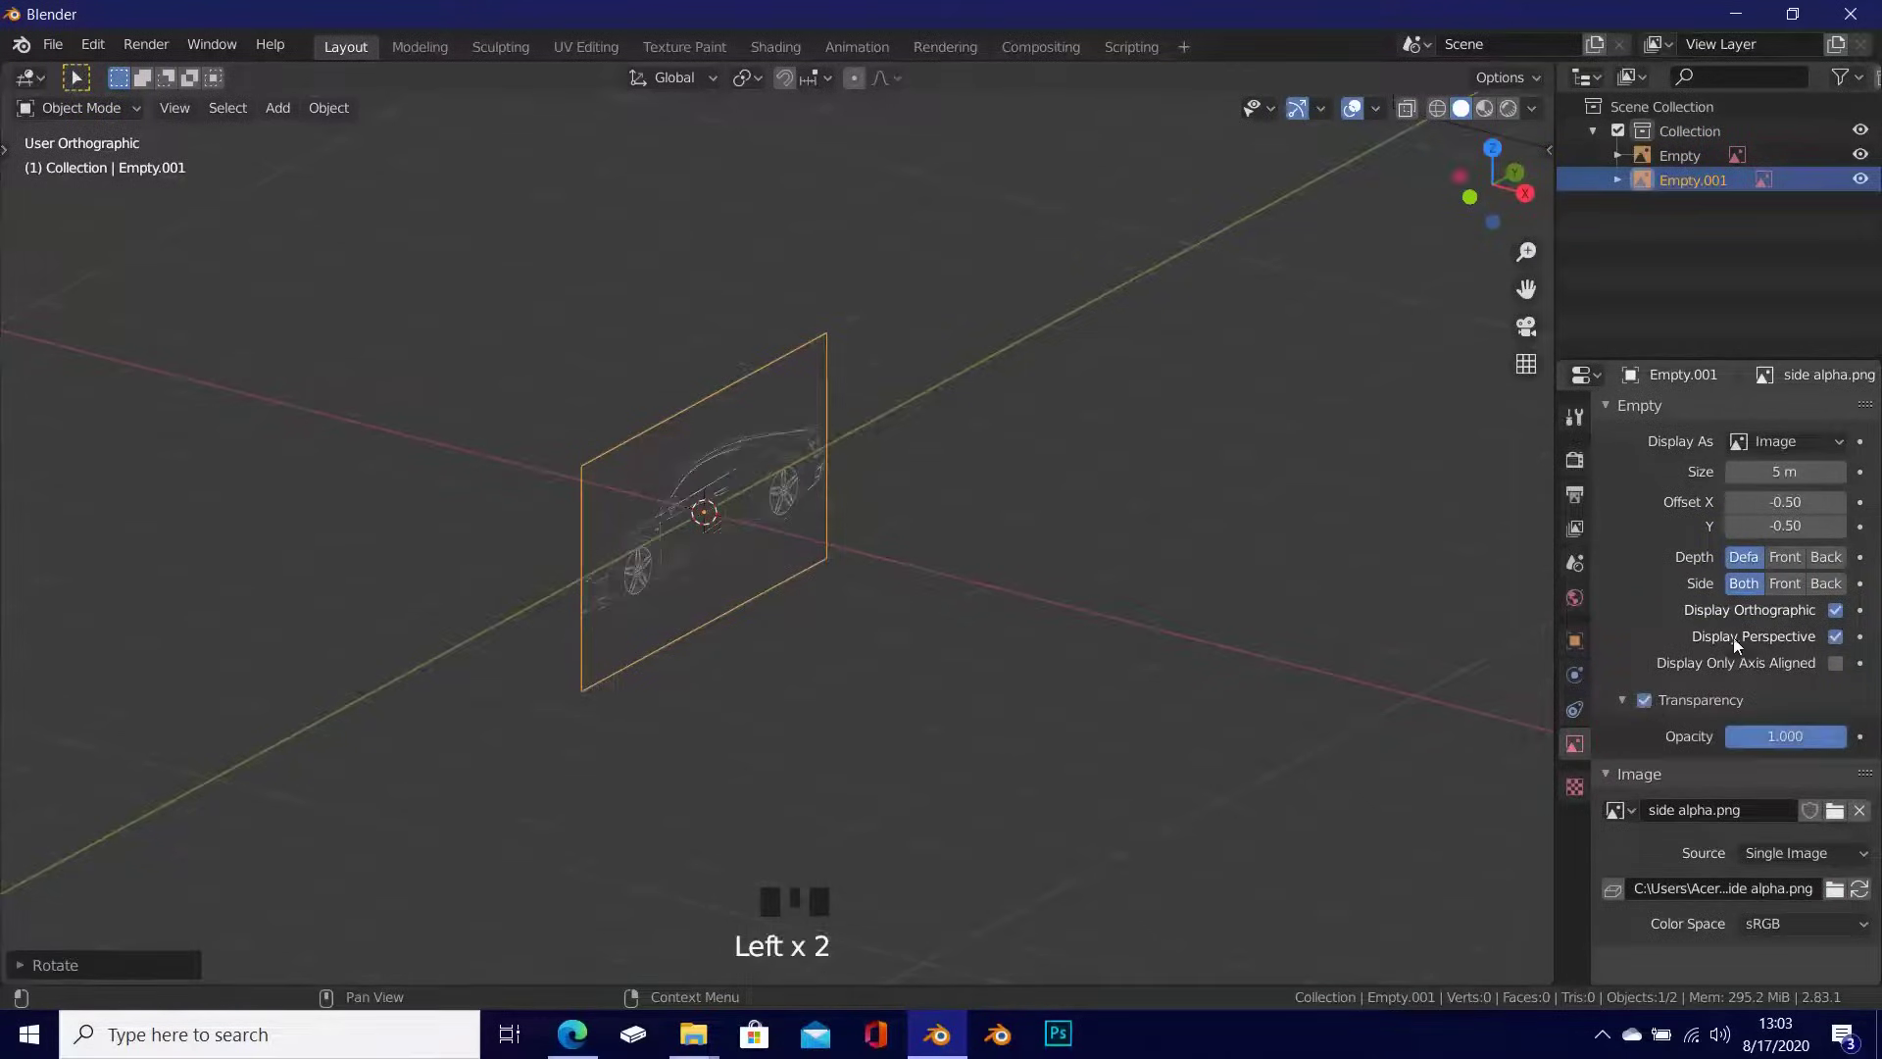
left_click(1784, 582)
middle_click_drag(543, 692, 588, 686)
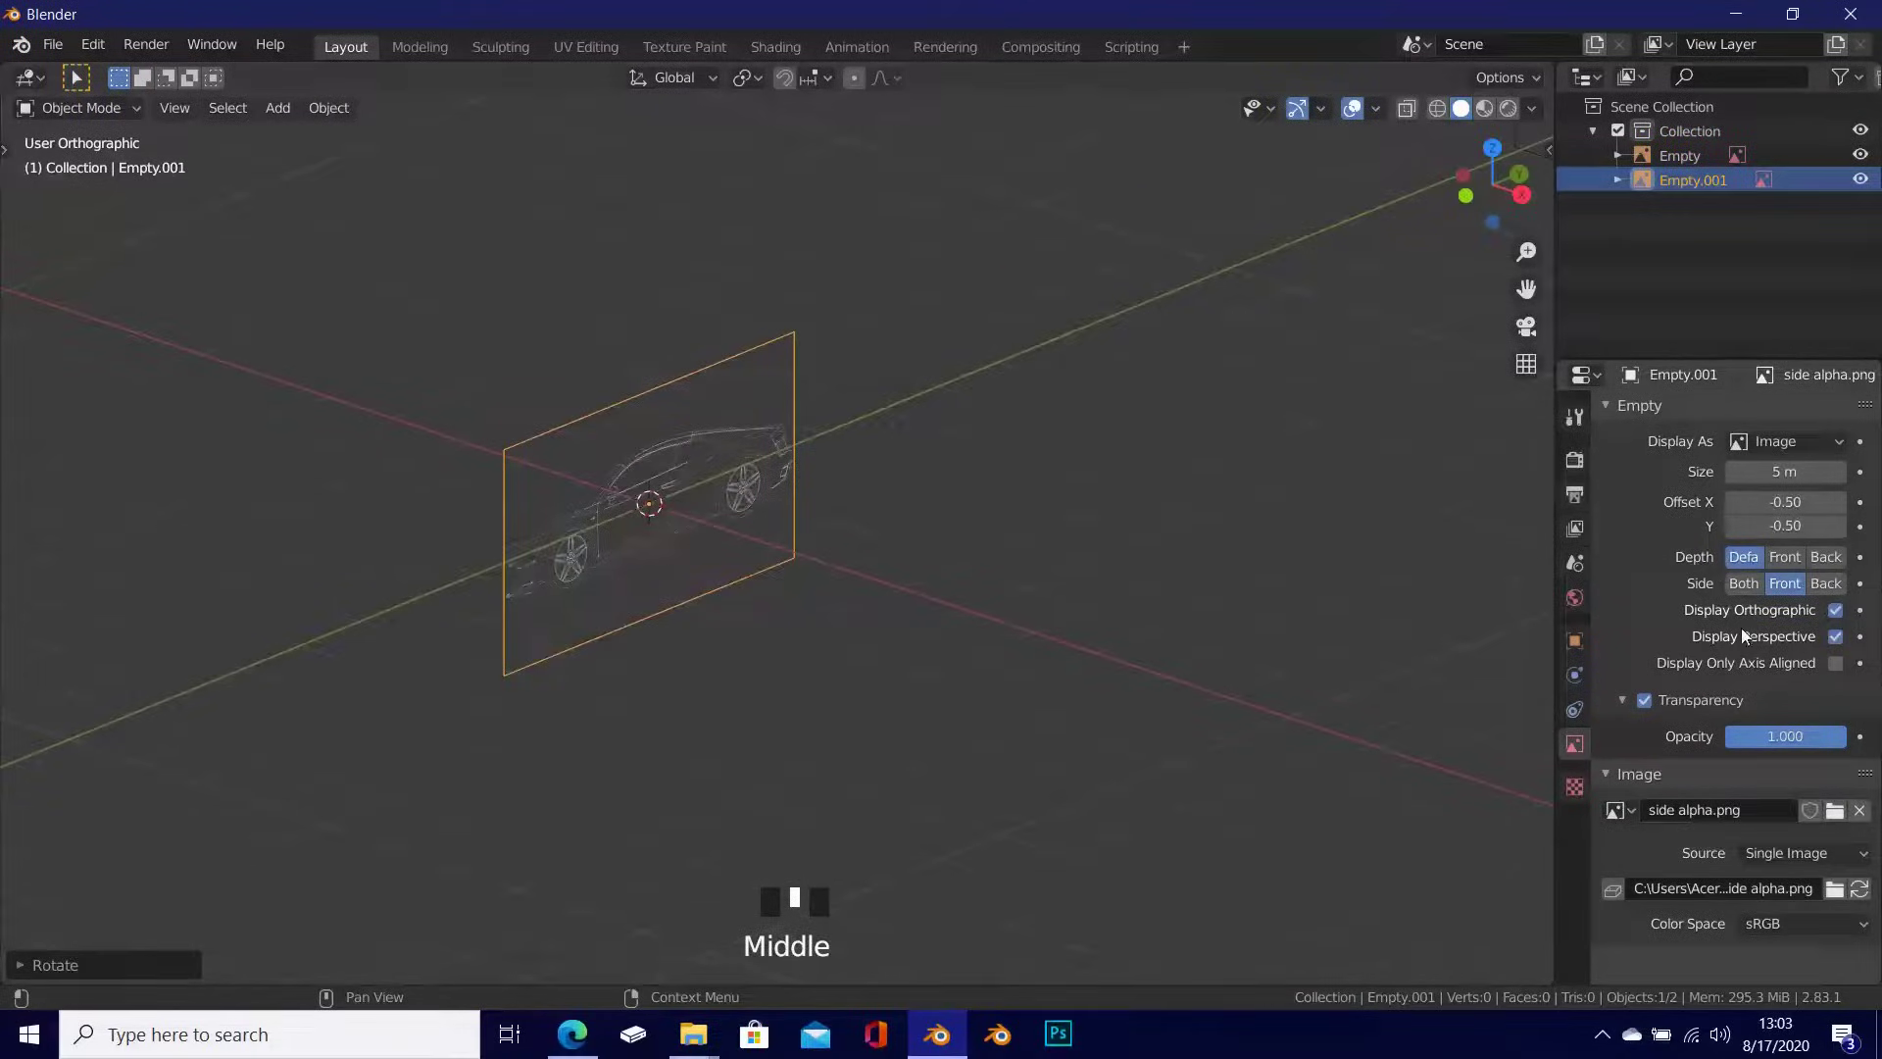
left_click(1836, 637)
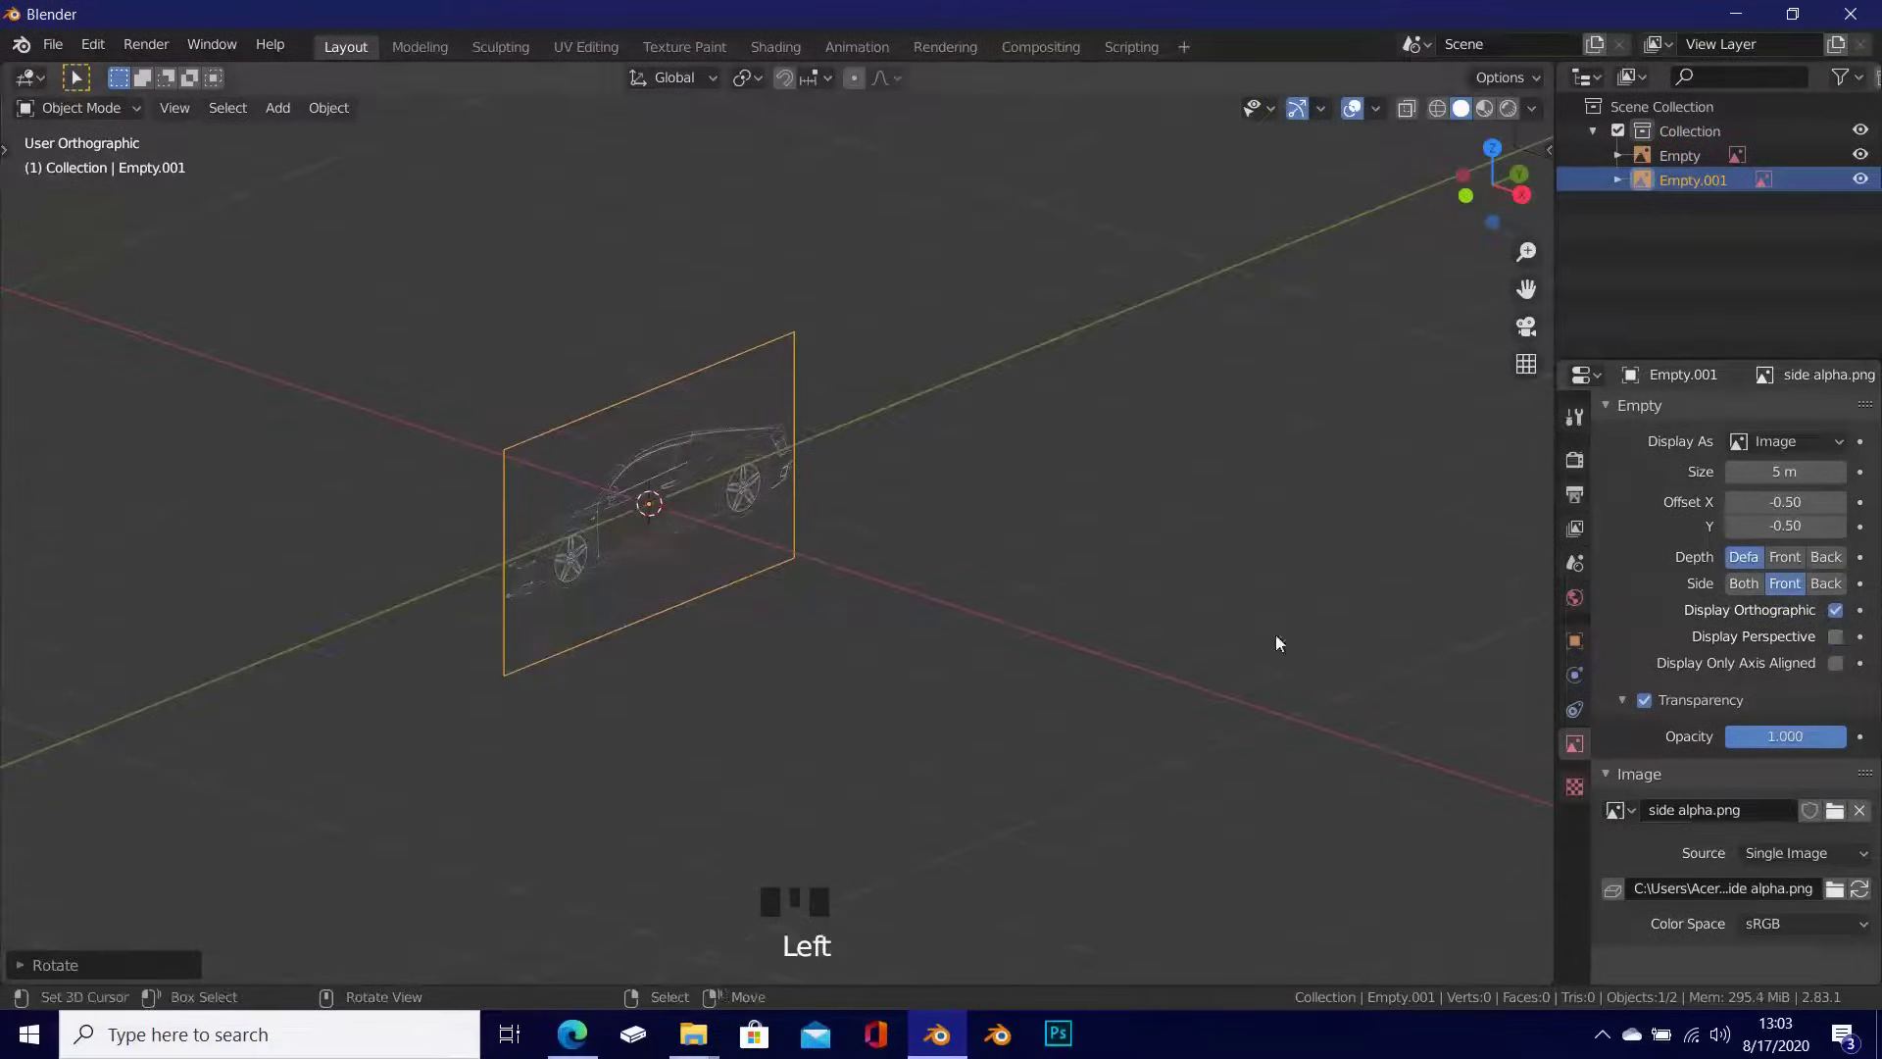
Step: Move the side reference image about 12.9 m along the negative X axis and turn off its Selectable option
middle_click_drag(1277, 643, 1026, 648, "shift")
key("g")
key("x")
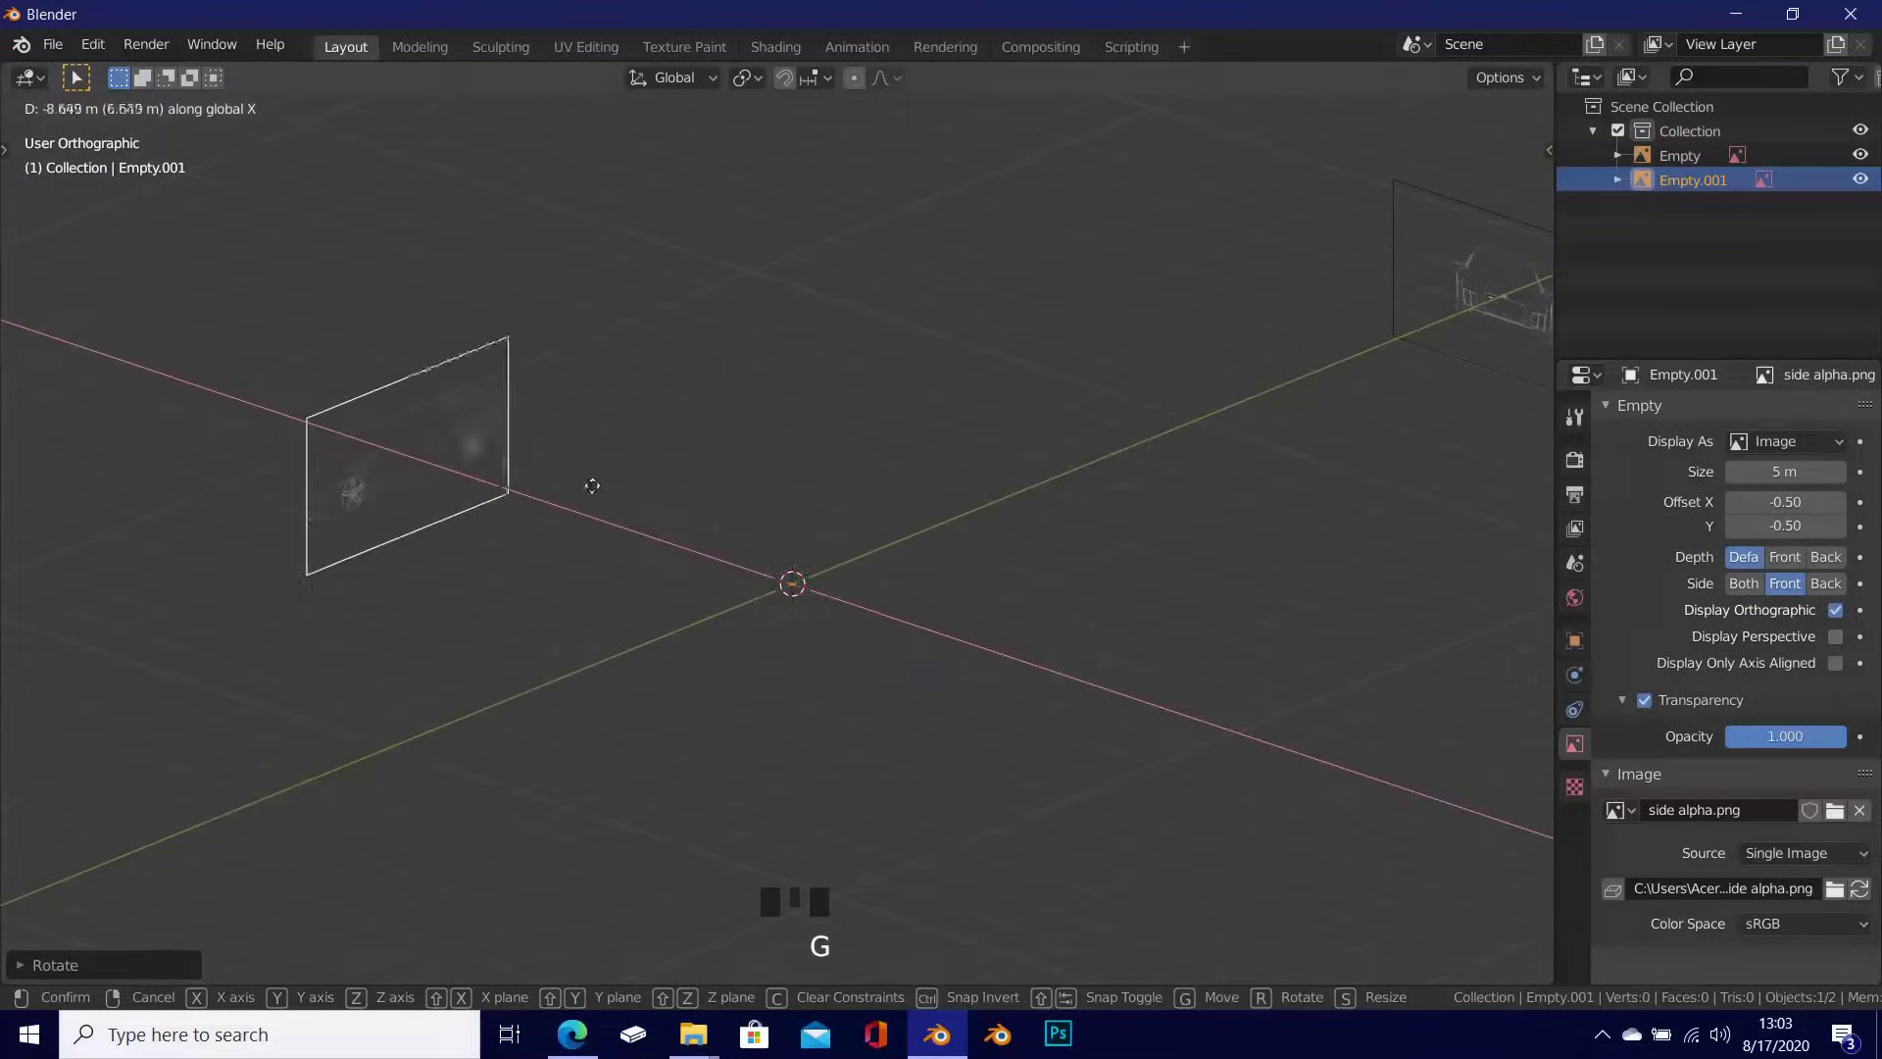
left_click(453, 455)
middle_click_drag(678, 493, 849, 539, "shift")
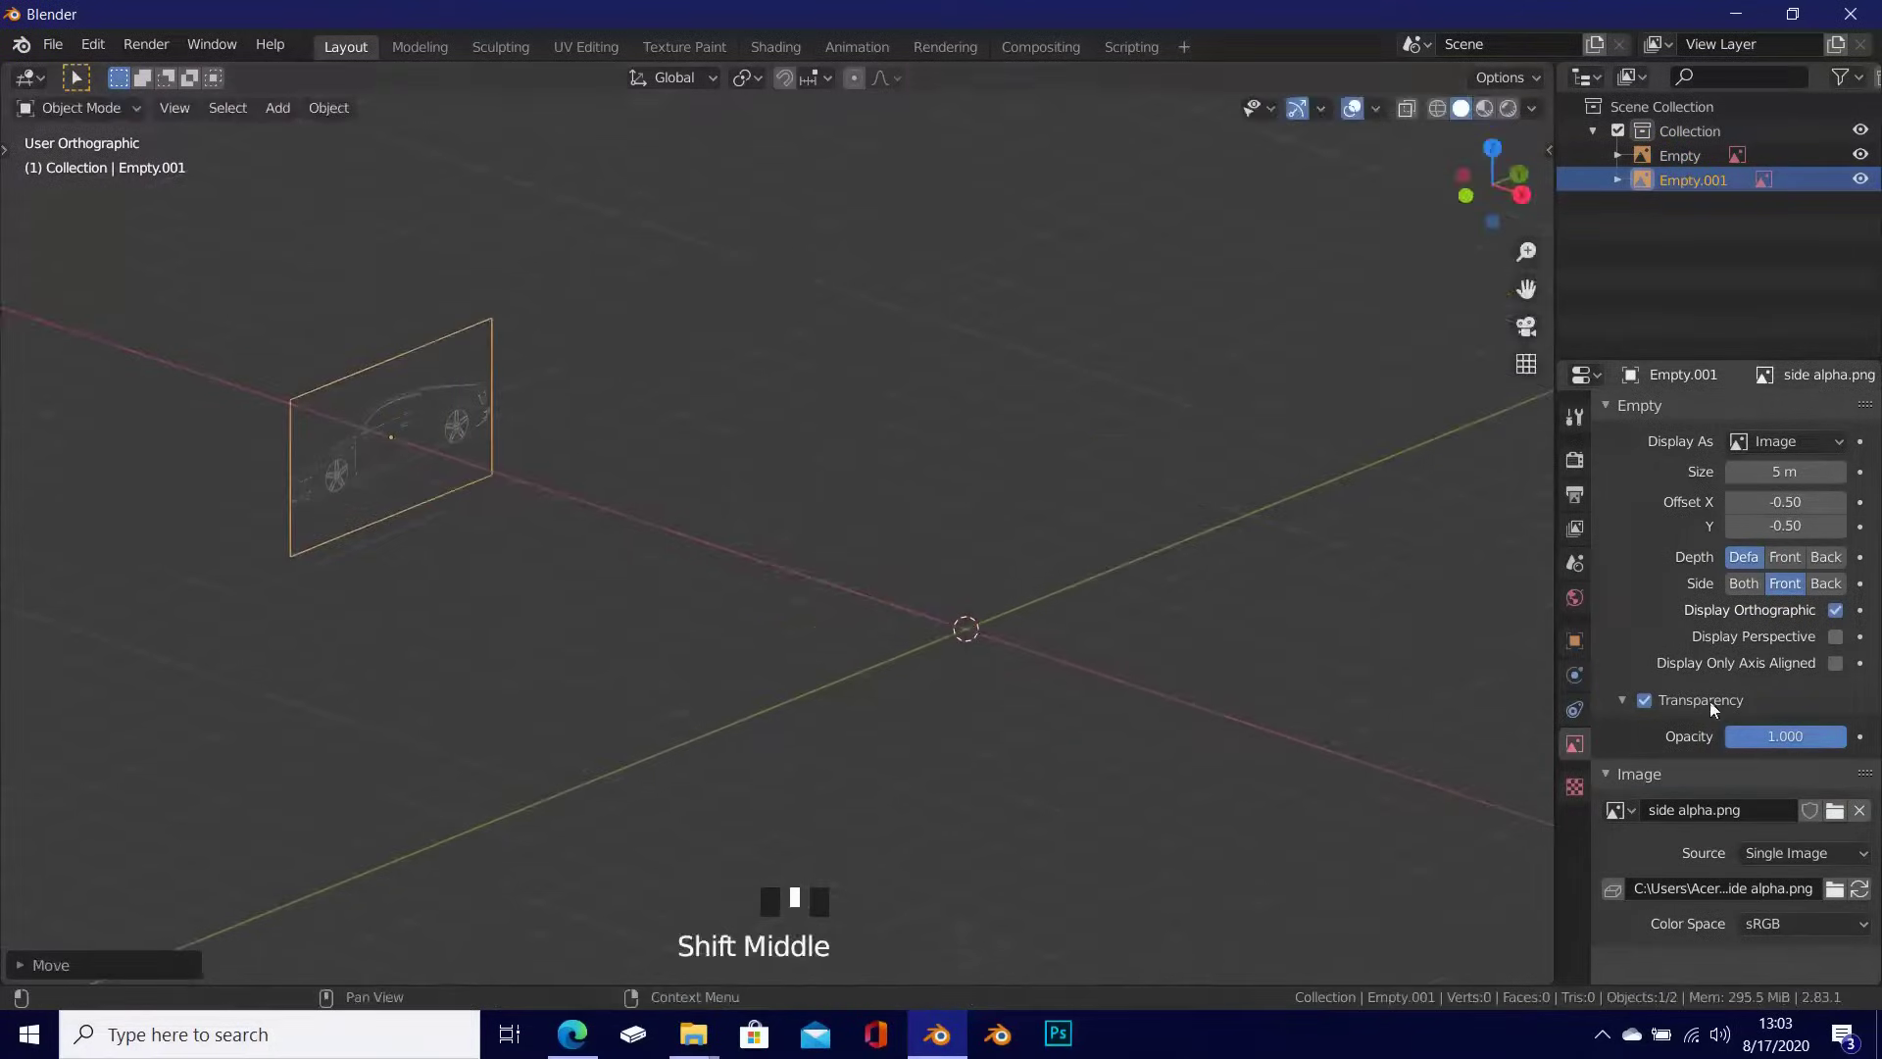
left_click(1574, 640)
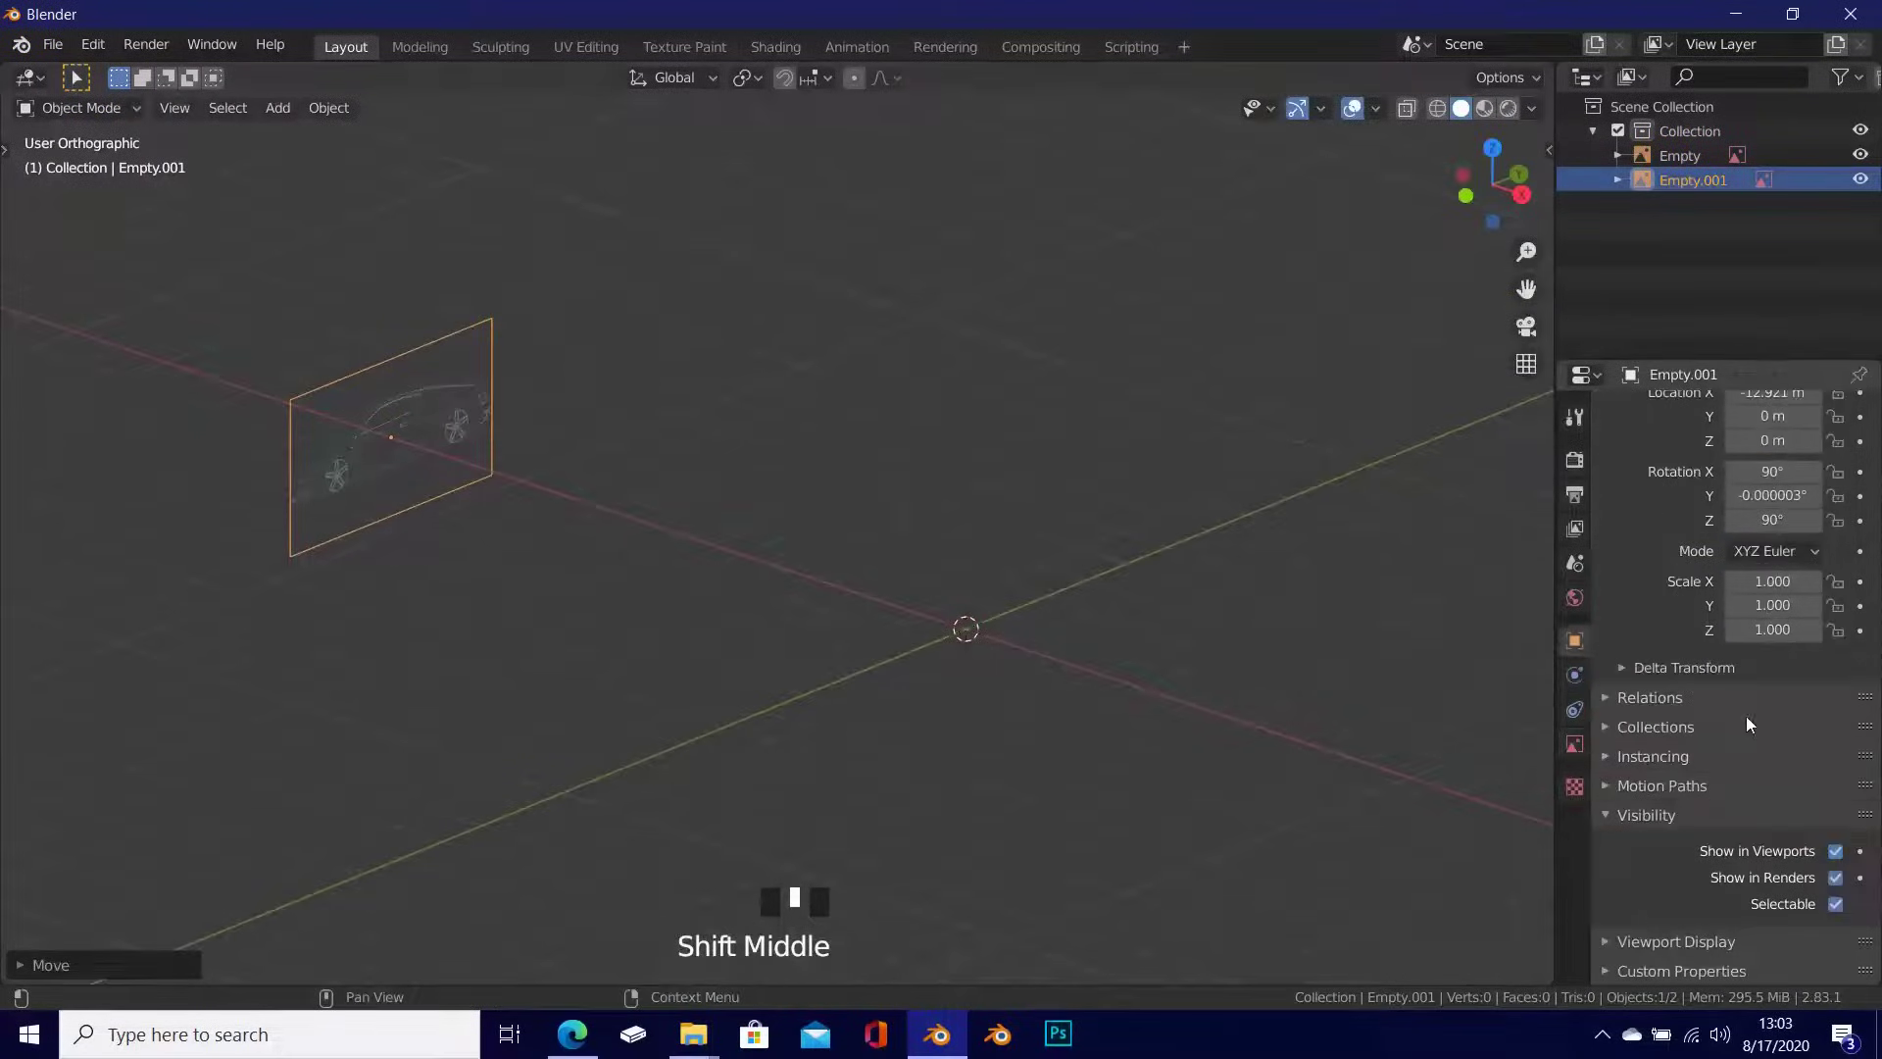
left_click(1836, 904)
Step: Add back alpha.png from the Audi R8 V10 Plus folder as a reference image
middle_click_drag(1128, 627, 1020, 681)
scroll(798, 702, "up", 2)
scroll(970, 600, "up", 1)
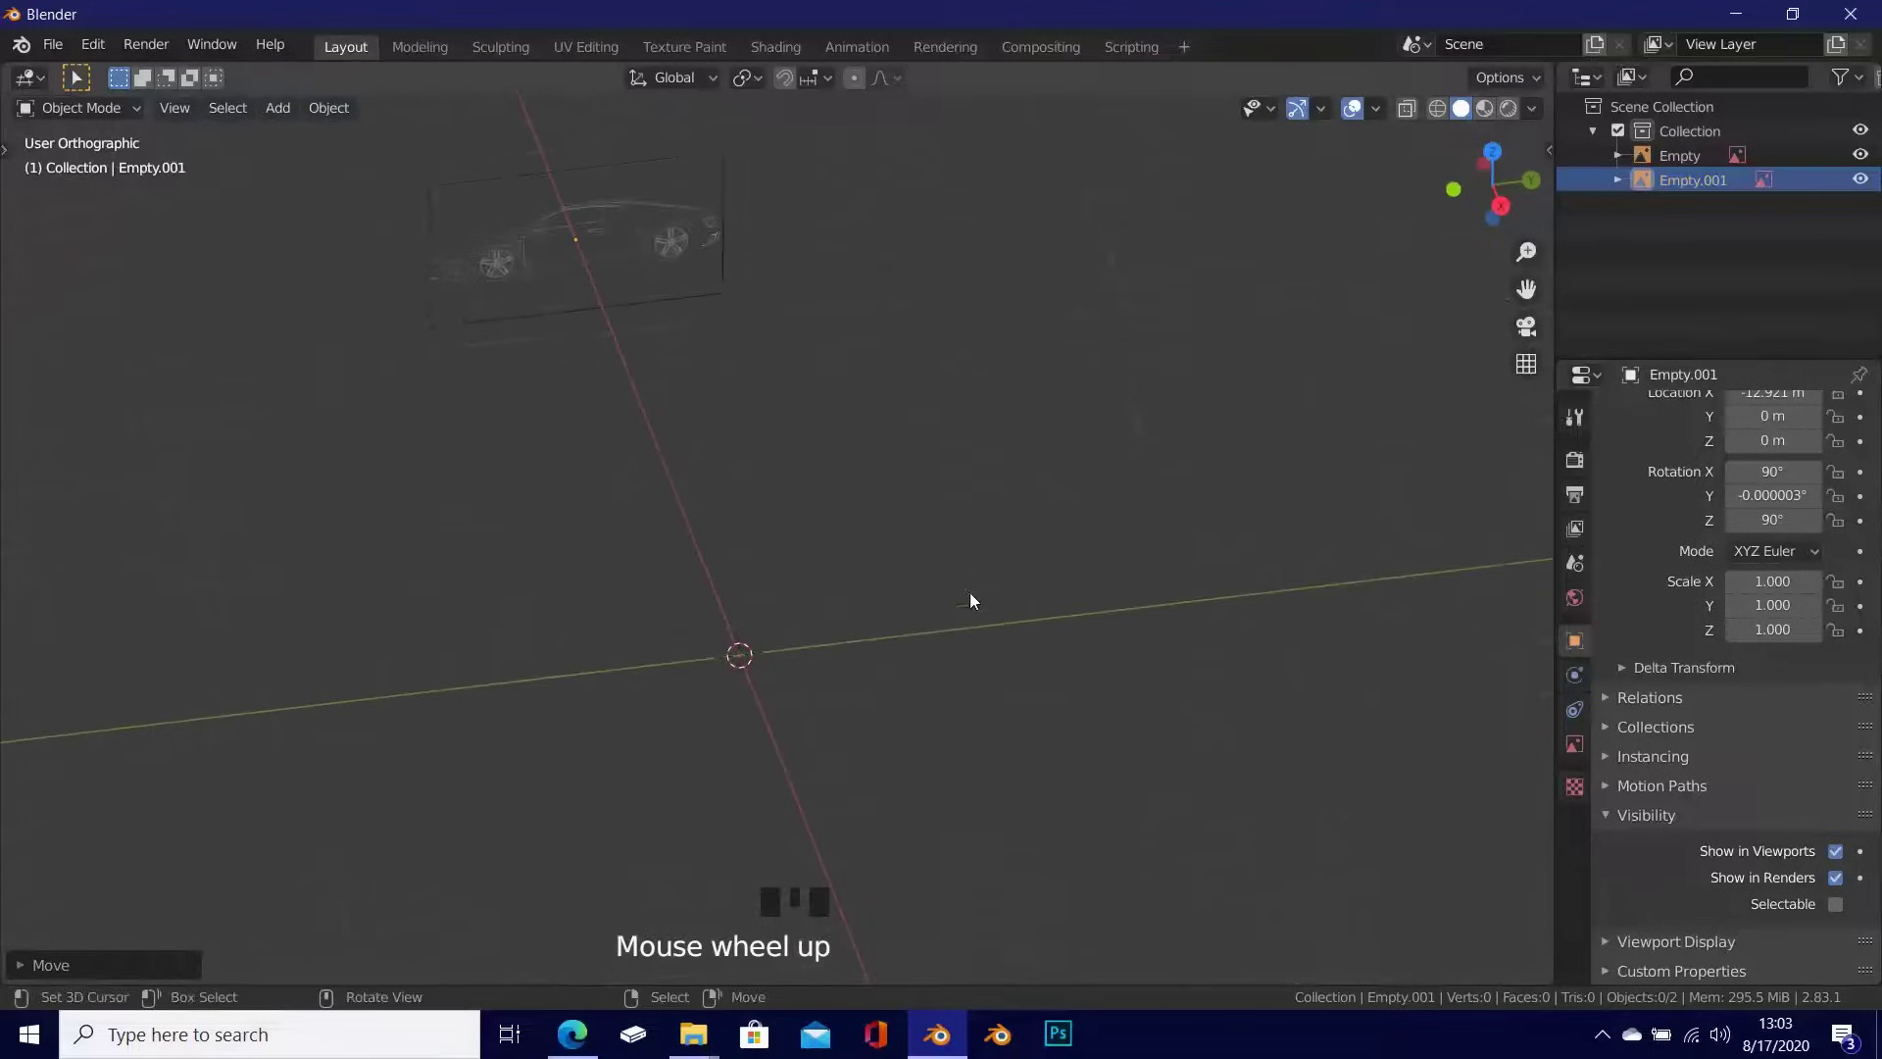
key("shift+a")
mouse_move(986, 572)
left_click(1147, 570)
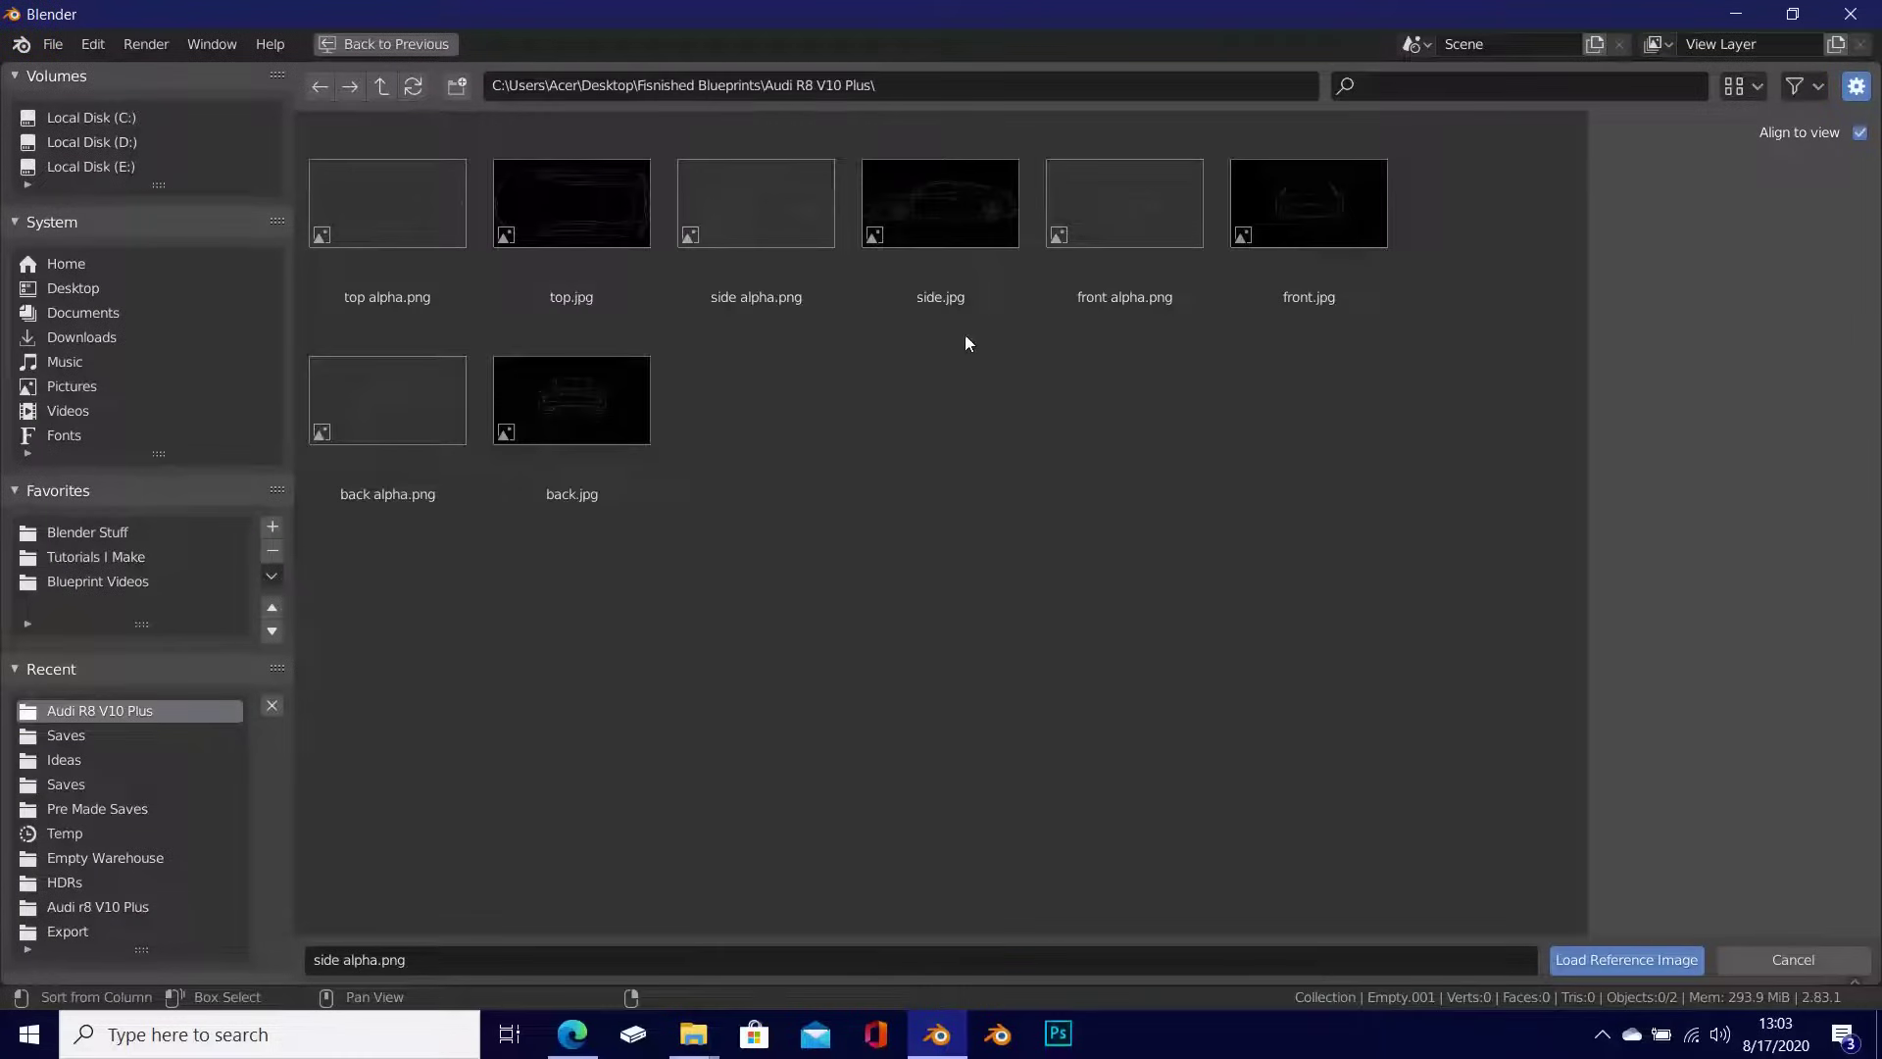
double_click(387, 399)
Step: Clear the back reference image's rotation, then orient it upright with rotations of 90° about X and 180° about Z
key("alt+r")
type("rx90")
key("Return")
Step: Move the back reference image about 14.7 m along the negative Y axis and open its image display settings
key("g")
left_click(1539, 787)
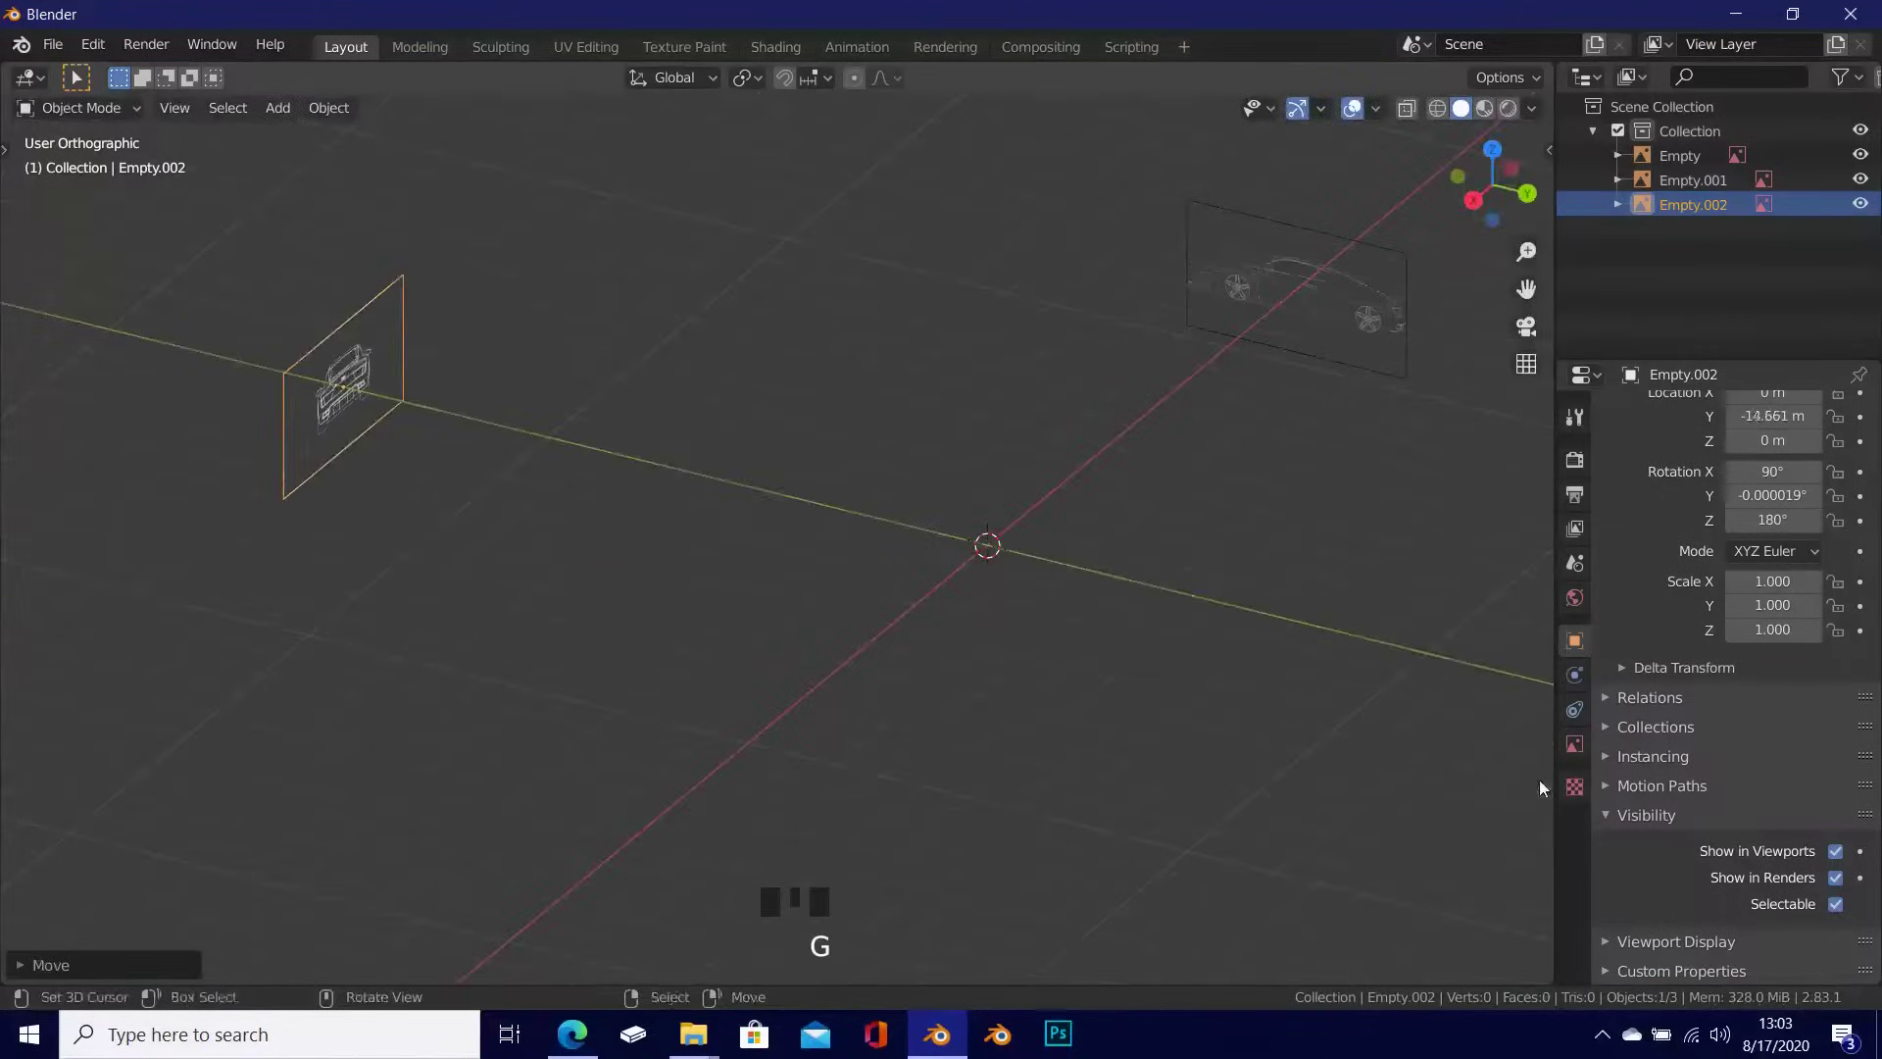
left_click(1574, 744)
Step: Add top alpha.png as a reference image and clear its rotation so it lies flat
middle_click_drag(807, 643, 833, 627)
key("shift+a")
double_click(420, 218)
key("alt+r")
Step: Rotate the top reference image 90° about the global Z axis
type("r")
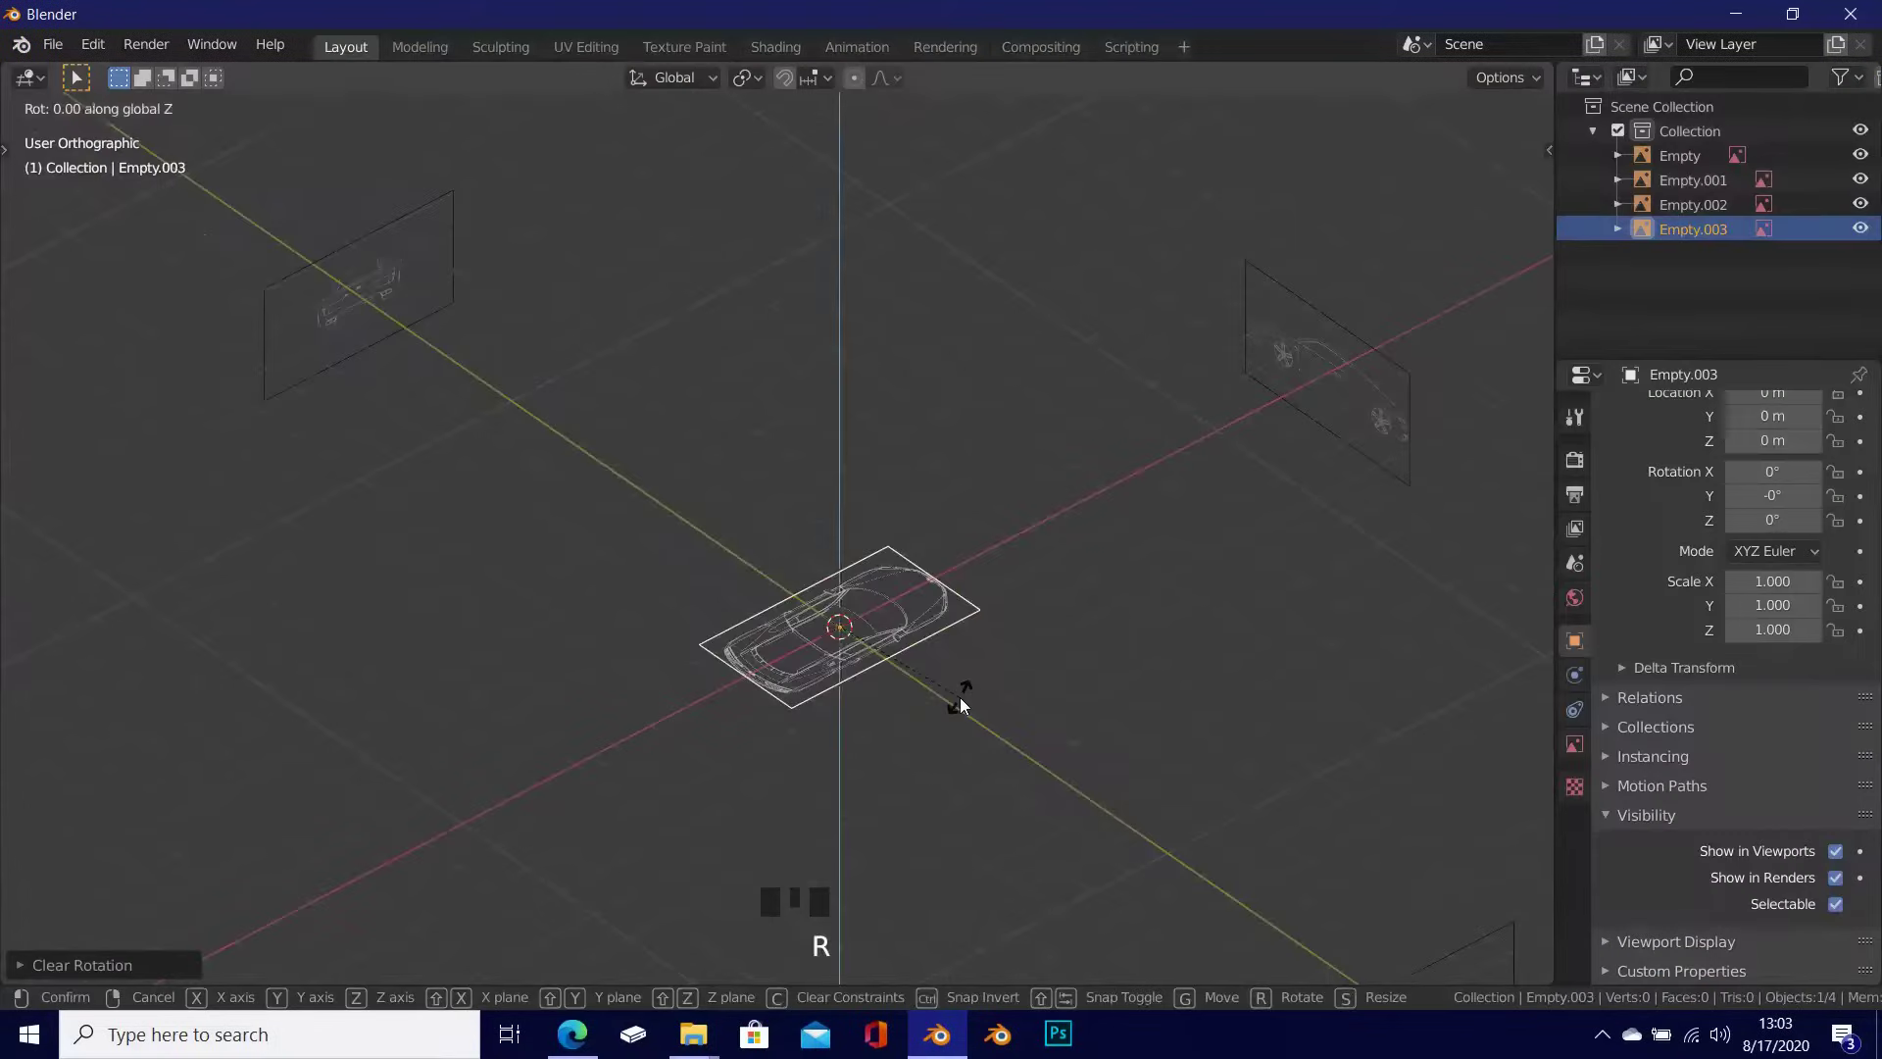
type("90")
key("Return")
middle_click_drag(961, 697, 882, 588)
Step: Turn off Selectable for the top reference image
left_click(1574, 744)
left_click(1574, 640)
left_click(1835, 903)
scroll(1000, 524, "down", 2)
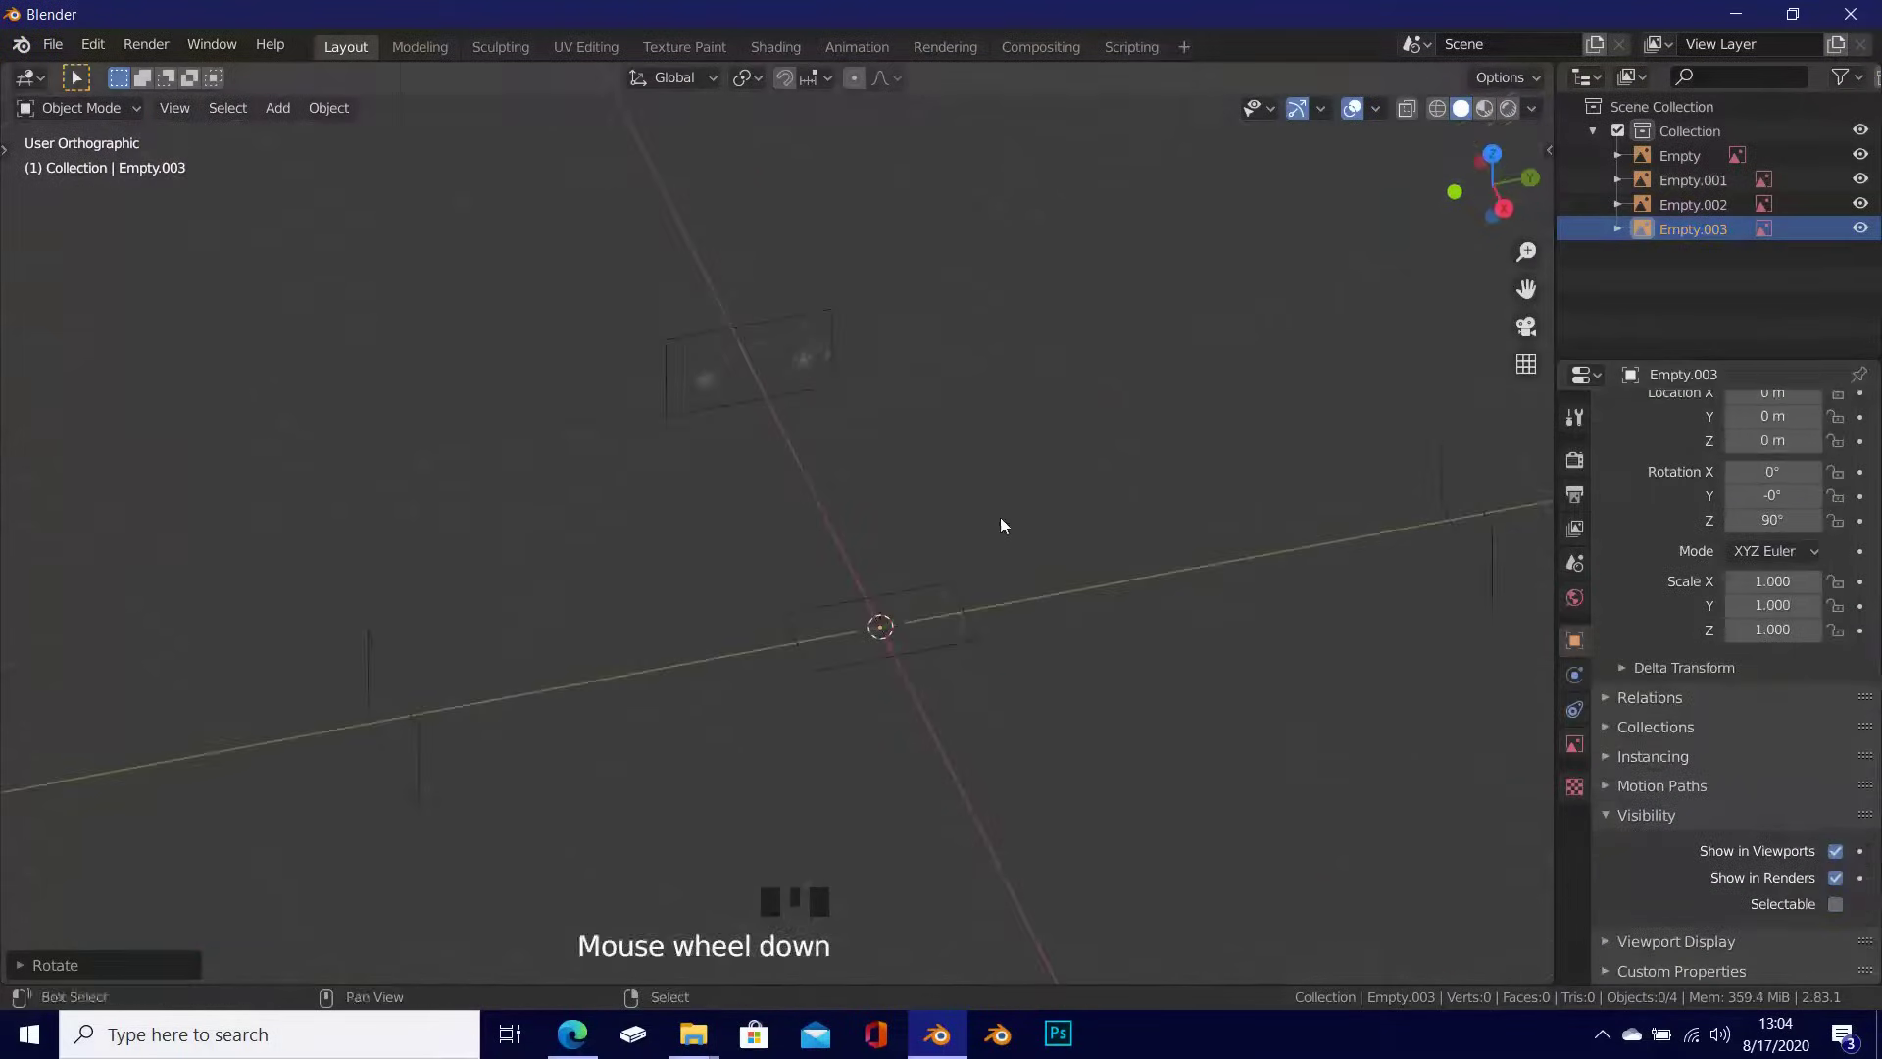
middle_click_drag(1000, 525, 637, 477, "shift")
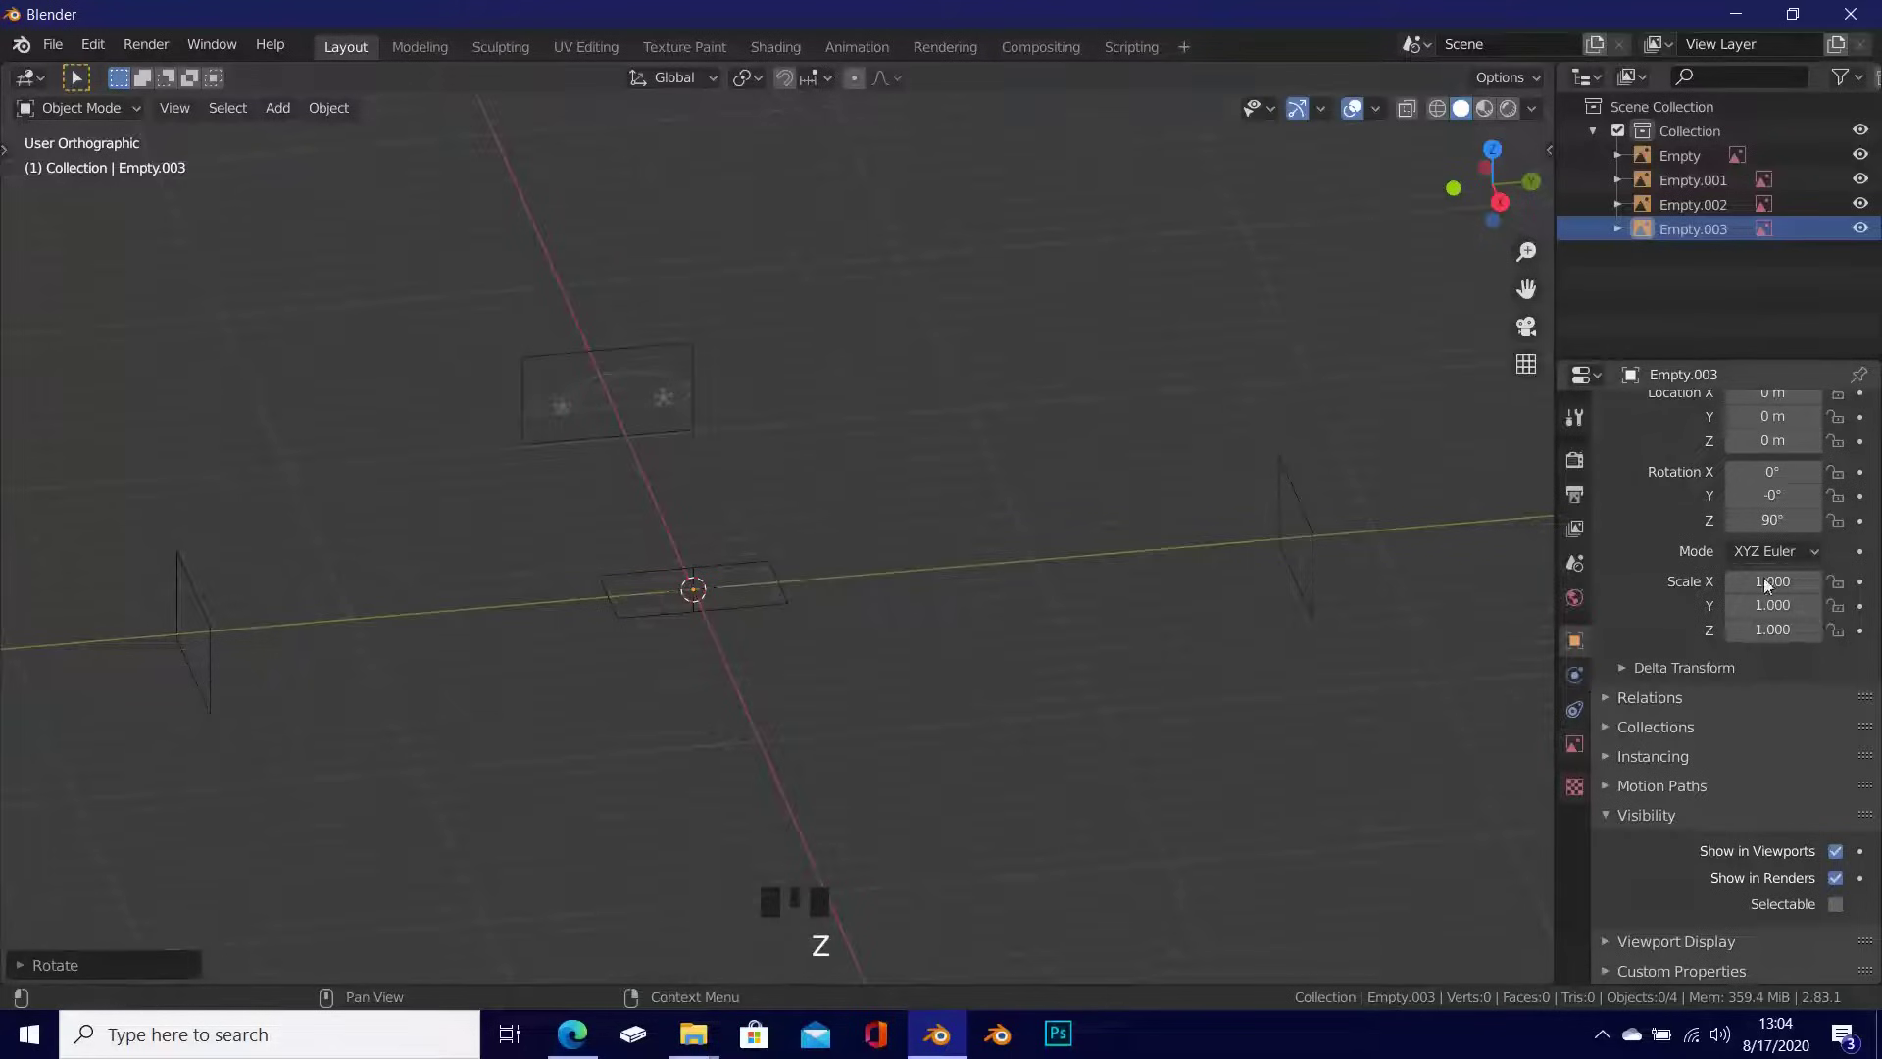
Step: Make the top reference image selectable again and move it about 10.6 m down along the Z axis
left_click(1835, 903)
right_click(764, 596)
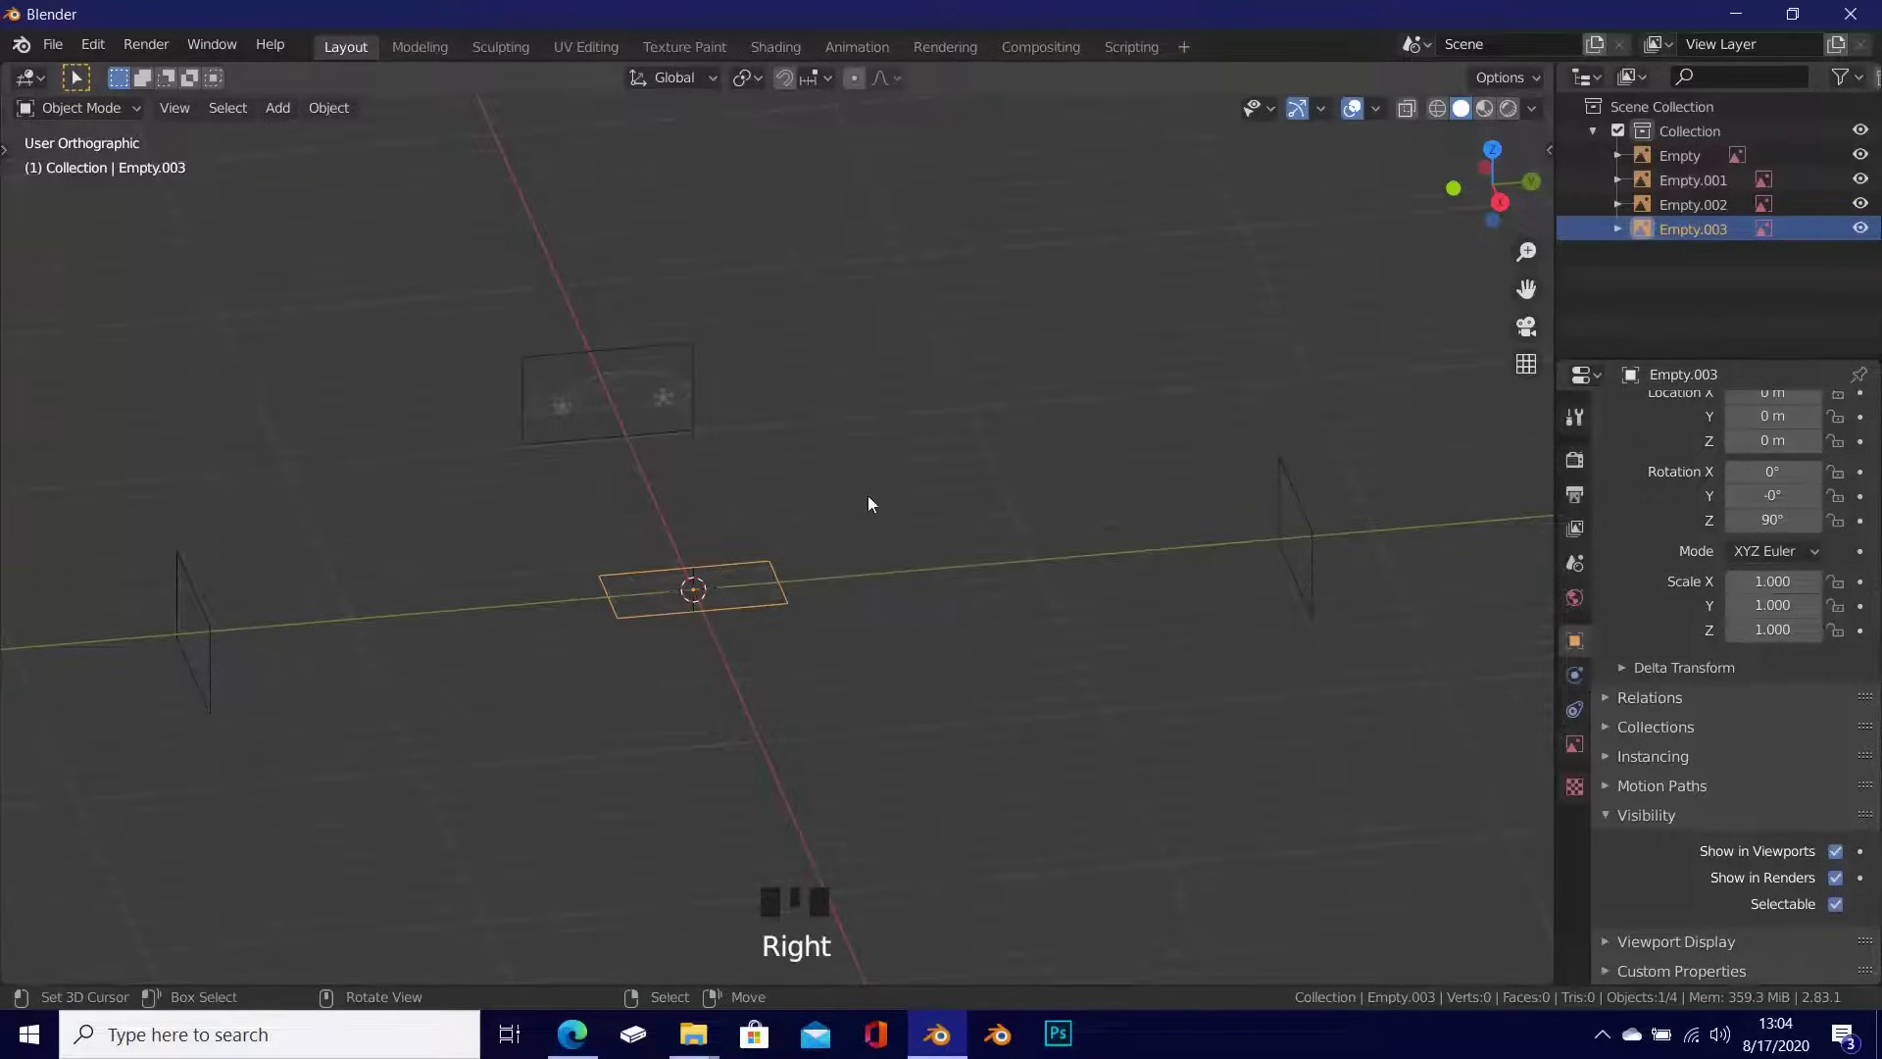
key("g")
key("z")
left_click(931, 808)
middle_click_drag(931, 808, 955, 585)
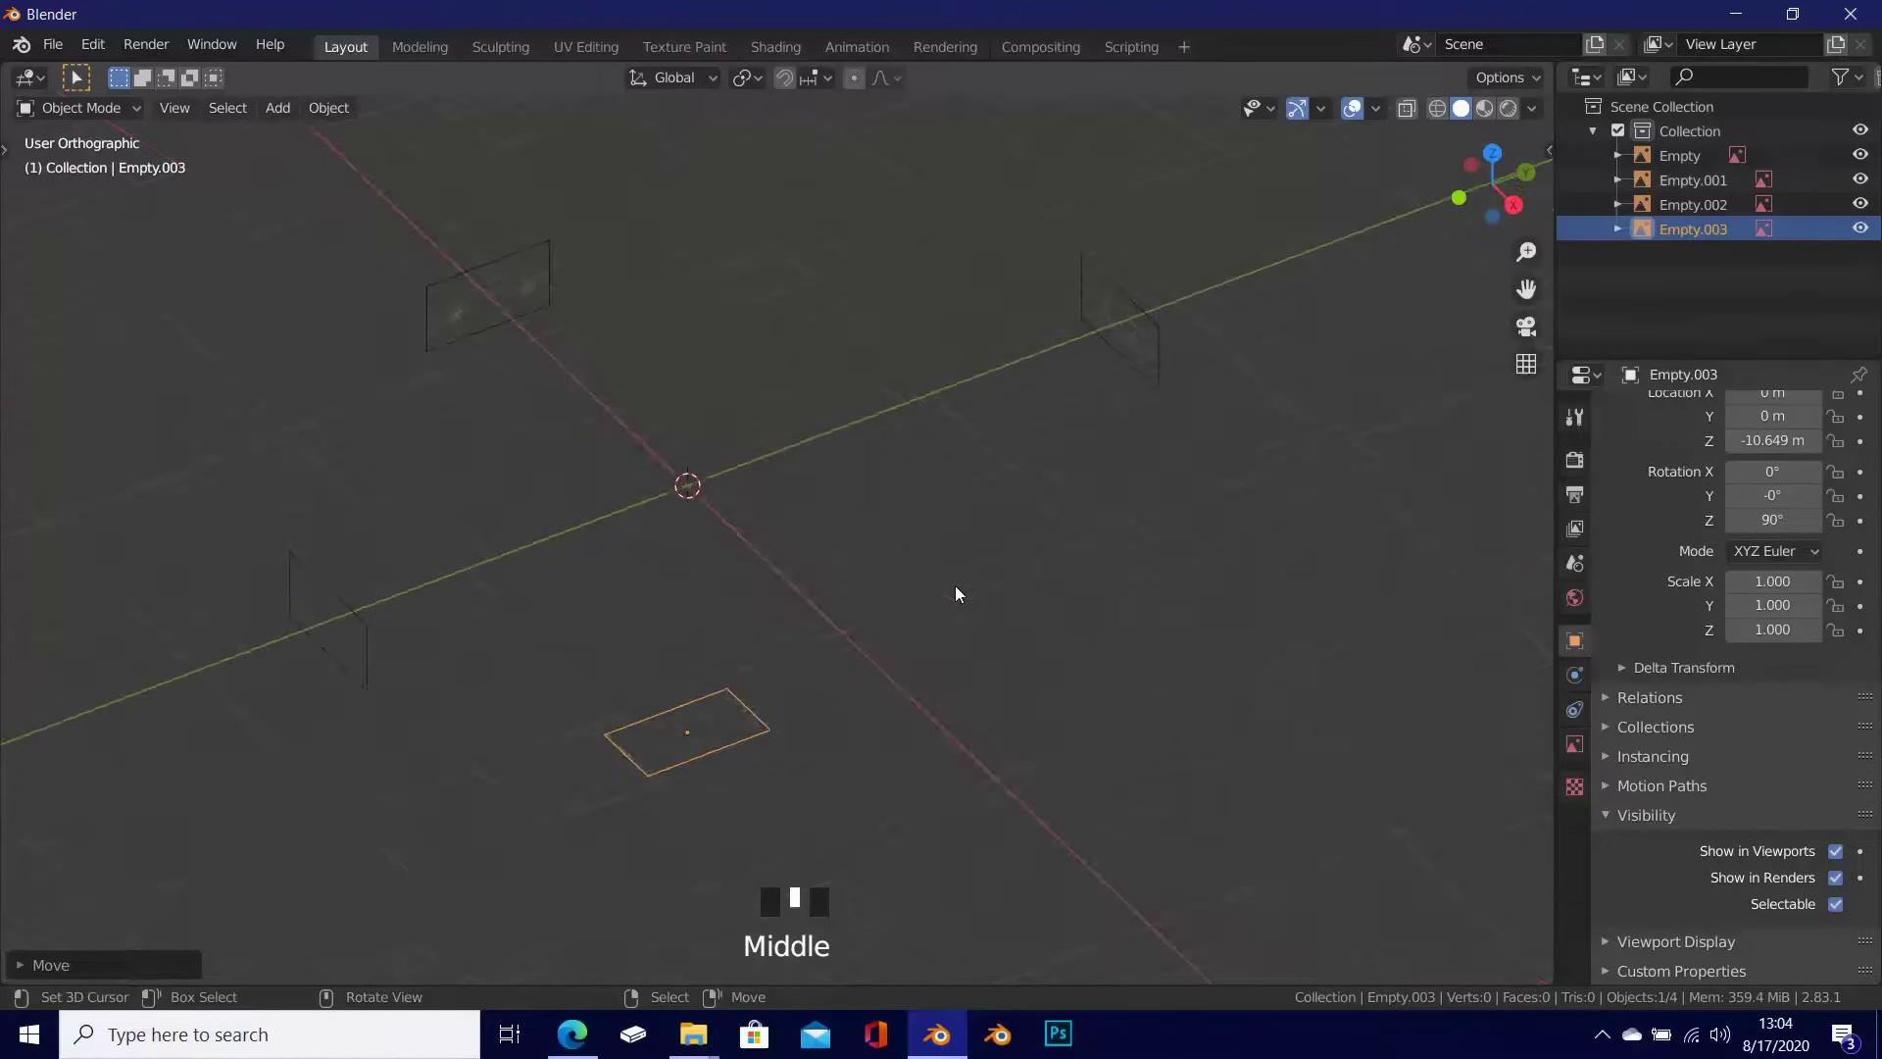
Step: Turn off Selectable for the top reference image so it cannot be picked in the viewport
left_click(1835, 903)
middle_click_drag(1127, 686, 668, 323)
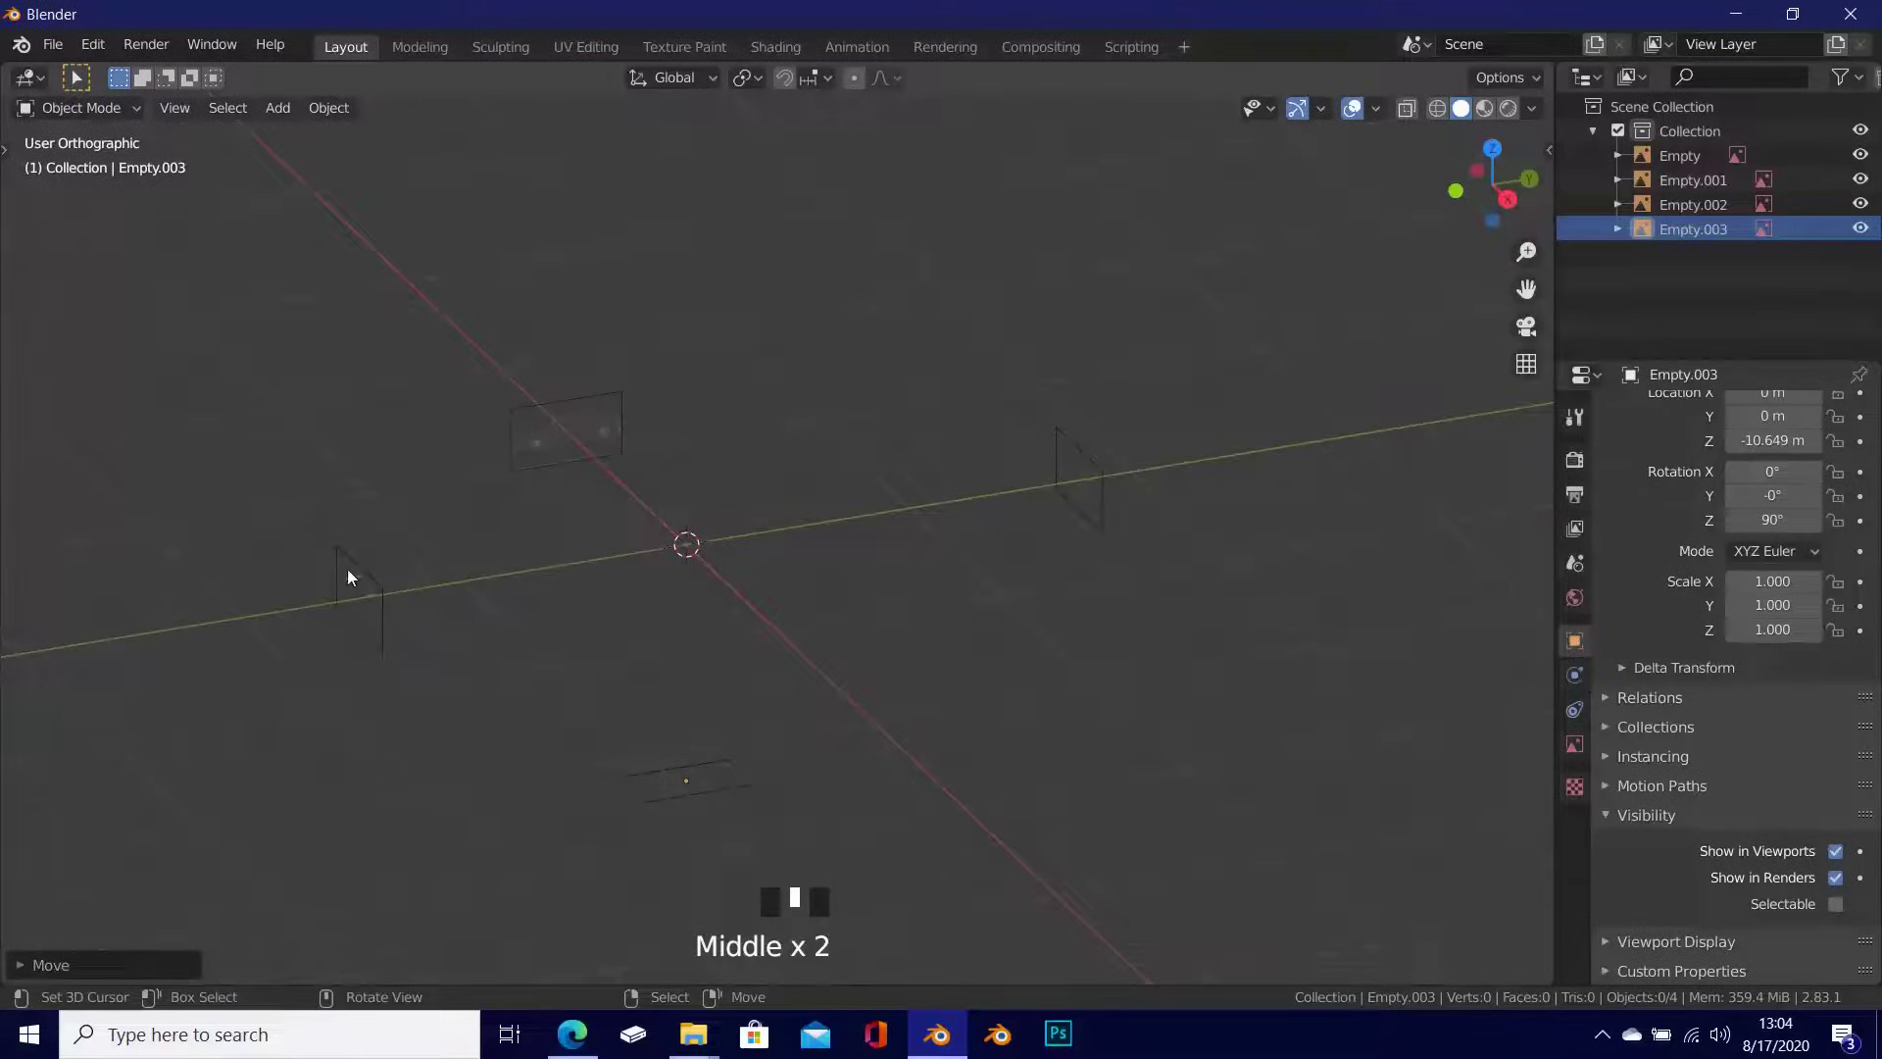
middle_click_drag(867, 644, 826, 663)
Step: Examine the blueprints in the front, right, back and top orthographic views to check their alignment
scroll(825, 655, "up", 2)
key("KP_1")
scroll(834, 659, "up", 7)
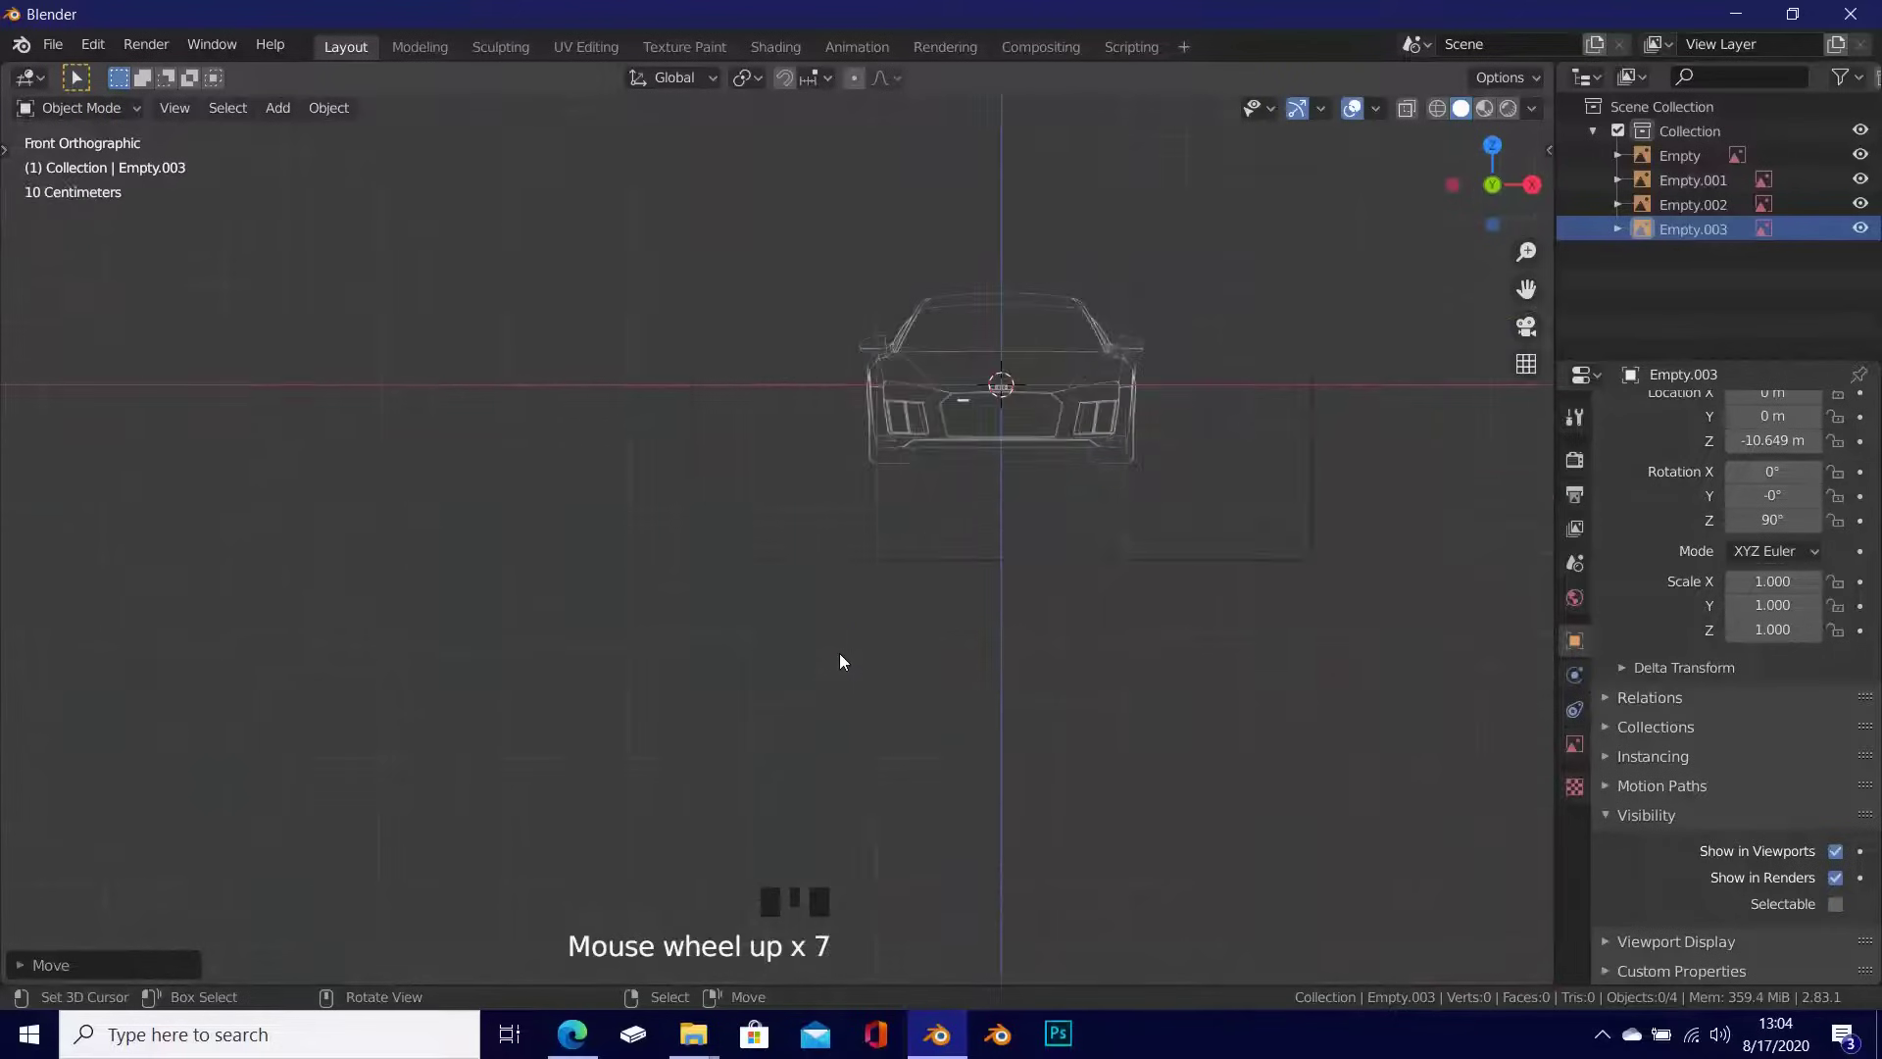
middle_click_drag(1075, 378, 903, 490, "shift")
key("KP_3")
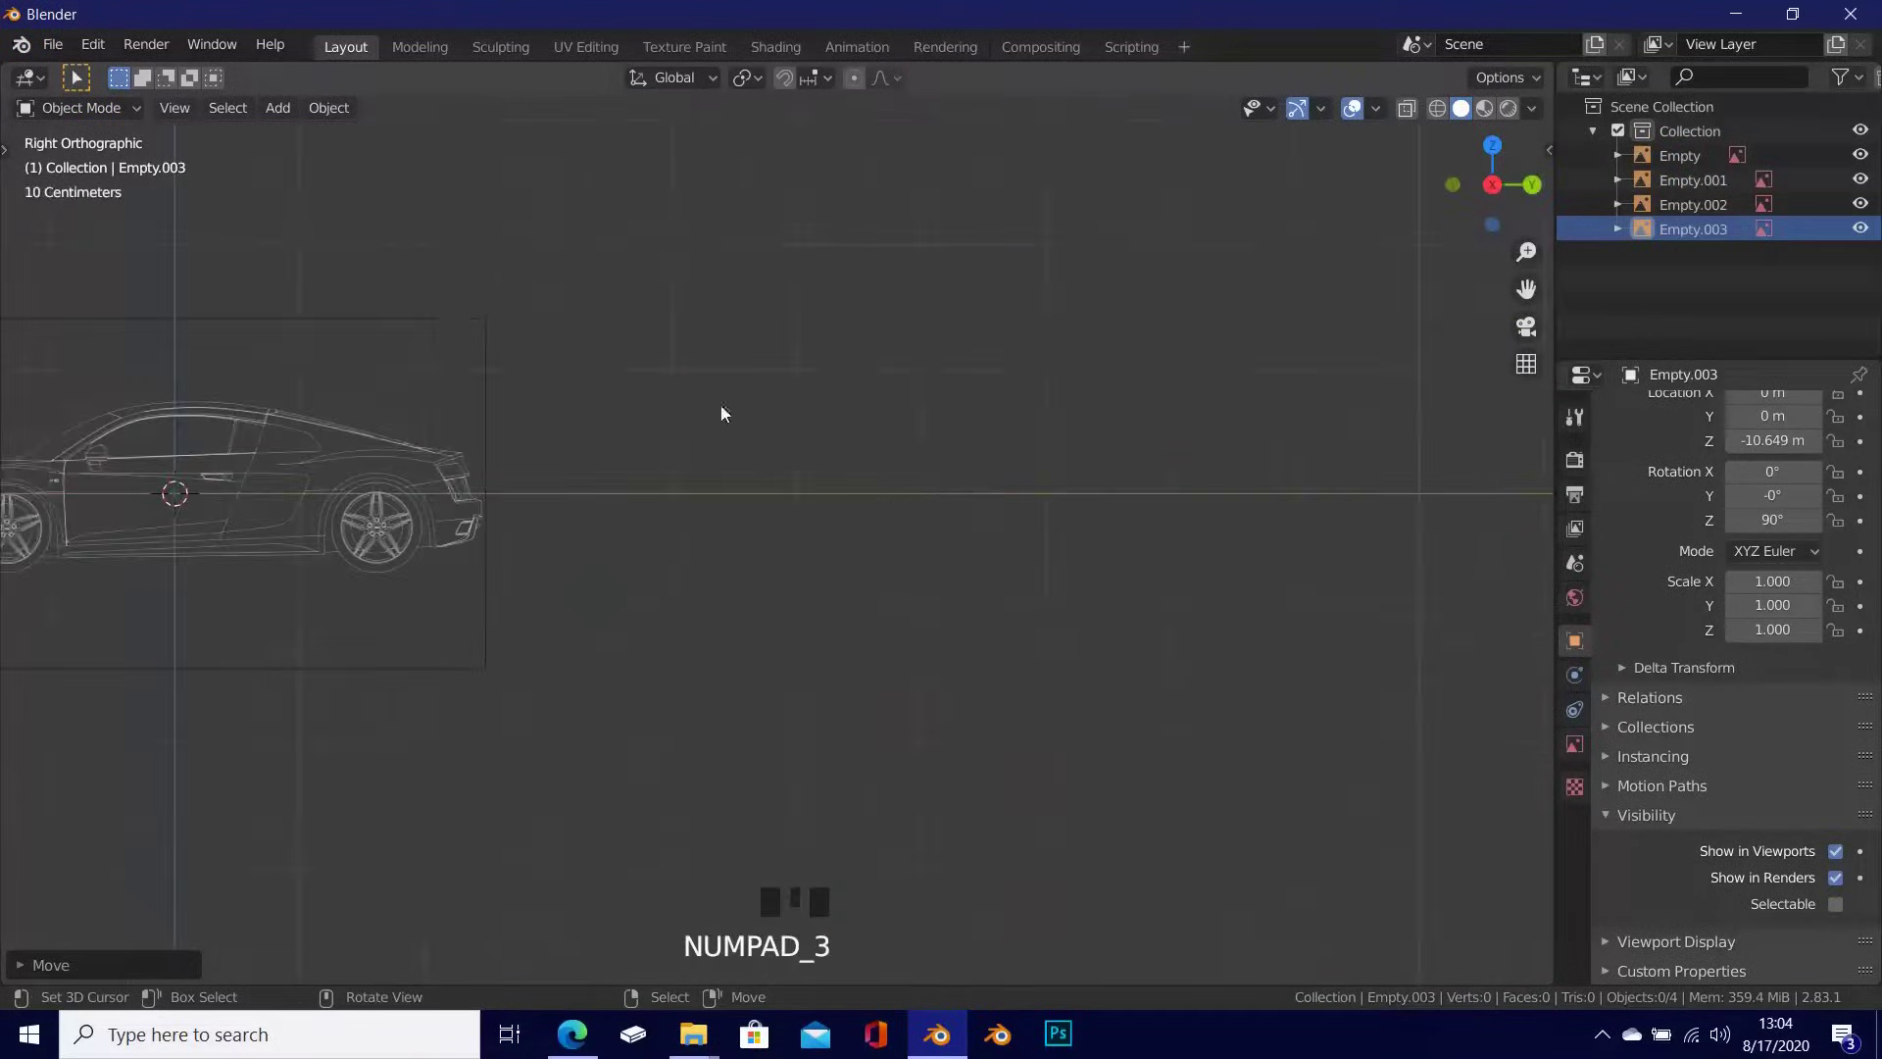
middle_click_drag(723, 411, 764, 468, "shift")
key("ctrl+KP_1")
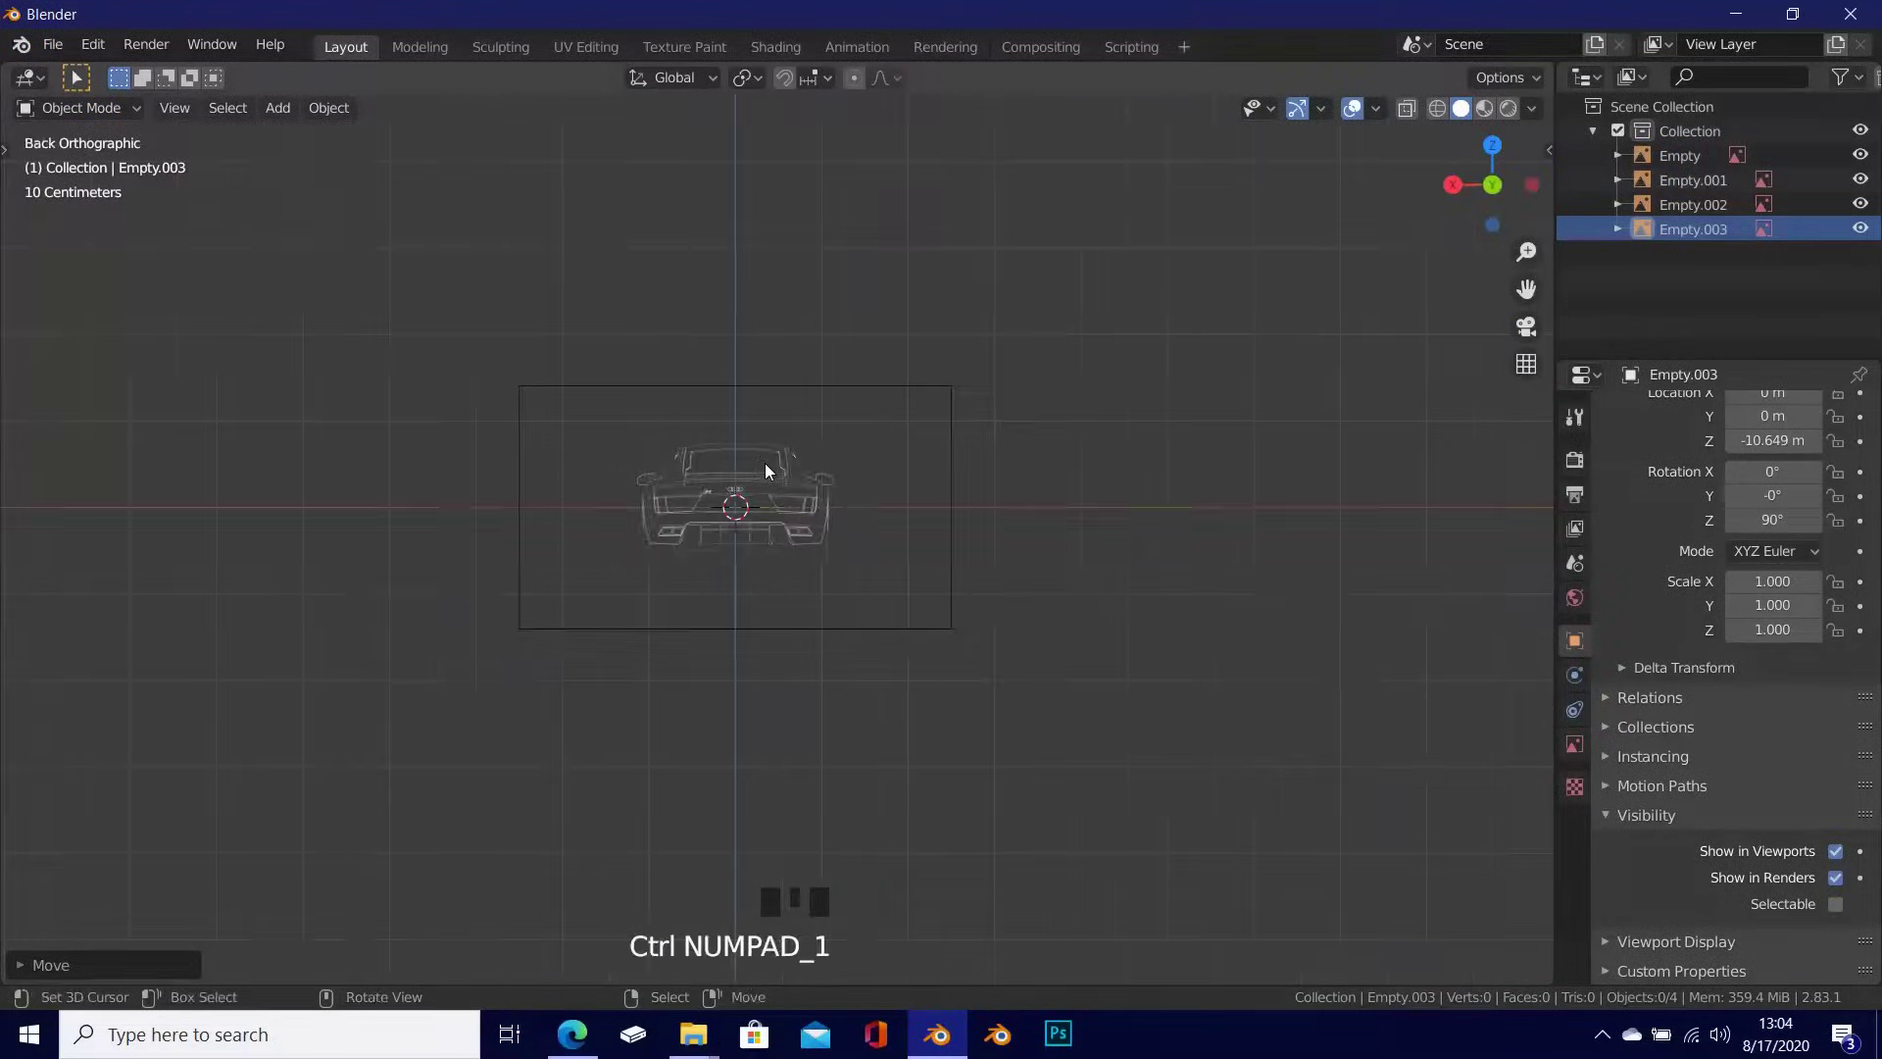
scroll(766, 468, "up", 4)
key("KP_7")
scroll(819, 517, "down", 3)
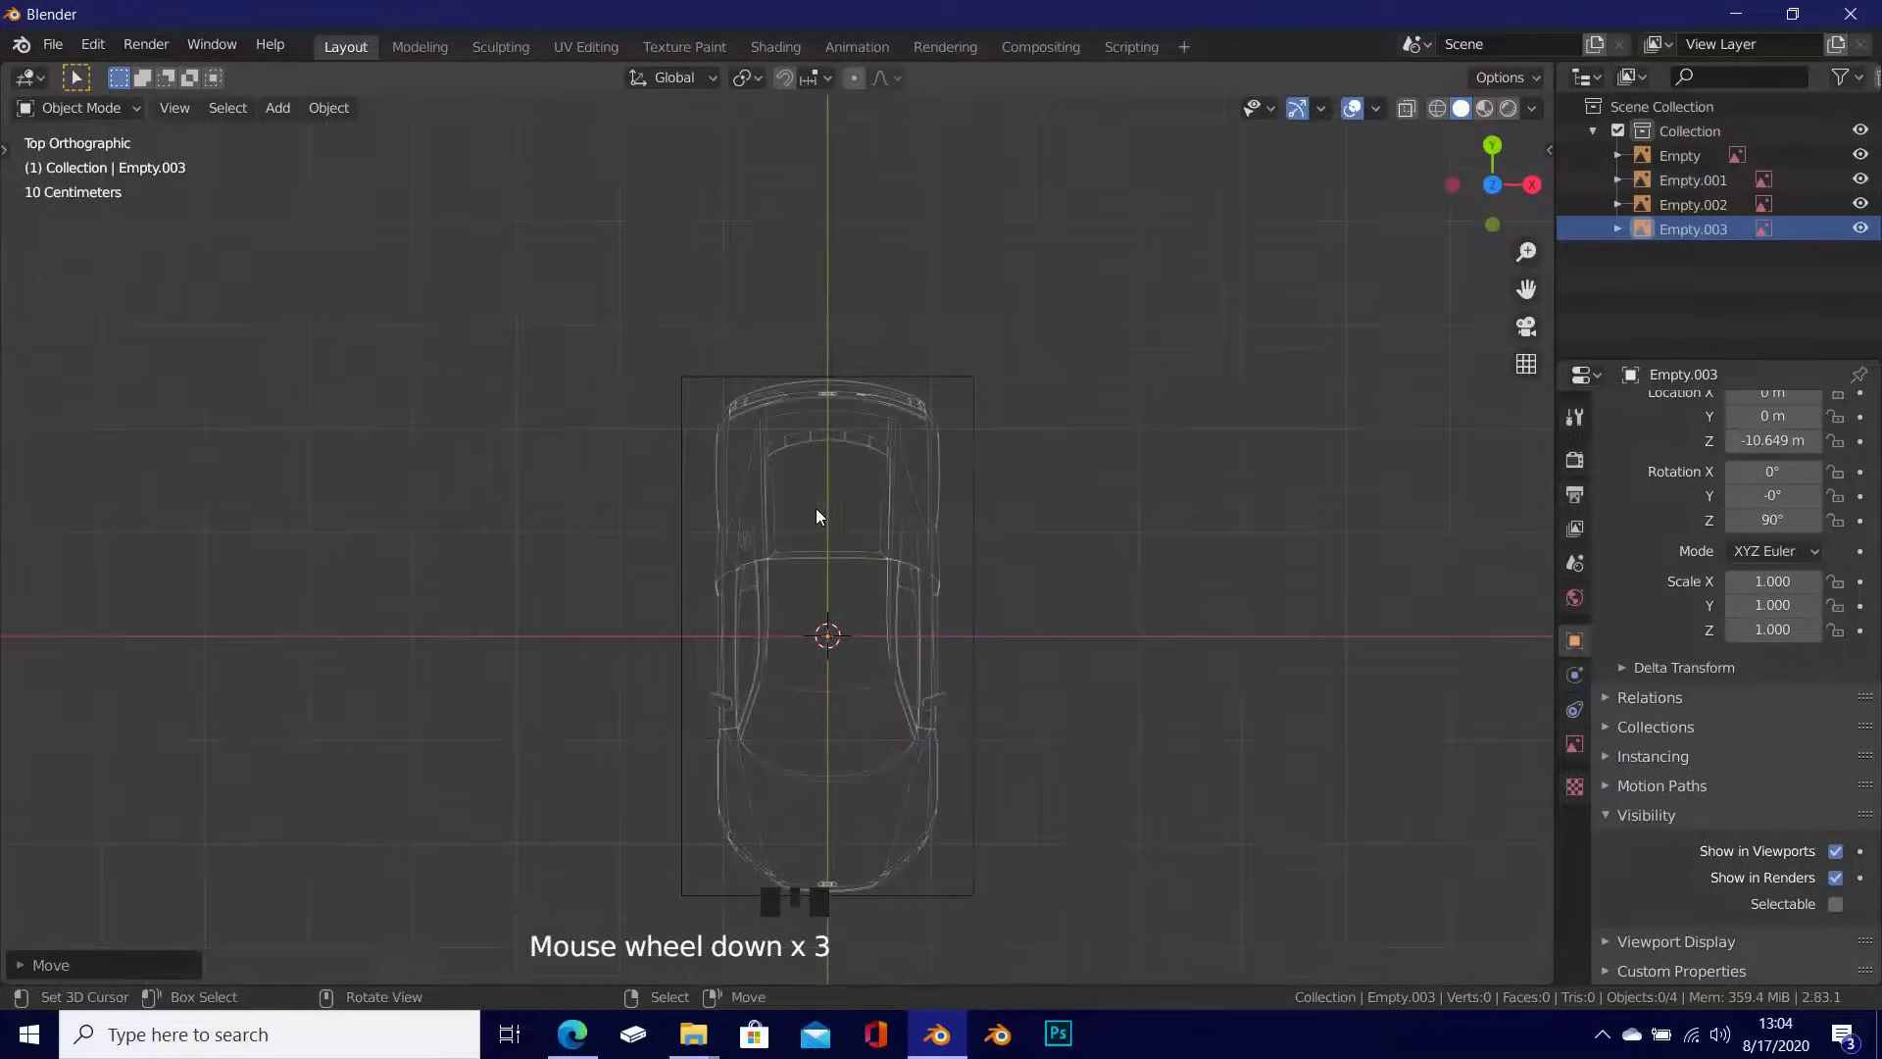
middle_click_drag(820, 517, 807, 437, "shift")
scroll(807, 437, "down", 2)
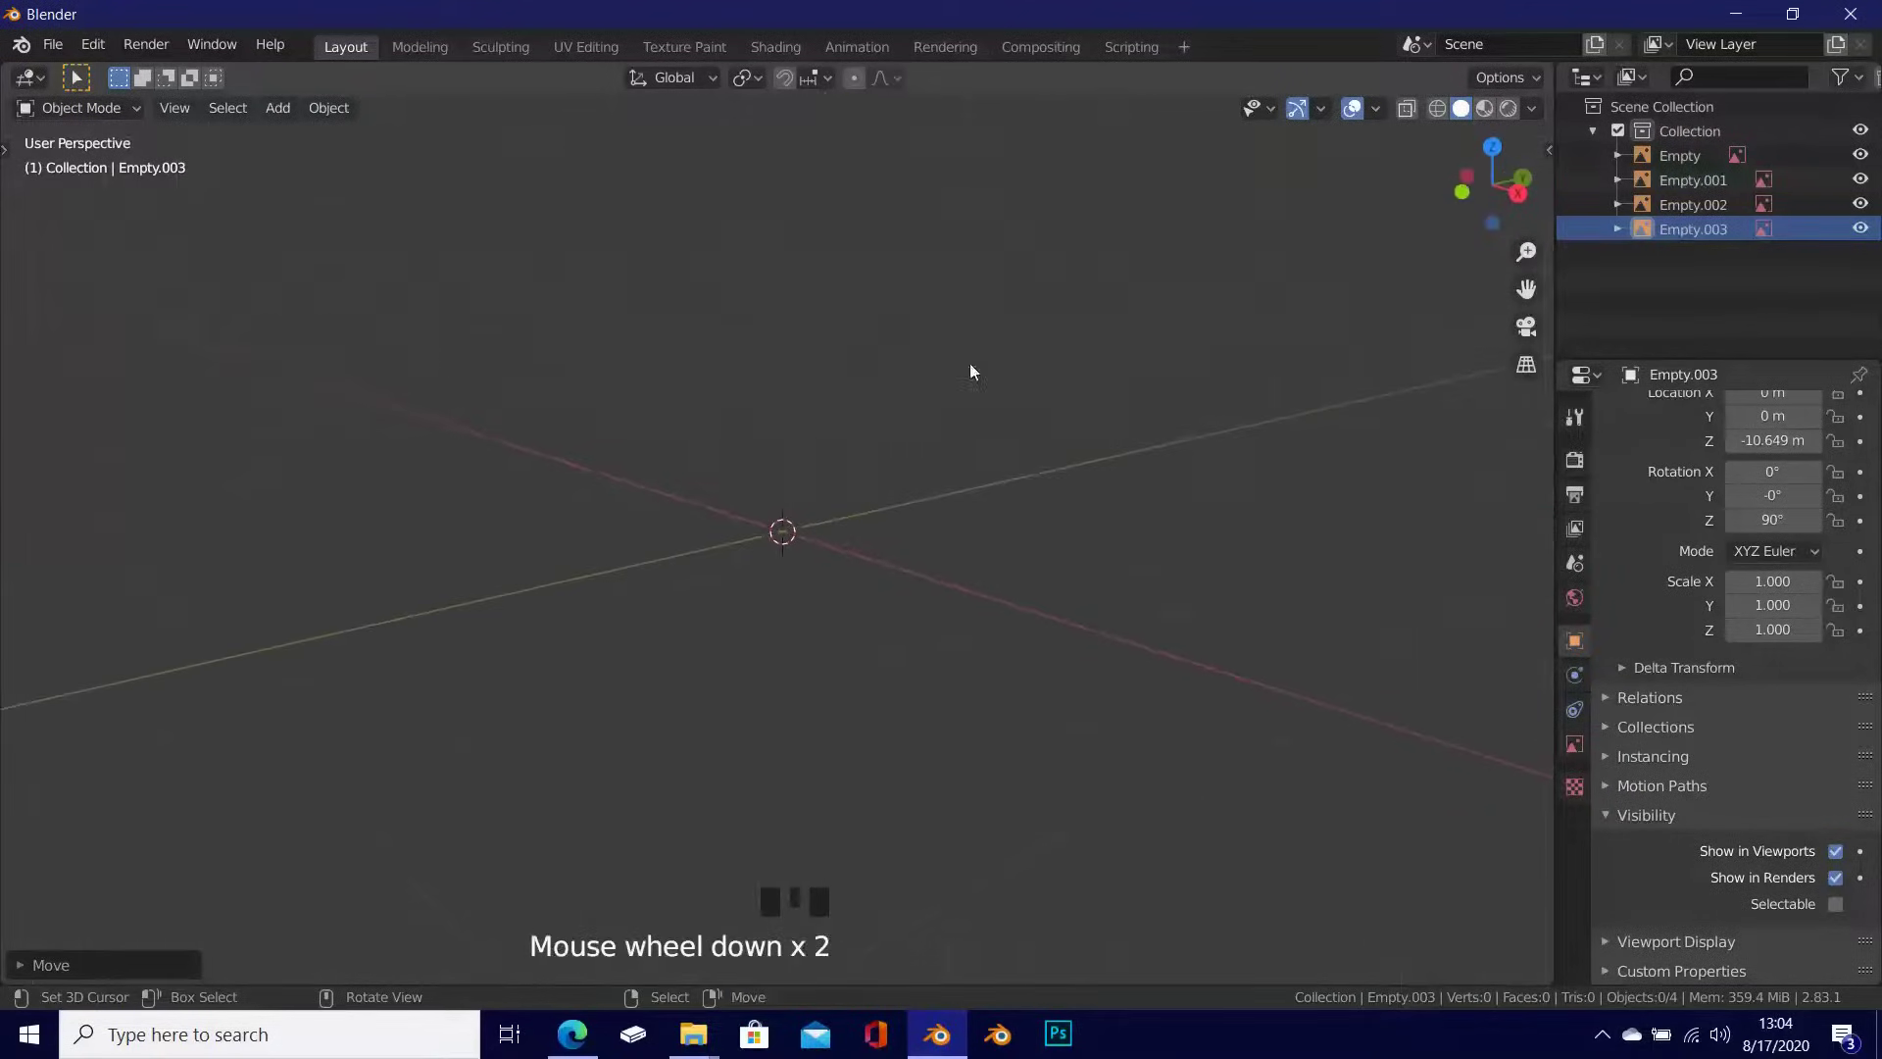
Step: Snap the 3D cursor back to the world origin and switch the viewport to orthographic projection
middle_click_drag(996, 294, 916, 427)
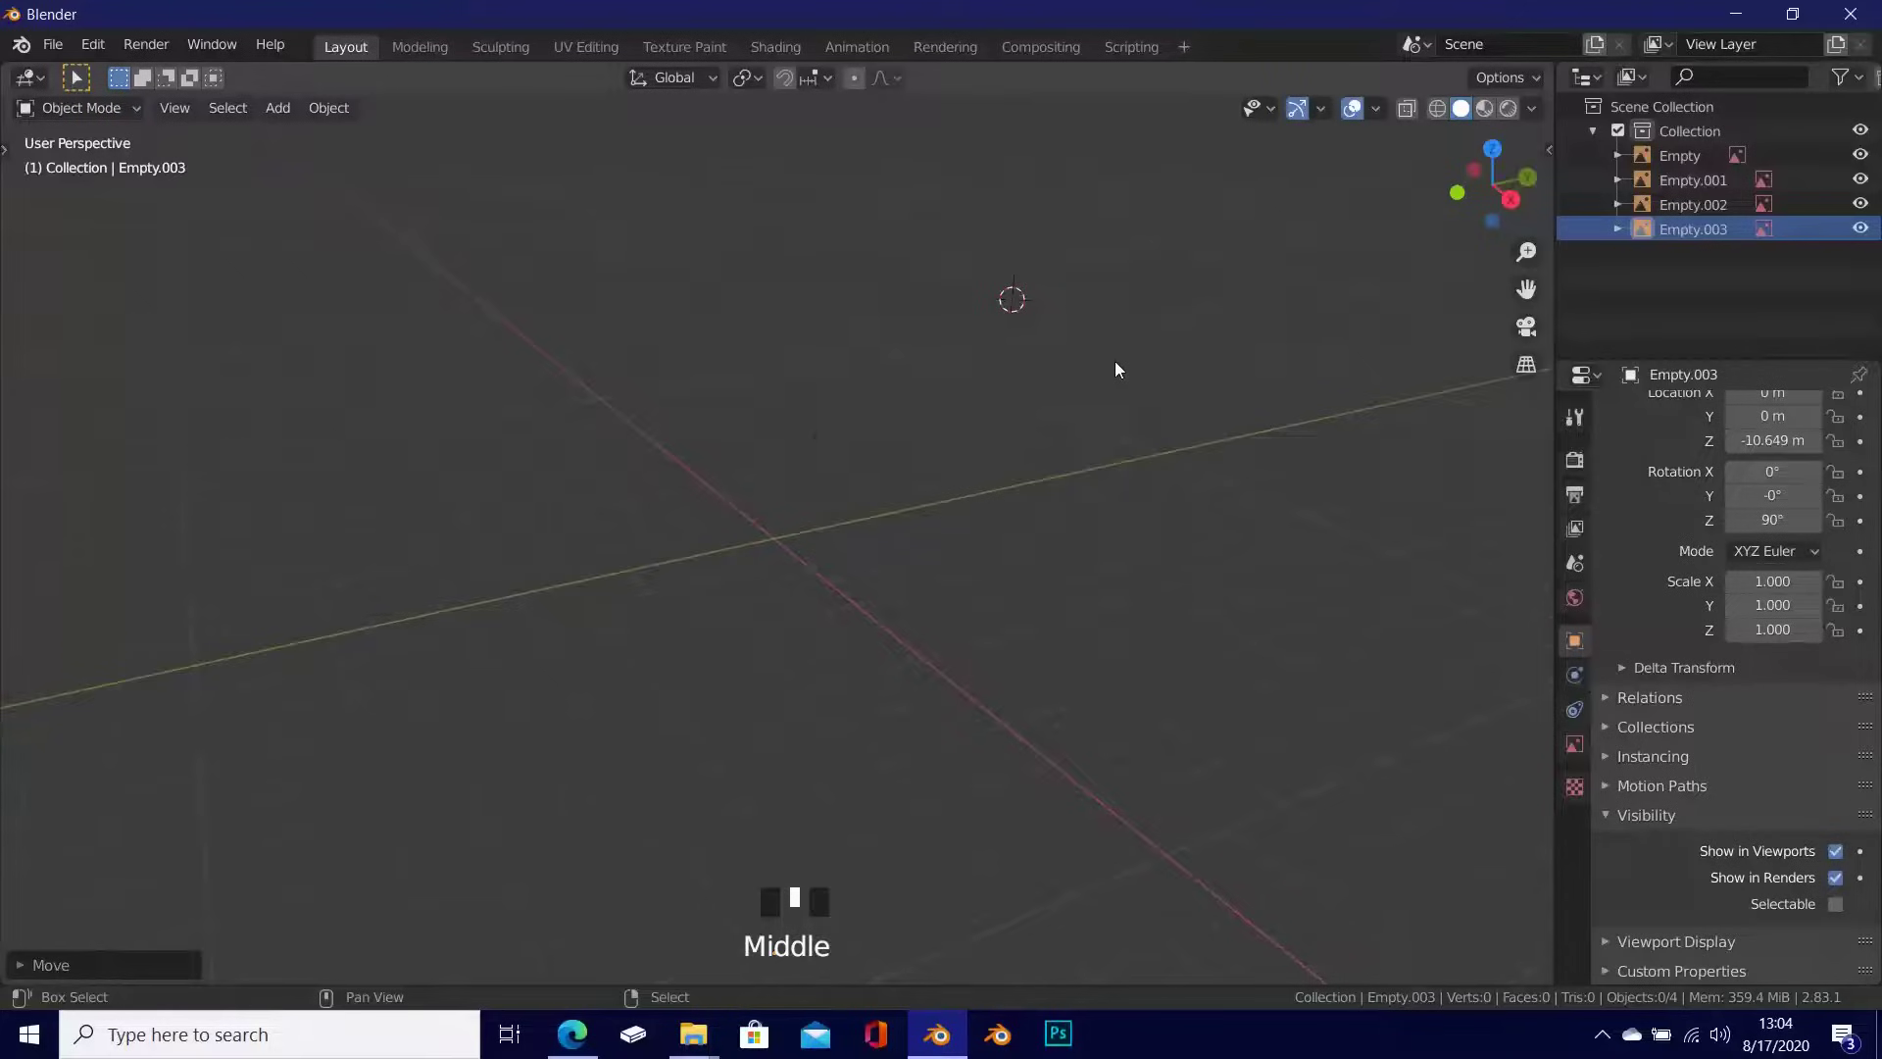
key("shift+s")
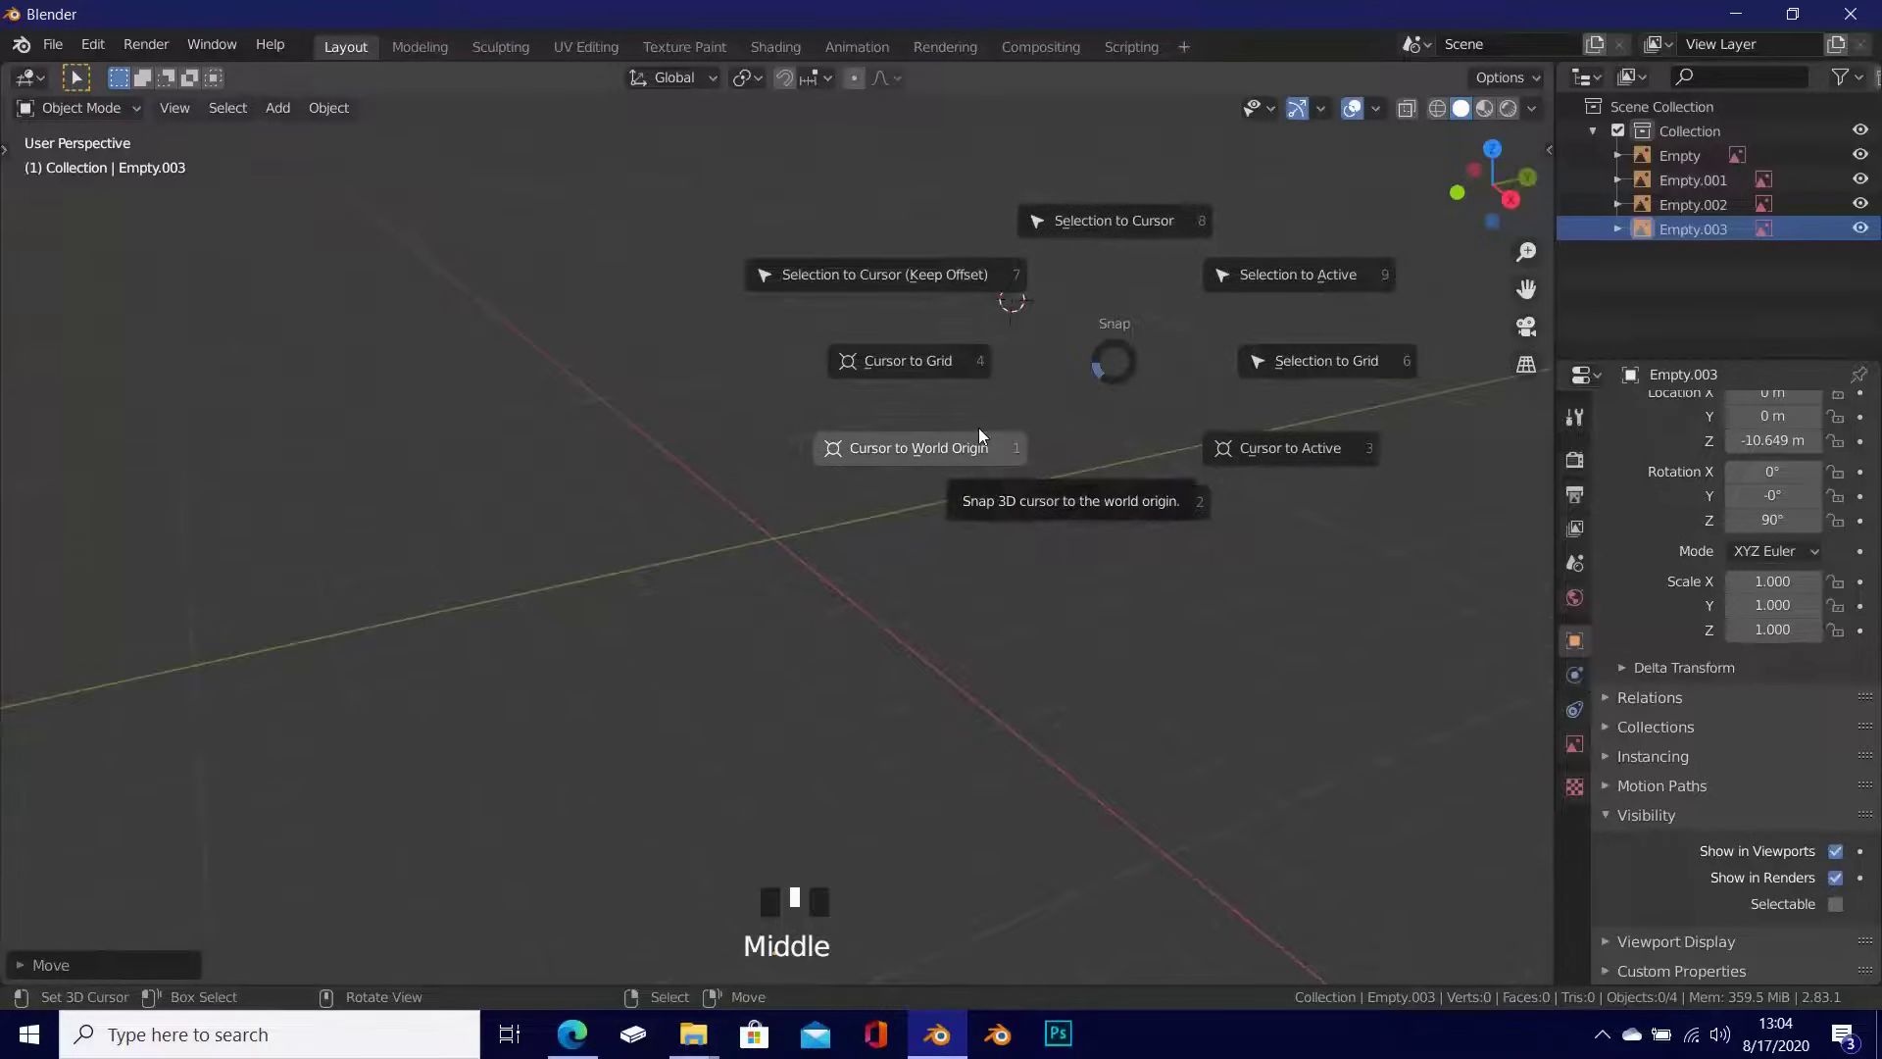
left_click(978, 428)
scroll(892, 440, "down", 4)
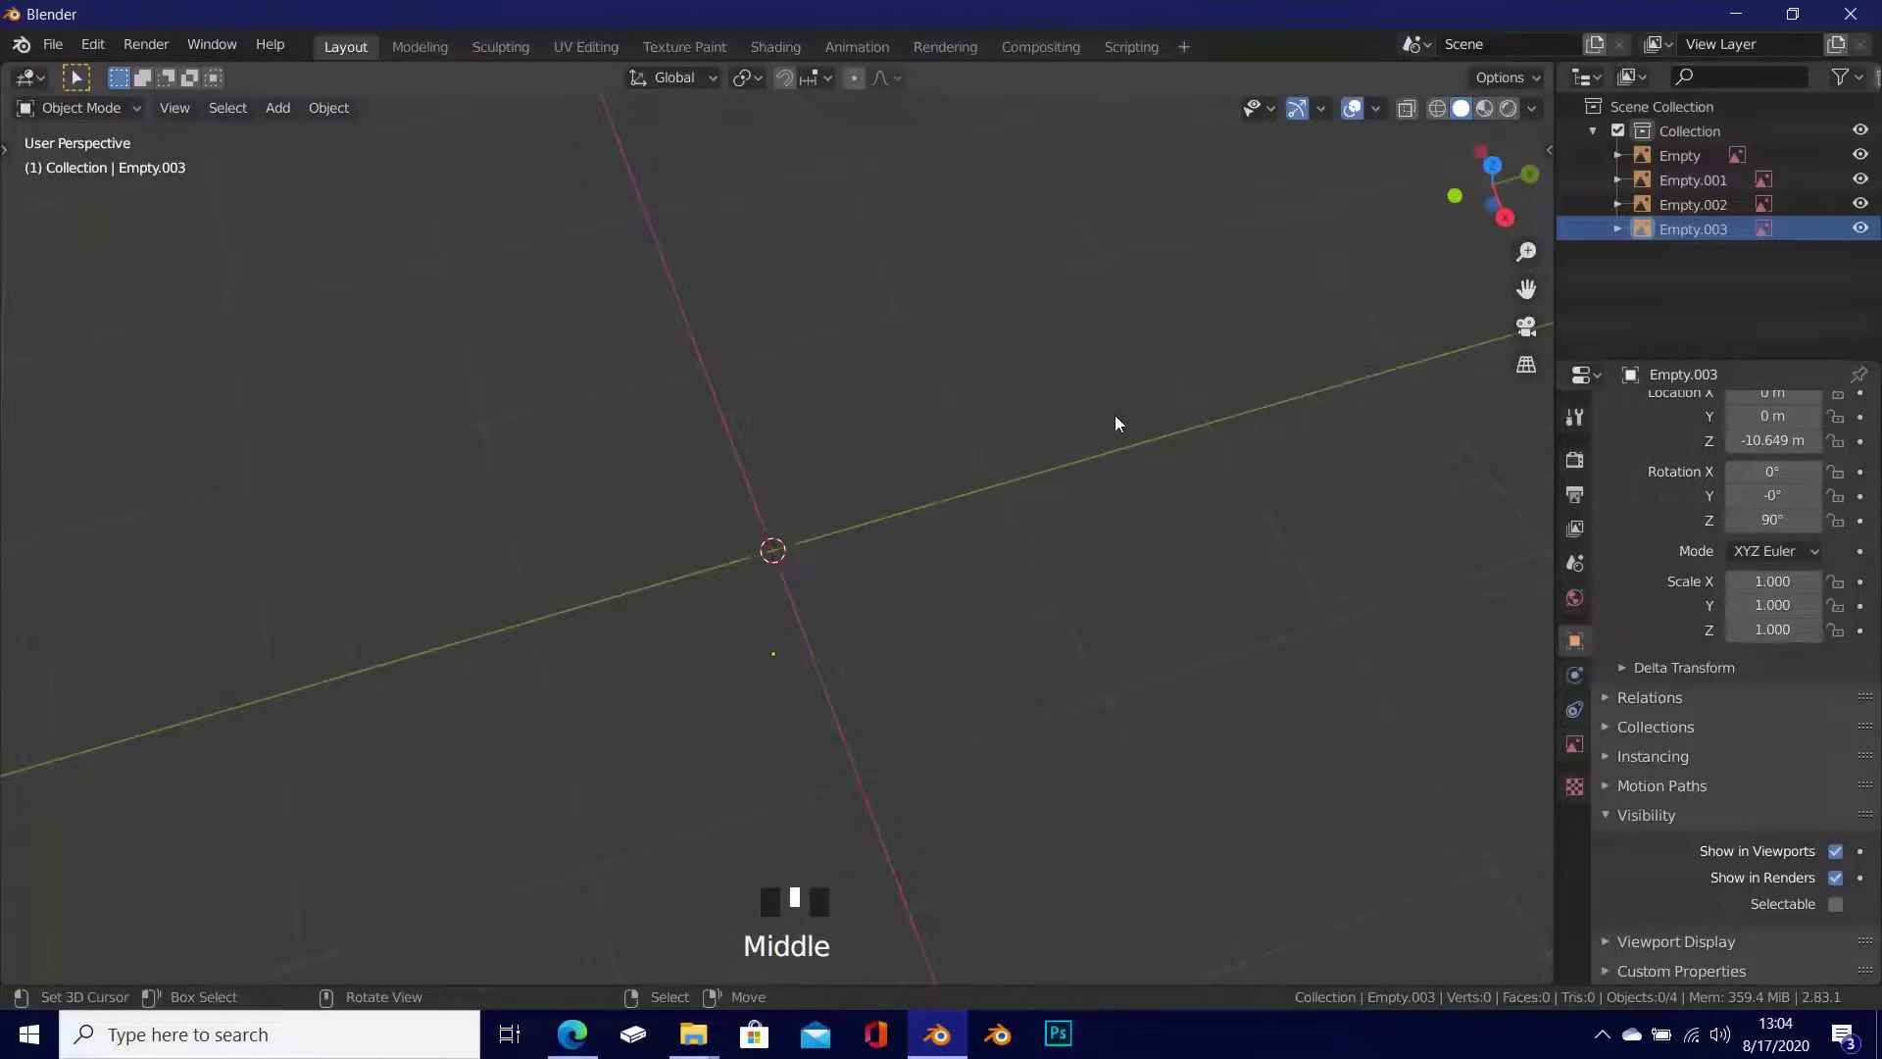
scroll(1115, 423, "down", 1)
key("KP_5")
middle_click_drag(1115, 424, 991, 525, "shift")
scroll(996, 521, "up", 1)
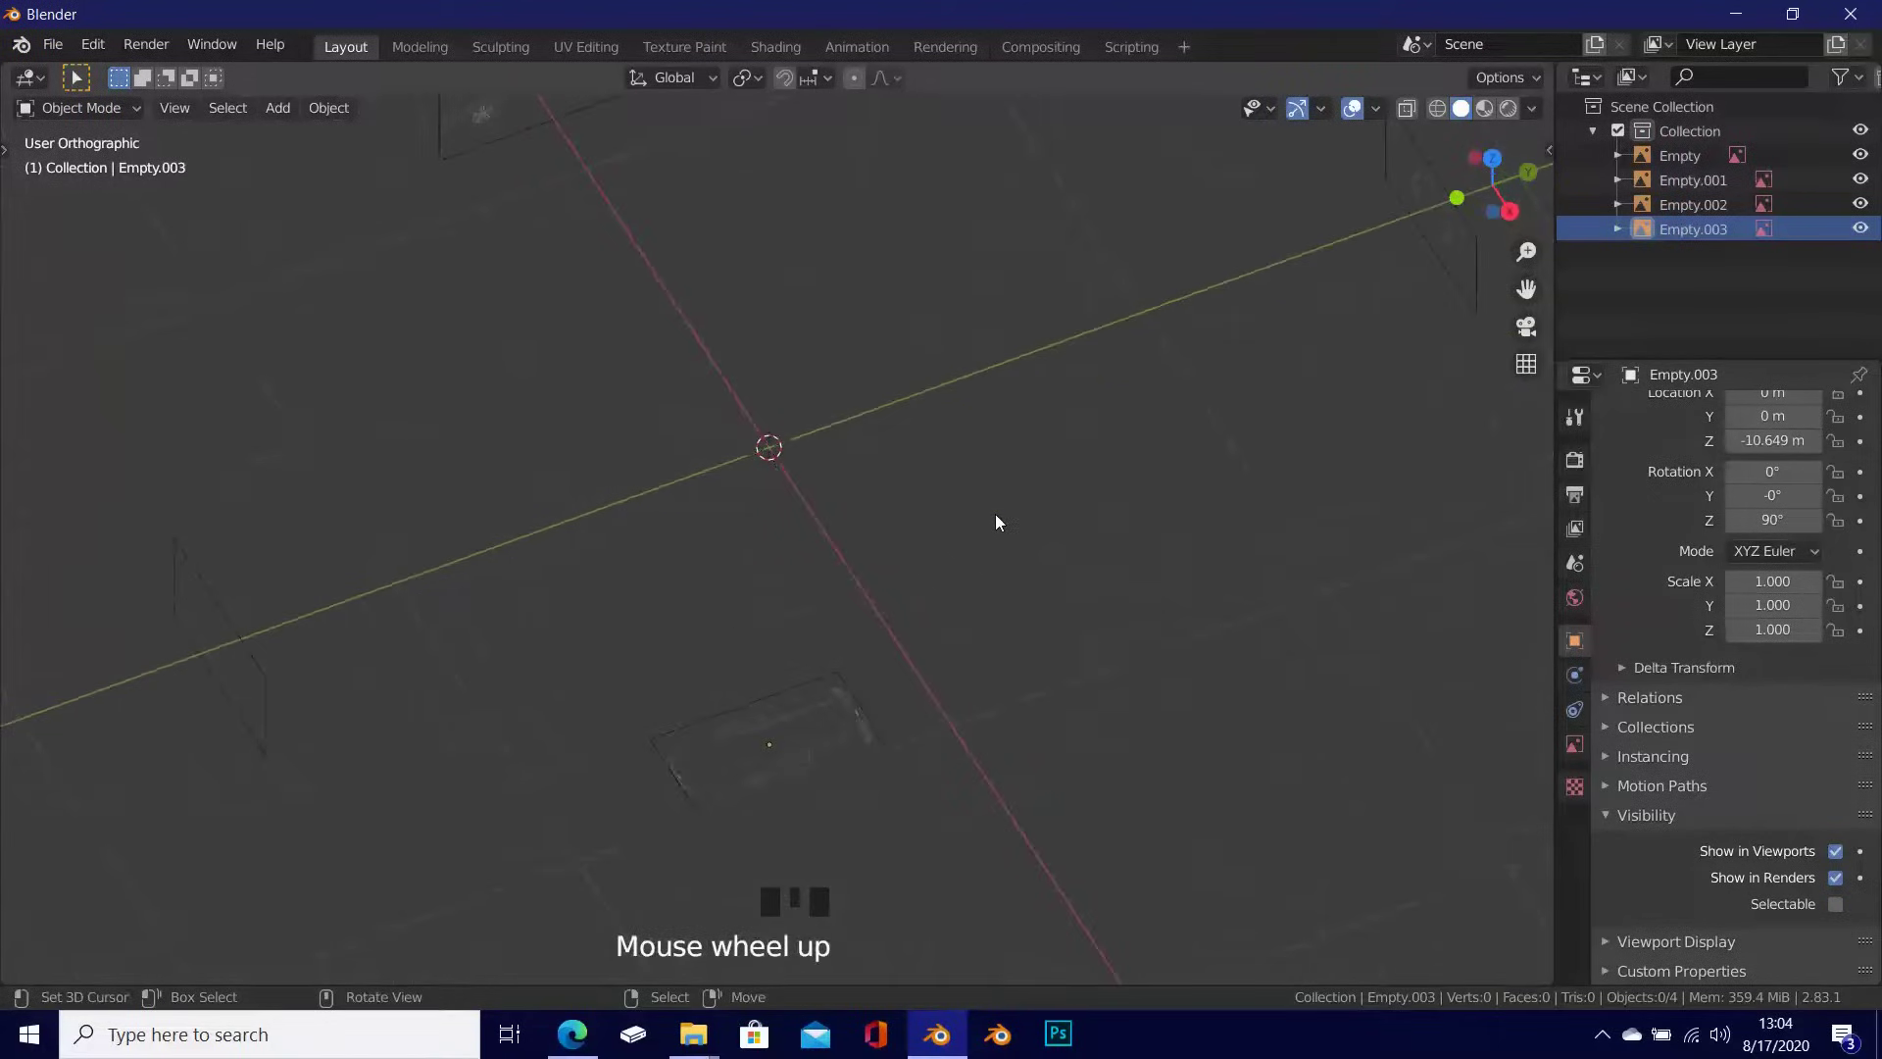
Step: Move all four reference image empties into a new collection named Blueprints
left_click(1696, 155)
left_click(1704, 228, "shift")
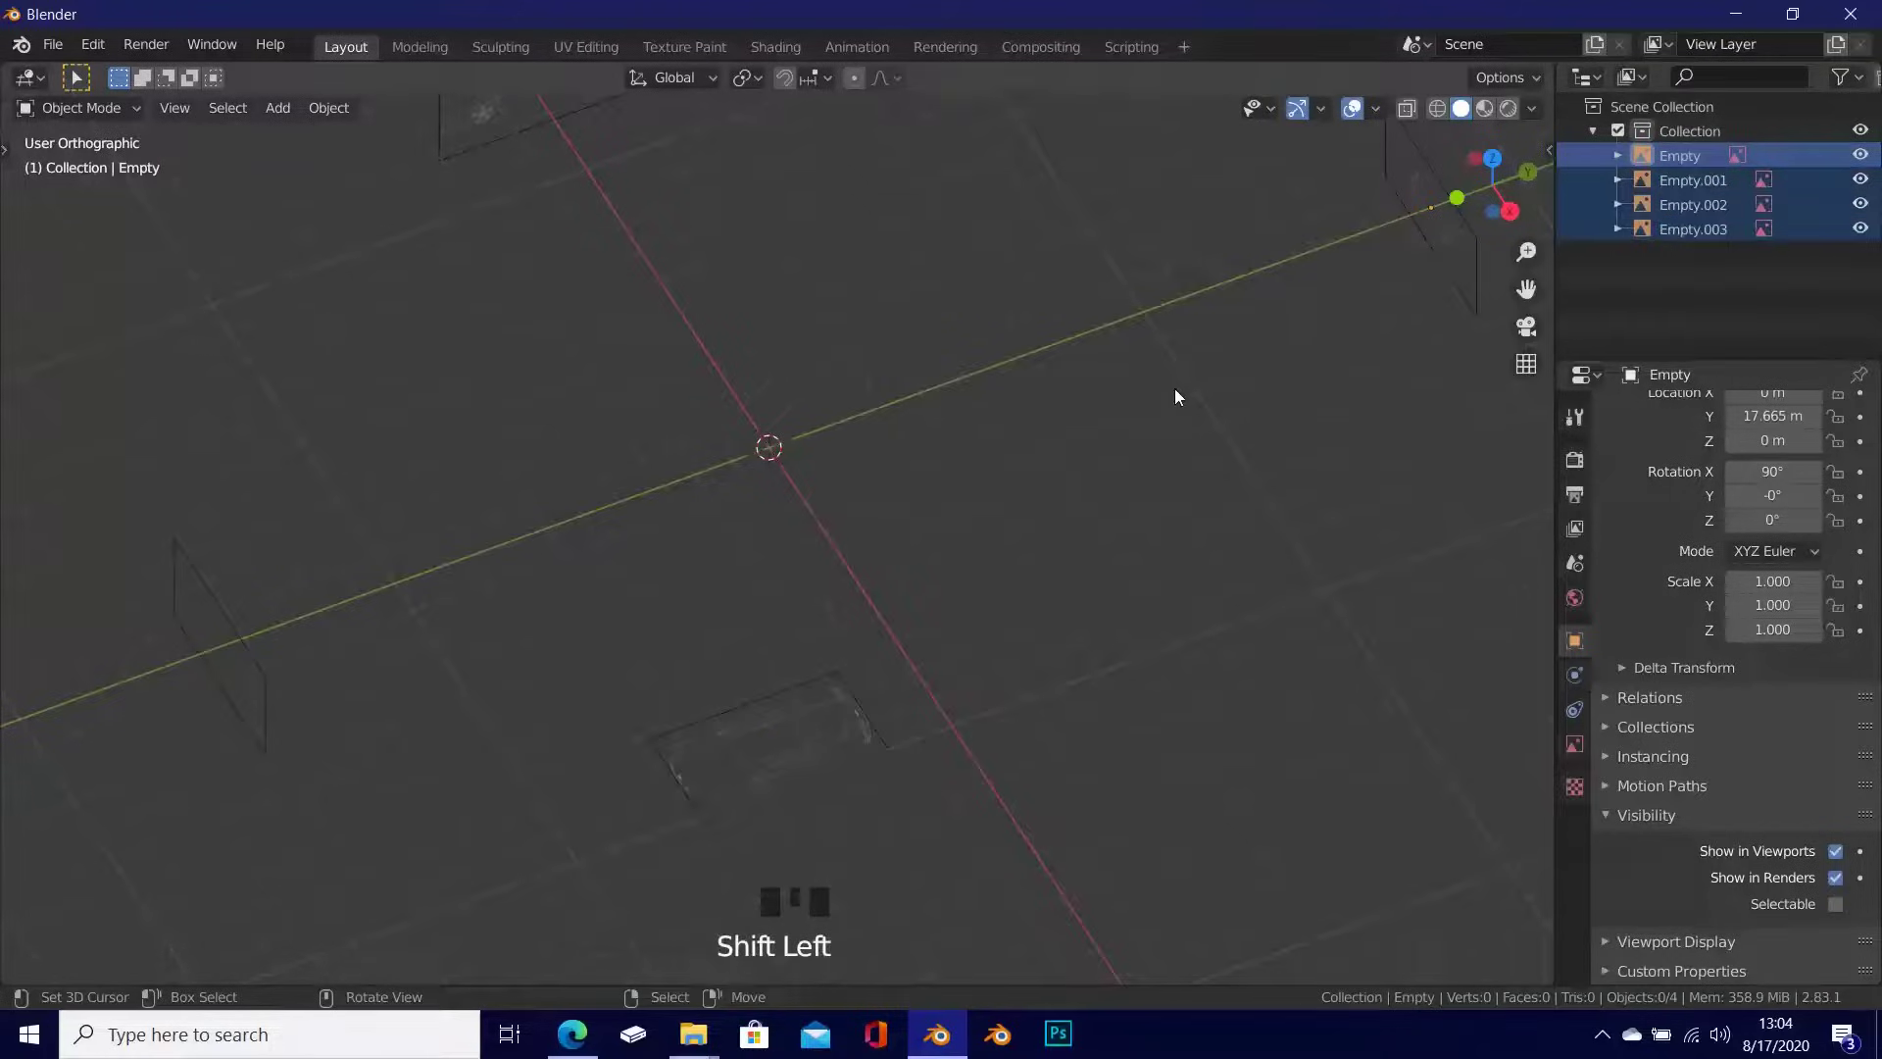
key("m")
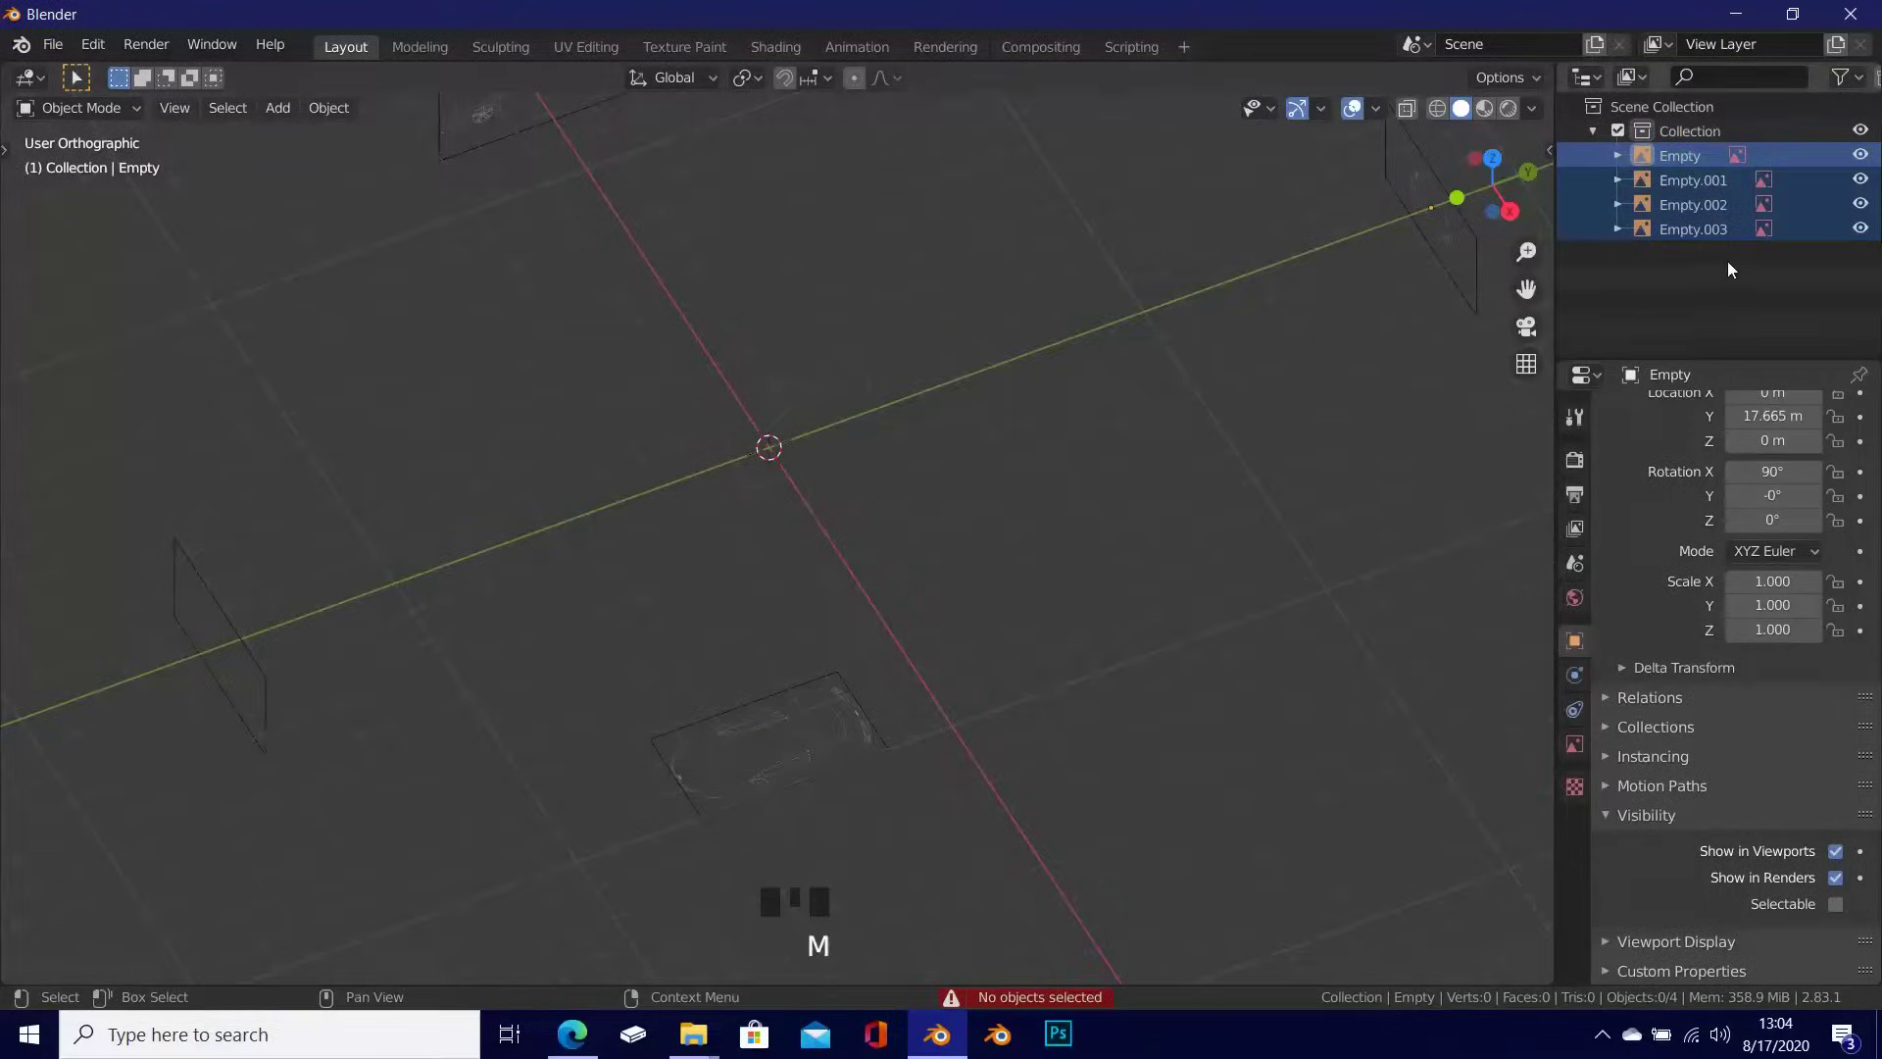
key("m")
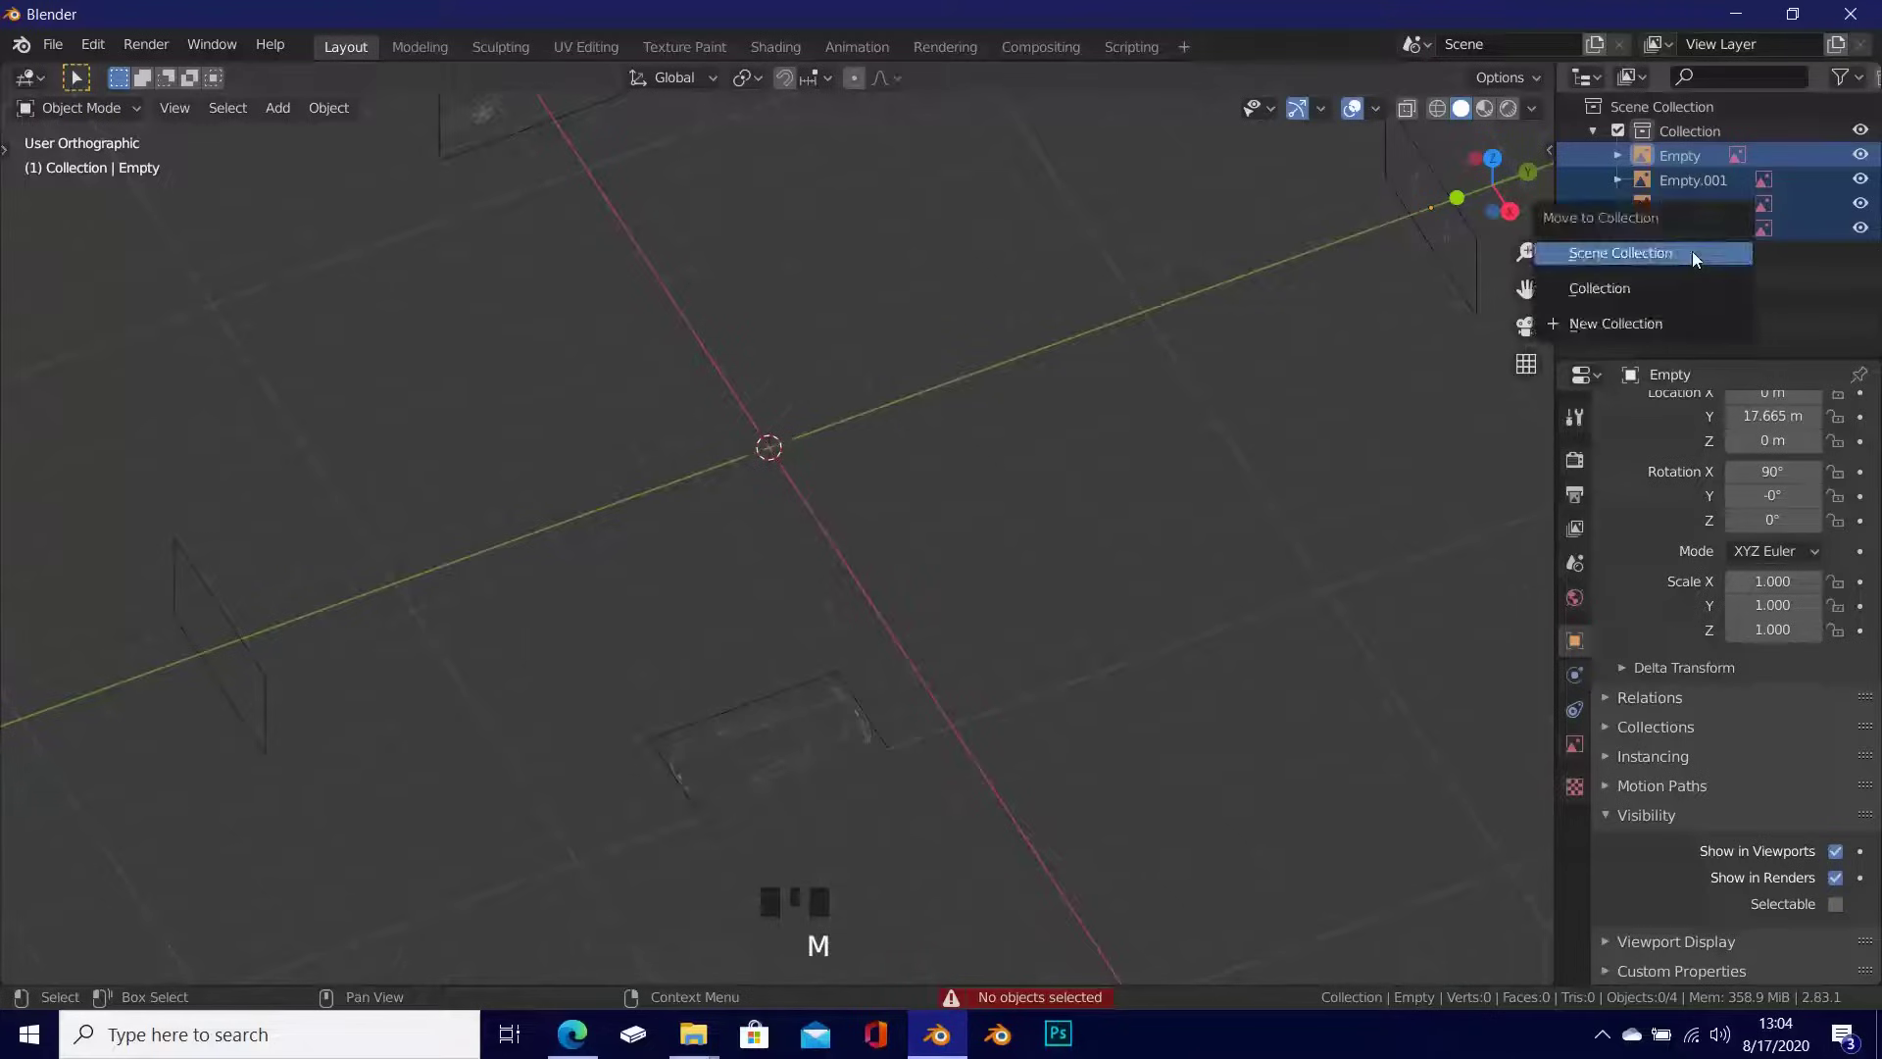
left_click(1648, 324)
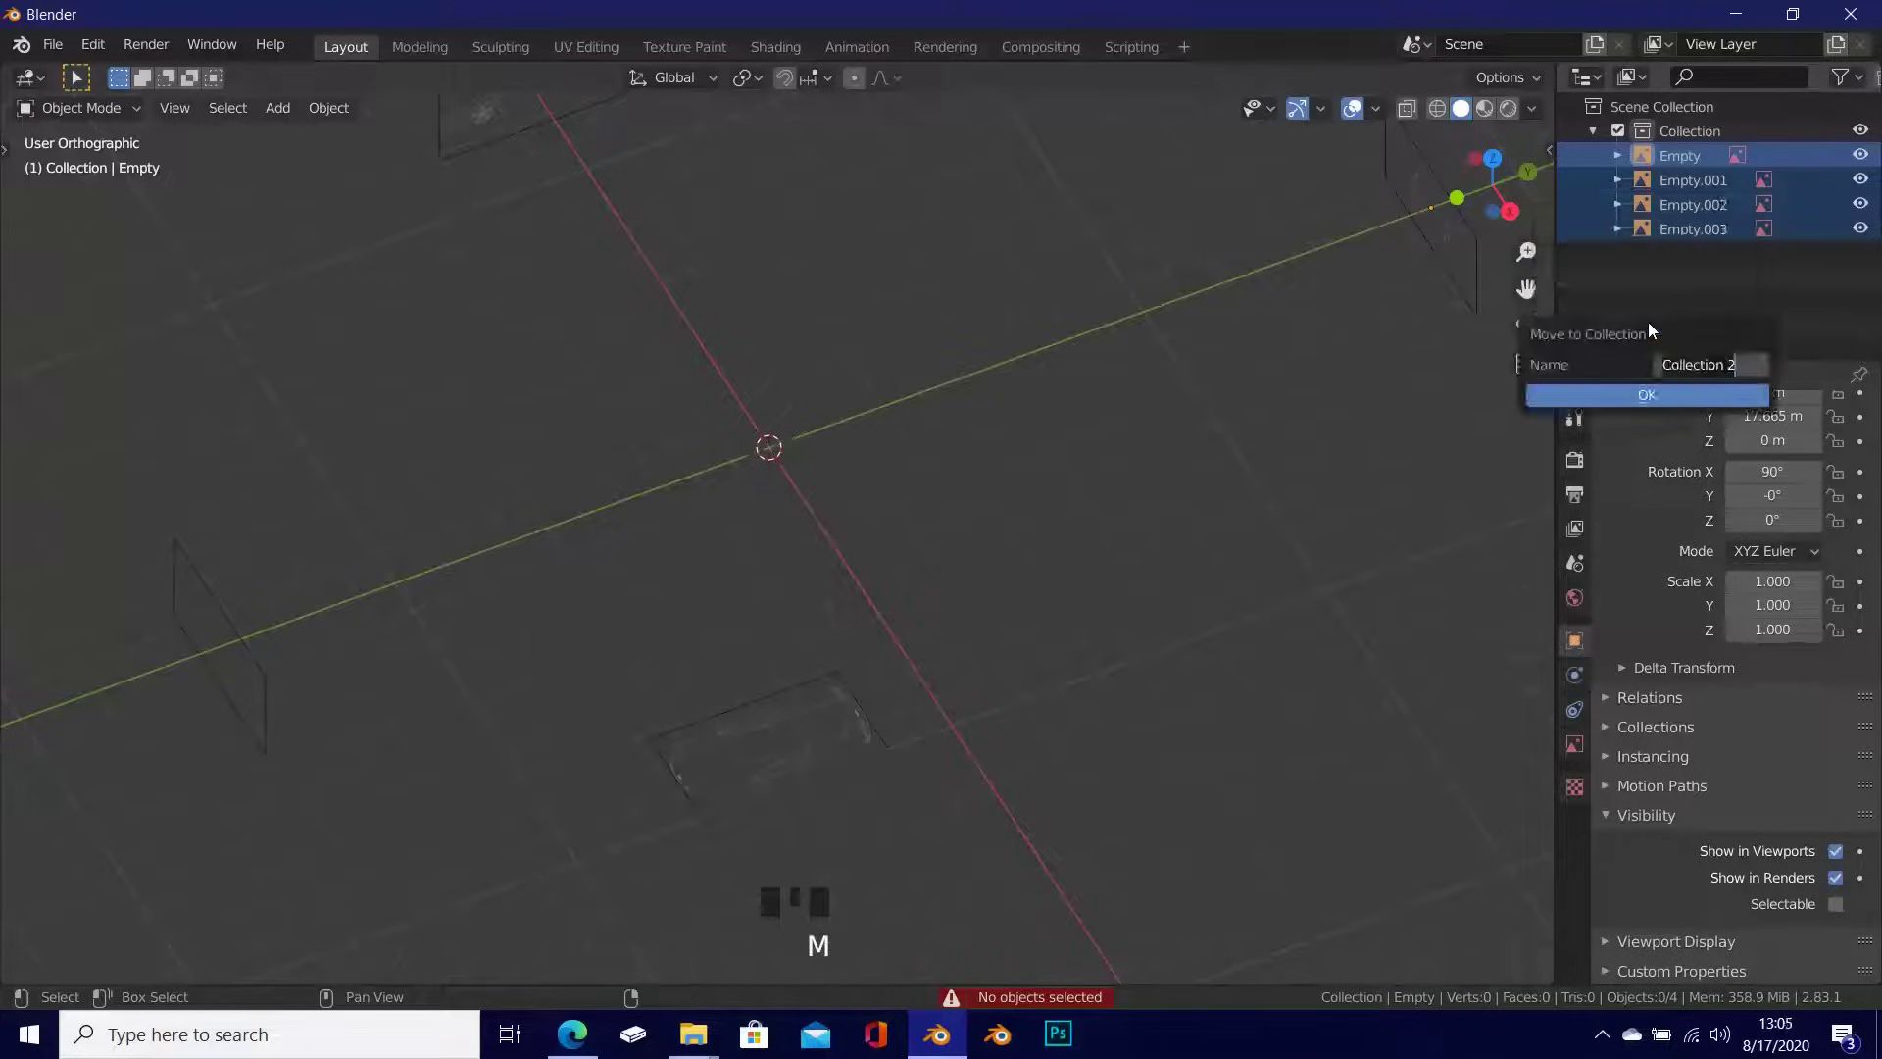
type("Blueprints")
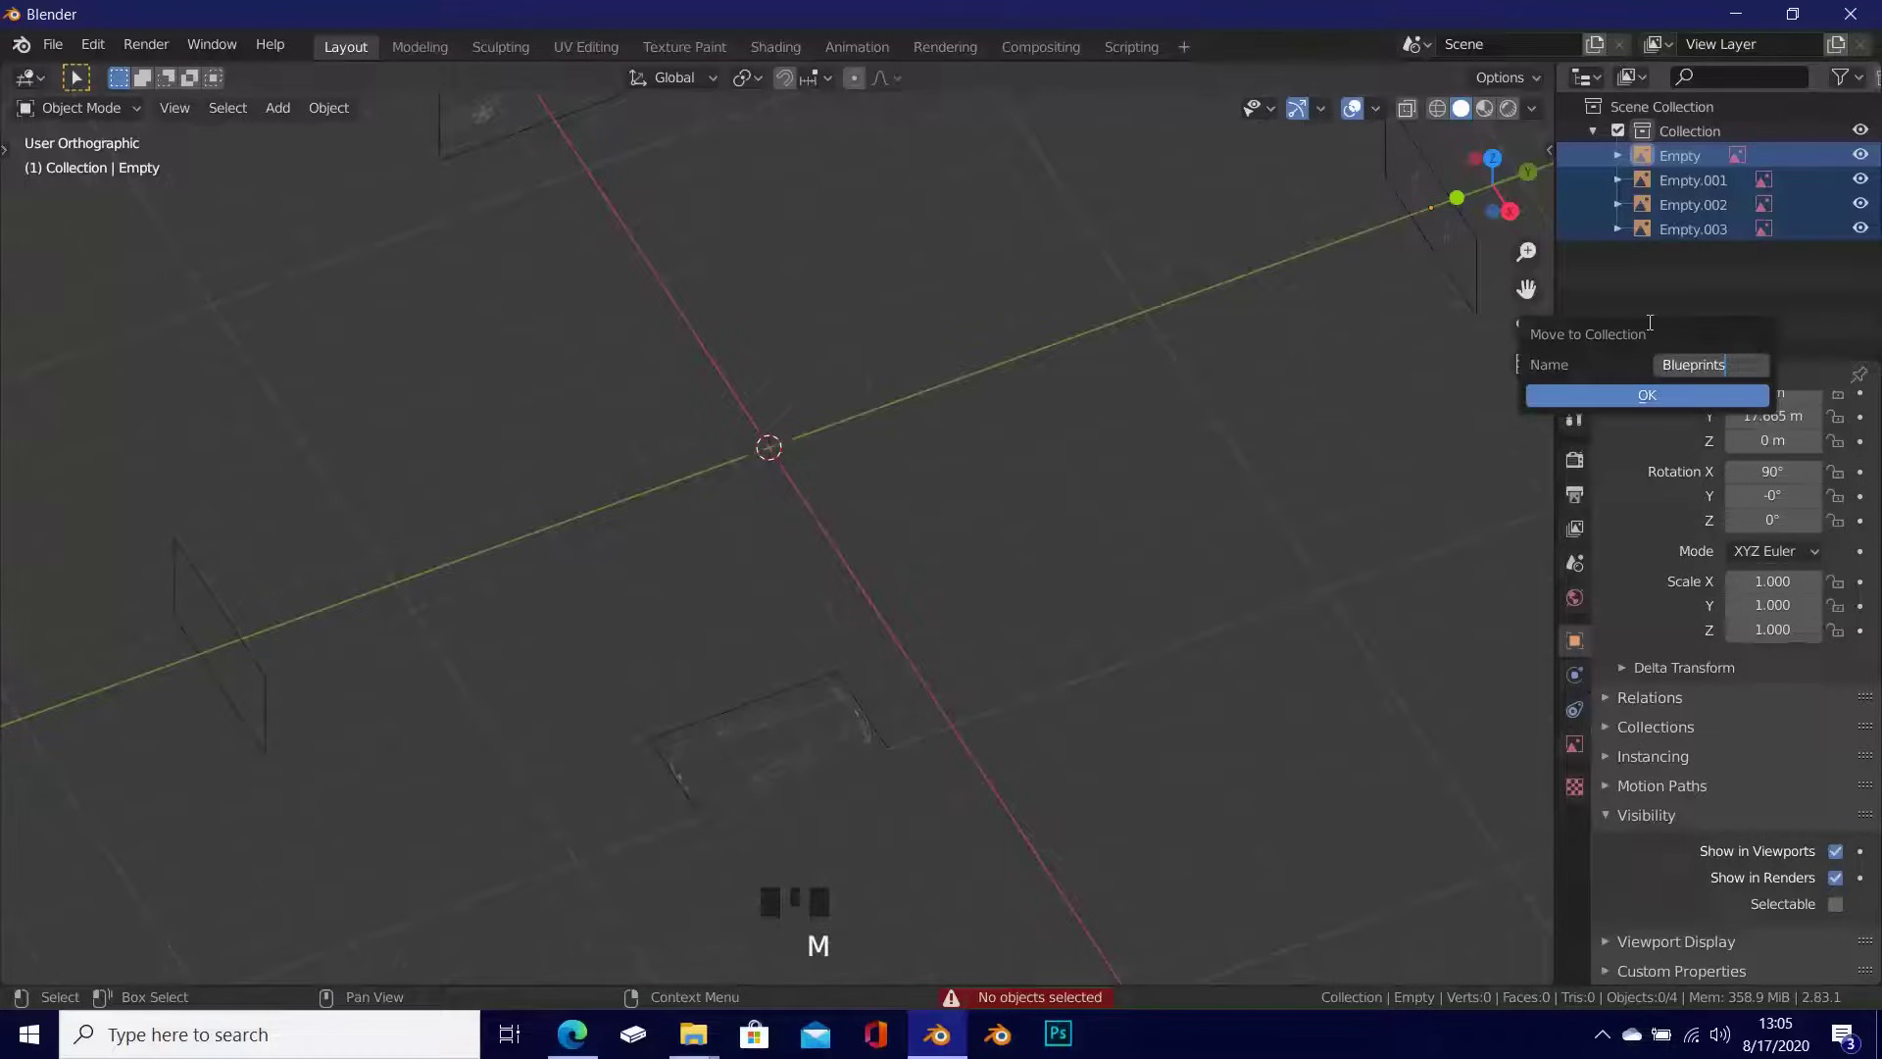
key("Return")
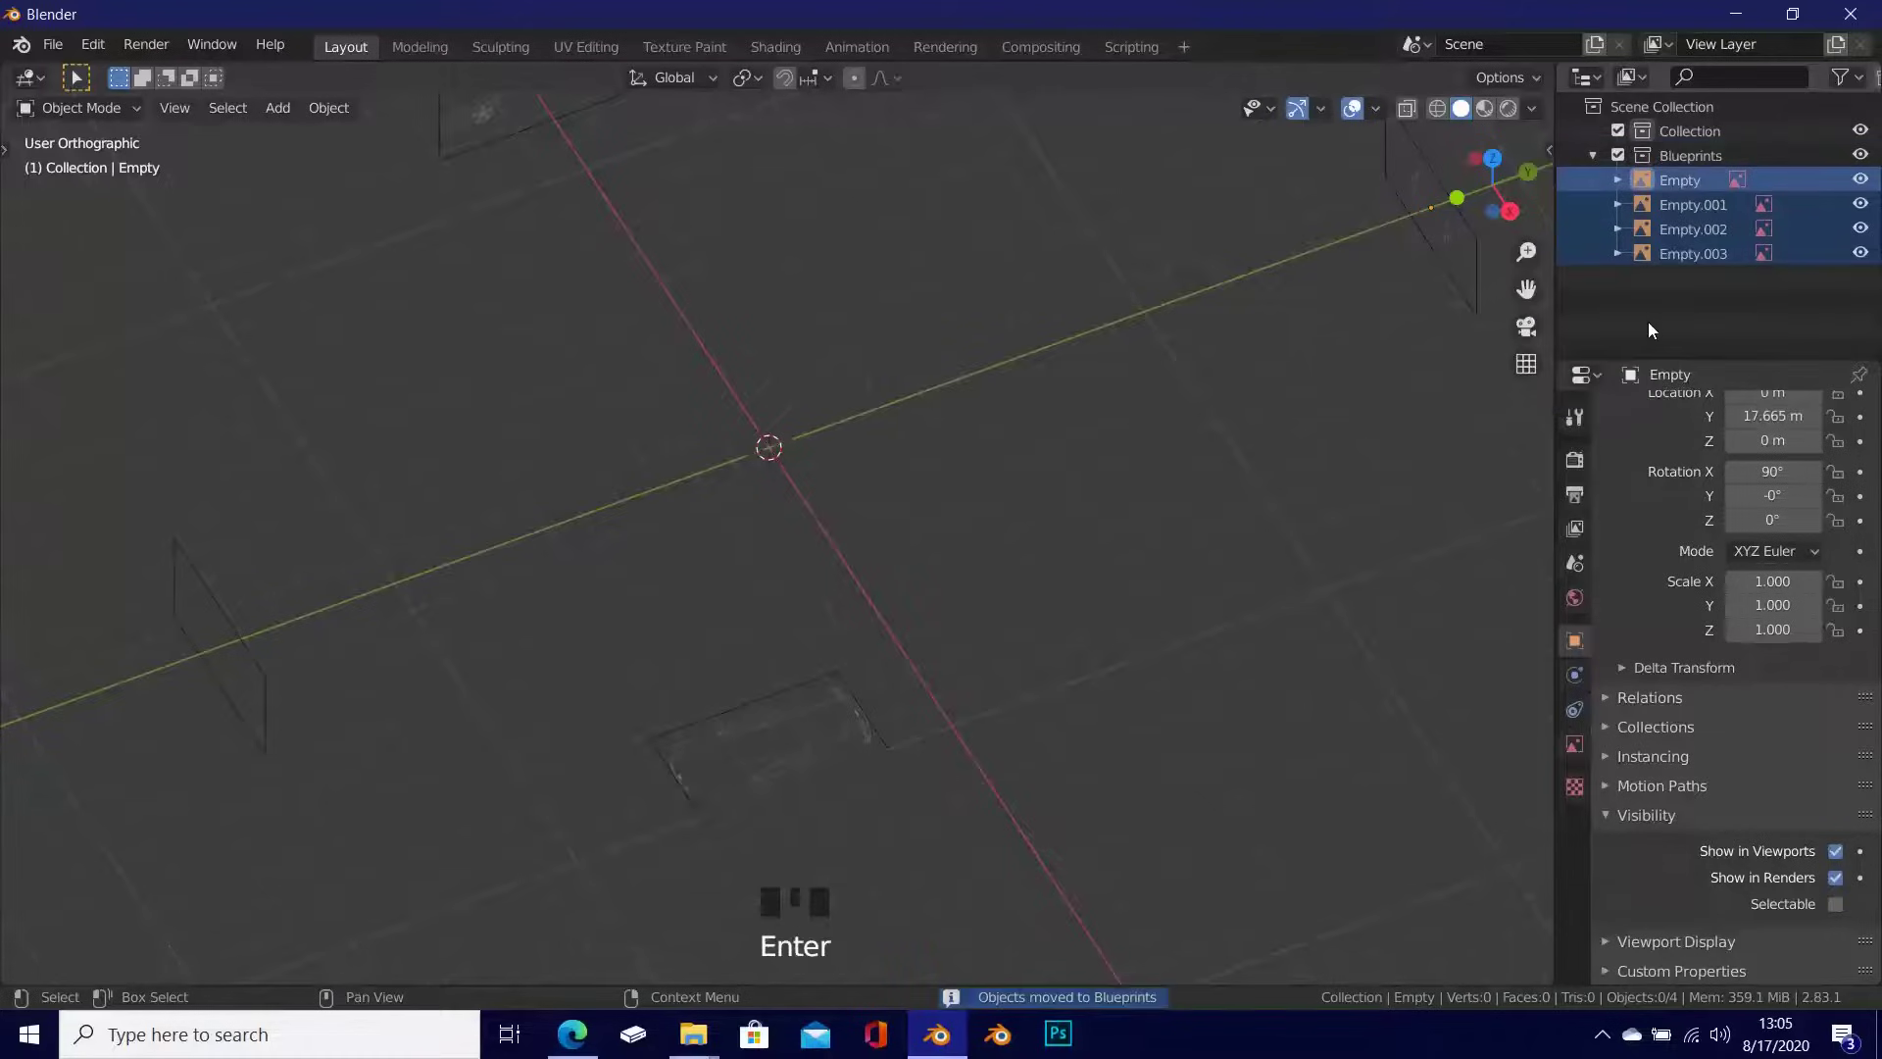
Step: Collapse the Blueprints collection, place it above the default Collection, and make Collection the active one
left_click(1591, 155)
left_click_drag(1693, 154, 1696, 123)
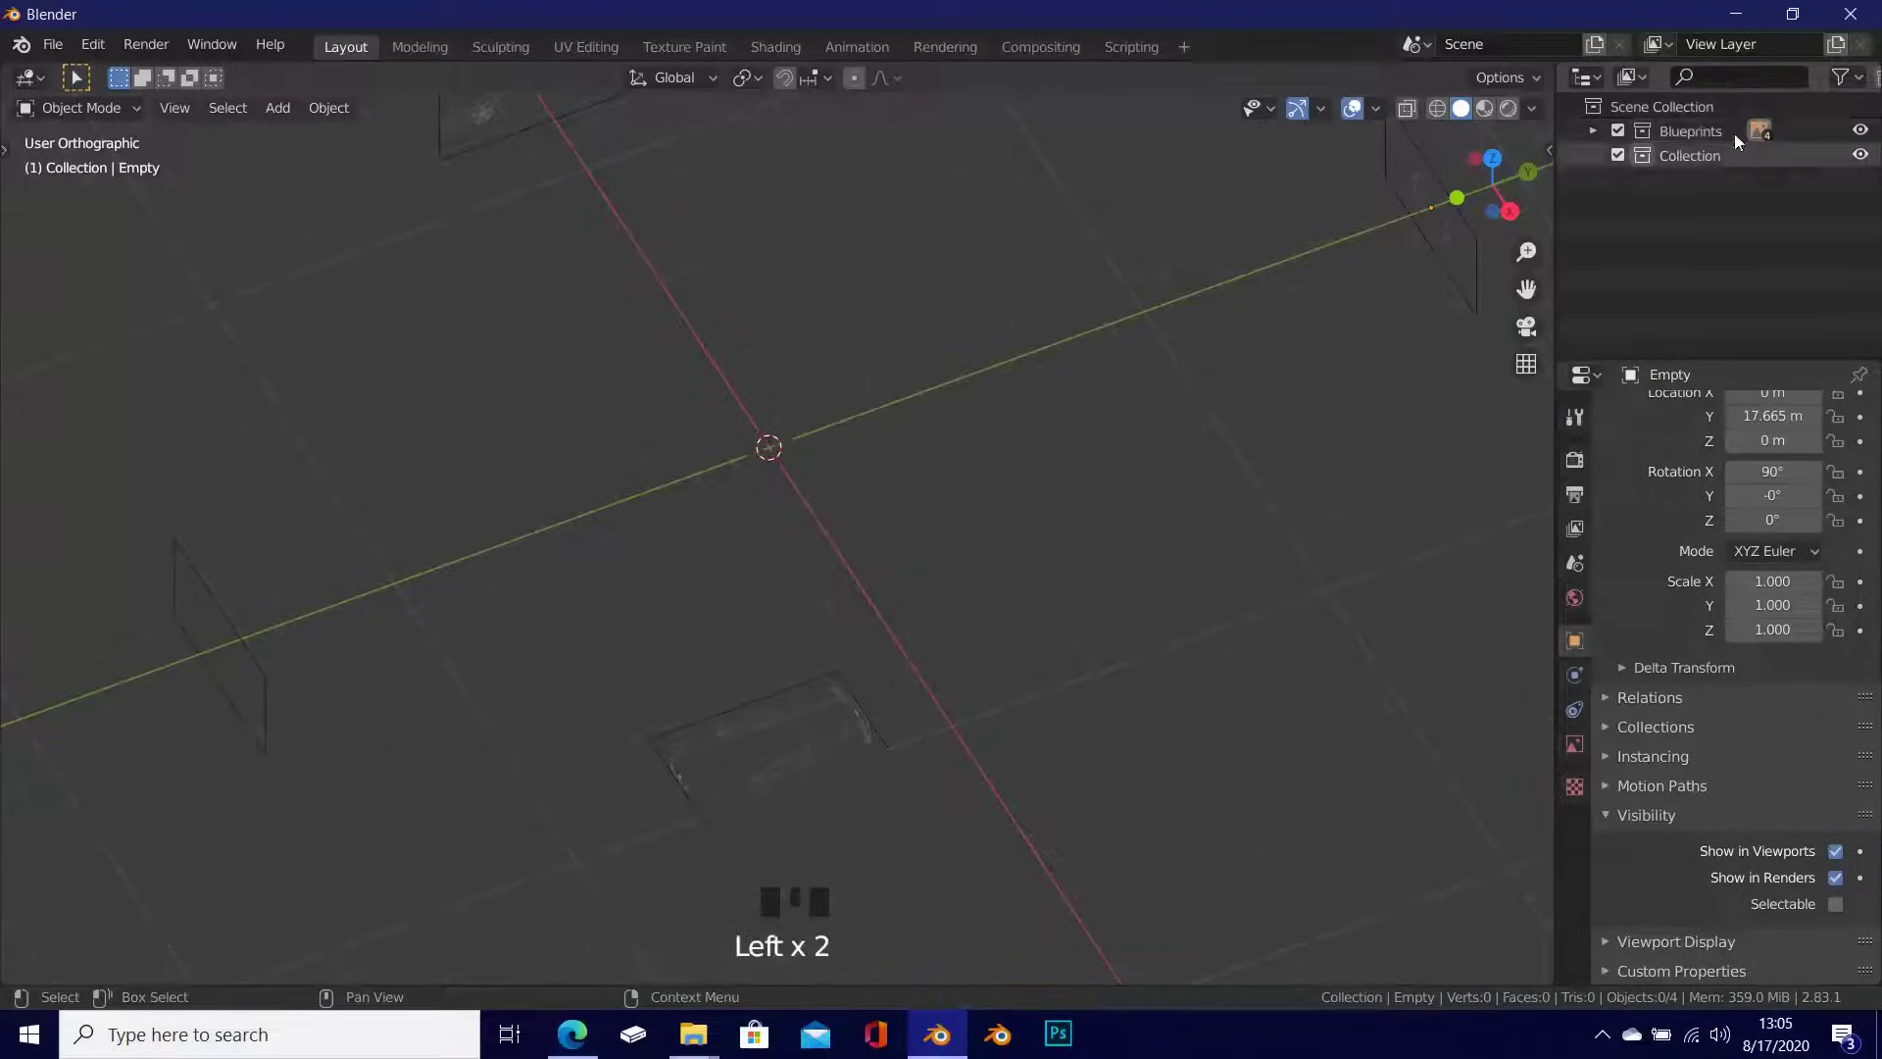
left_click(1680, 155)
Step: Add a cube mesh to the default Collection, separate from the blueprints
scroll(1078, 392, "down", 2)
key("shift+a")
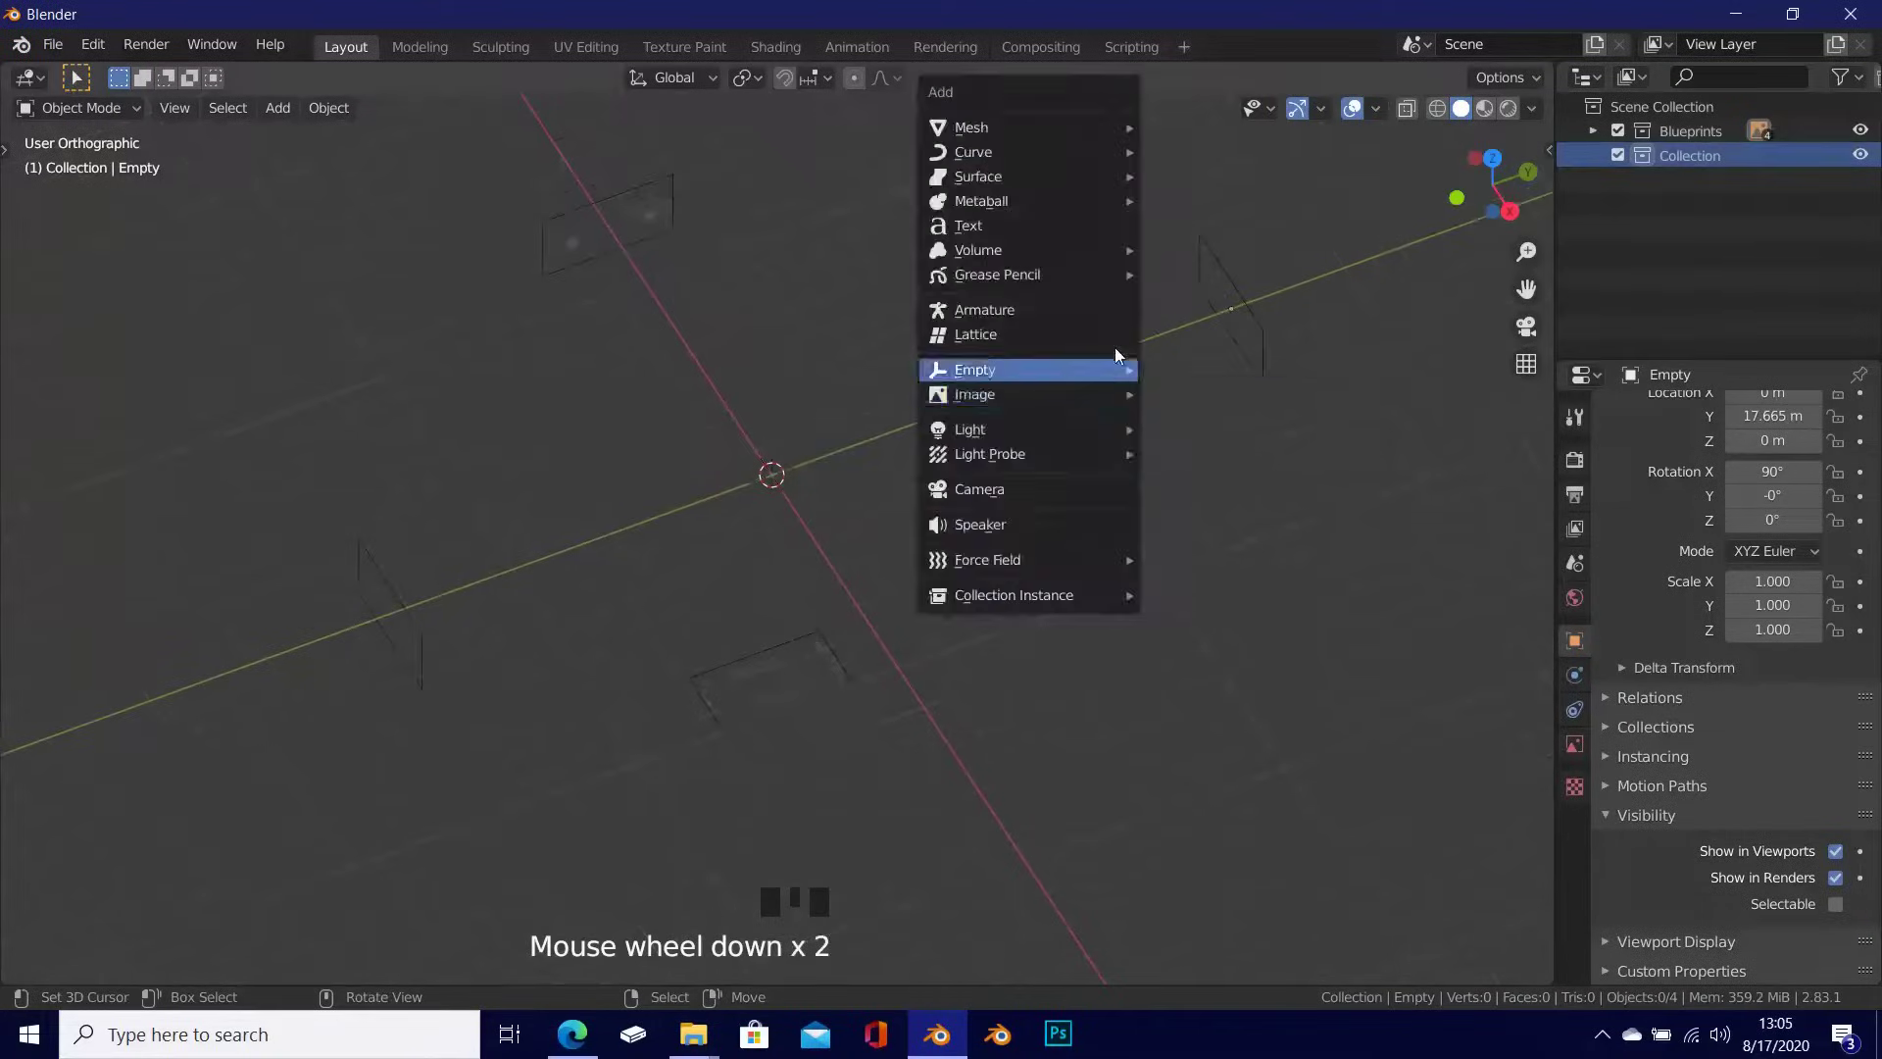
key("shift+a")
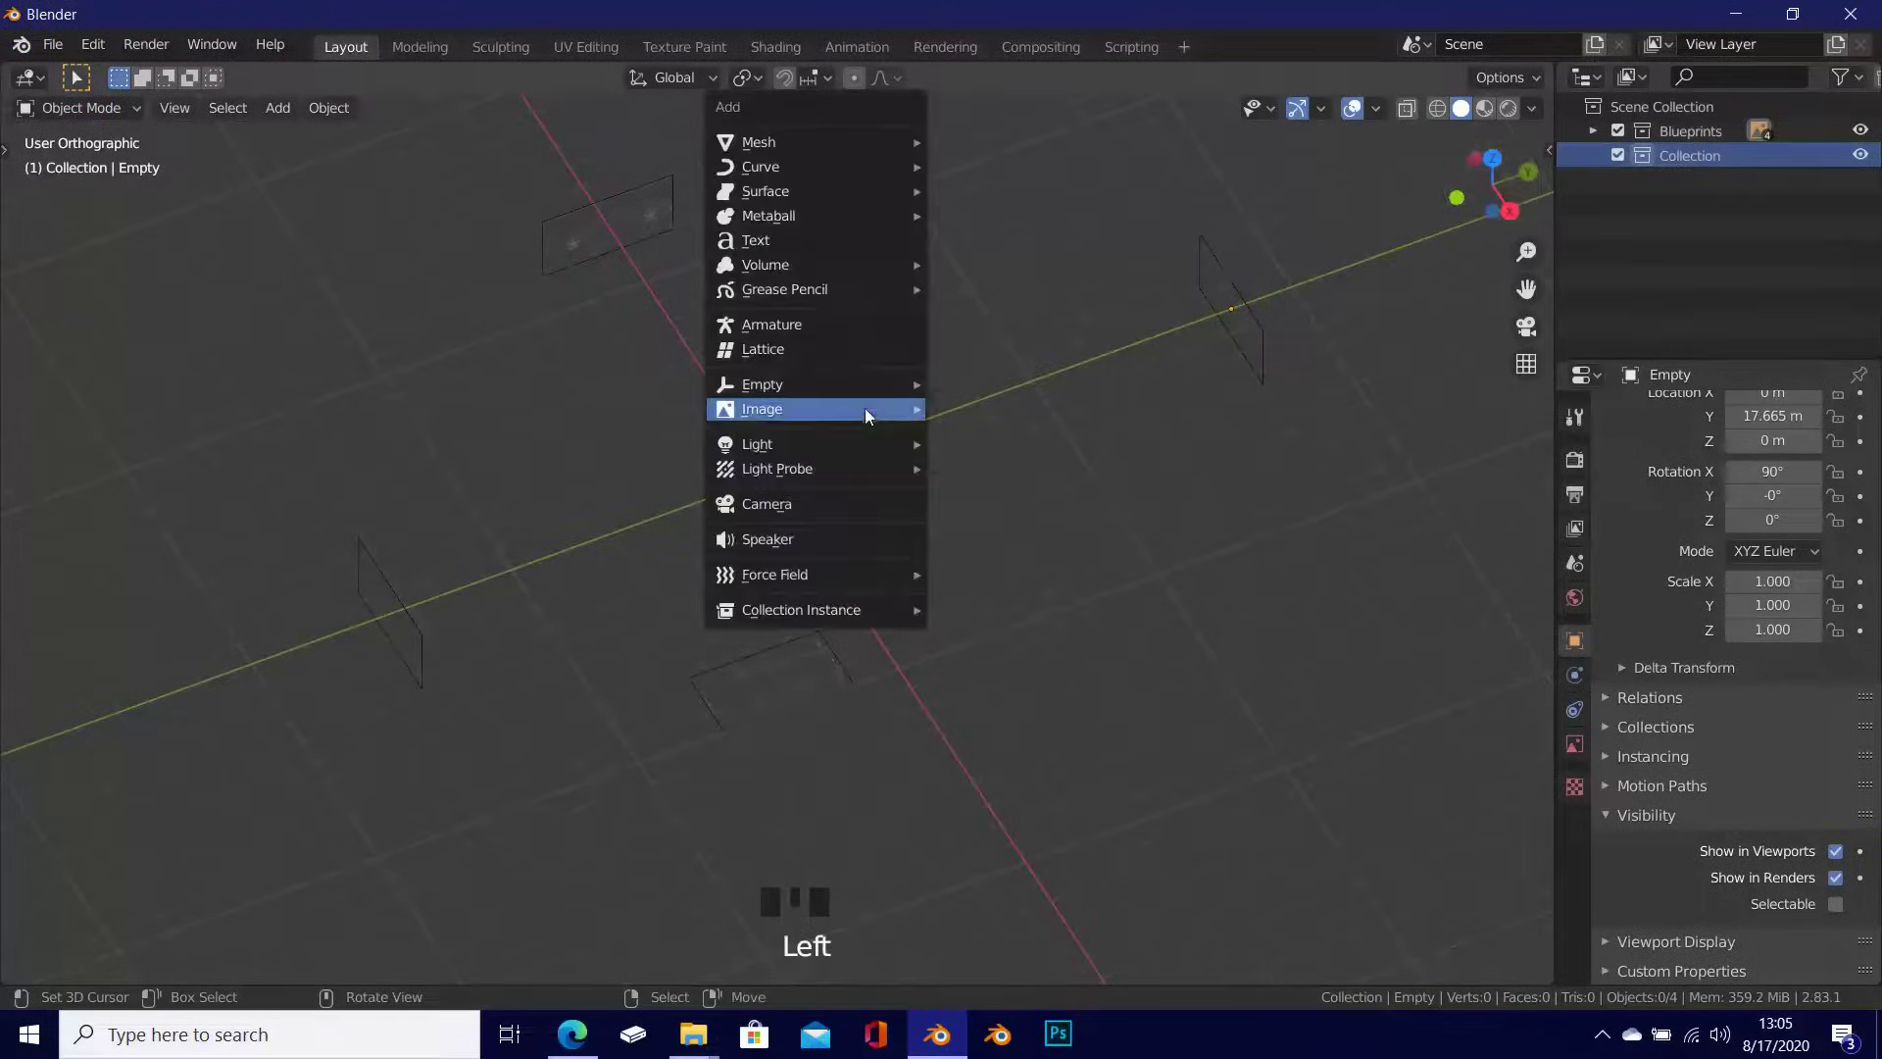
mouse_move(862, 142)
left_click(996, 167)
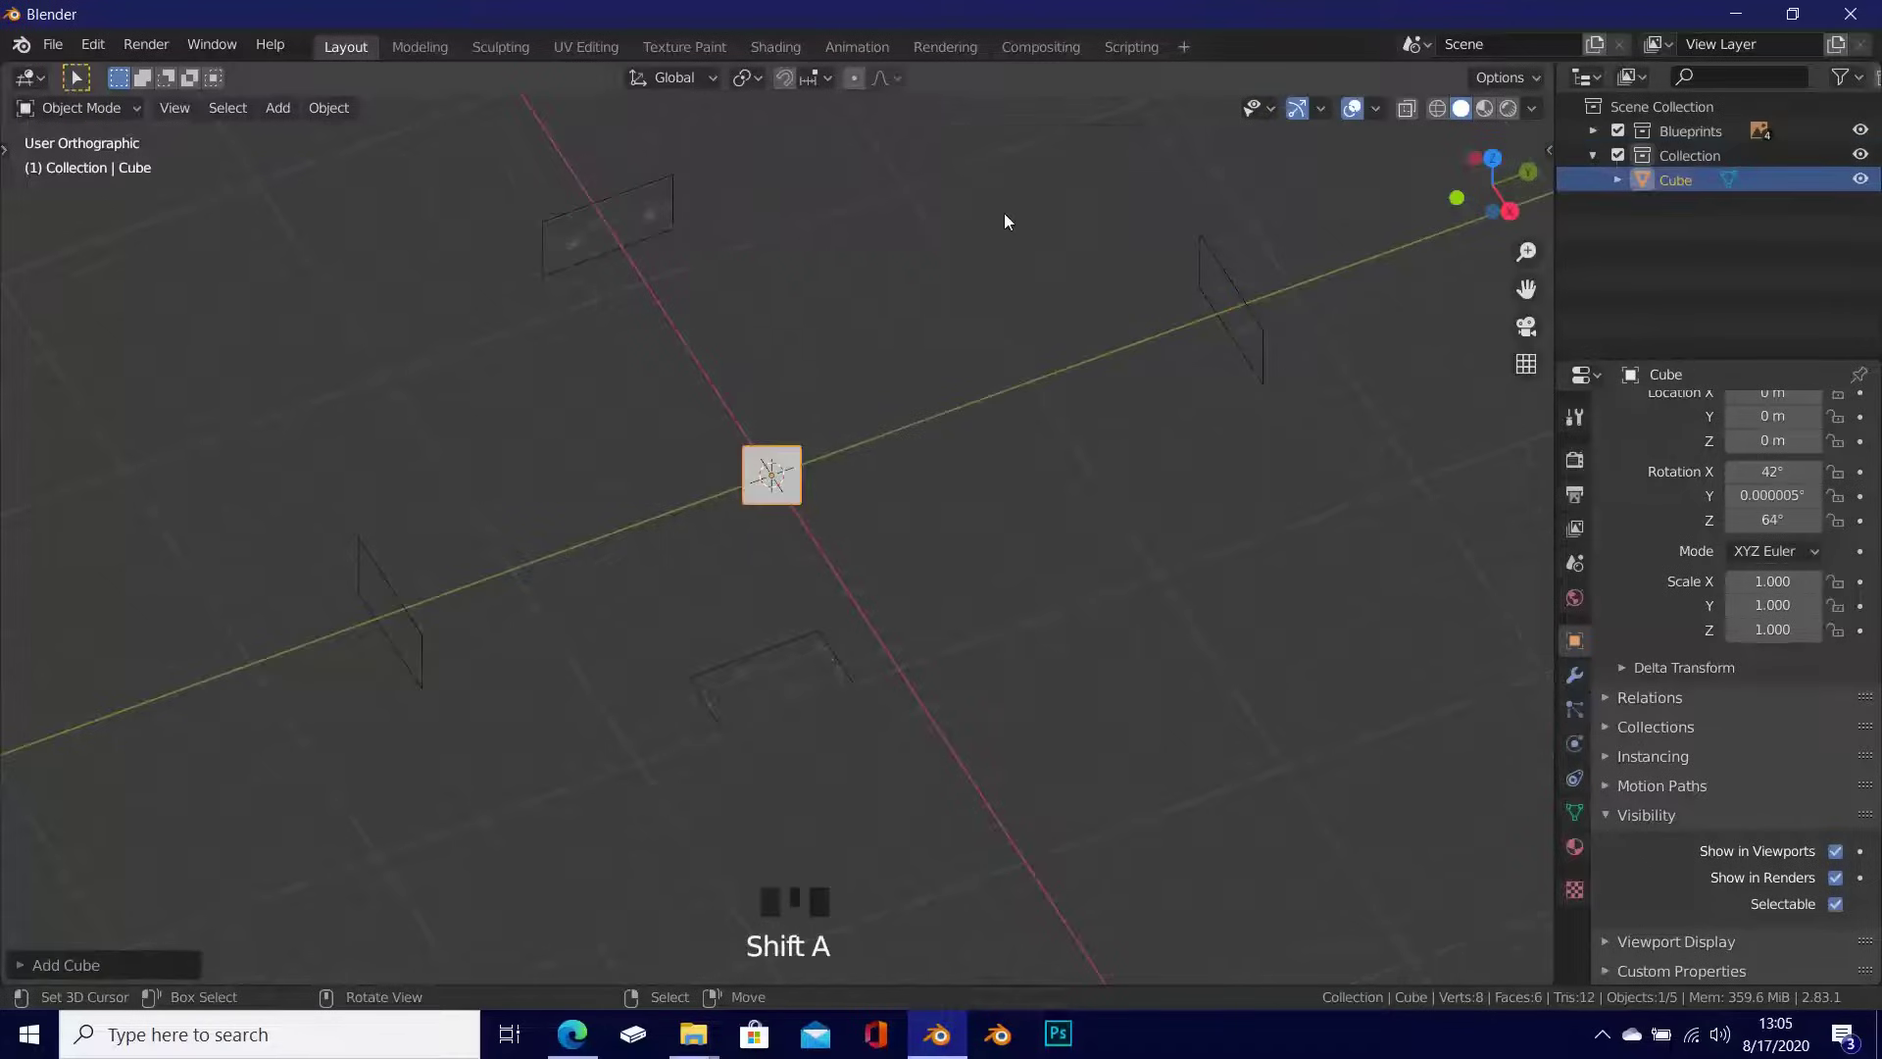
left_click(1588, 131)
left_click(1586, 132)
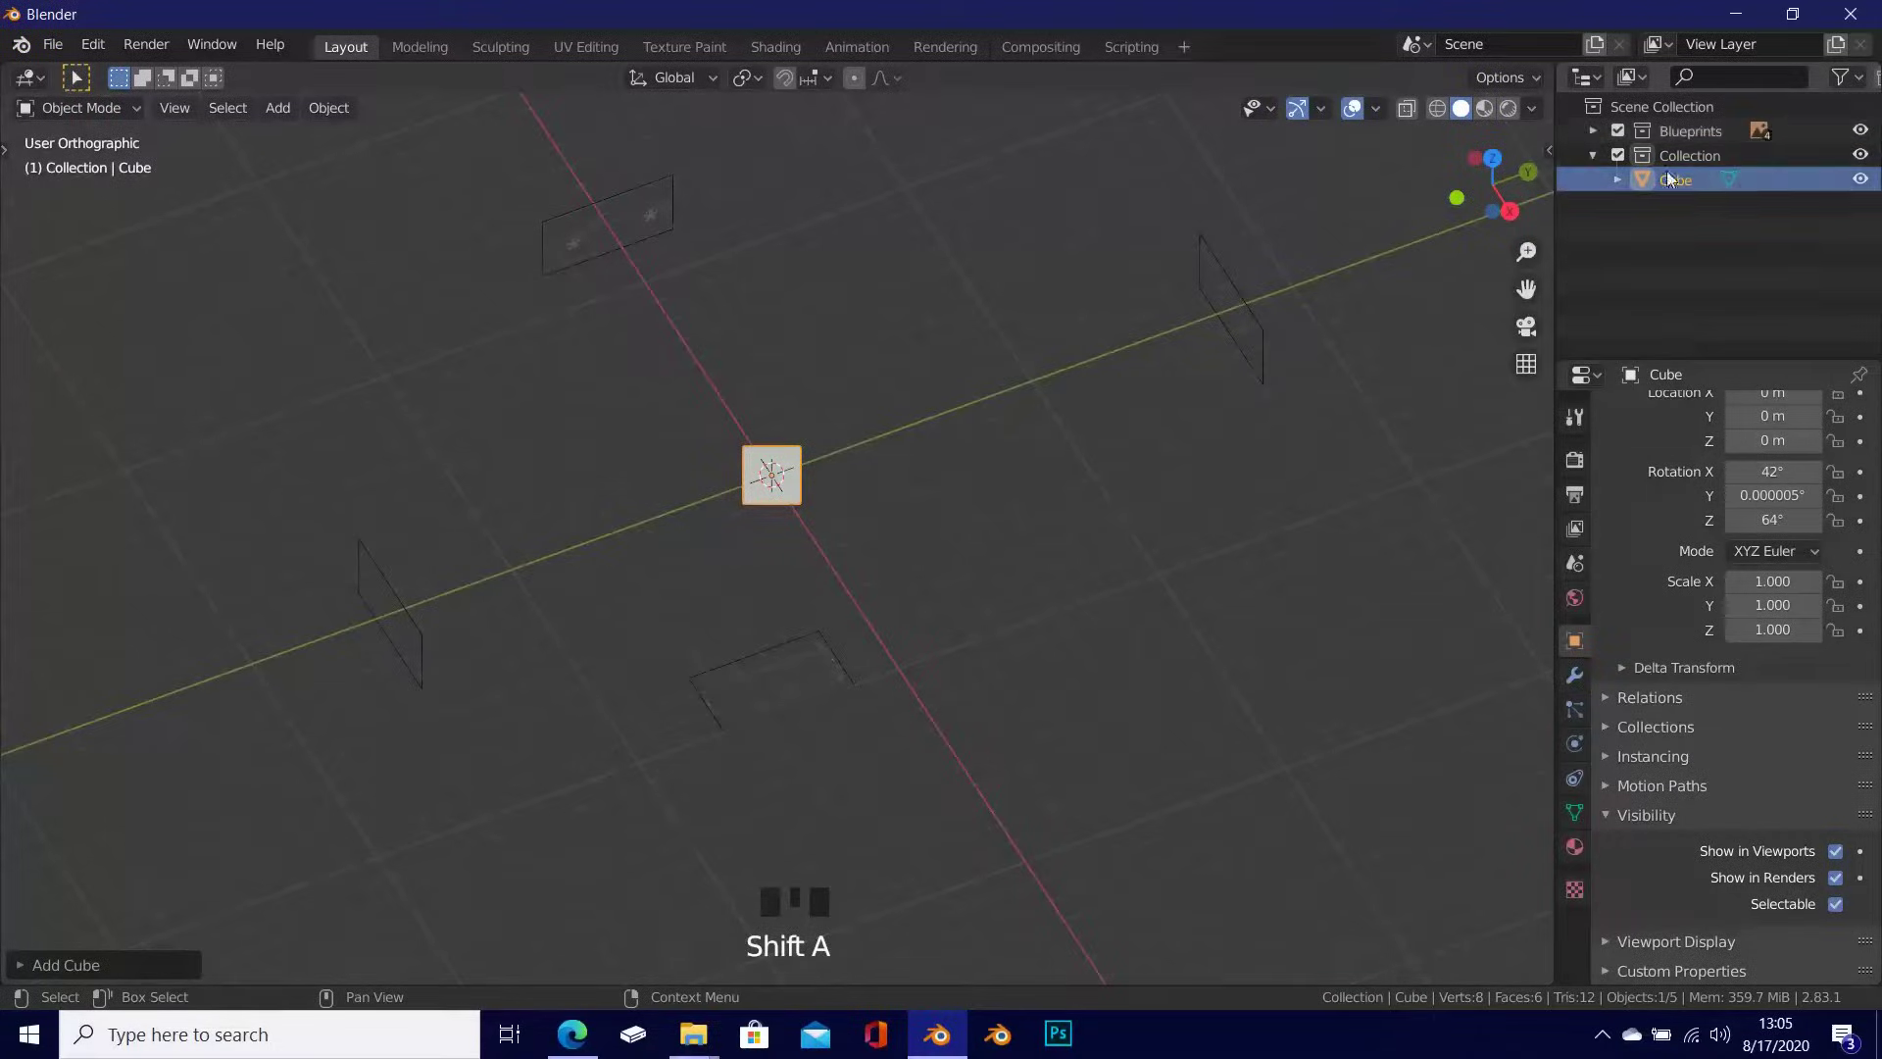
Step: Delete the cube from the scene
scroll(1068, 365, "up", 3)
key("x")
left_click(1067, 386)
scroll(853, 466, "down", 2)
scroll(903, 441, "up", 2)
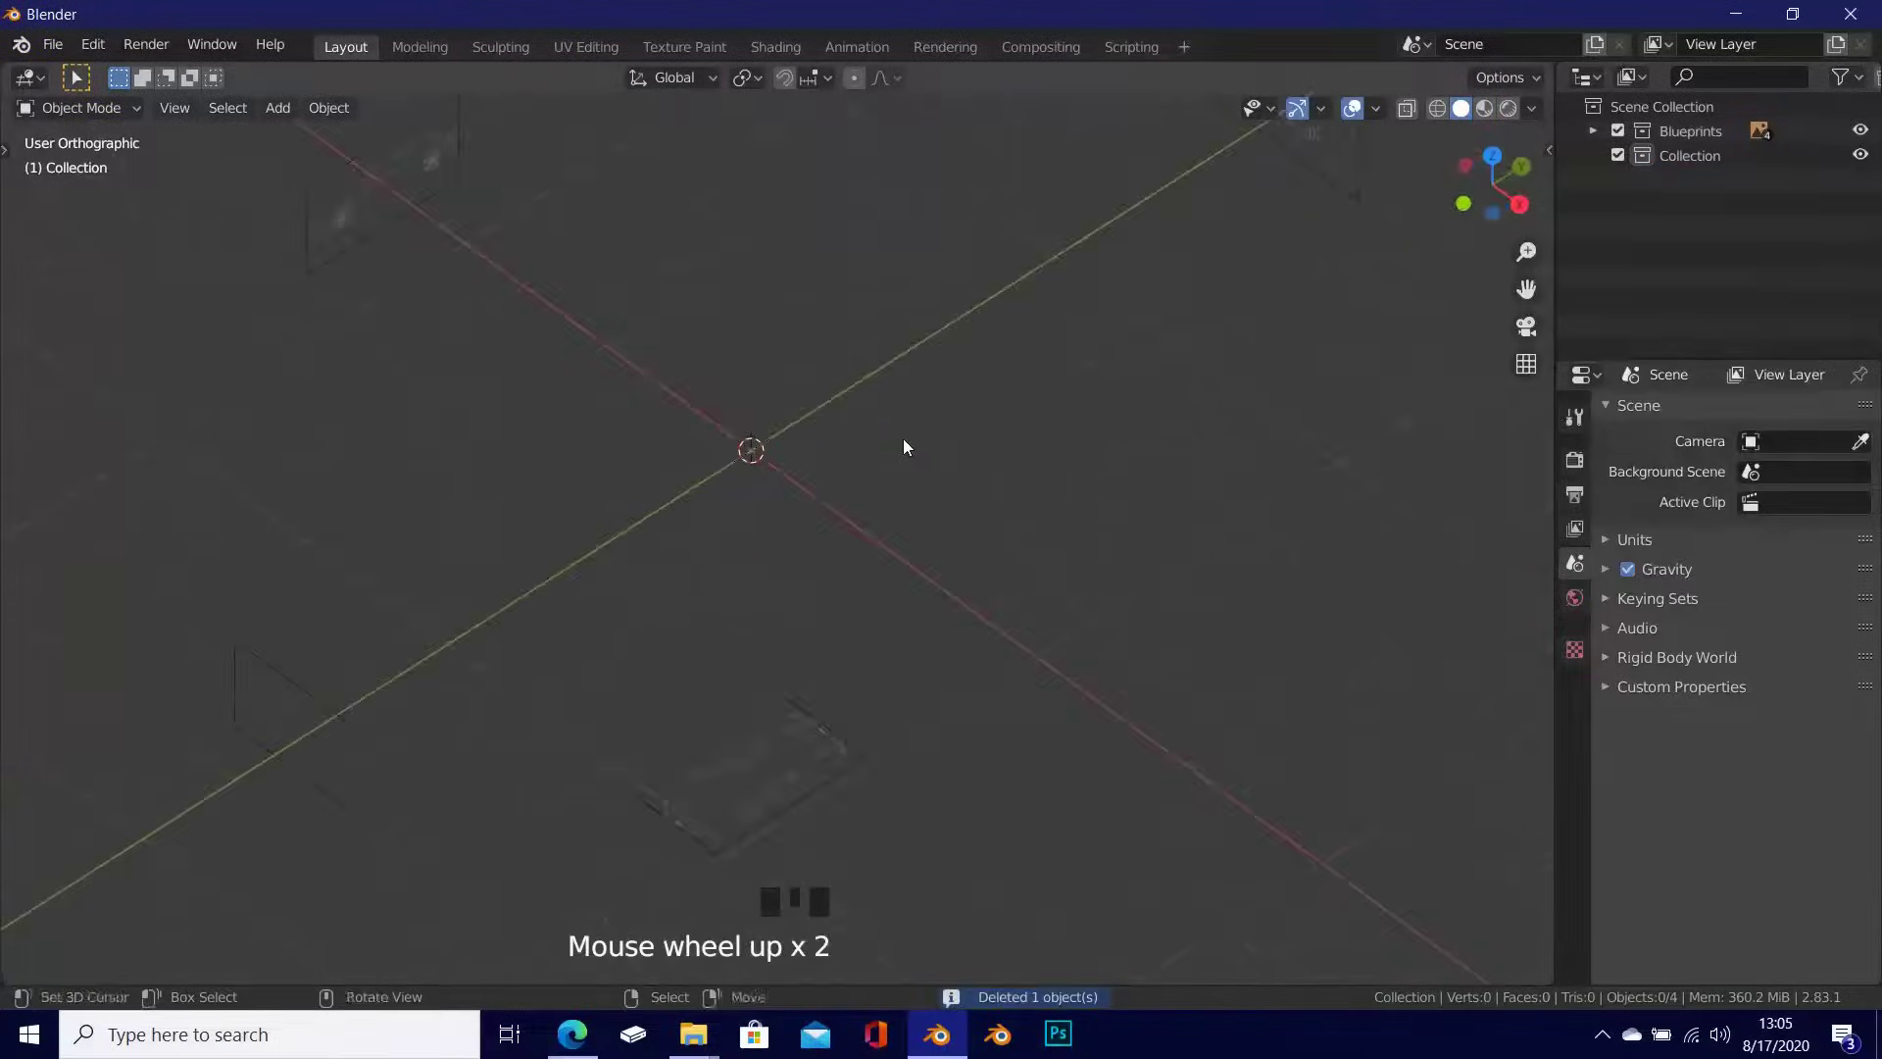
Step: Save the scene over Audi r8 v10 Plus.blend in the Audi r8 V10 Plus project's Saves folder
key("ctrl+s")
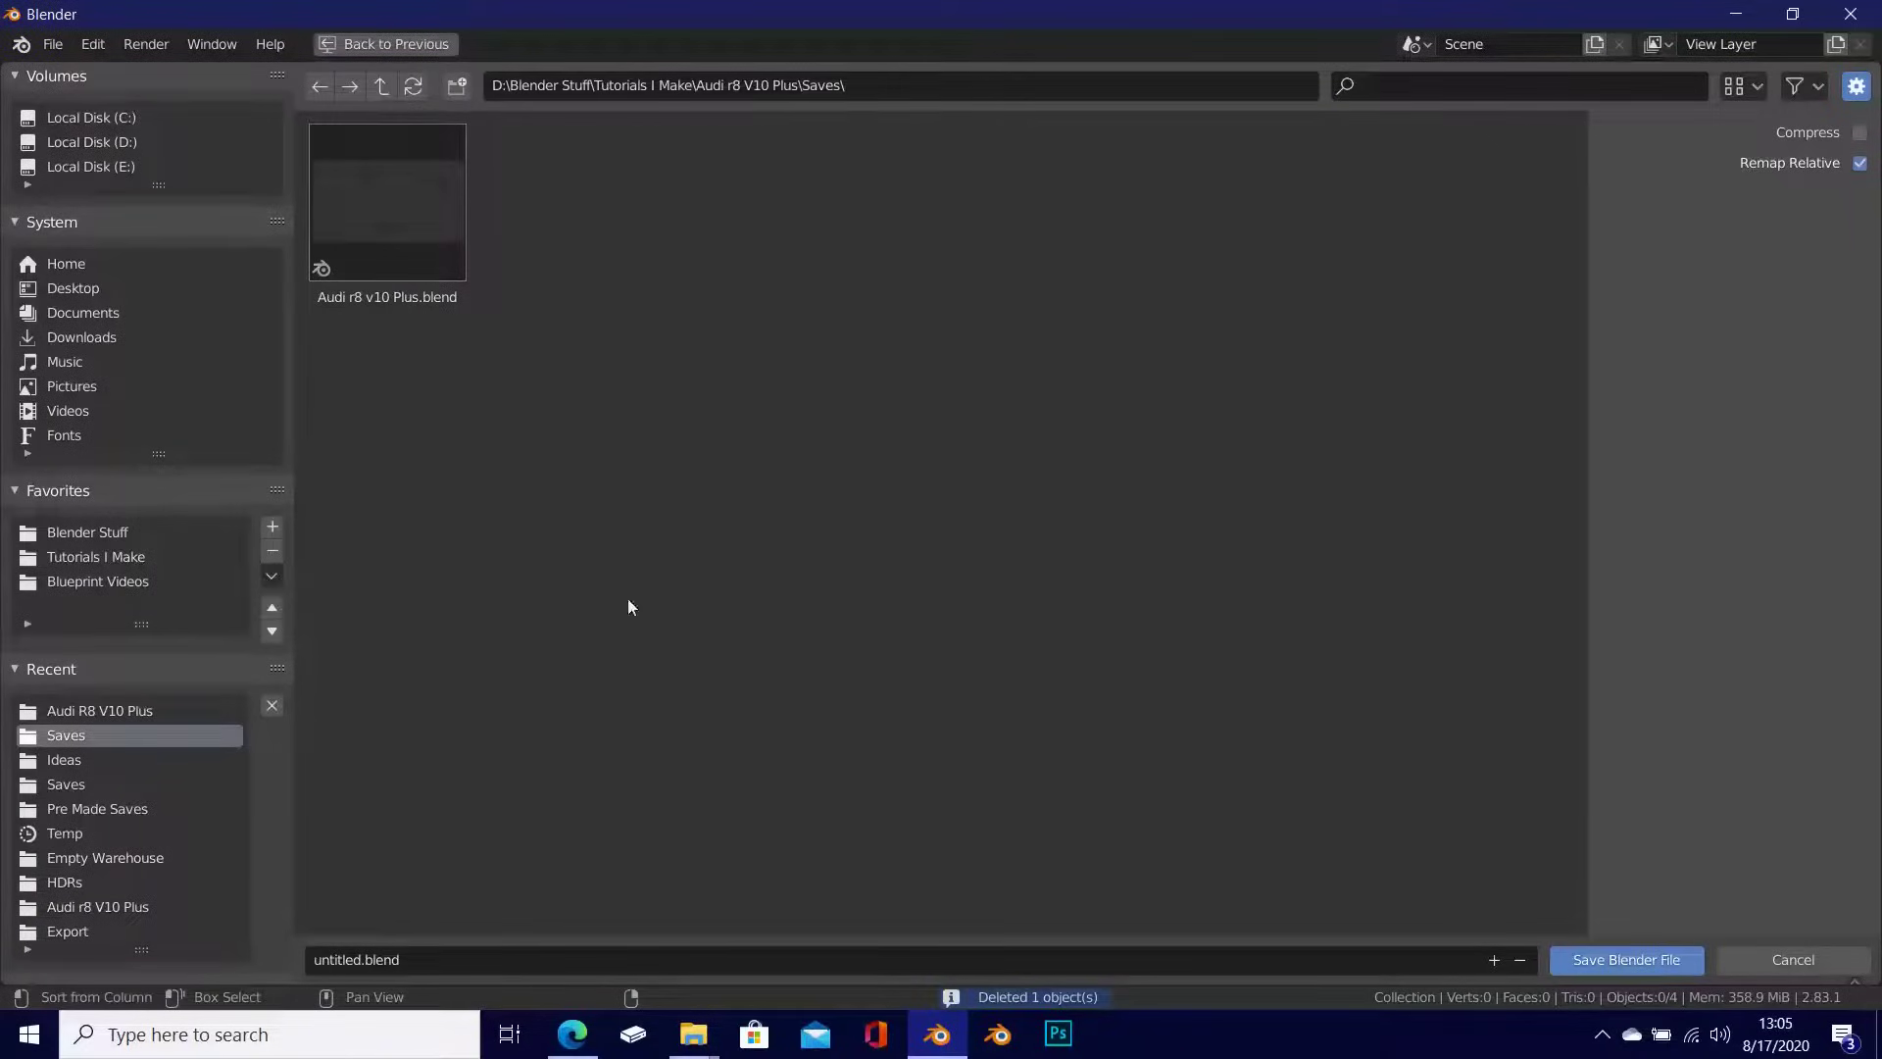
left_click(111, 708)
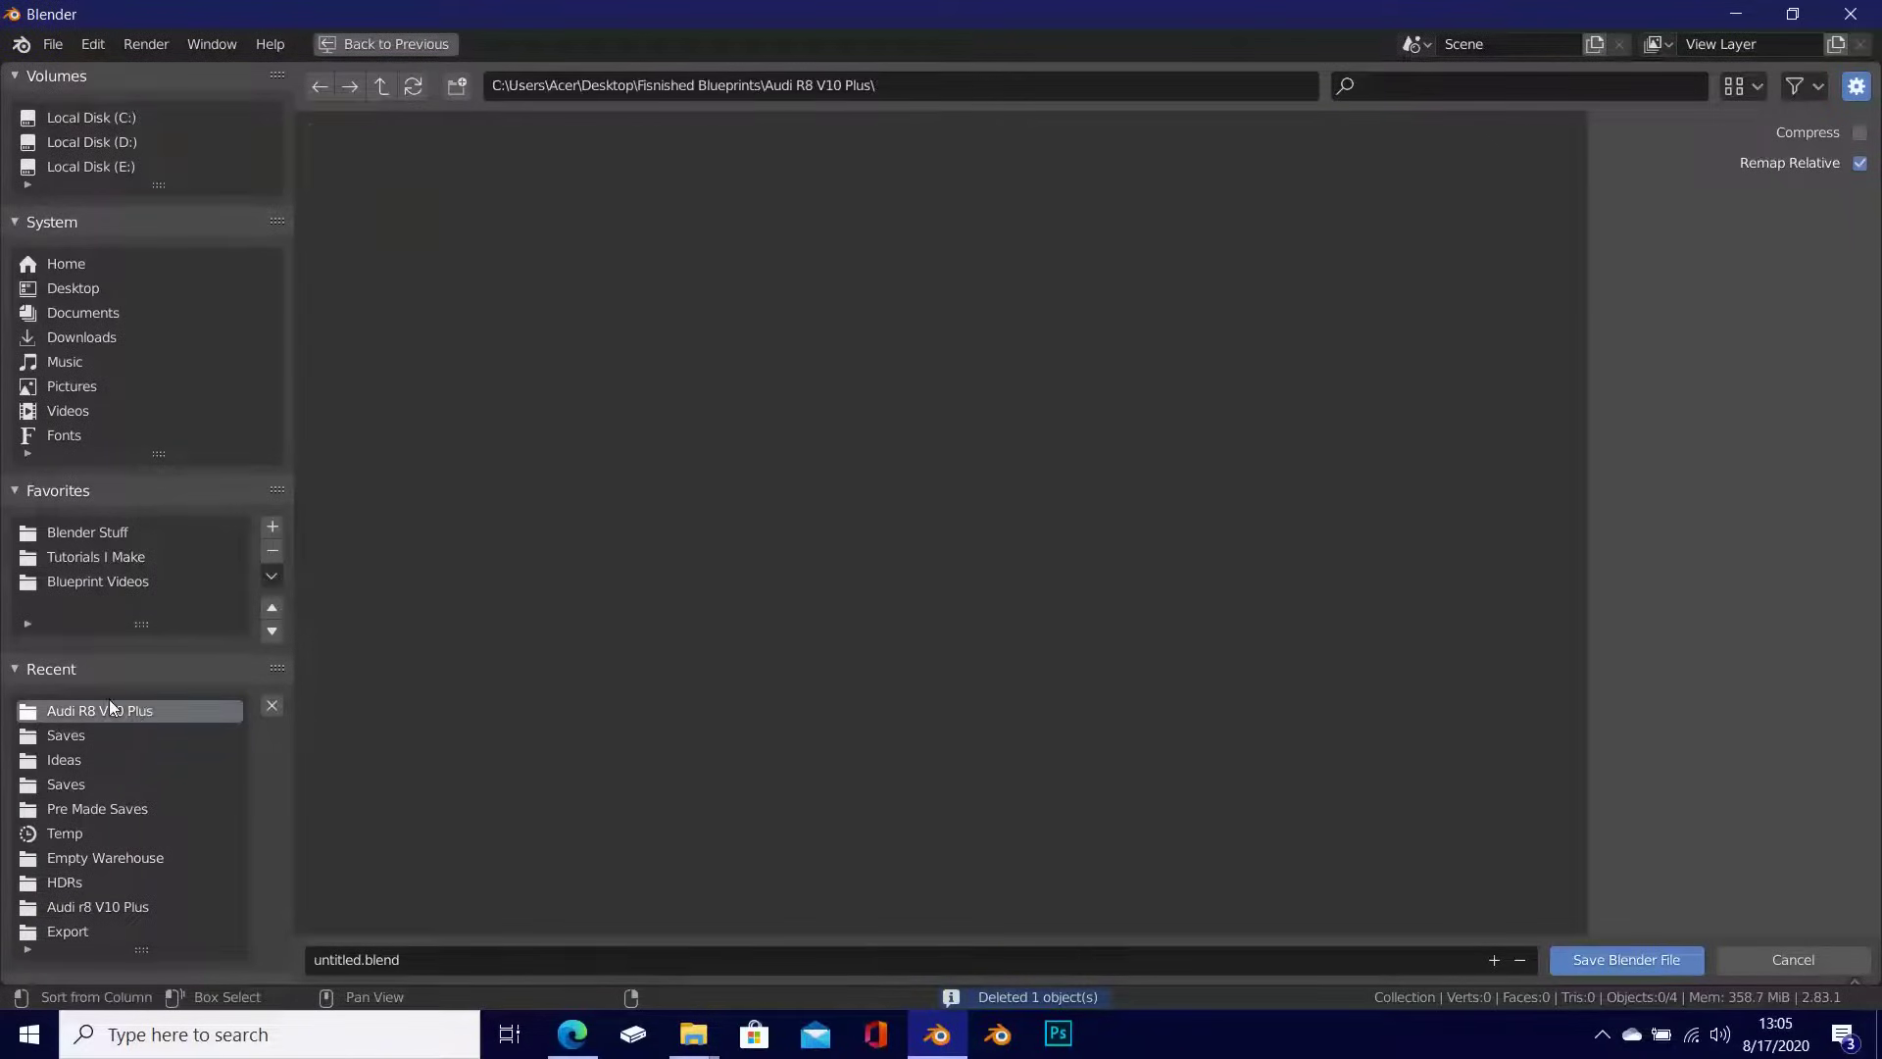
left_click(67, 736)
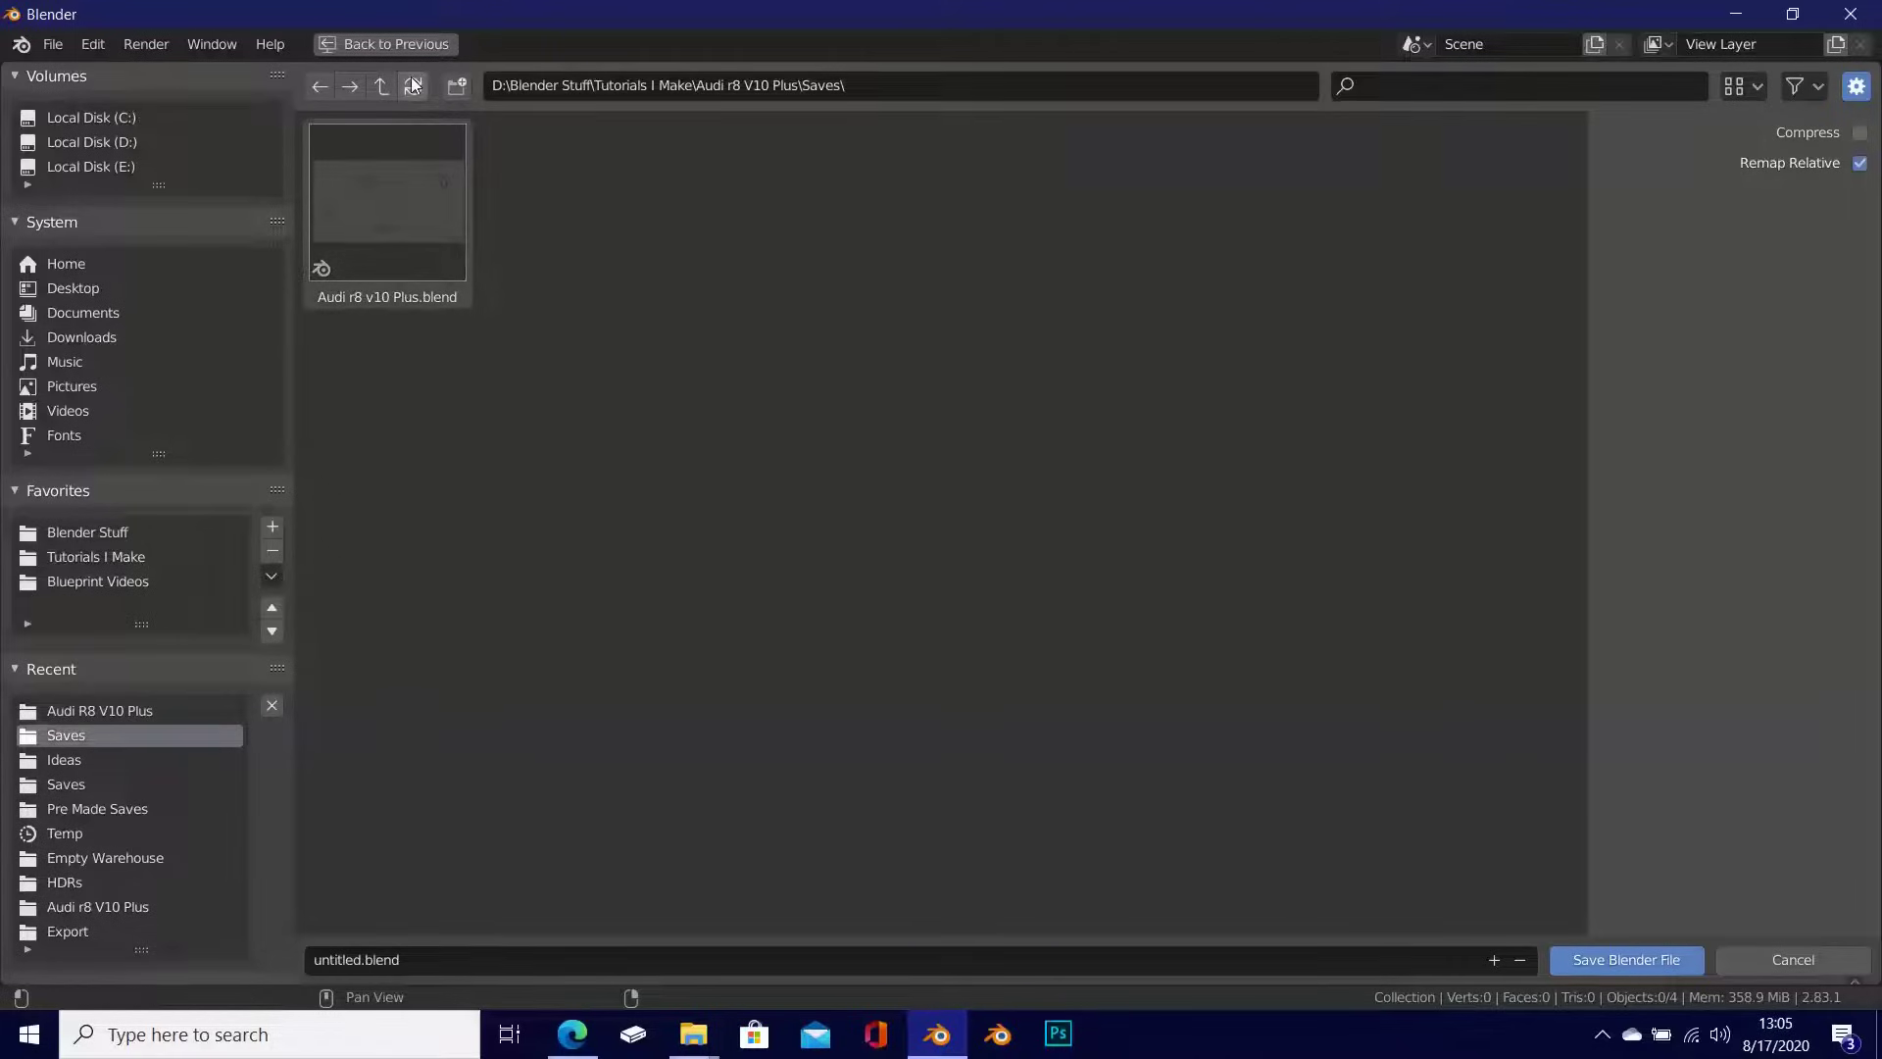
left_click(419, 240)
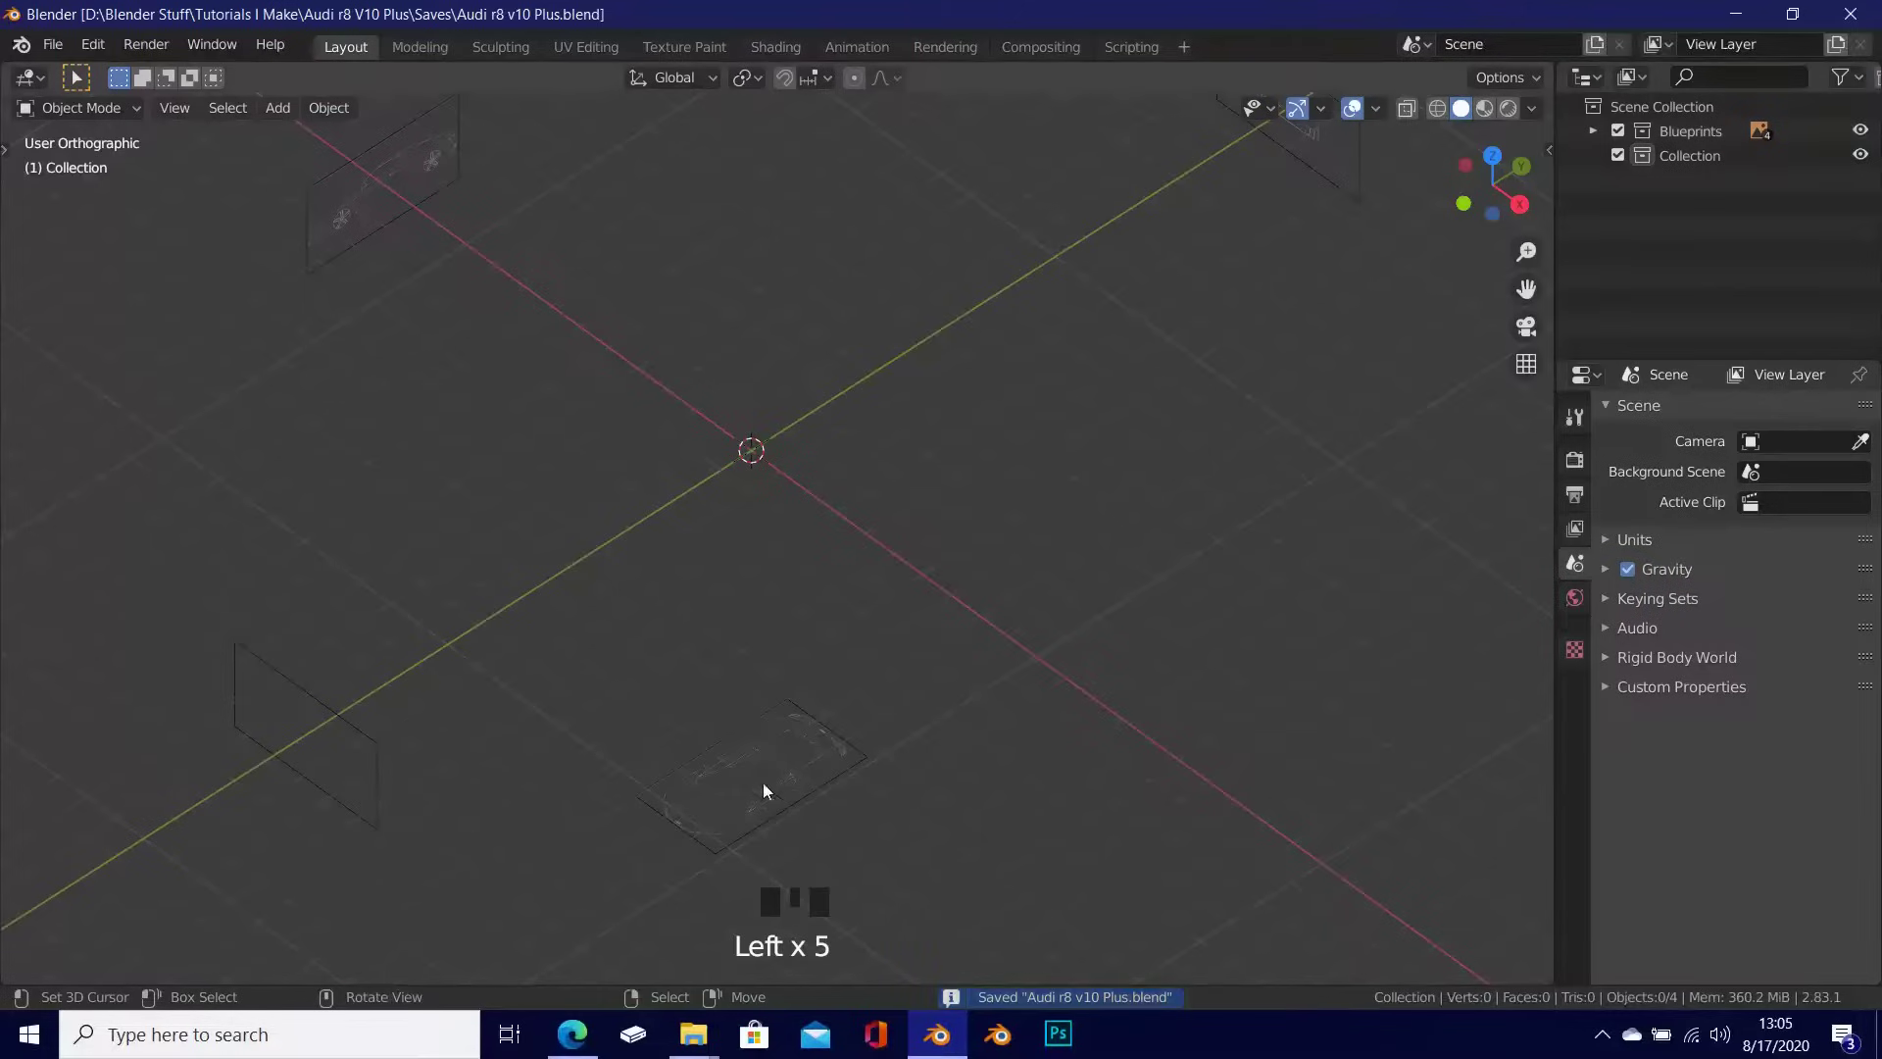
Step: Save the current blend file again under its existing name
scroll(762, 629, "down", 3)
middle_click_drag(762, 629, 735, 585)
scroll(735, 585, "up", 1)
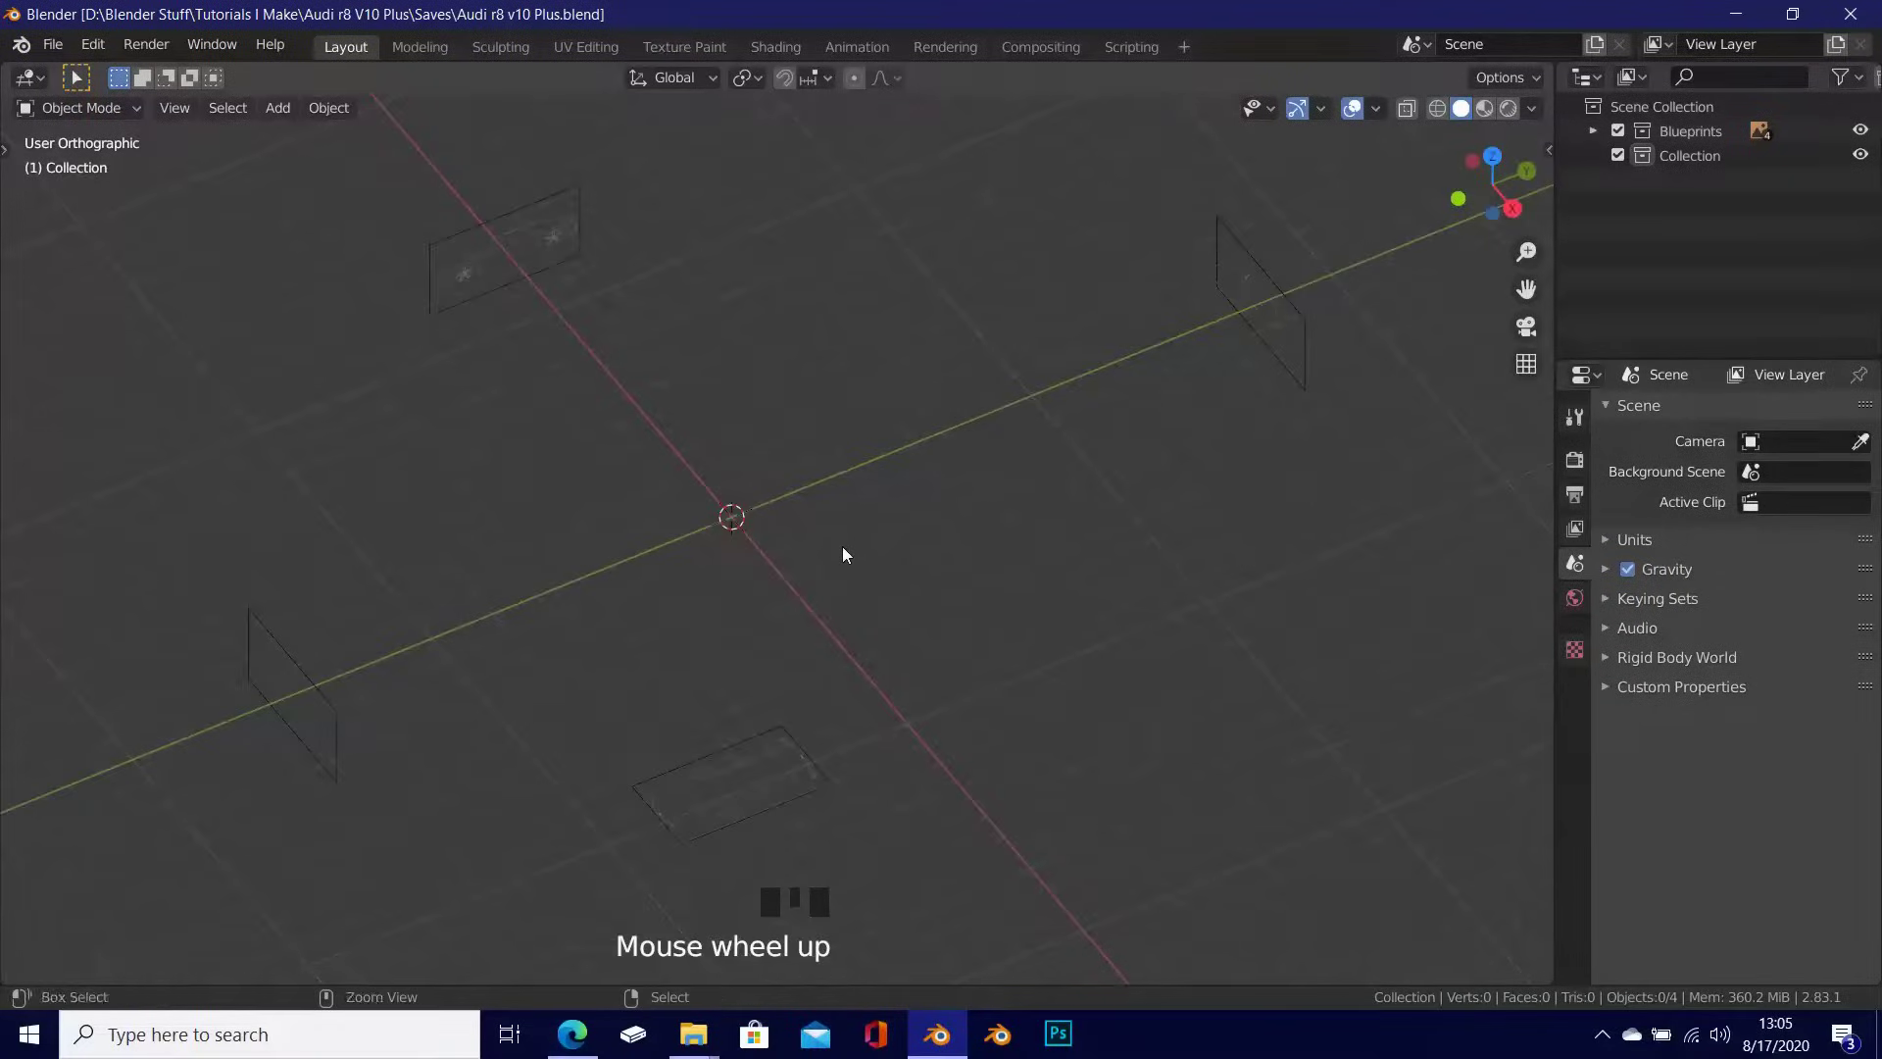
key("ctrl+s")
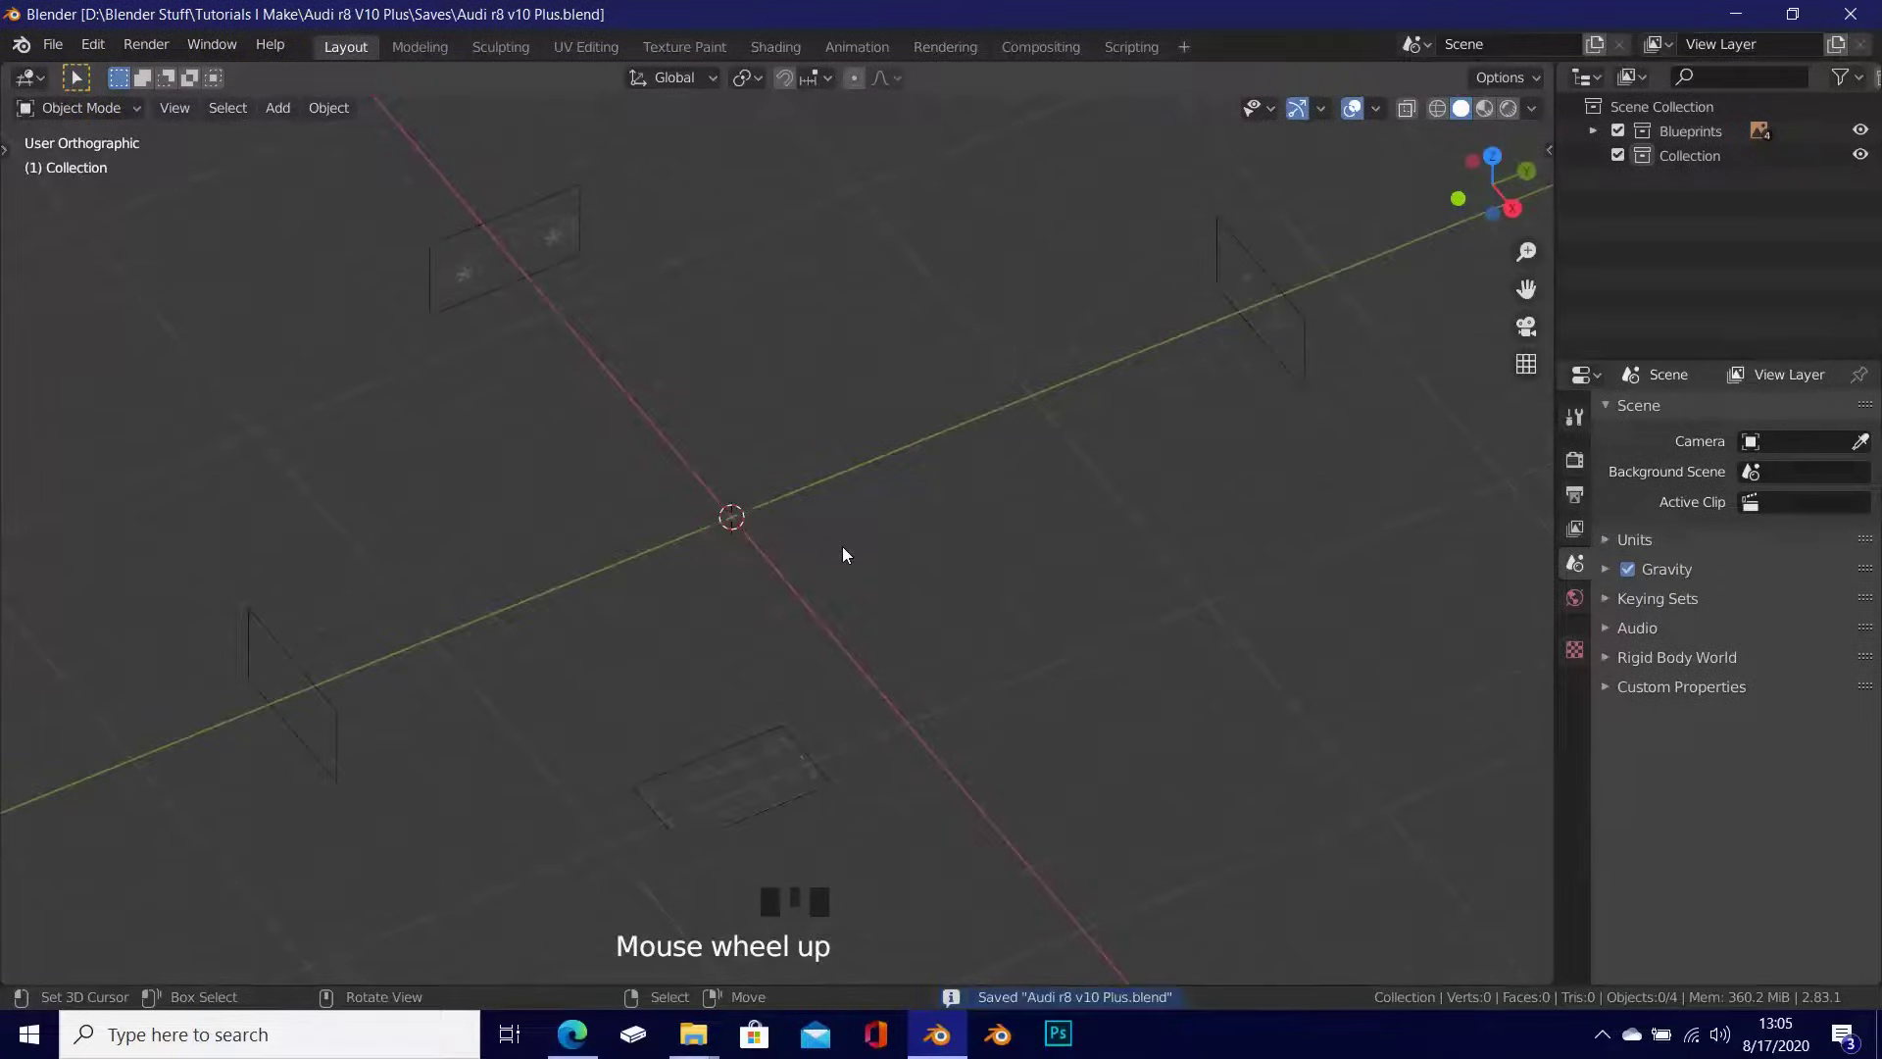